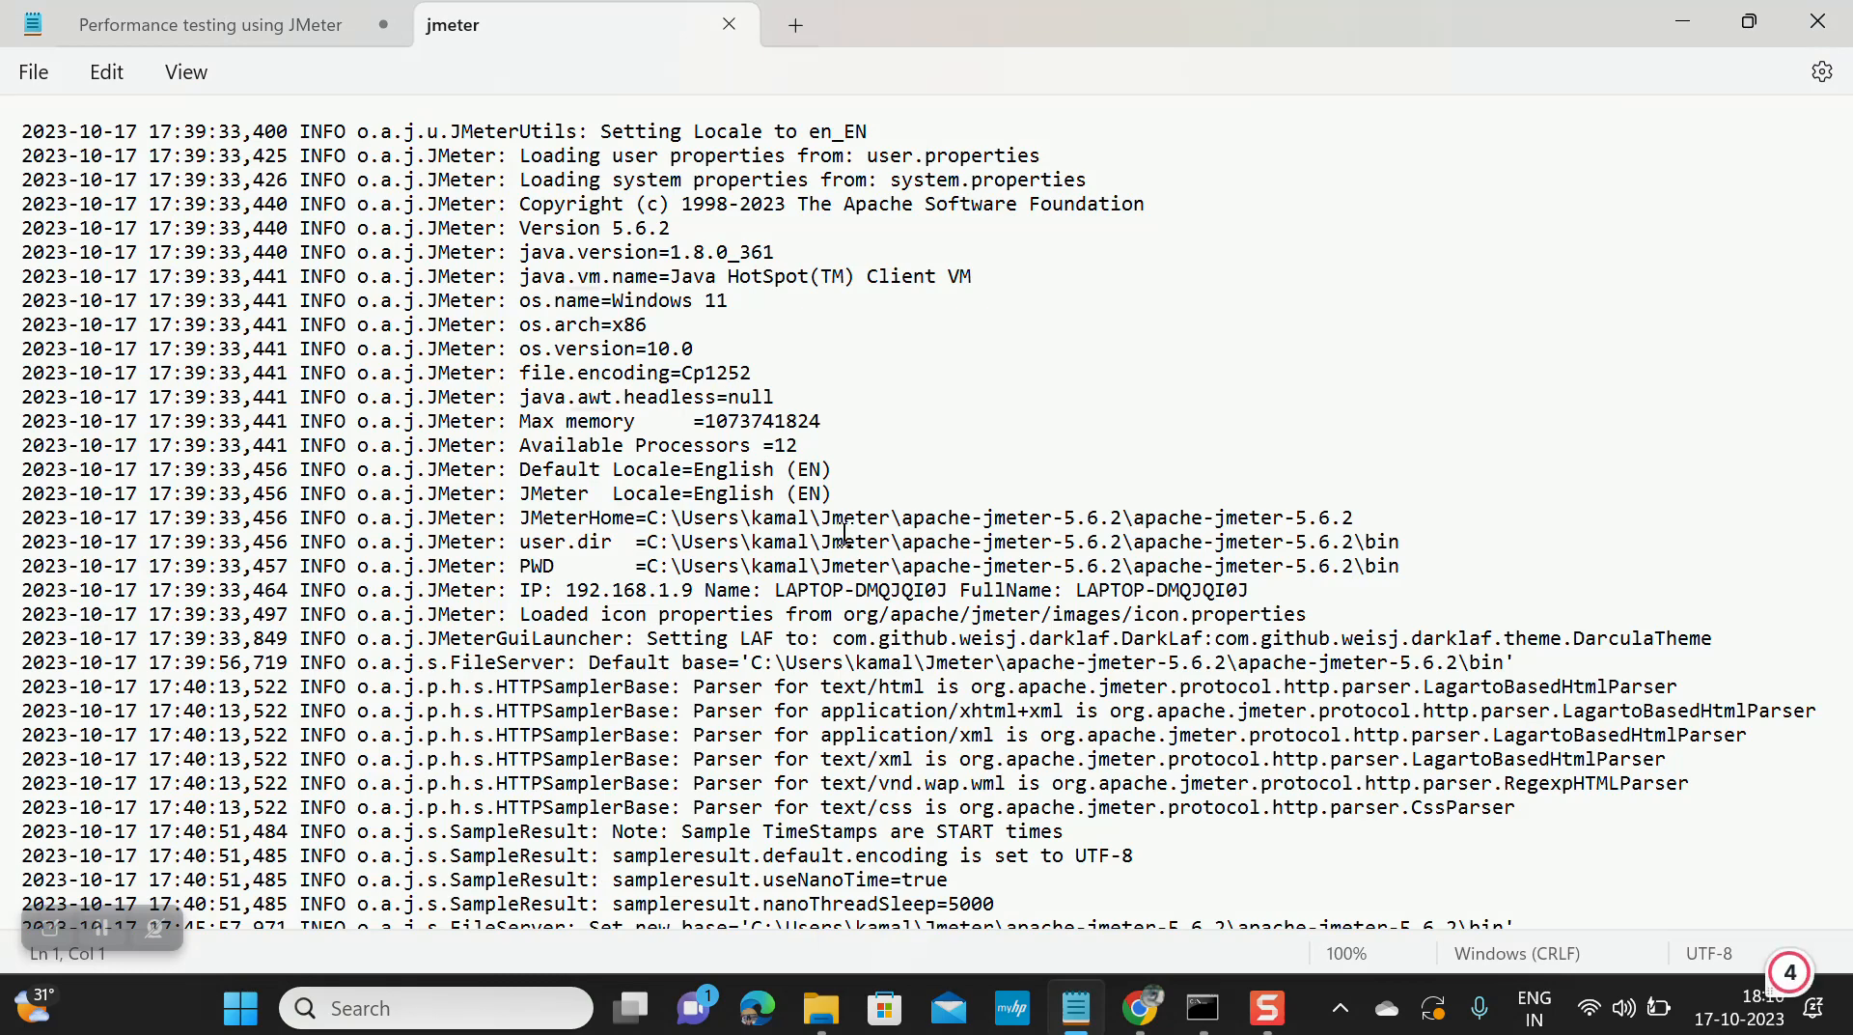
Step: Close the jmeter log tab, keep the Performance testing using JMeter notes, and minimize Notepad
{"action": "left_click", "coordinate": [289, 29]}
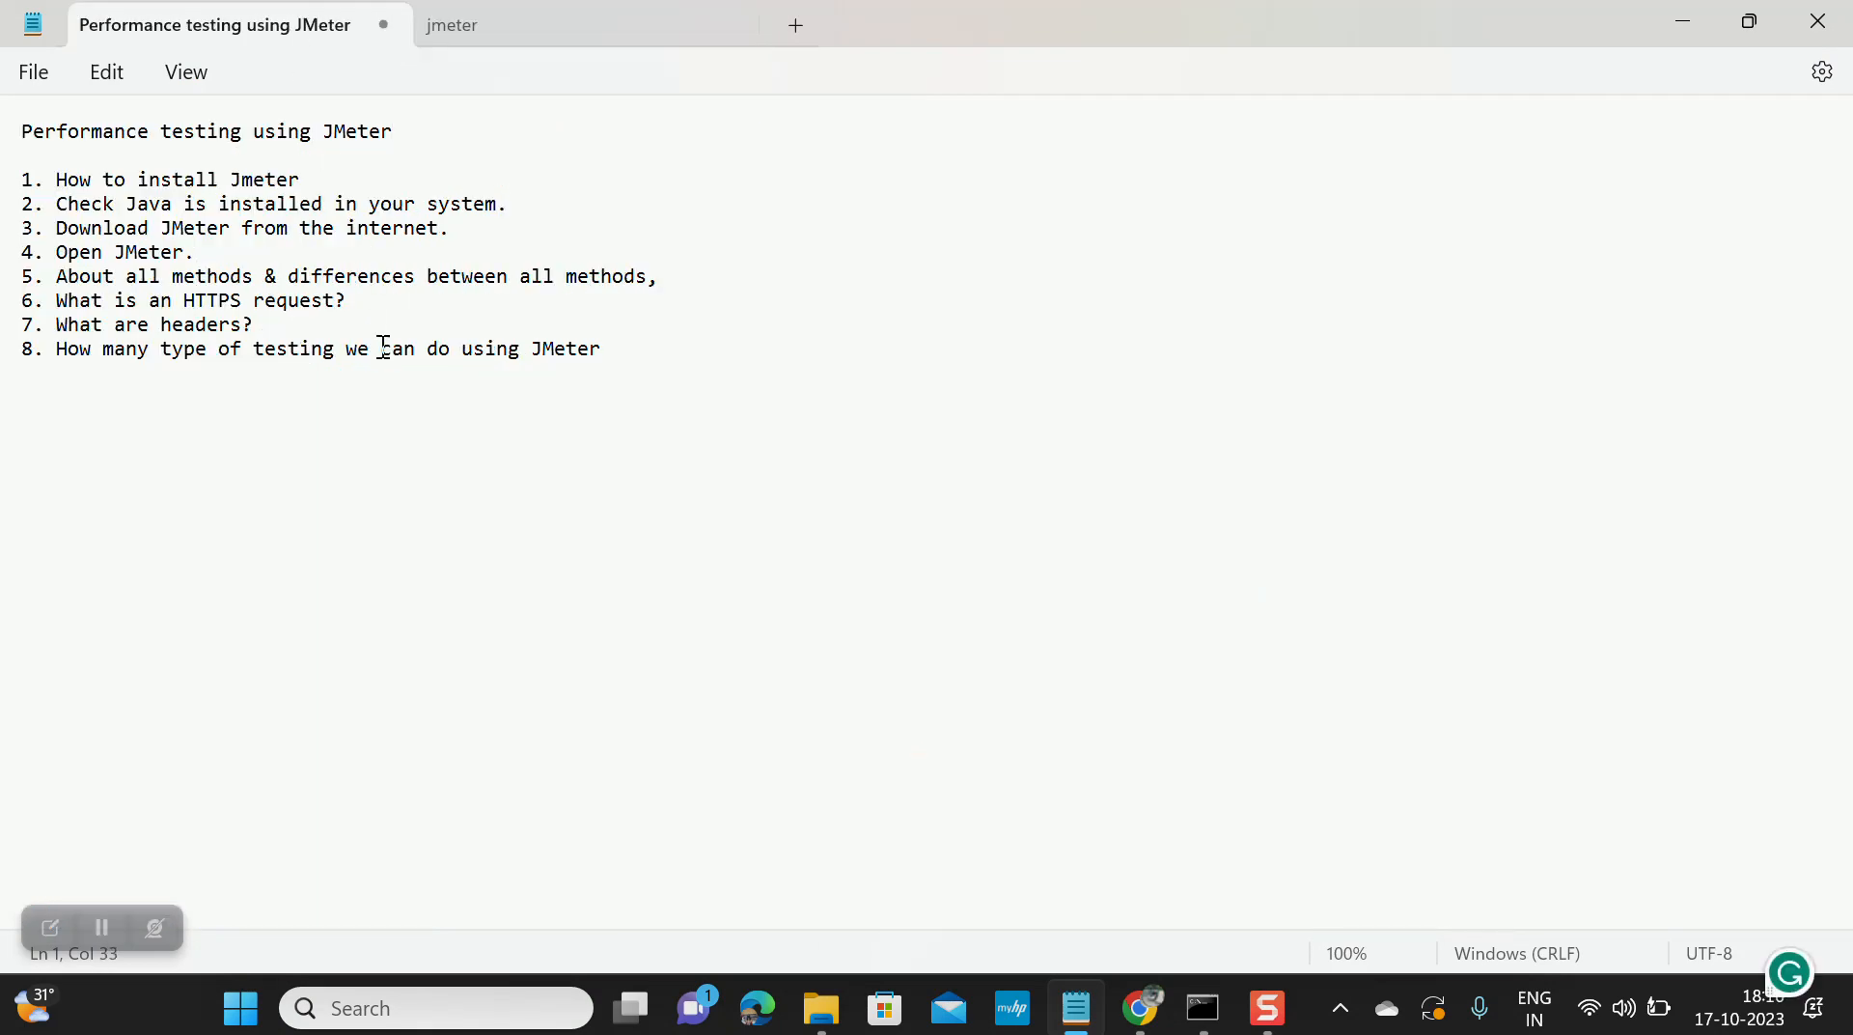
{"action": "left_click", "coordinate": [729, 24]}
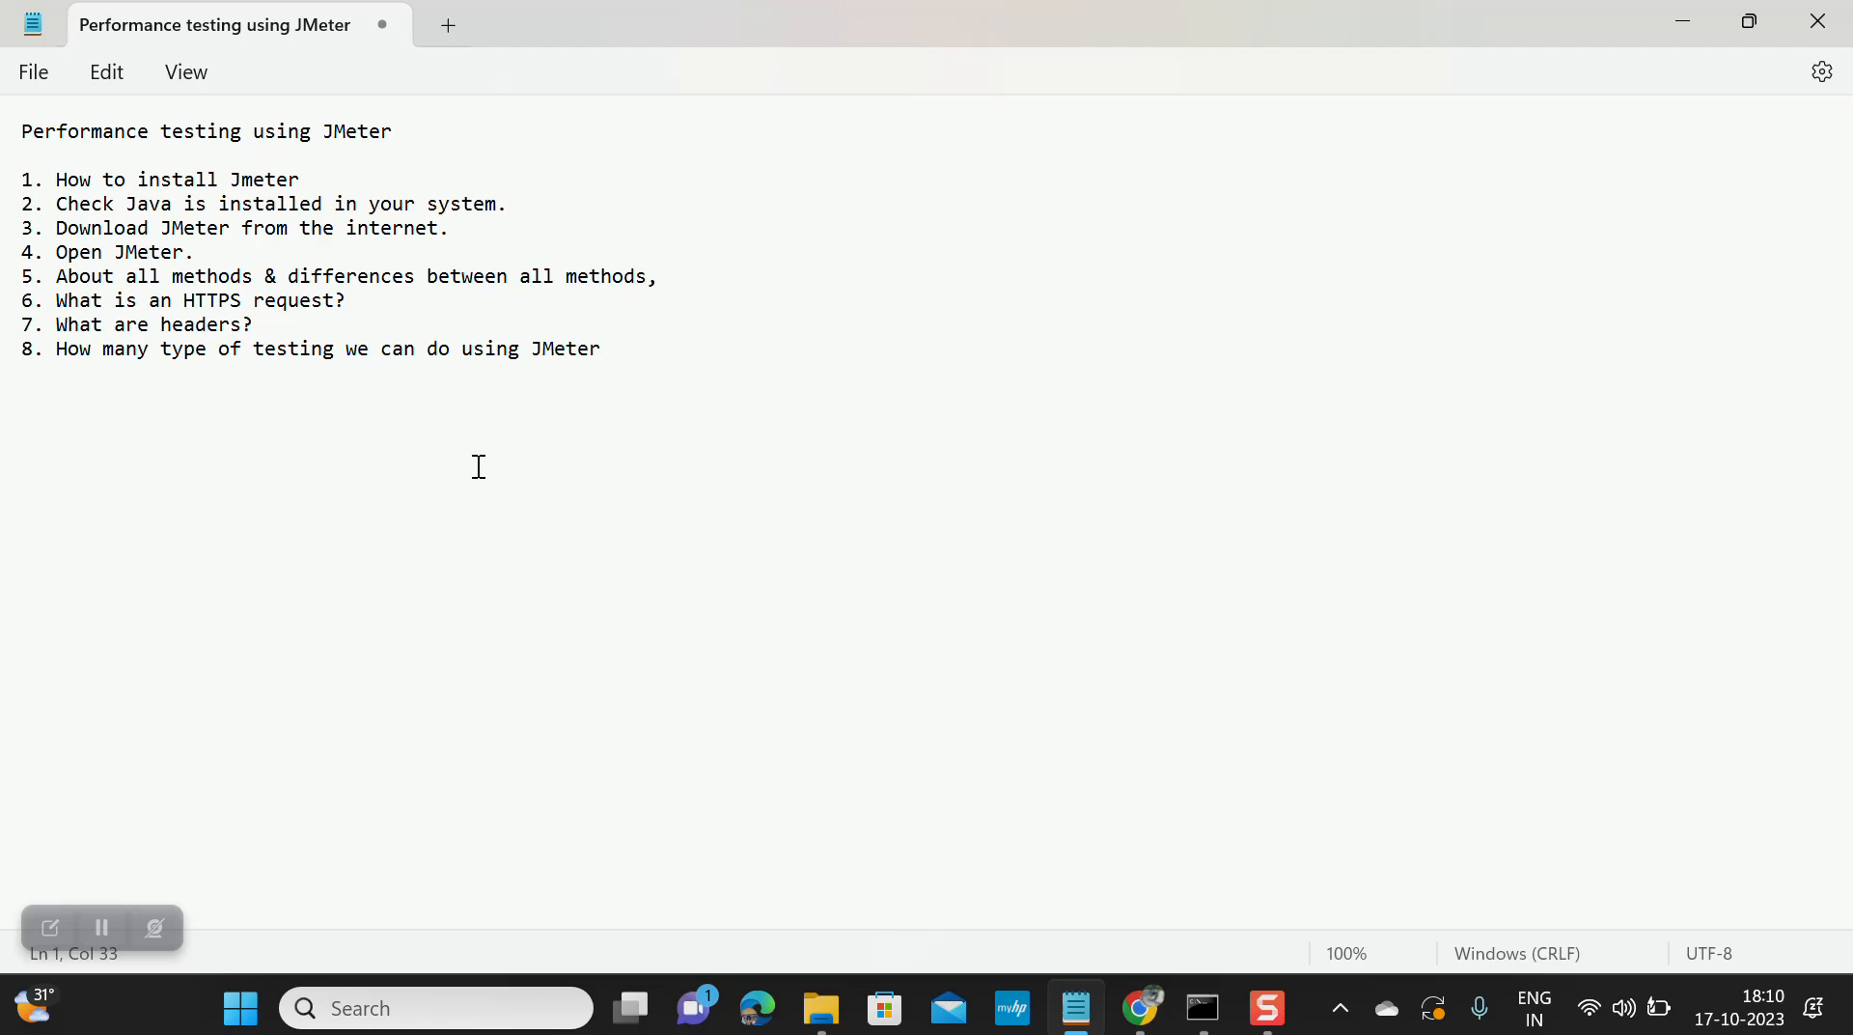
{"action": "left_click", "coordinate": [305, 180]}
{"action": "left_click", "coordinate": [599, 346]}
{"action": "left_click_drag", "start_coordinate": [579, 345], "coordinate": [254, 352]}
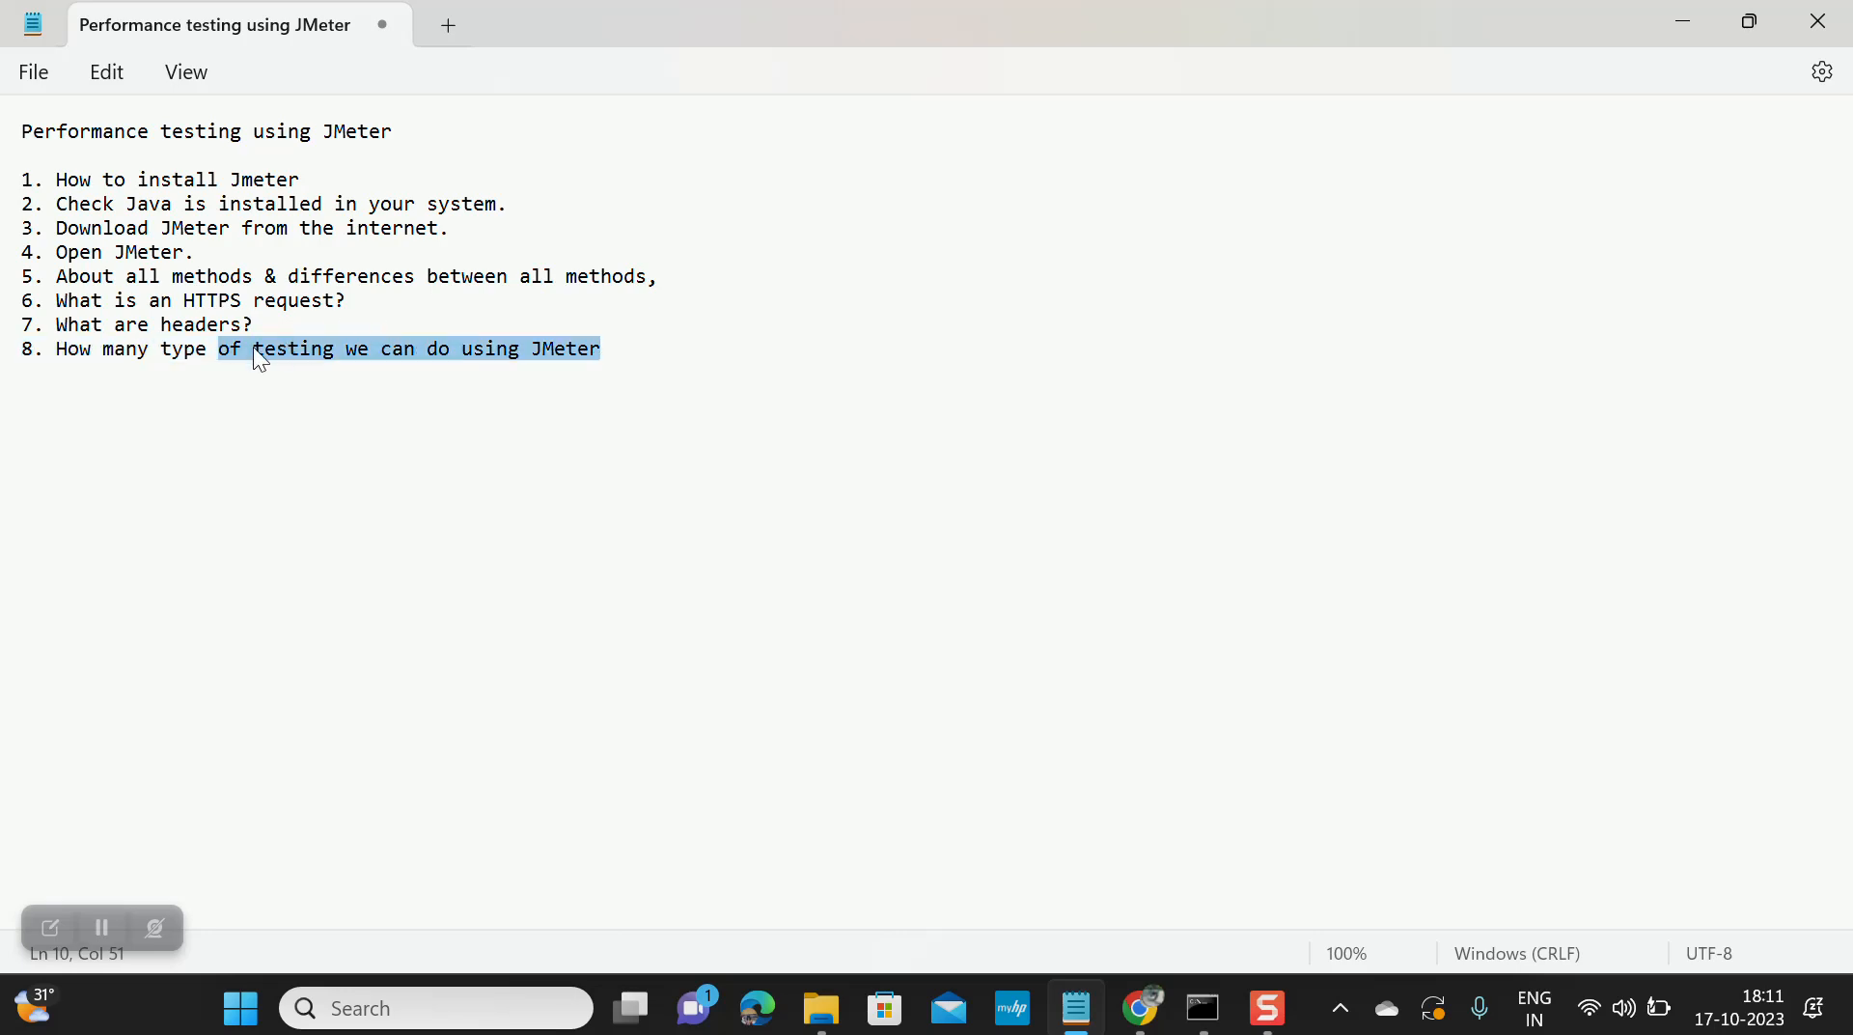
{"action": "left_click", "coordinate": [1684, 15]}
Step: Scroll the jmeter.apache.org page to the Apache JMeter 5.6.2 Binaries and Source links
{"action": "scroll", "coordinate": [894, 581], "scroll_direction": "up", "scroll_amount": 5}
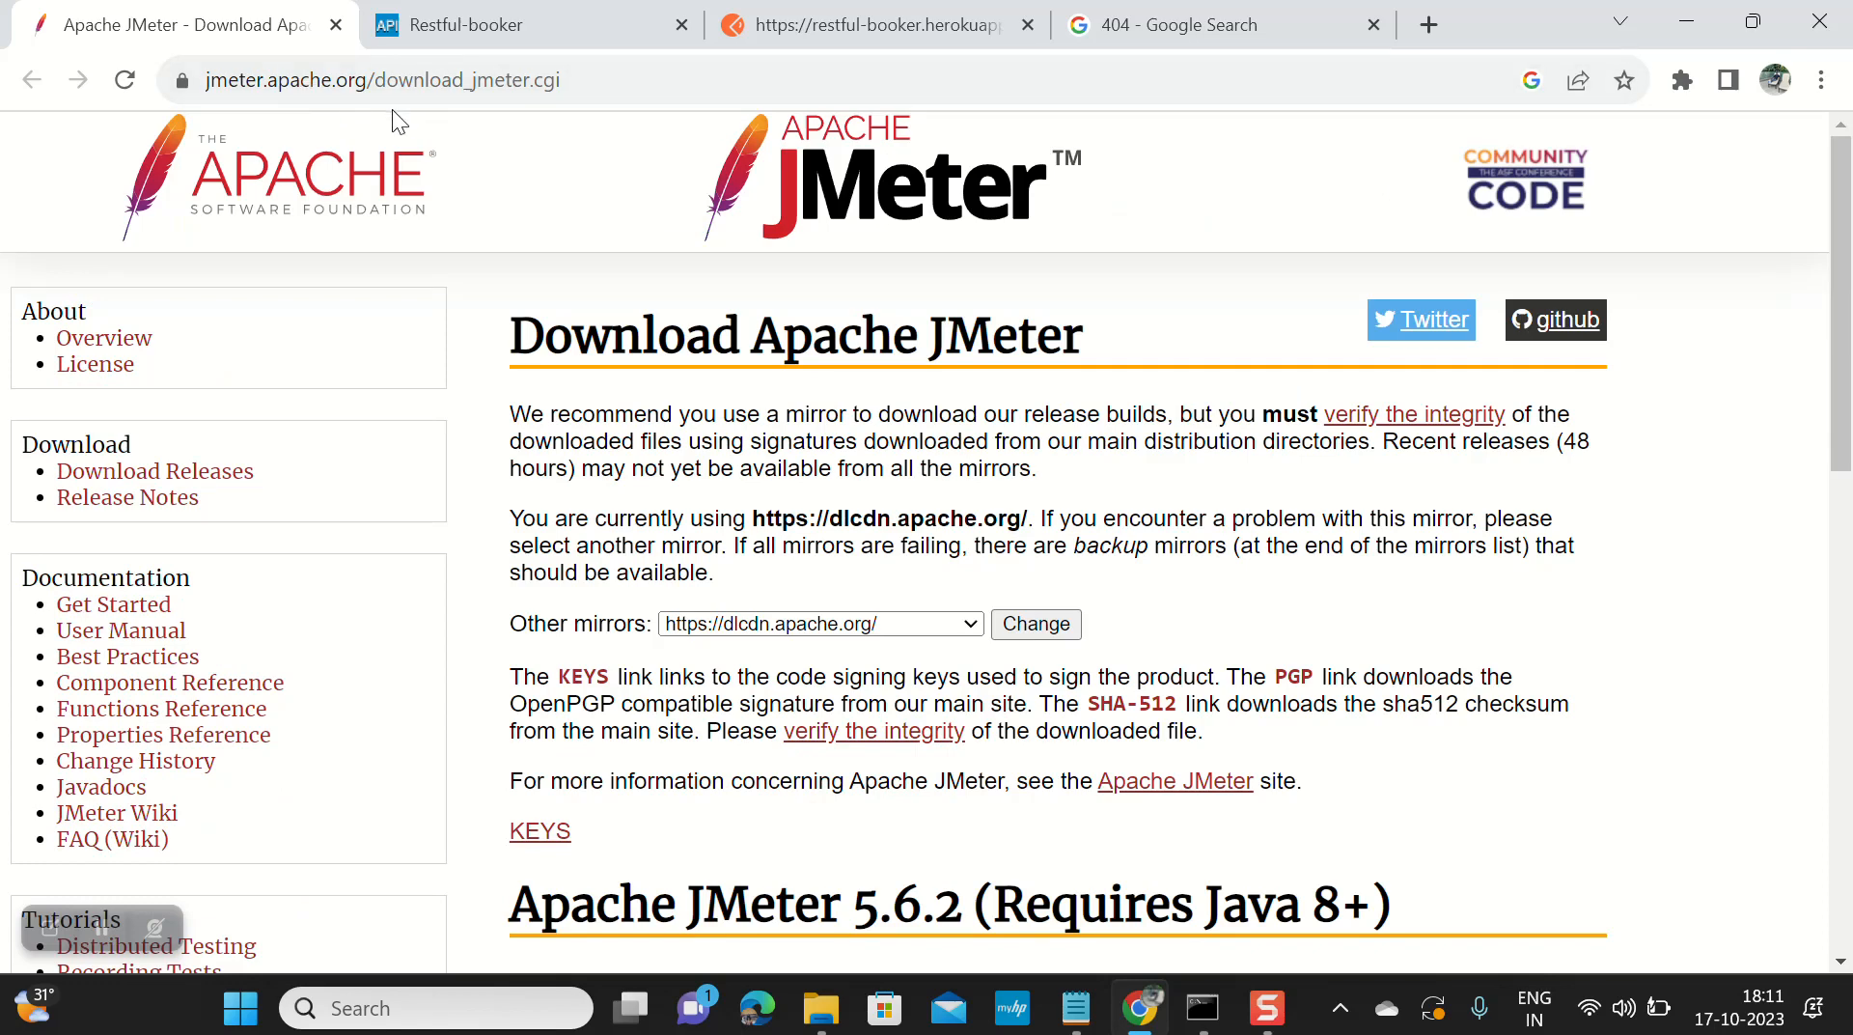
{"action": "scroll", "coordinate": [809, 624], "scroll_direction": "down", "scroll_amount": 5}
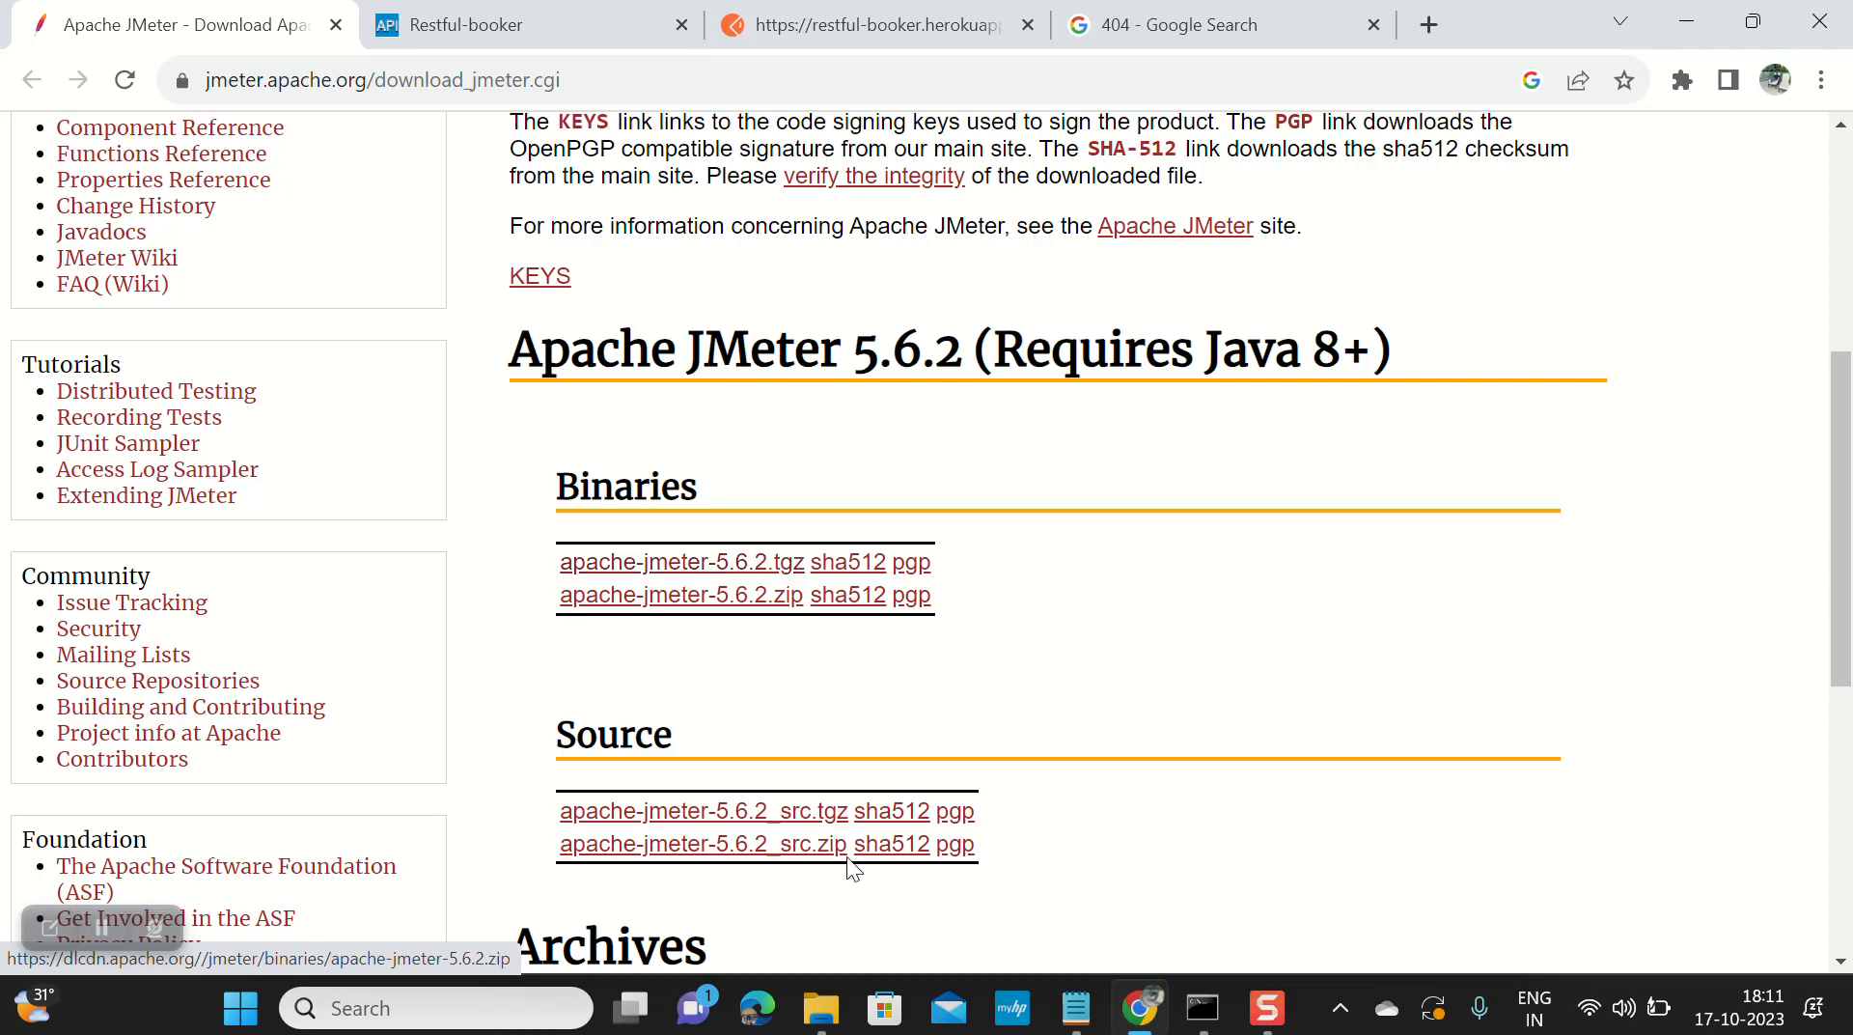
Step: Go to kamal > Jmeter > apache-jmeter-5.6.2 > apache-jmeter-5.6.2 > bin and run the jmeter batch file
{"action": "mouse_move", "coordinate": [828, 1023]}
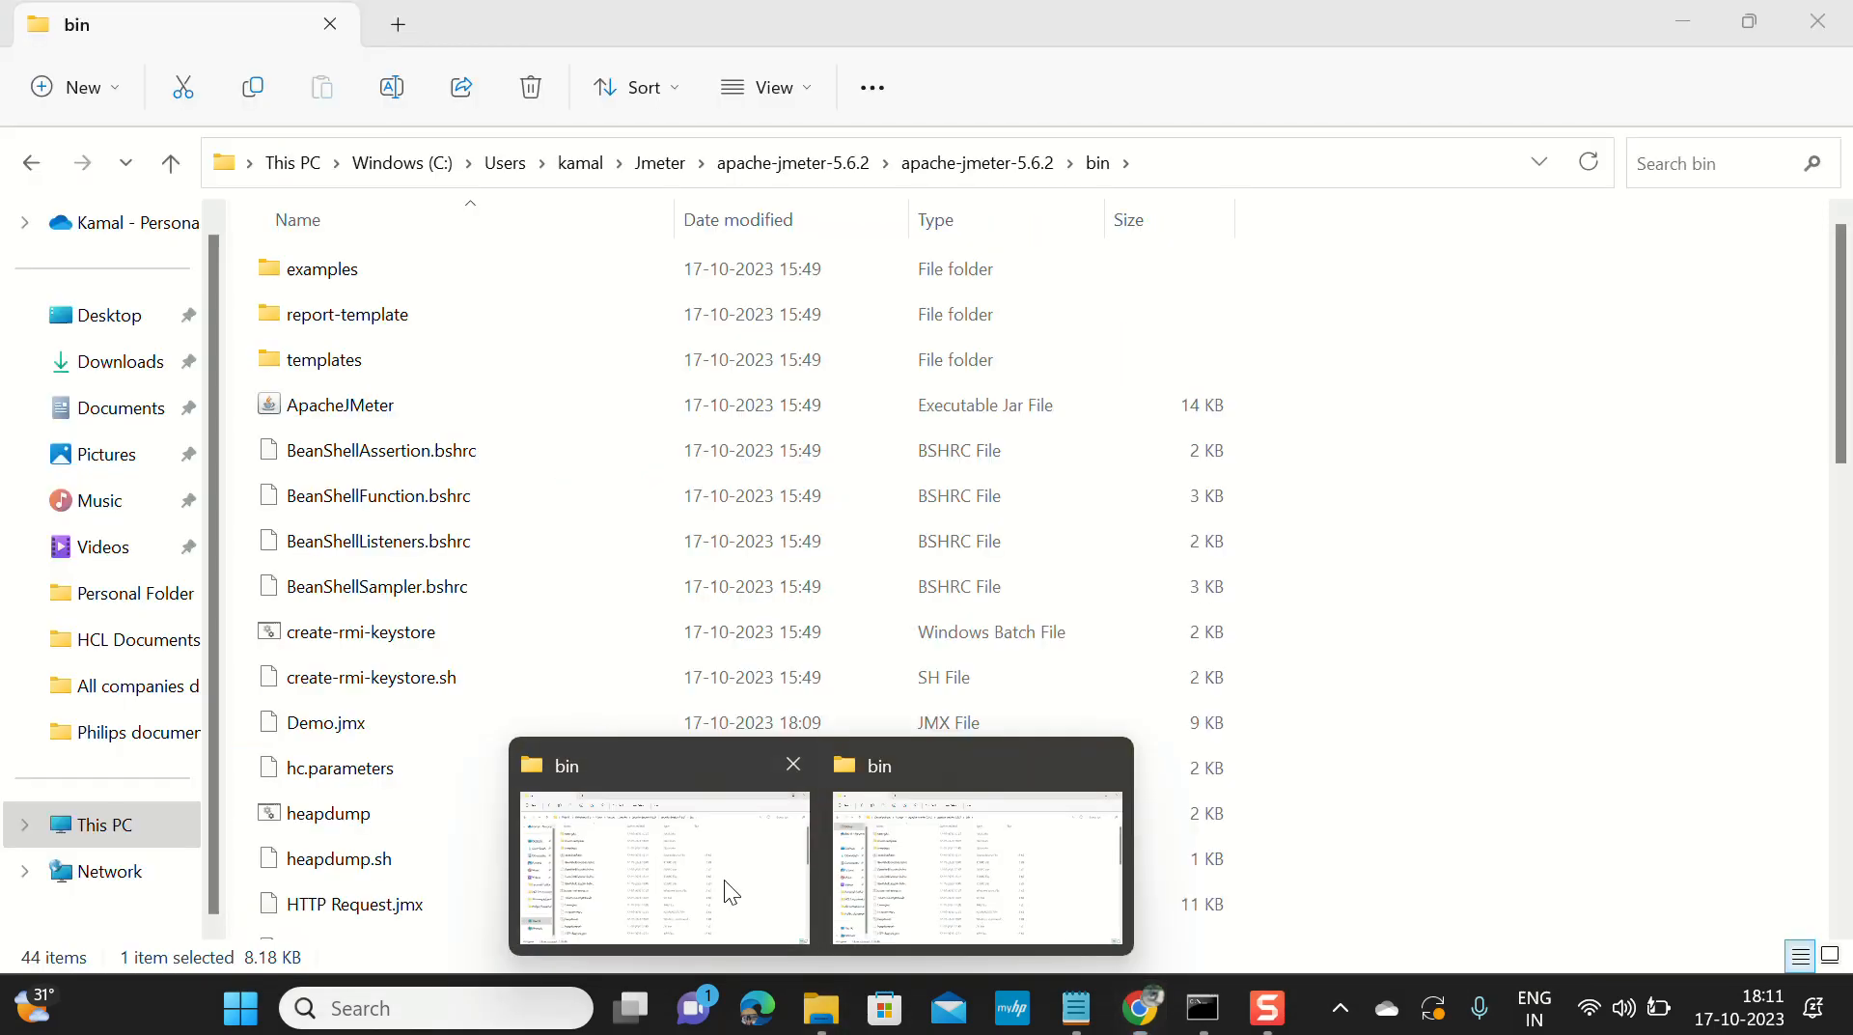
{"action": "left_click", "coordinate": [724, 879]}
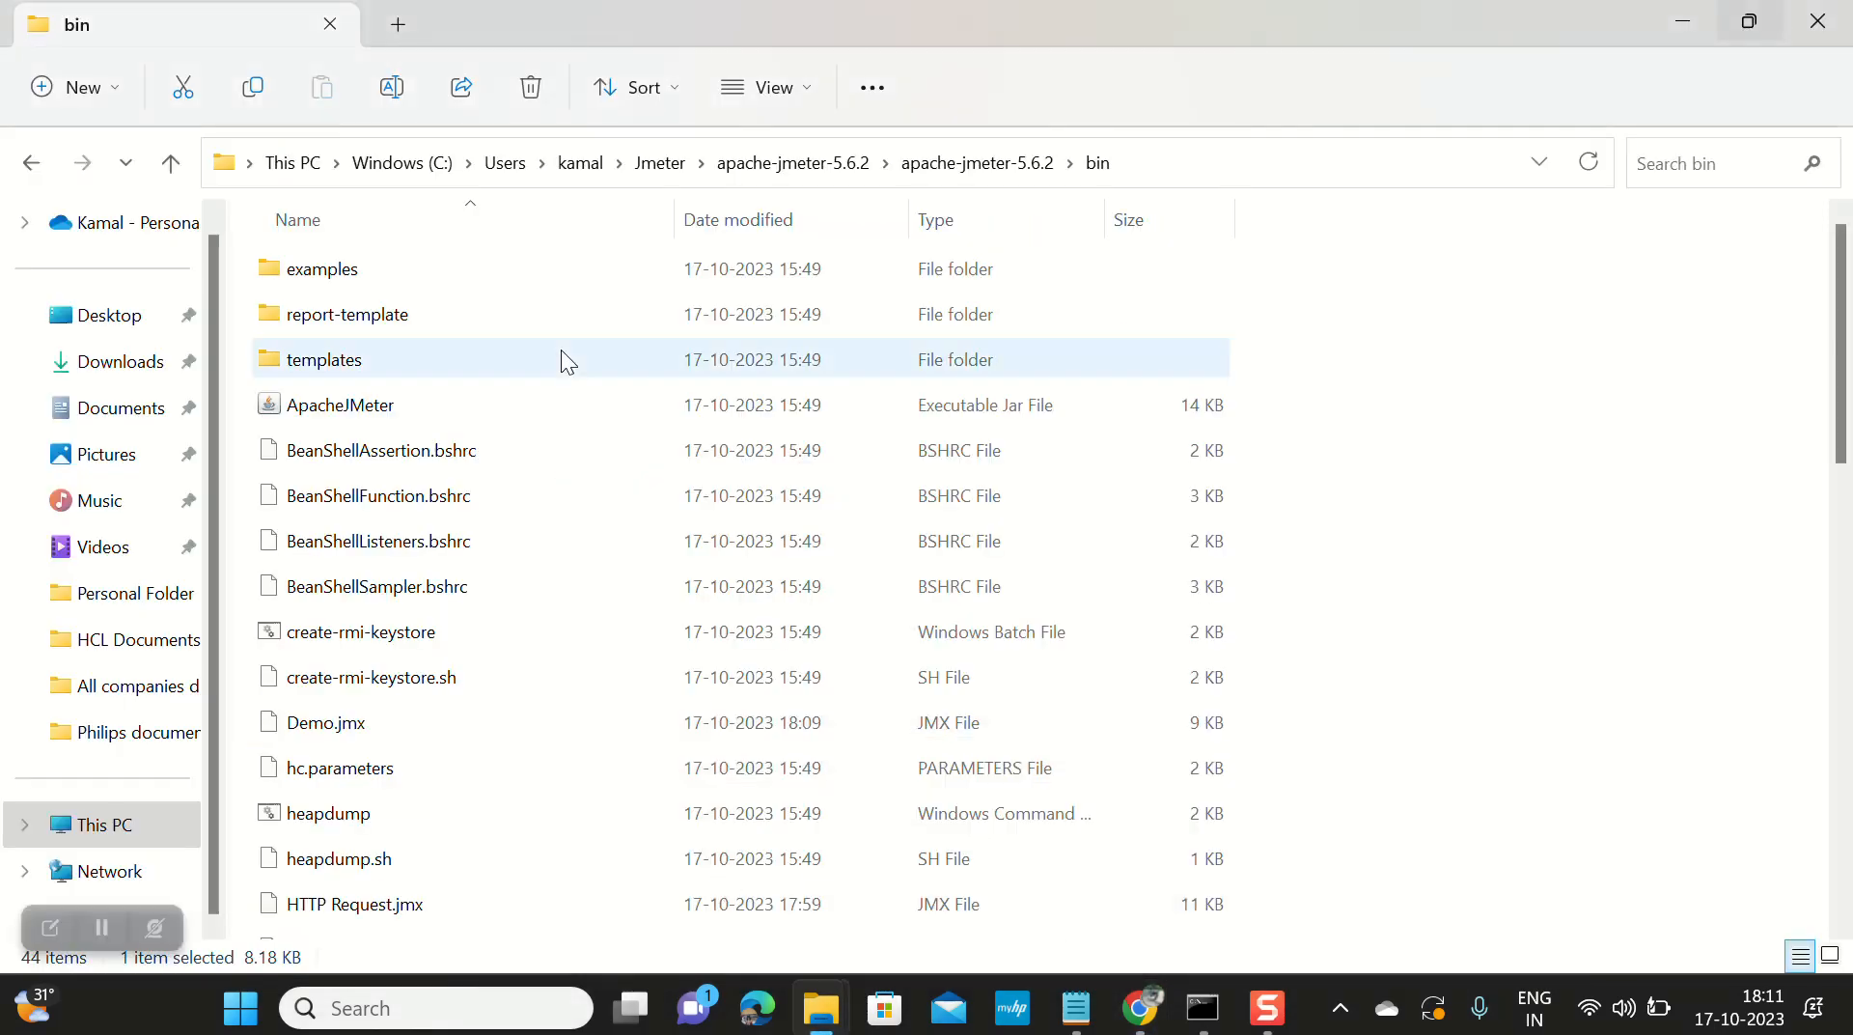
{"action": "left_click", "coordinate": [582, 165]}
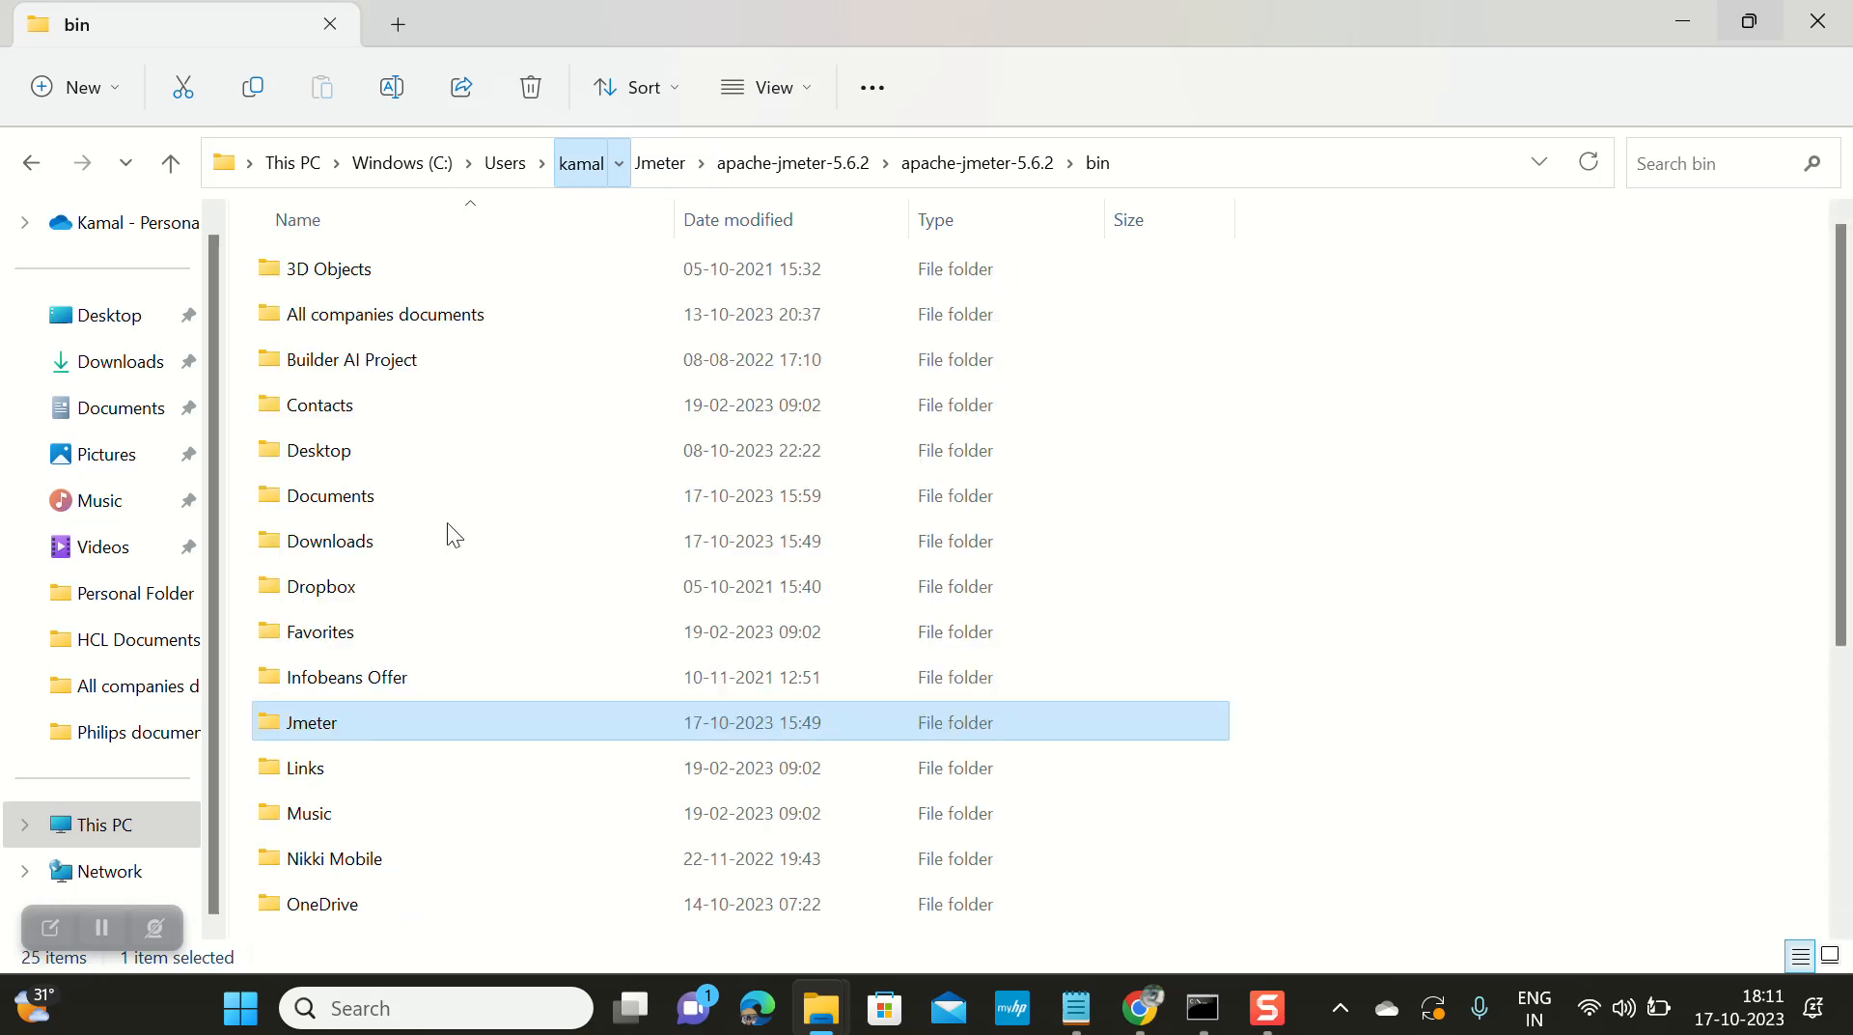
{"action": "double_click", "coordinate": [415, 720]}
{"action": "left_click", "coordinate": [413, 268]}
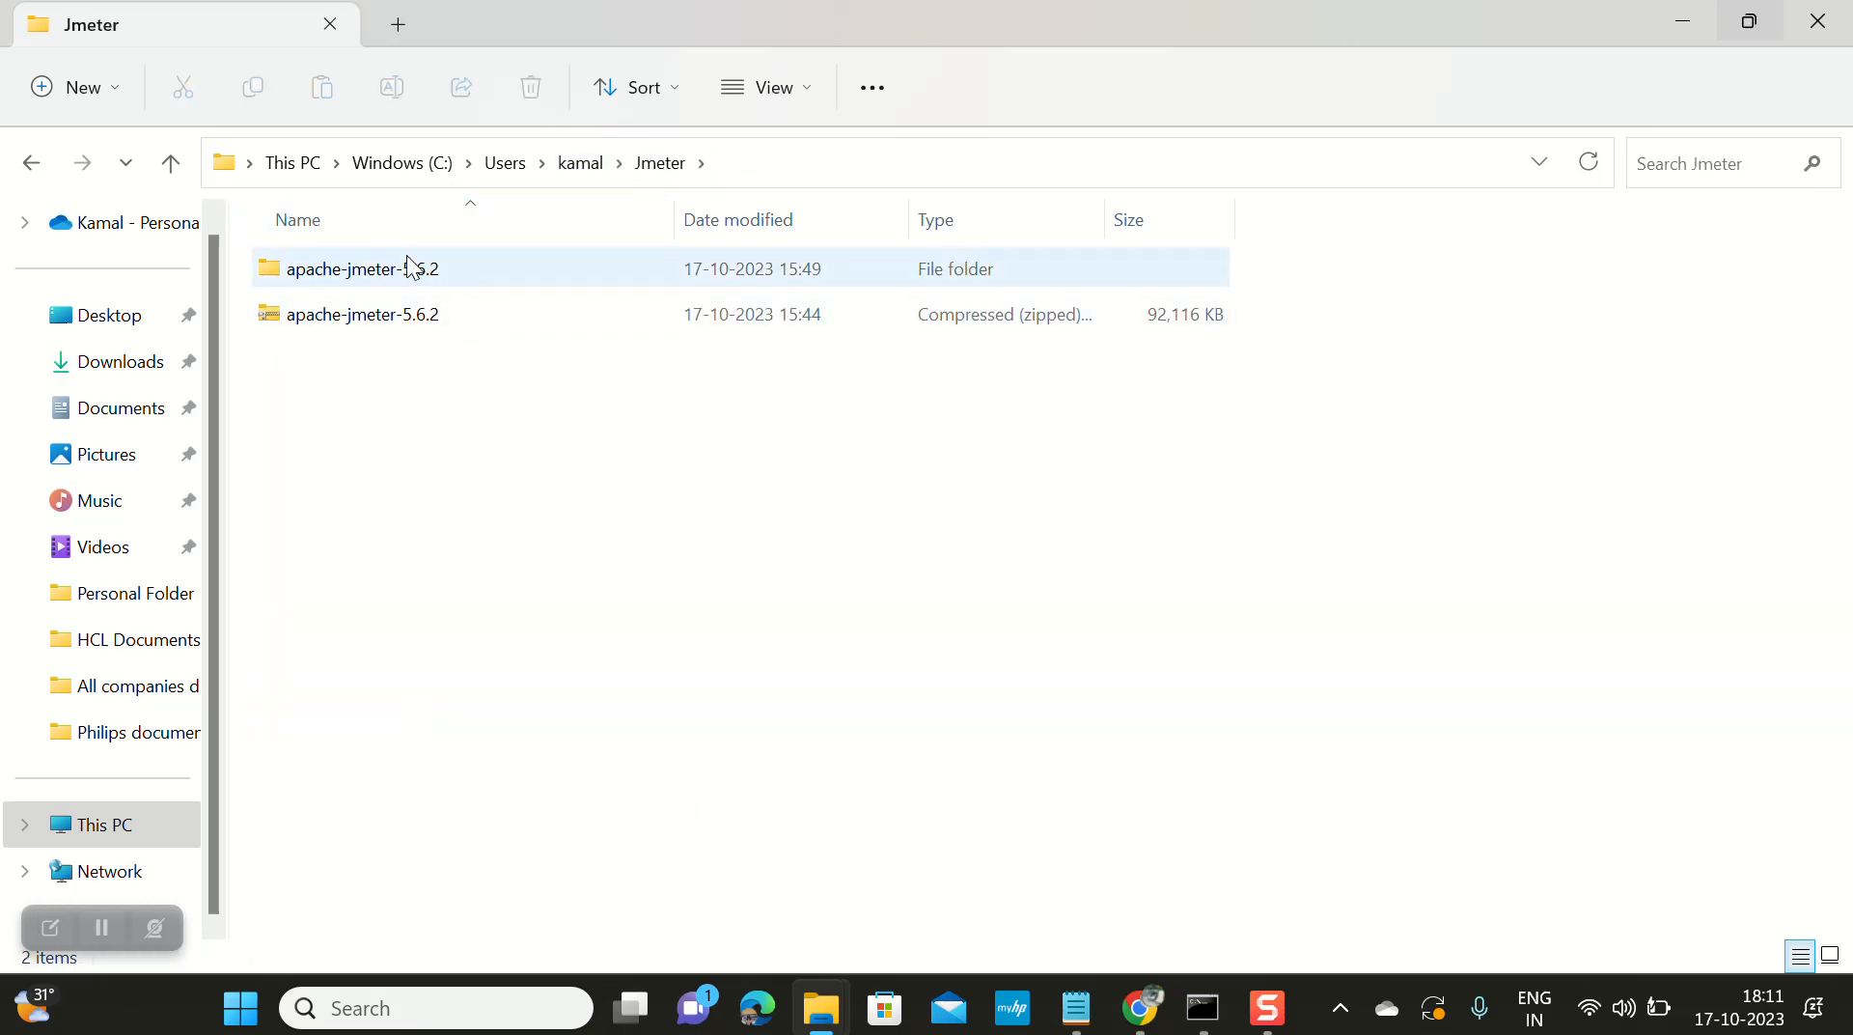
{"action": "double_click", "coordinate": [413, 268]}
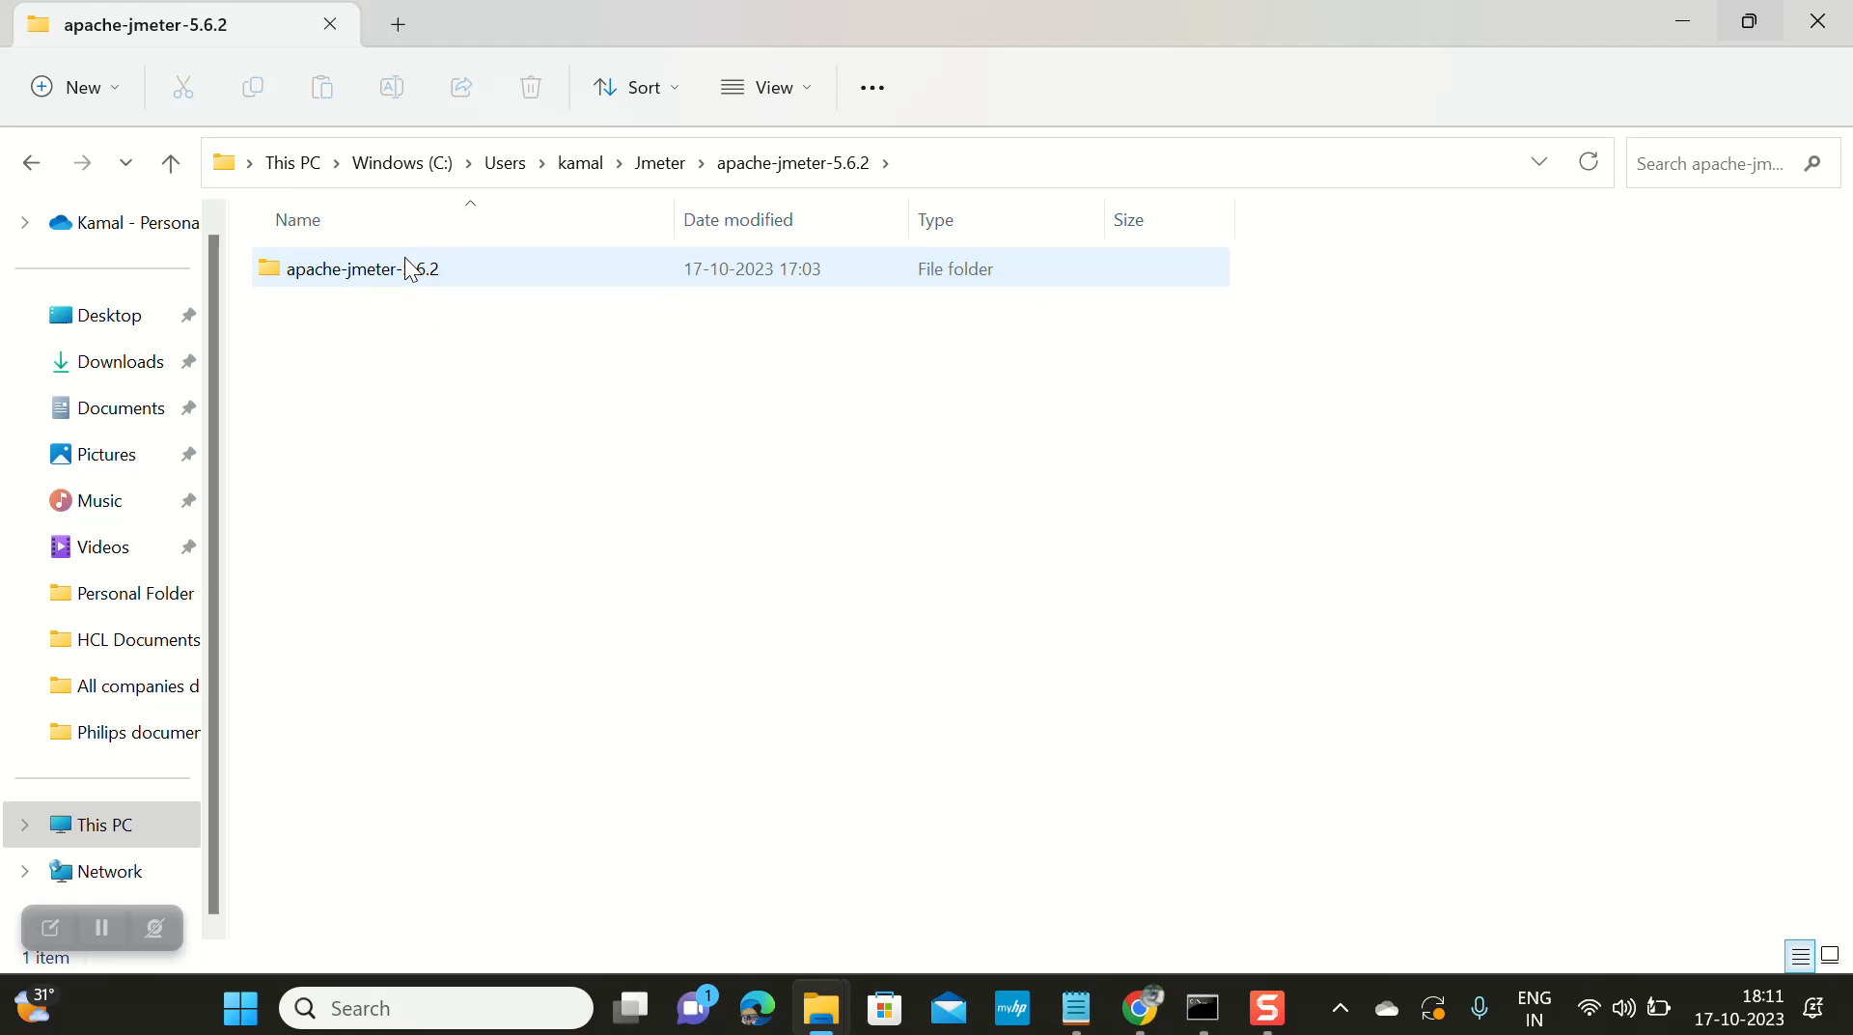
{"action": "double_click", "coordinate": [403, 268]}
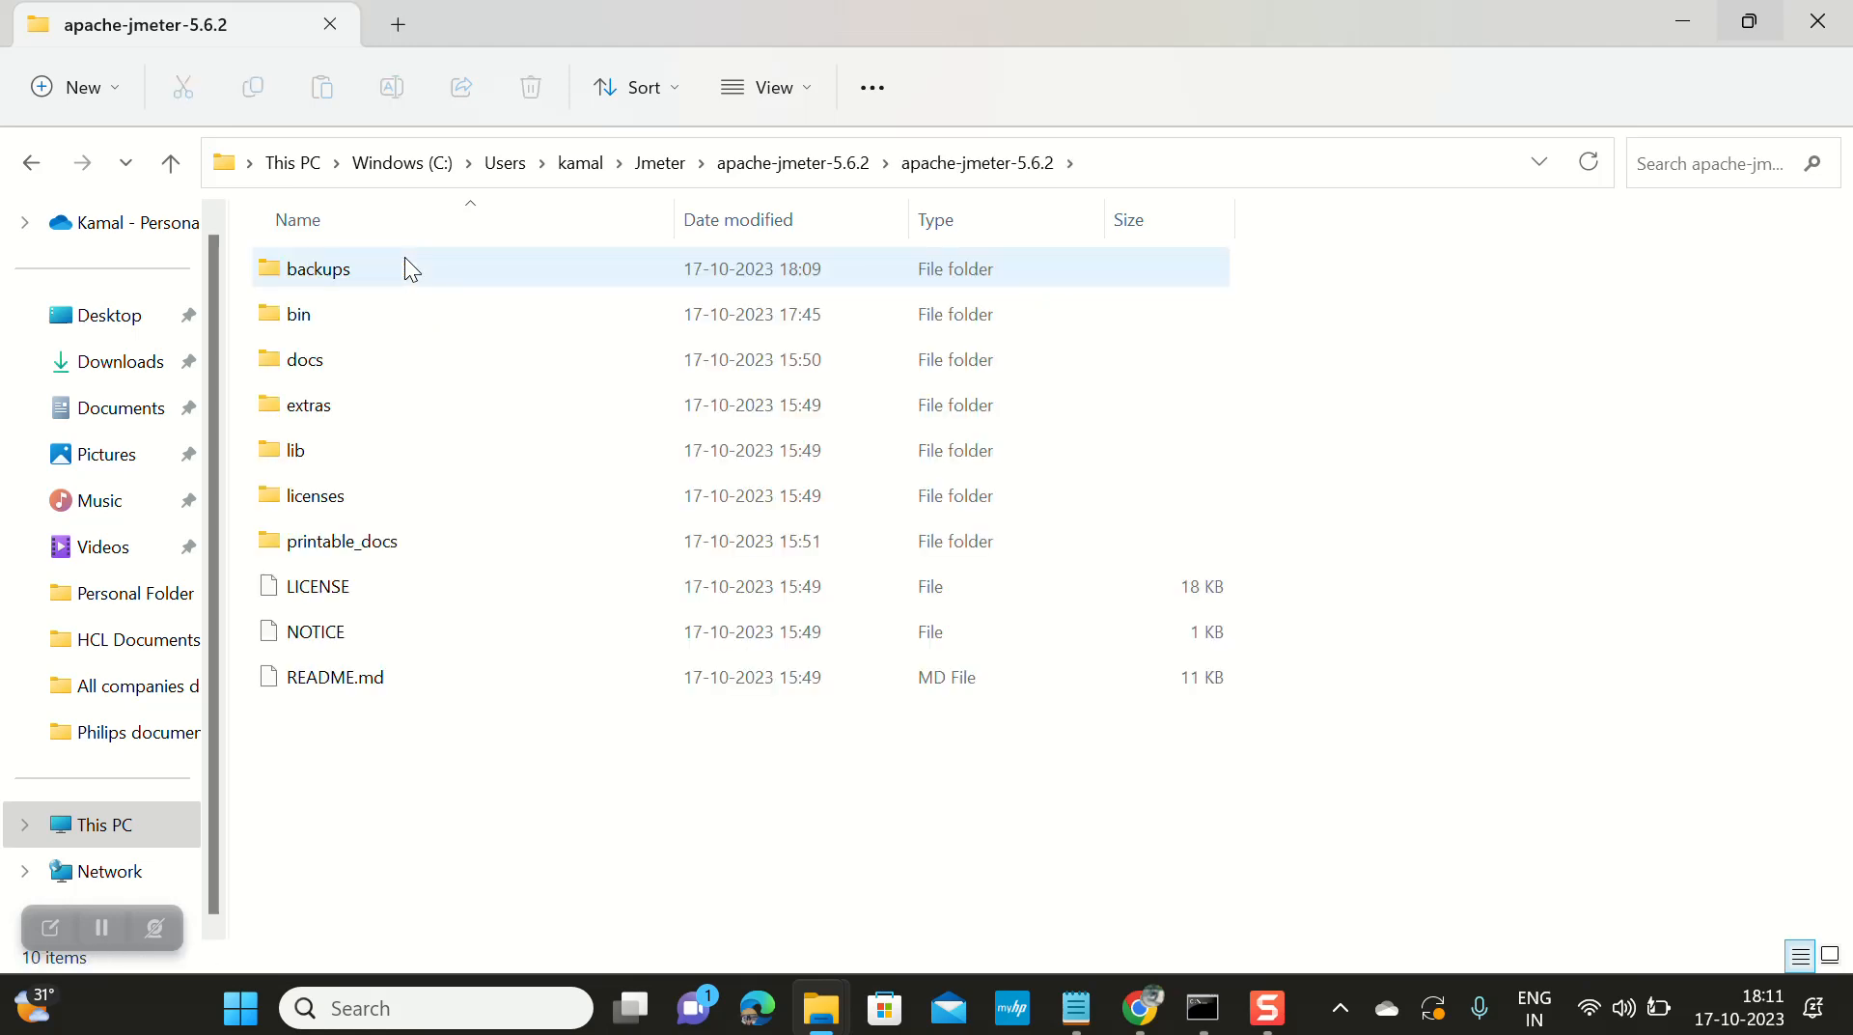
{"action": "double_click", "coordinate": [373, 314]}
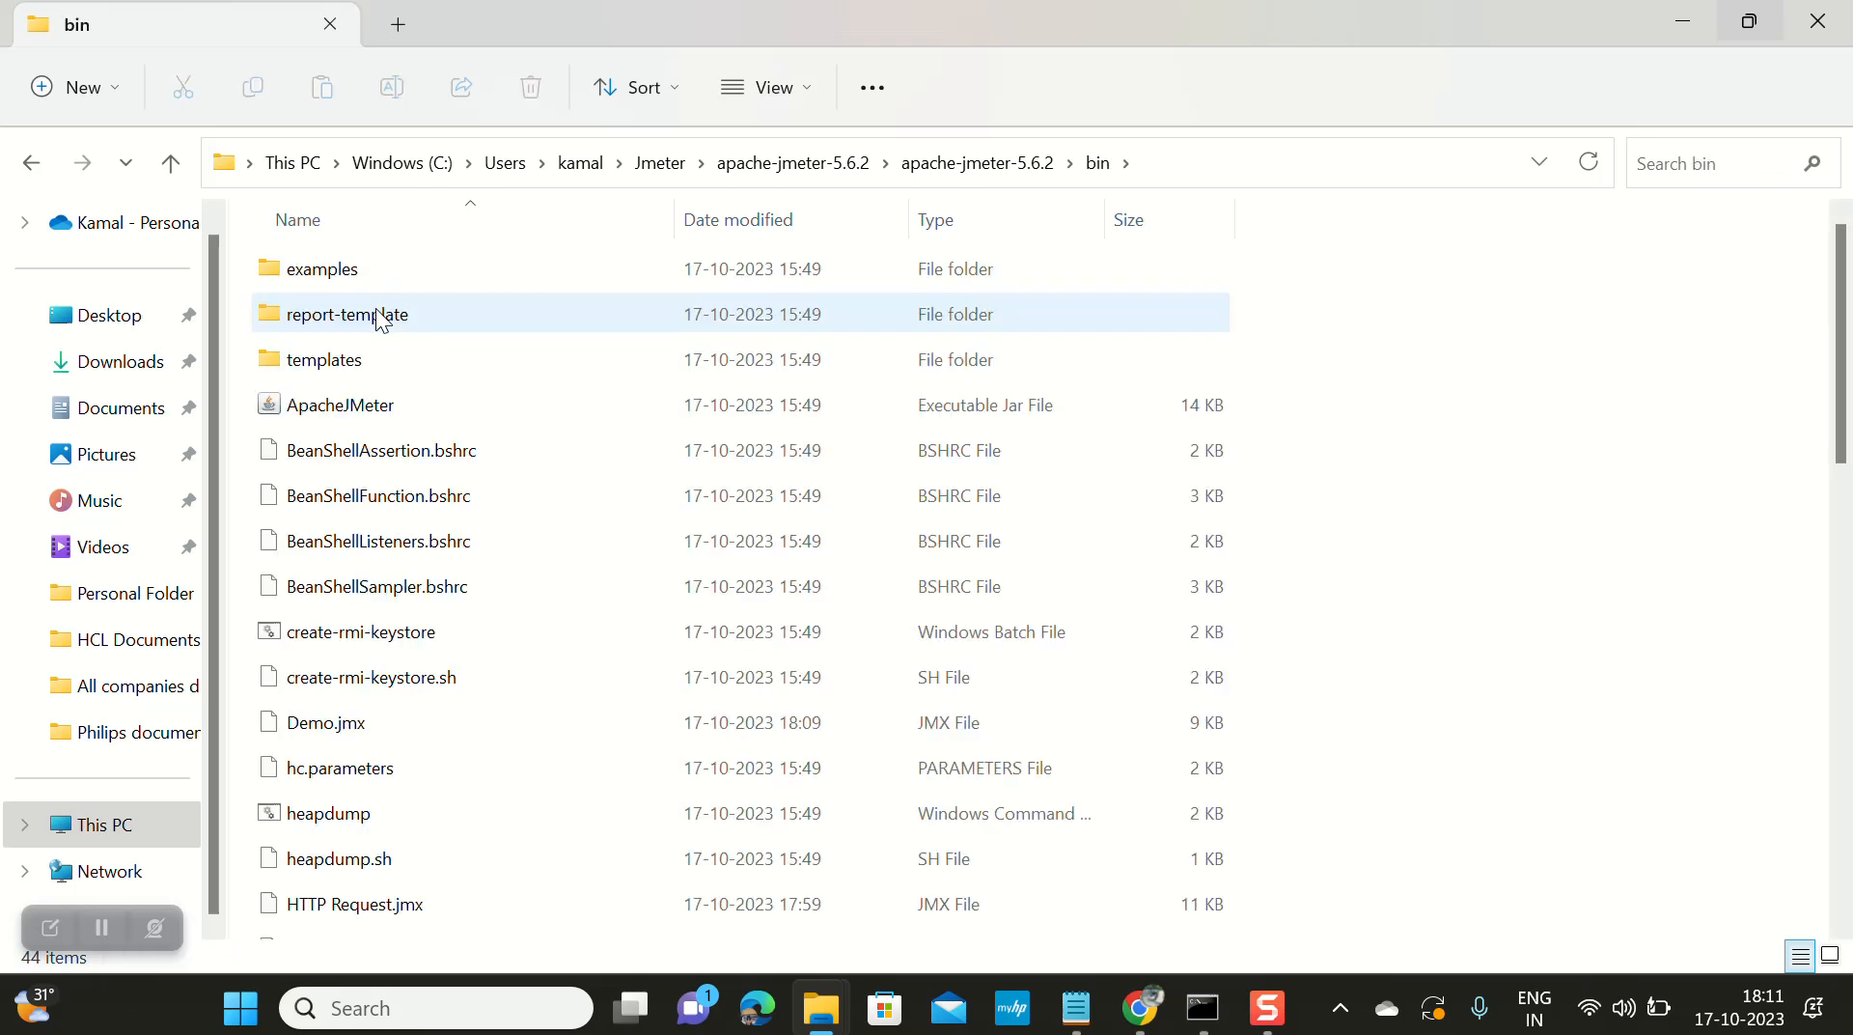
{"action": "scroll", "coordinate": [492, 604], "scroll_direction": "down", "scroll_amount": 3}
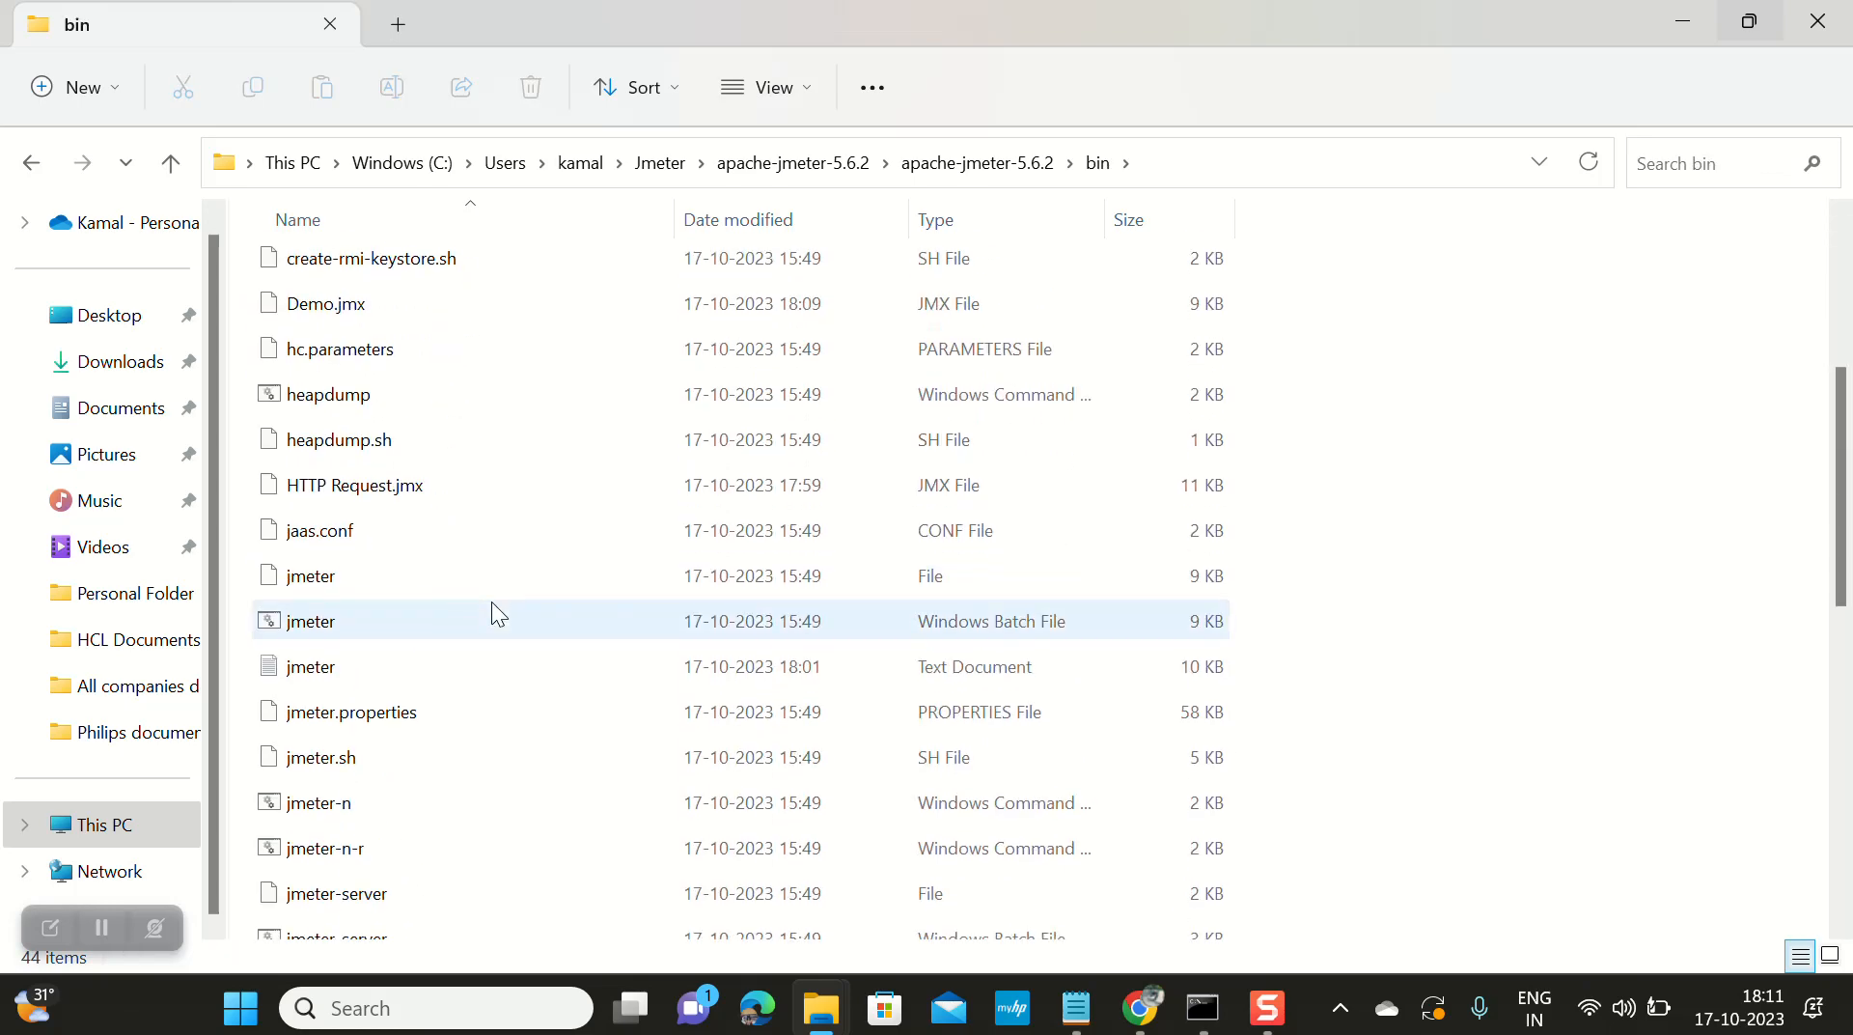
{"action": "double_click", "coordinate": [359, 622]}
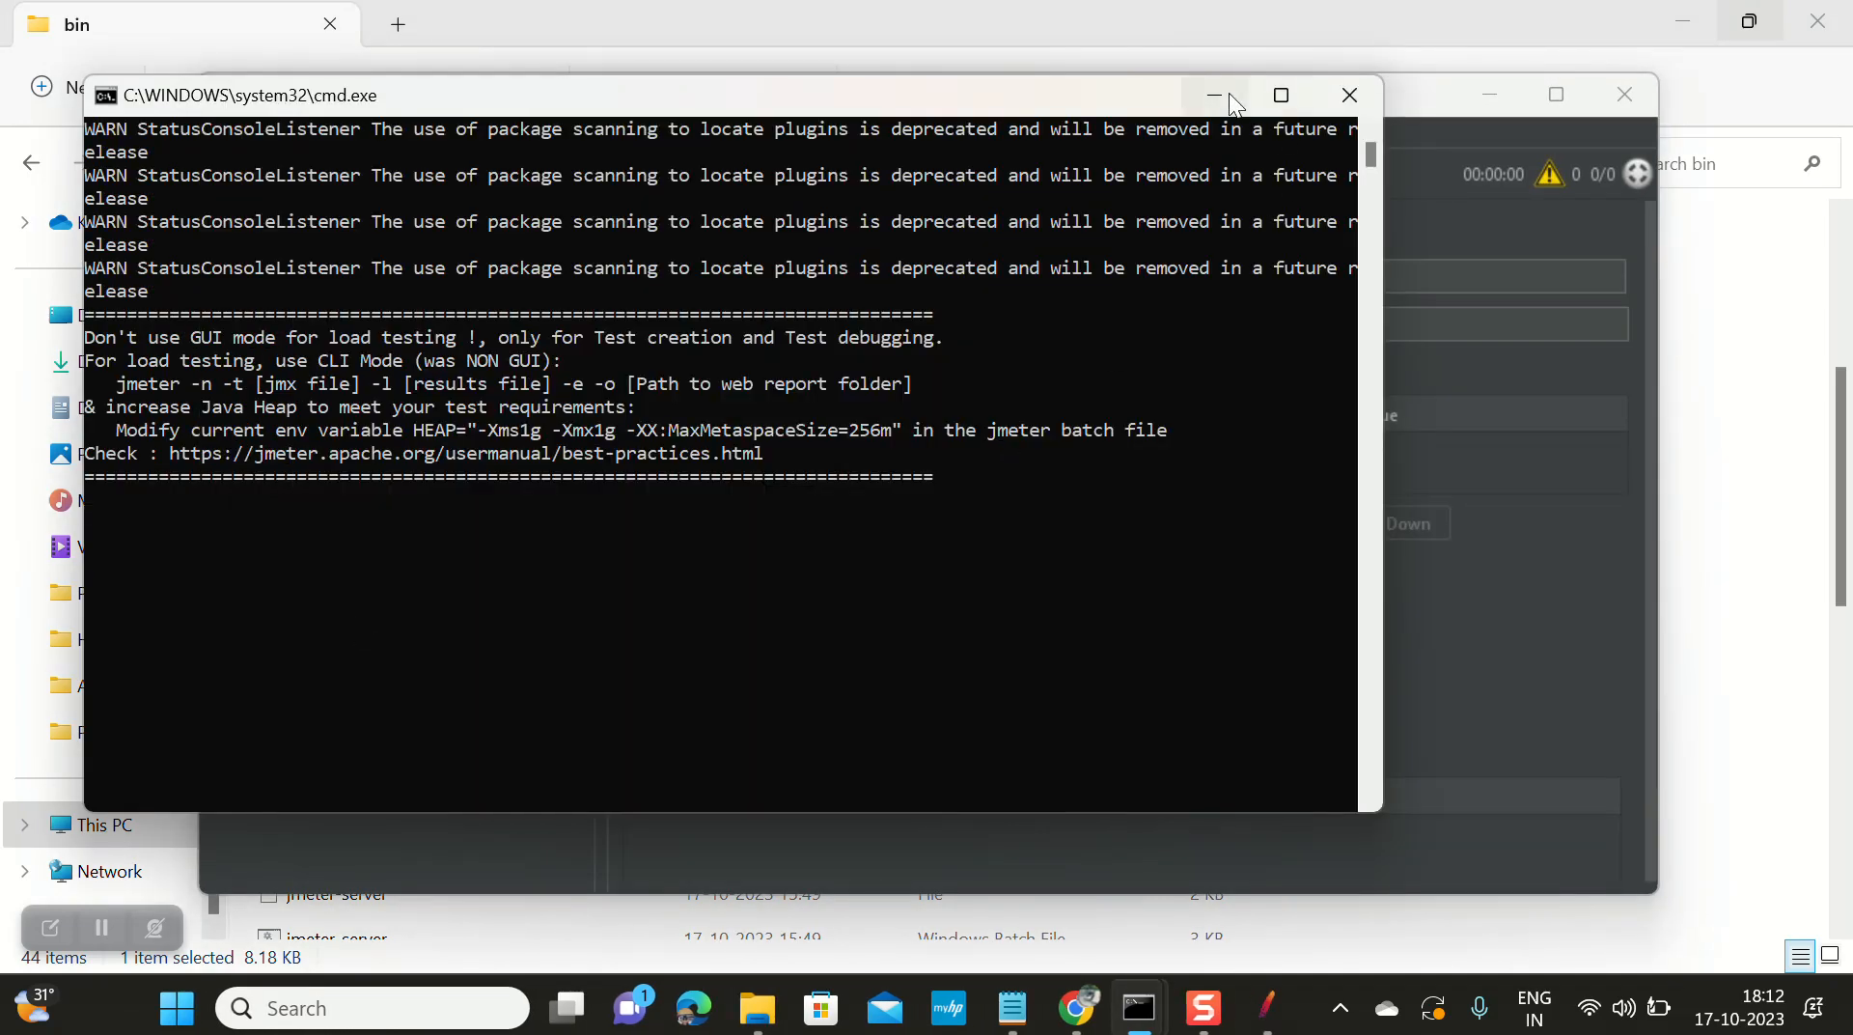
Step: Minimize the JMeter console, maximize JMeter, and open Command Prompt via cmd search
{"action": "left_click", "coordinate": [1230, 93]}
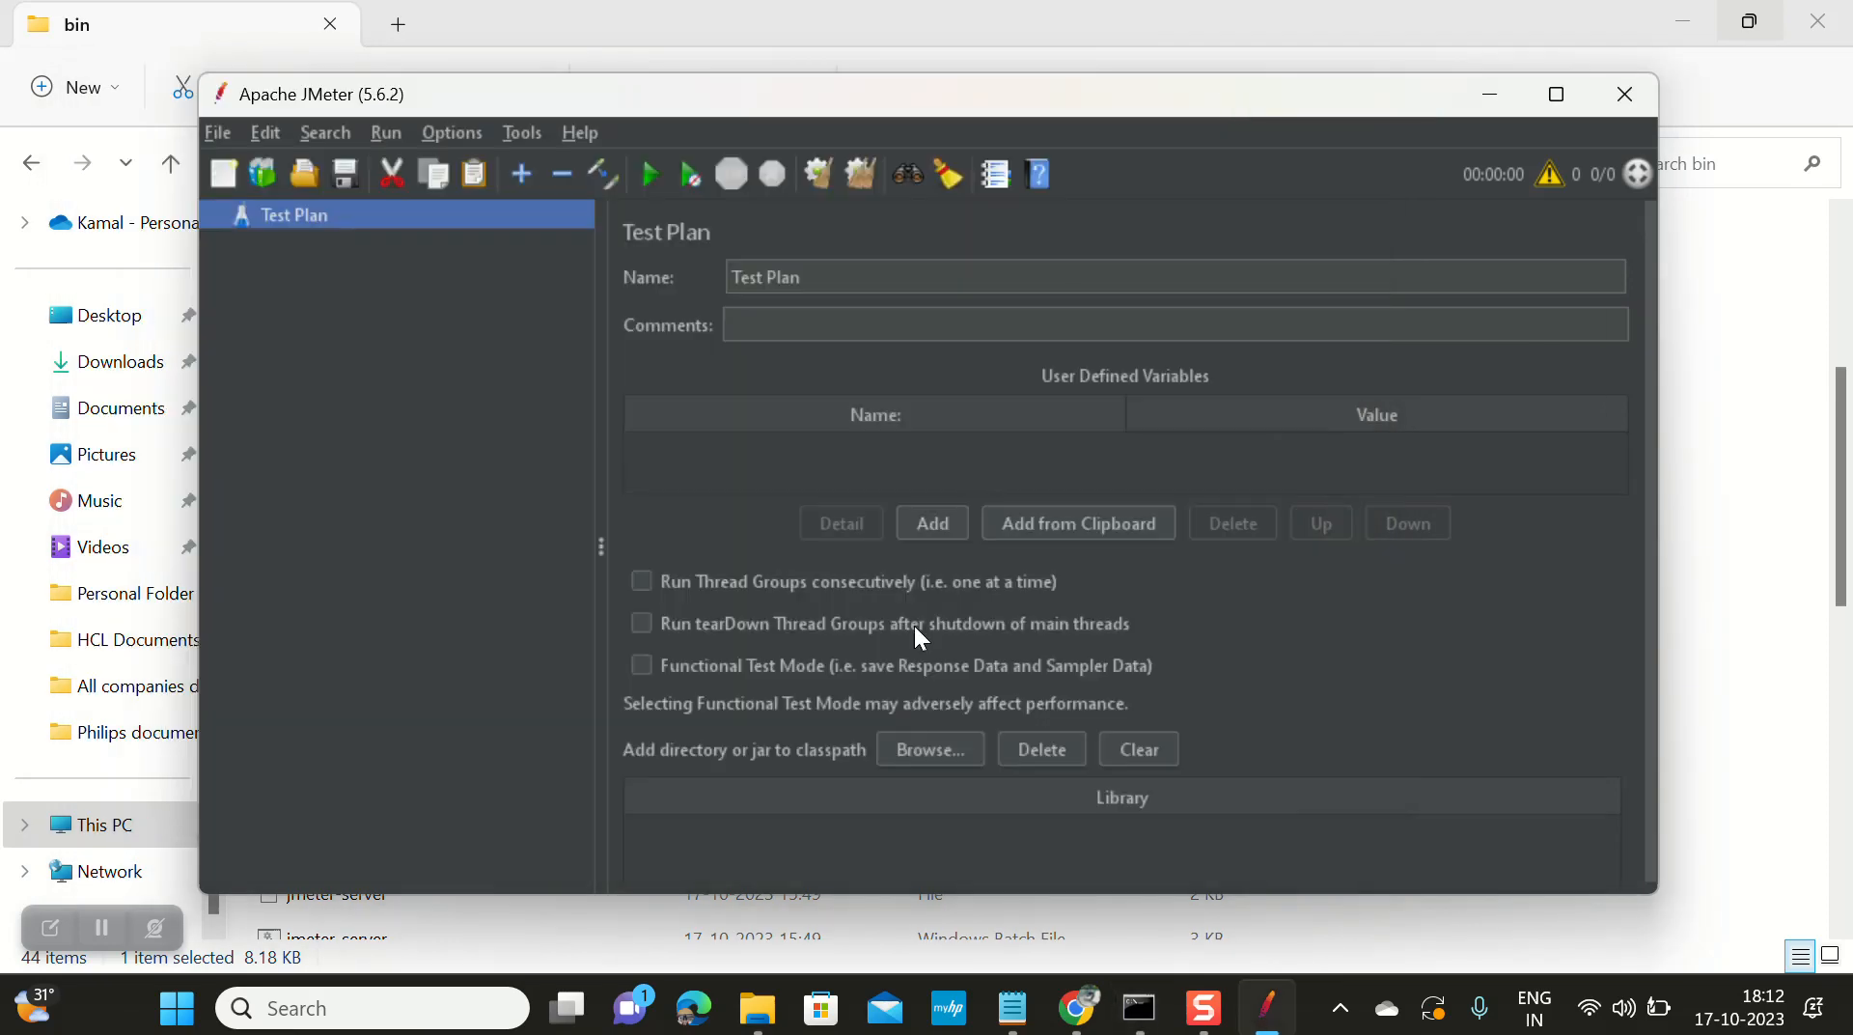
{"action": "left_click", "coordinate": [1556, 94]}
{"action": "left_click", "coordinate": [422, 1007]}
{"action": "type", "text": "cmd"}
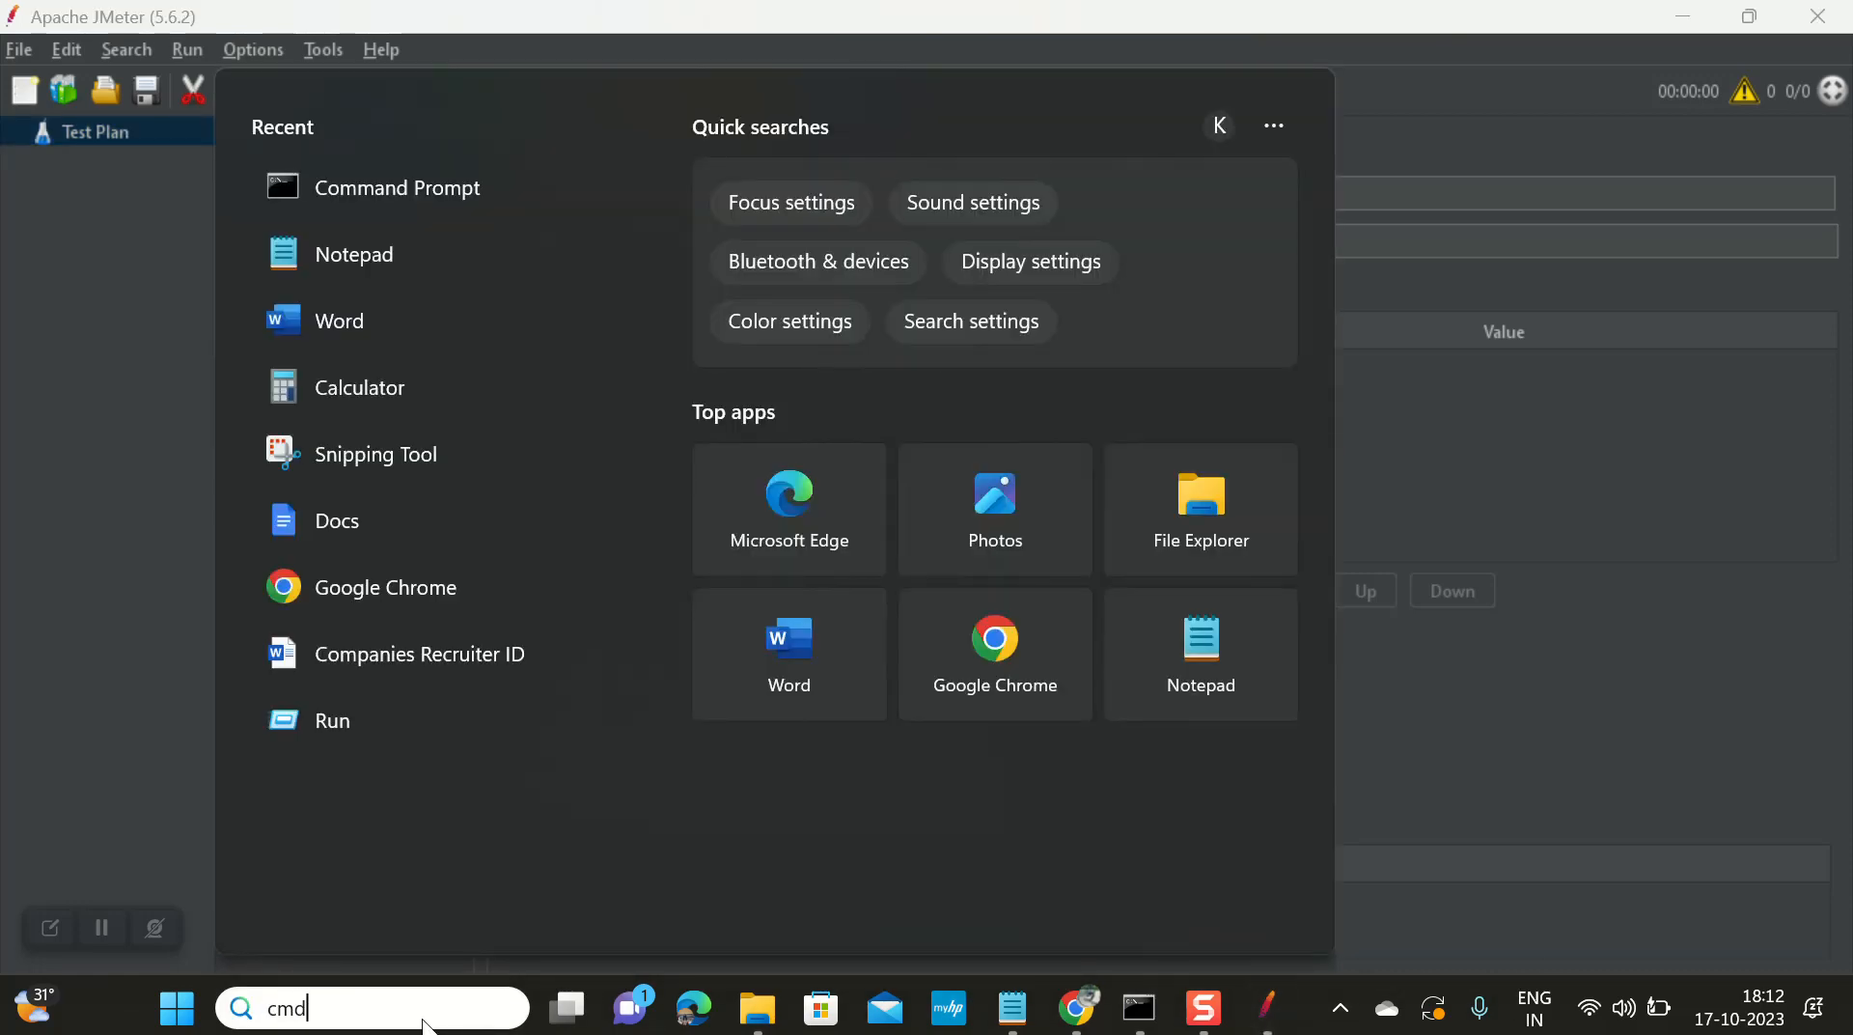
{"action": "key", "text": "Return"}
Step: Run java -version to confirm Java 1.8.0_361, then minimize Command Prompt
{"action": "type", "text": "jav"}
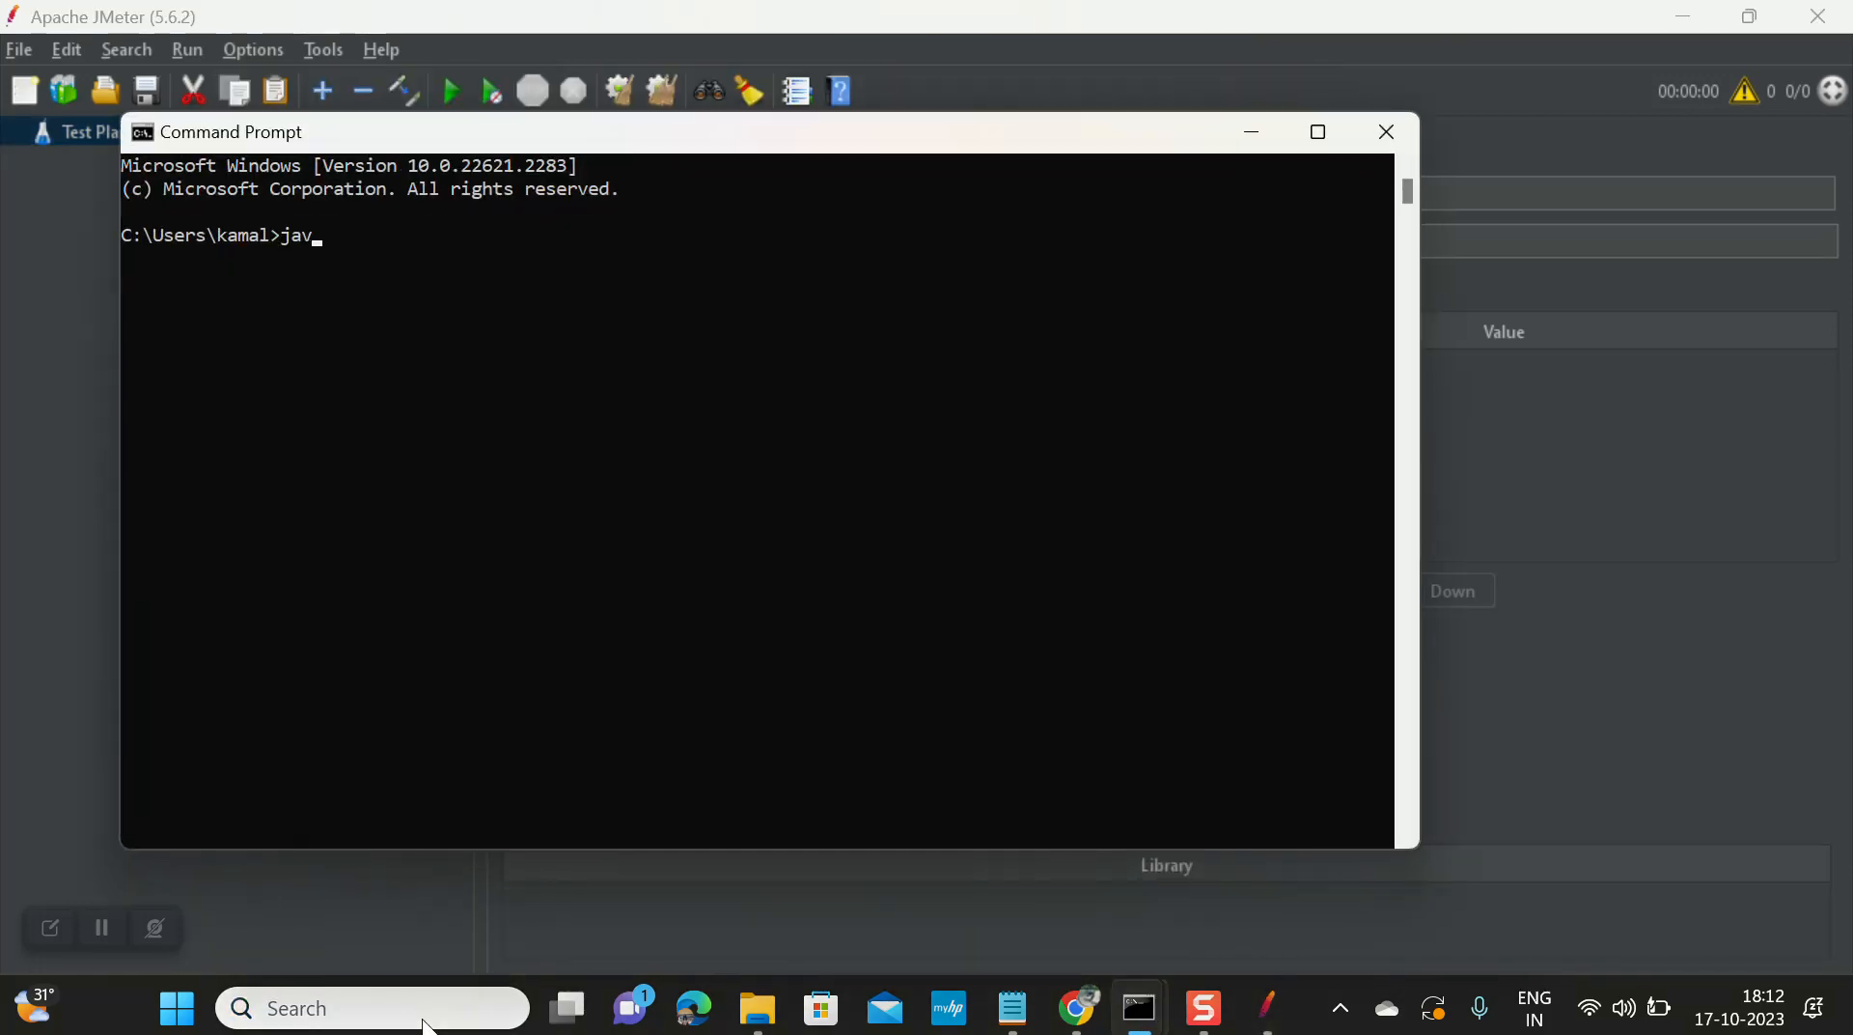
{"action": "type", "text": "a -version"}
{"action": "key", "text": "Return"}
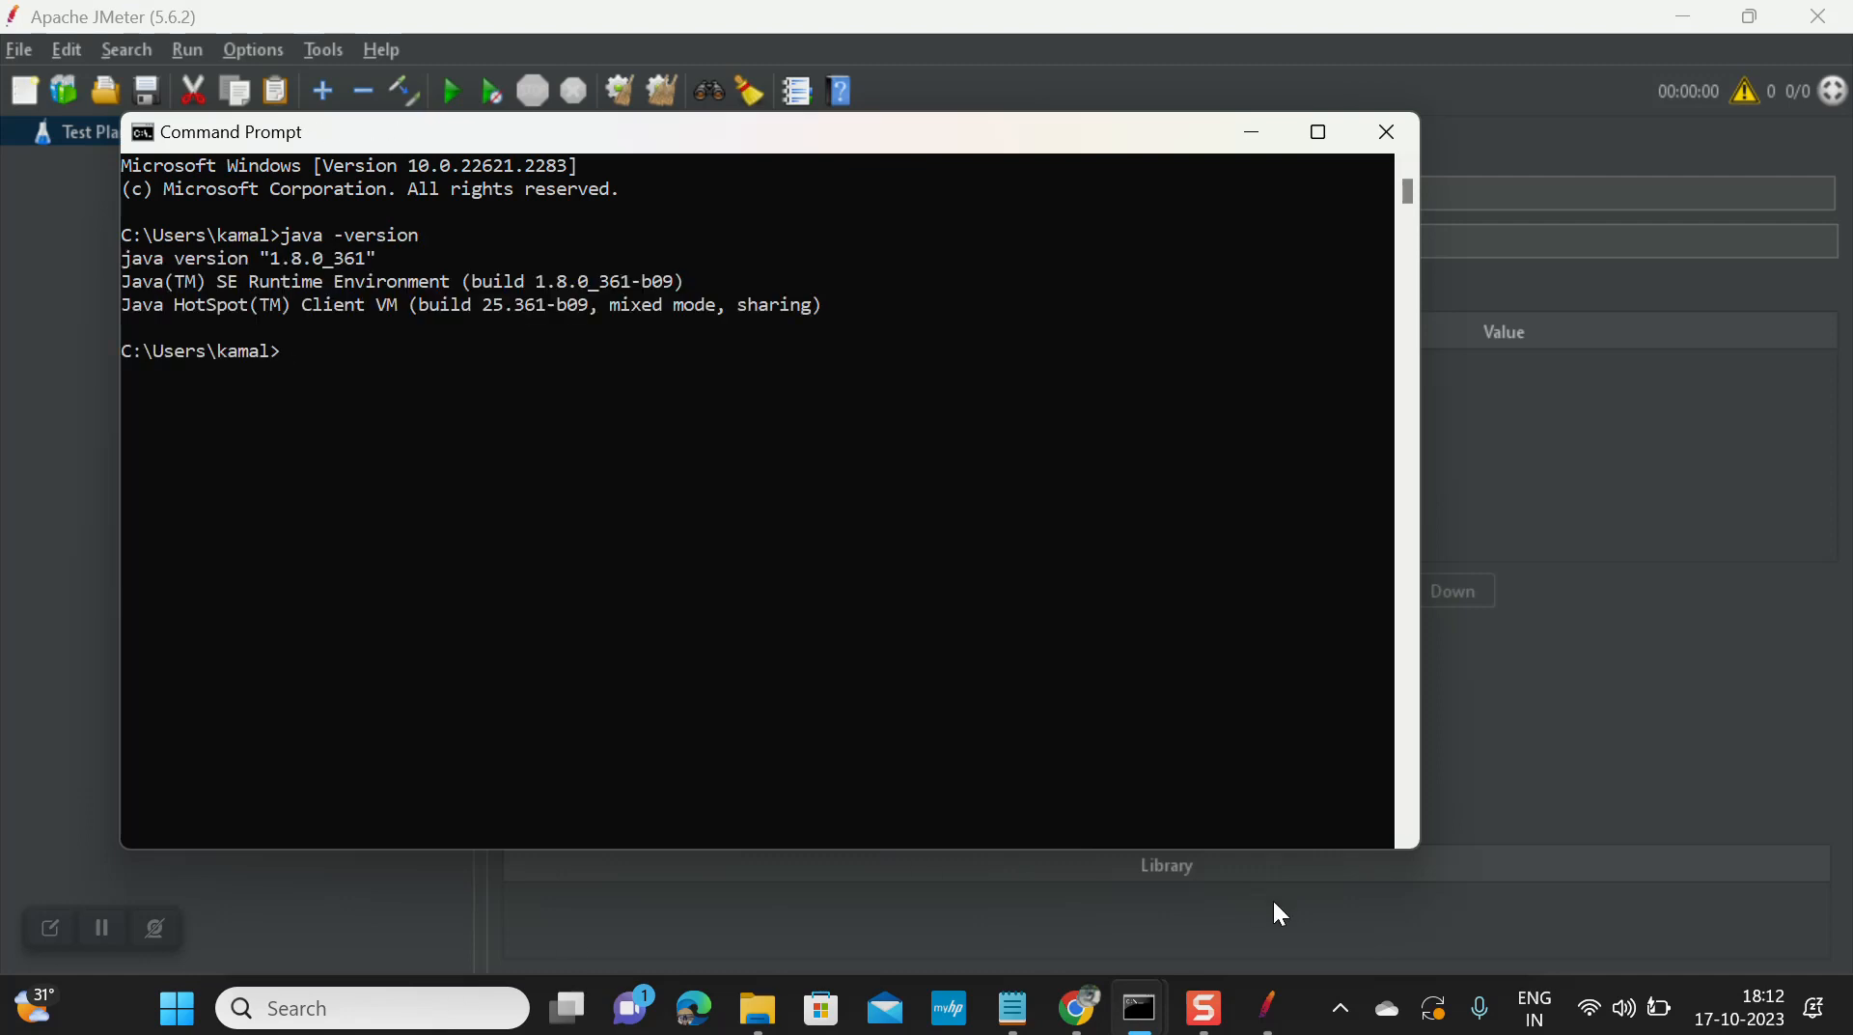
{"action": "left_click", "coordinate": [1252, 135]}
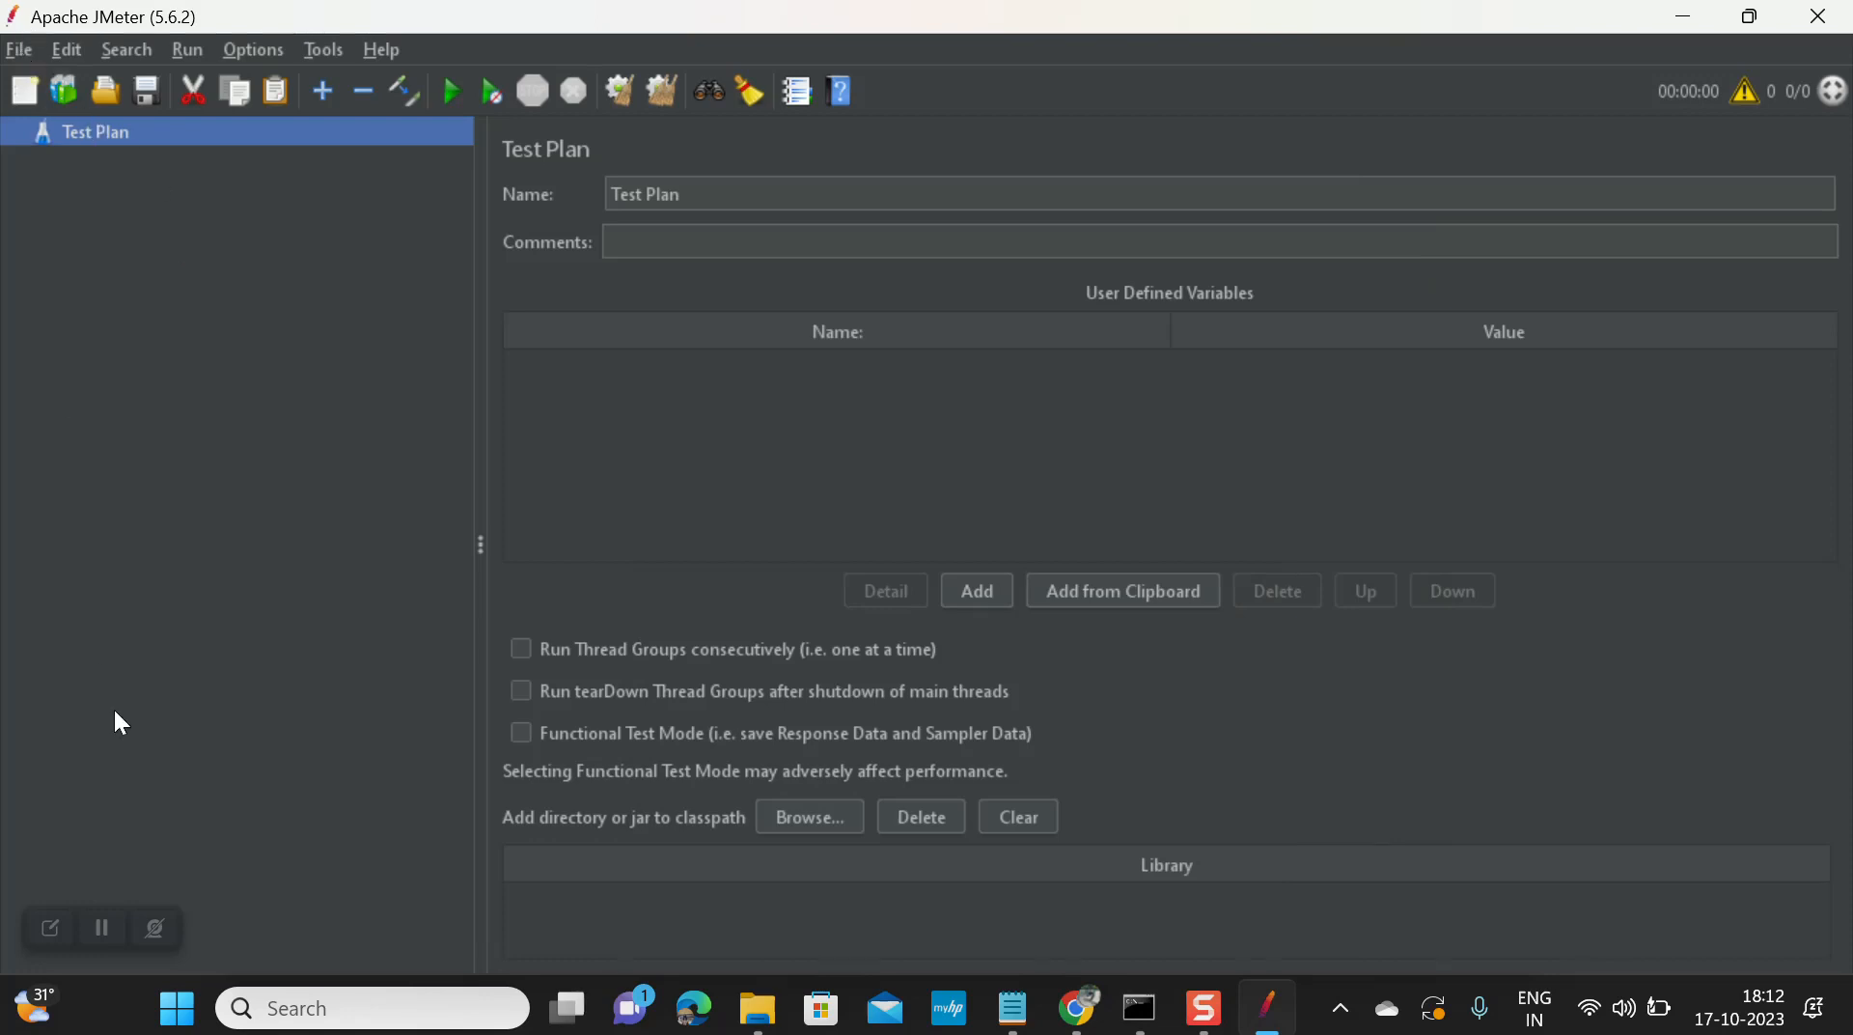
Step: Rename the Test Plan to 'Performance demo'
{"action": "left_click", "coordinate": [105, 913]}
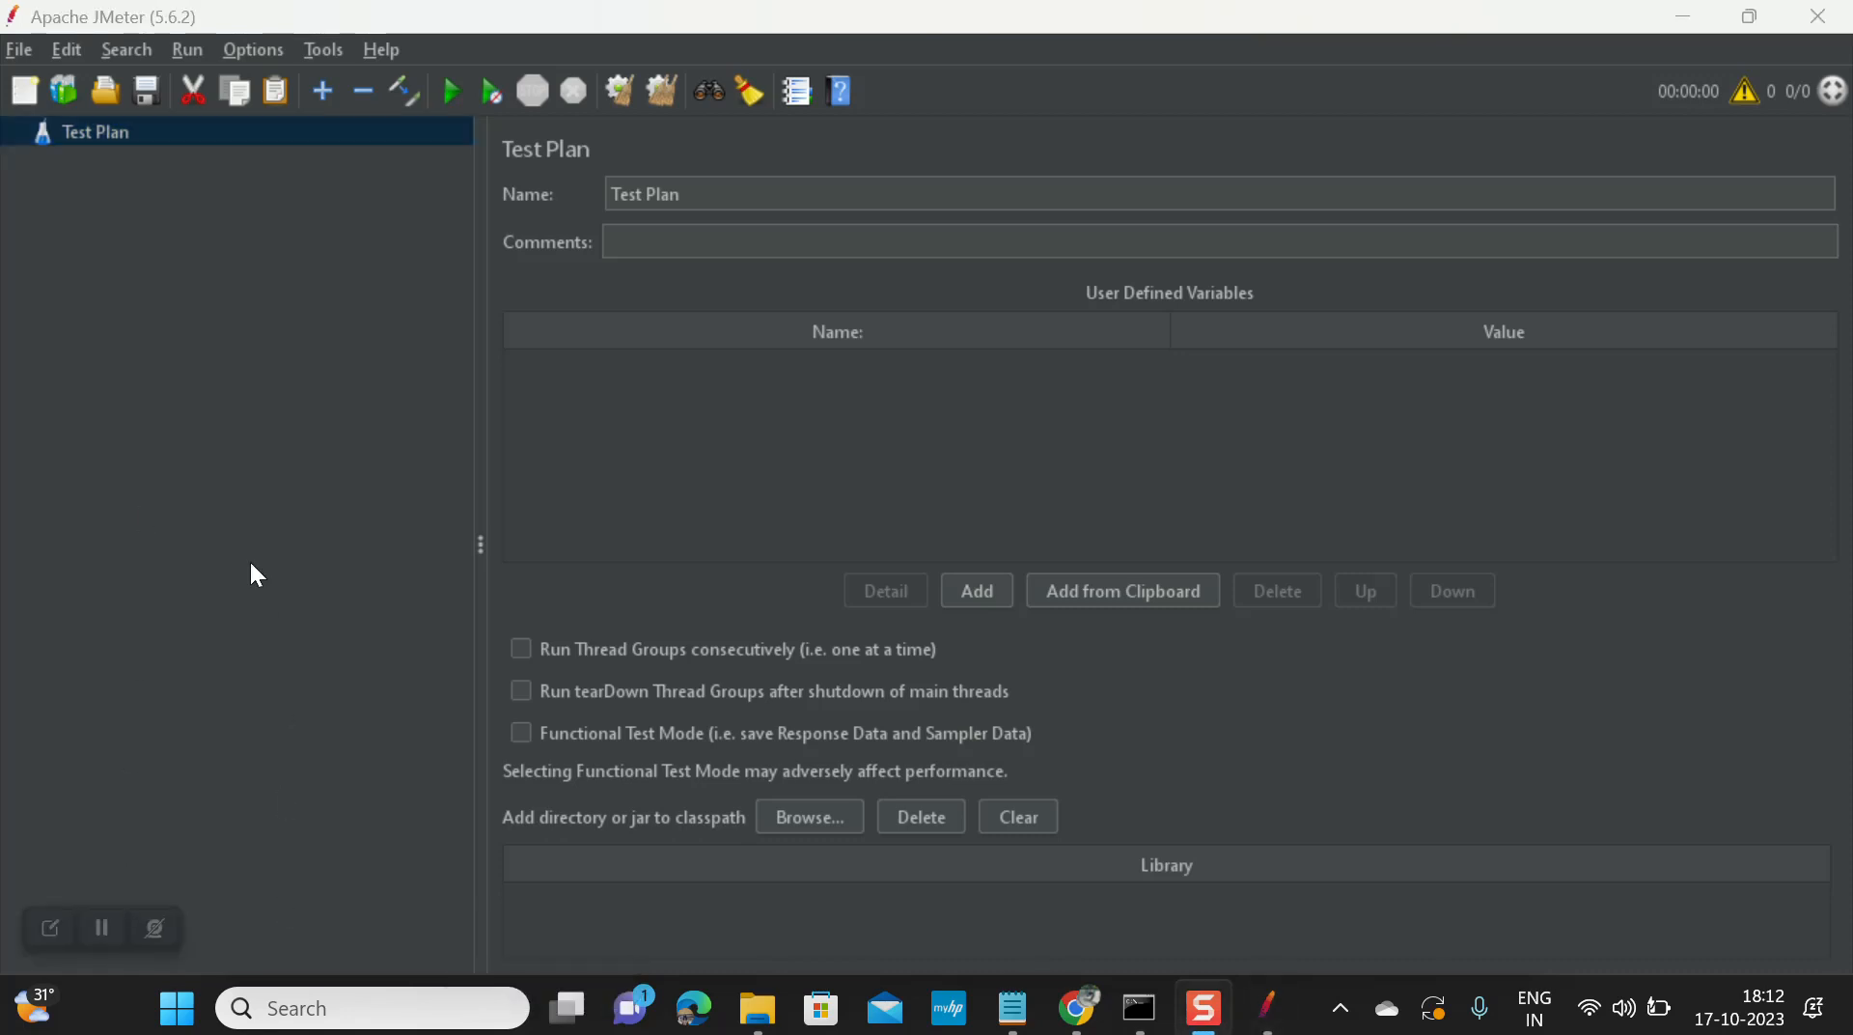
{"action": "left_click", "coordinate": [98, 135]}
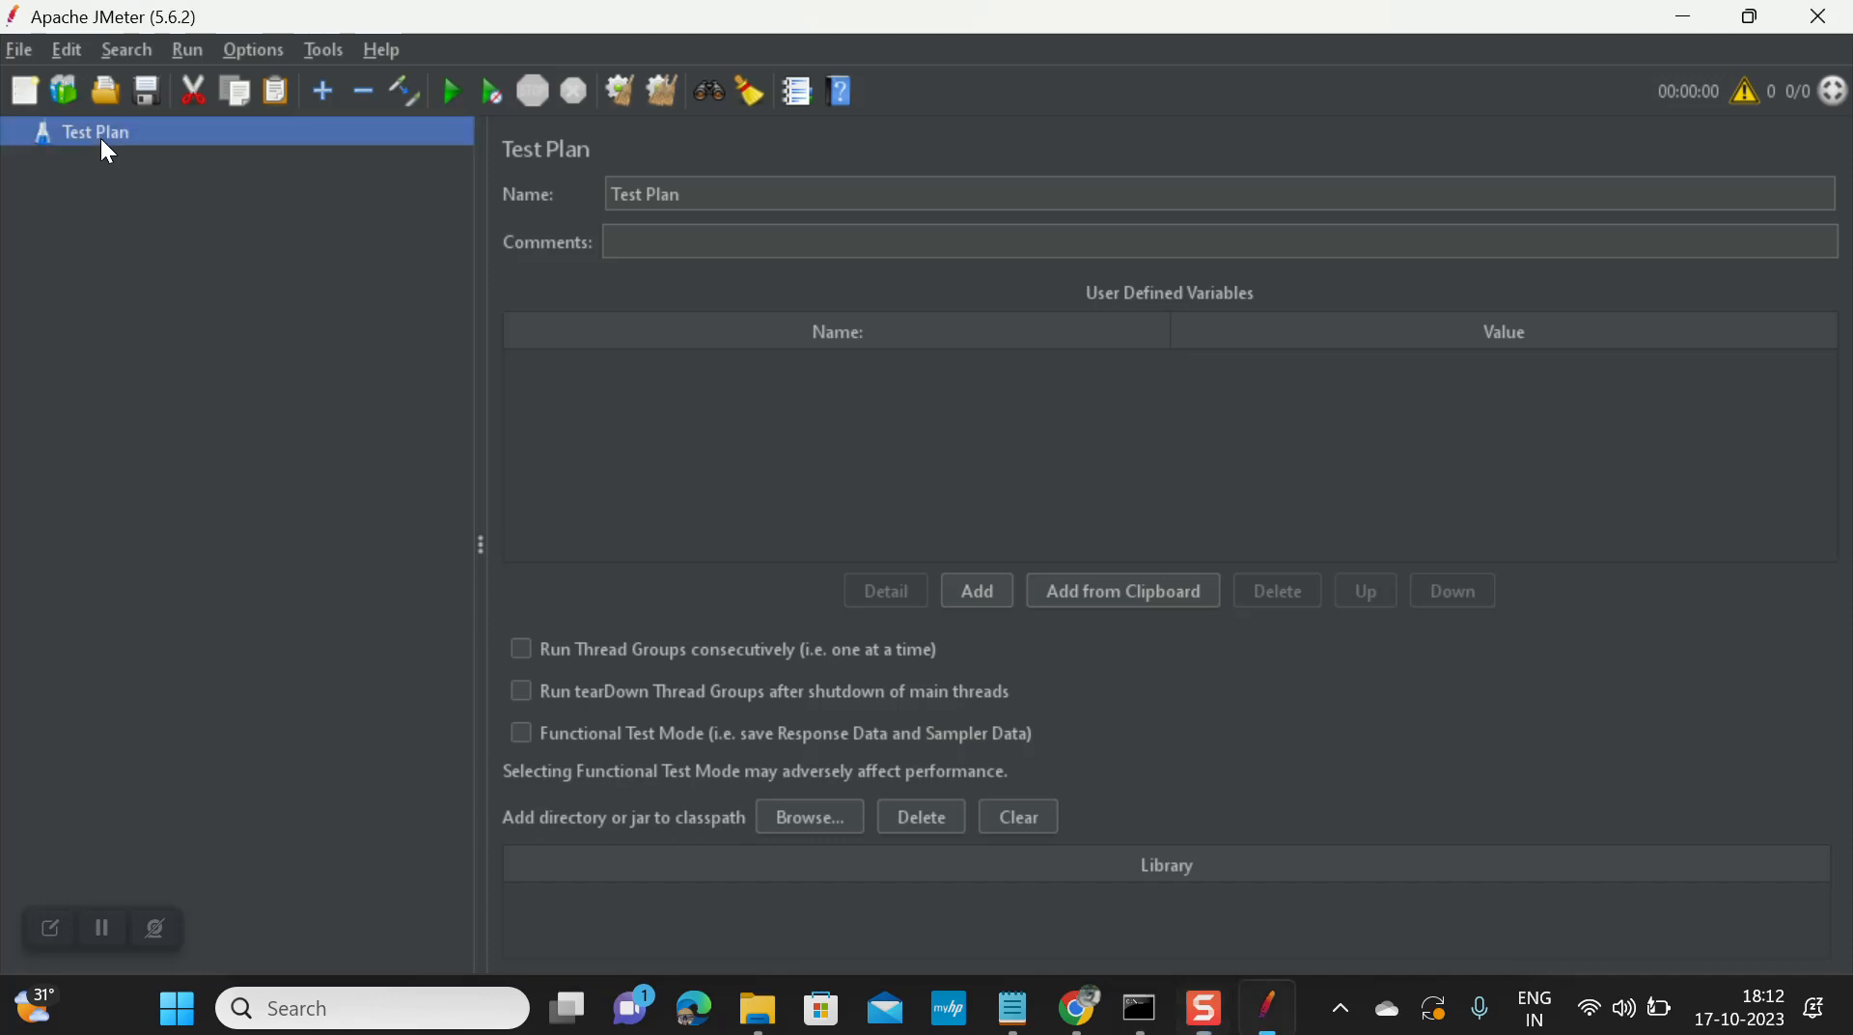
{"action": "left_click", "coordinate": [735, 193]}
{"action": "key", "text": "BackSpace"}
{"action": "key", "text": "BackSpace"}
{"action": "key", "text": "BackSpace"}
{"action": "key", "text": "BackSpace"}
{"action": "key", "text": "BackSpace"}
{"action": "key", "text": "BackSpace"}
{"action": "key", "text": "BackSpace"}
{"action": "key", "text": "BackSpace"}
{"action": "key", "text": "BackSpace"}
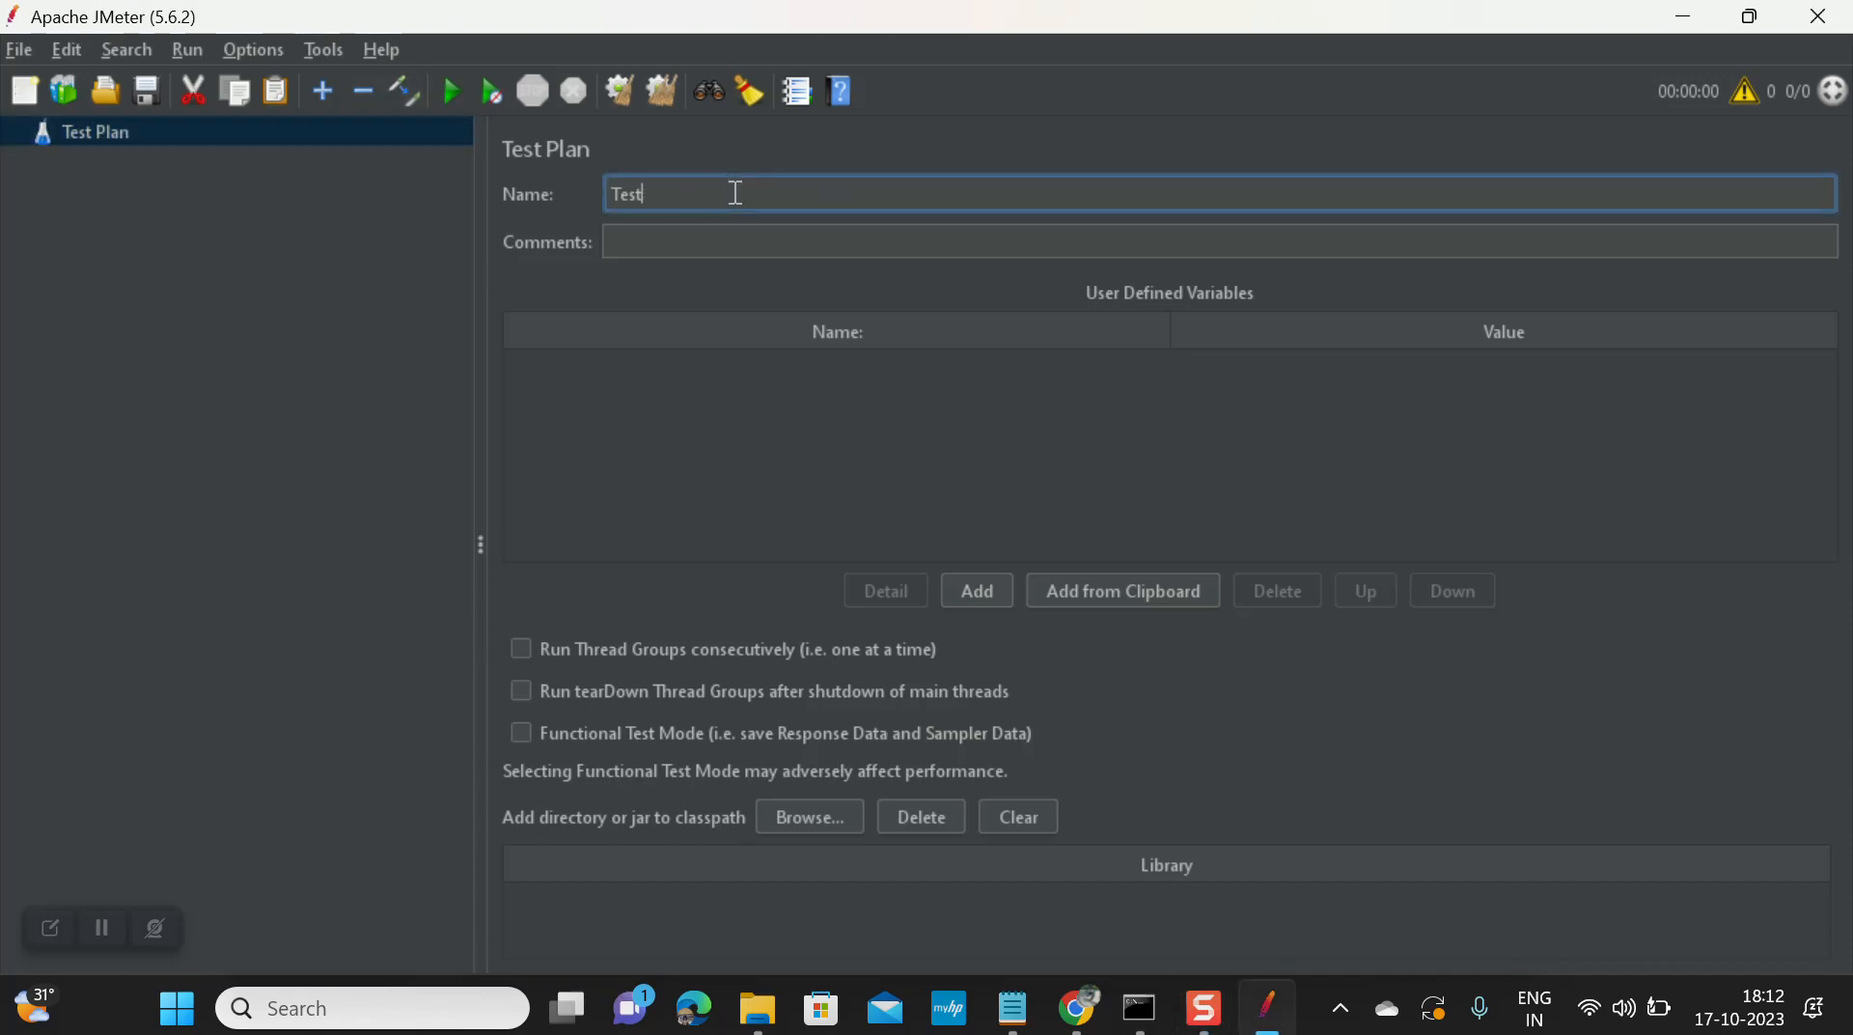
{"action": "type", "text": "Performance demo"}
{"action": "left_click", "coordinate": [85, 135]}
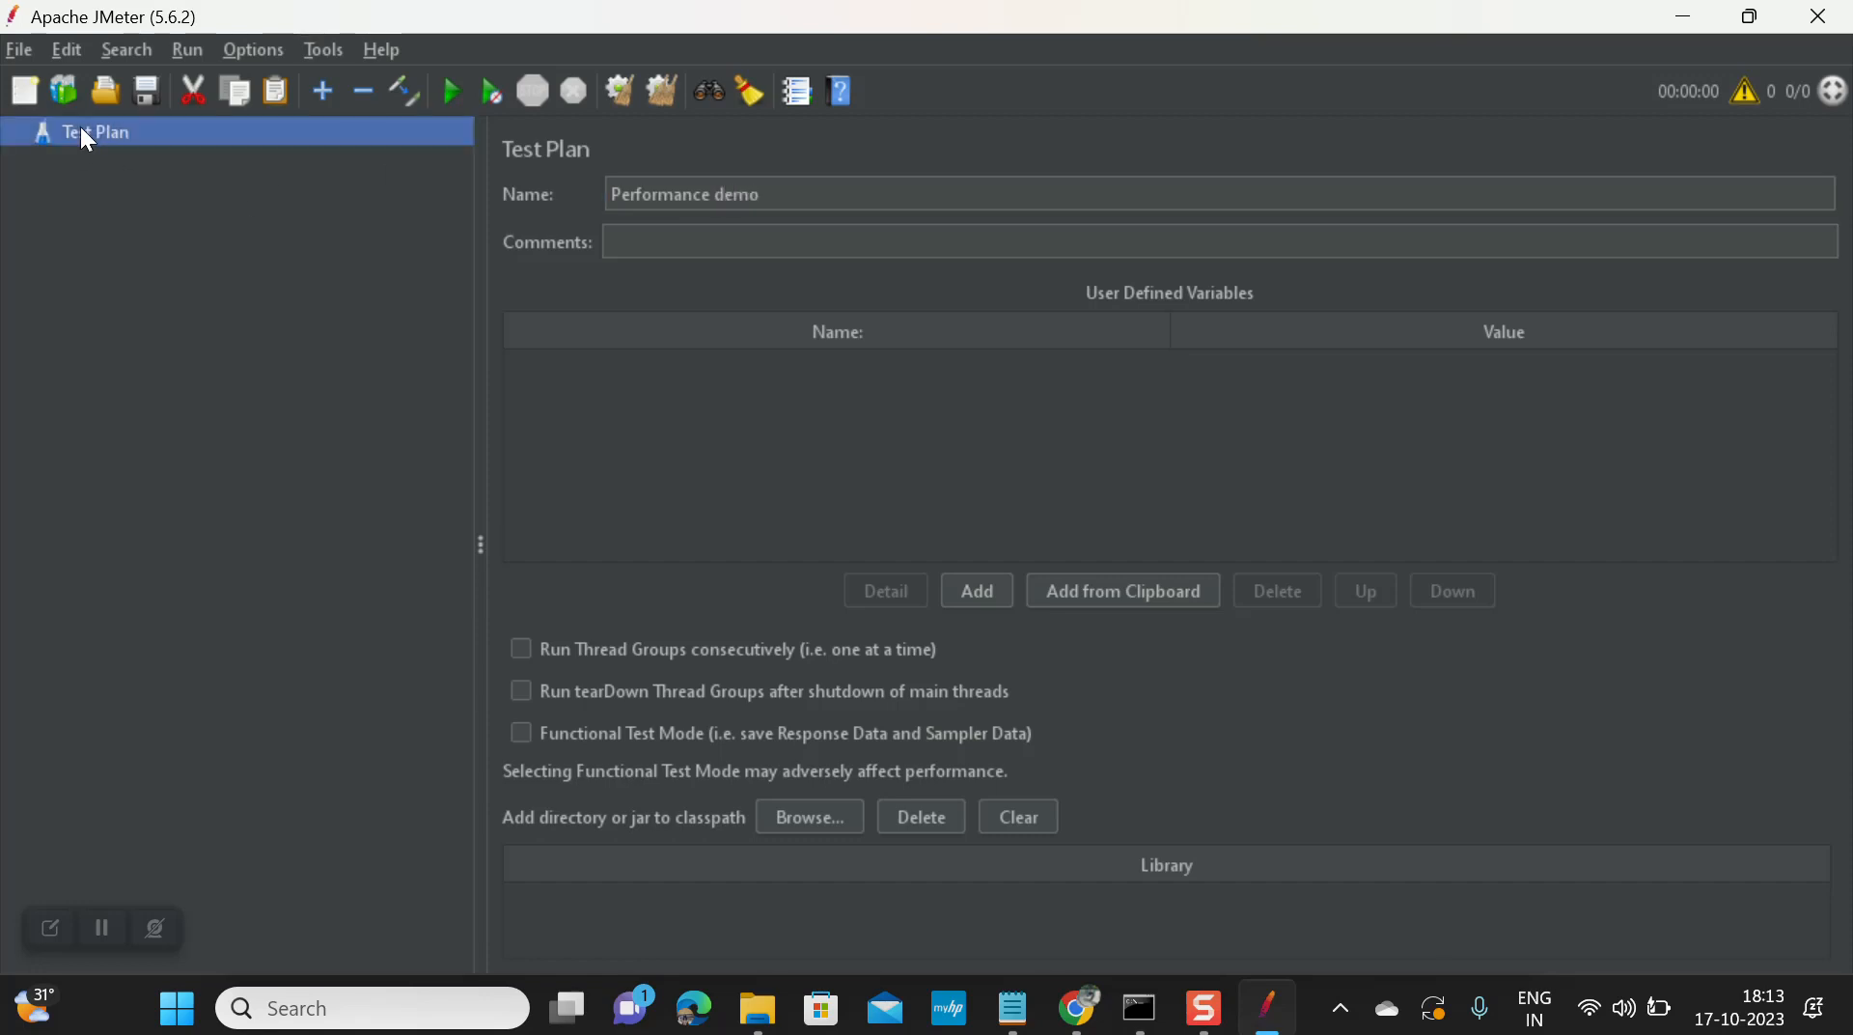
Step: Browse the plan's Add > Threads (Users) menu, then dismiss it without adding anything
{"action": "right_click", "coordinate": [80, 125]}
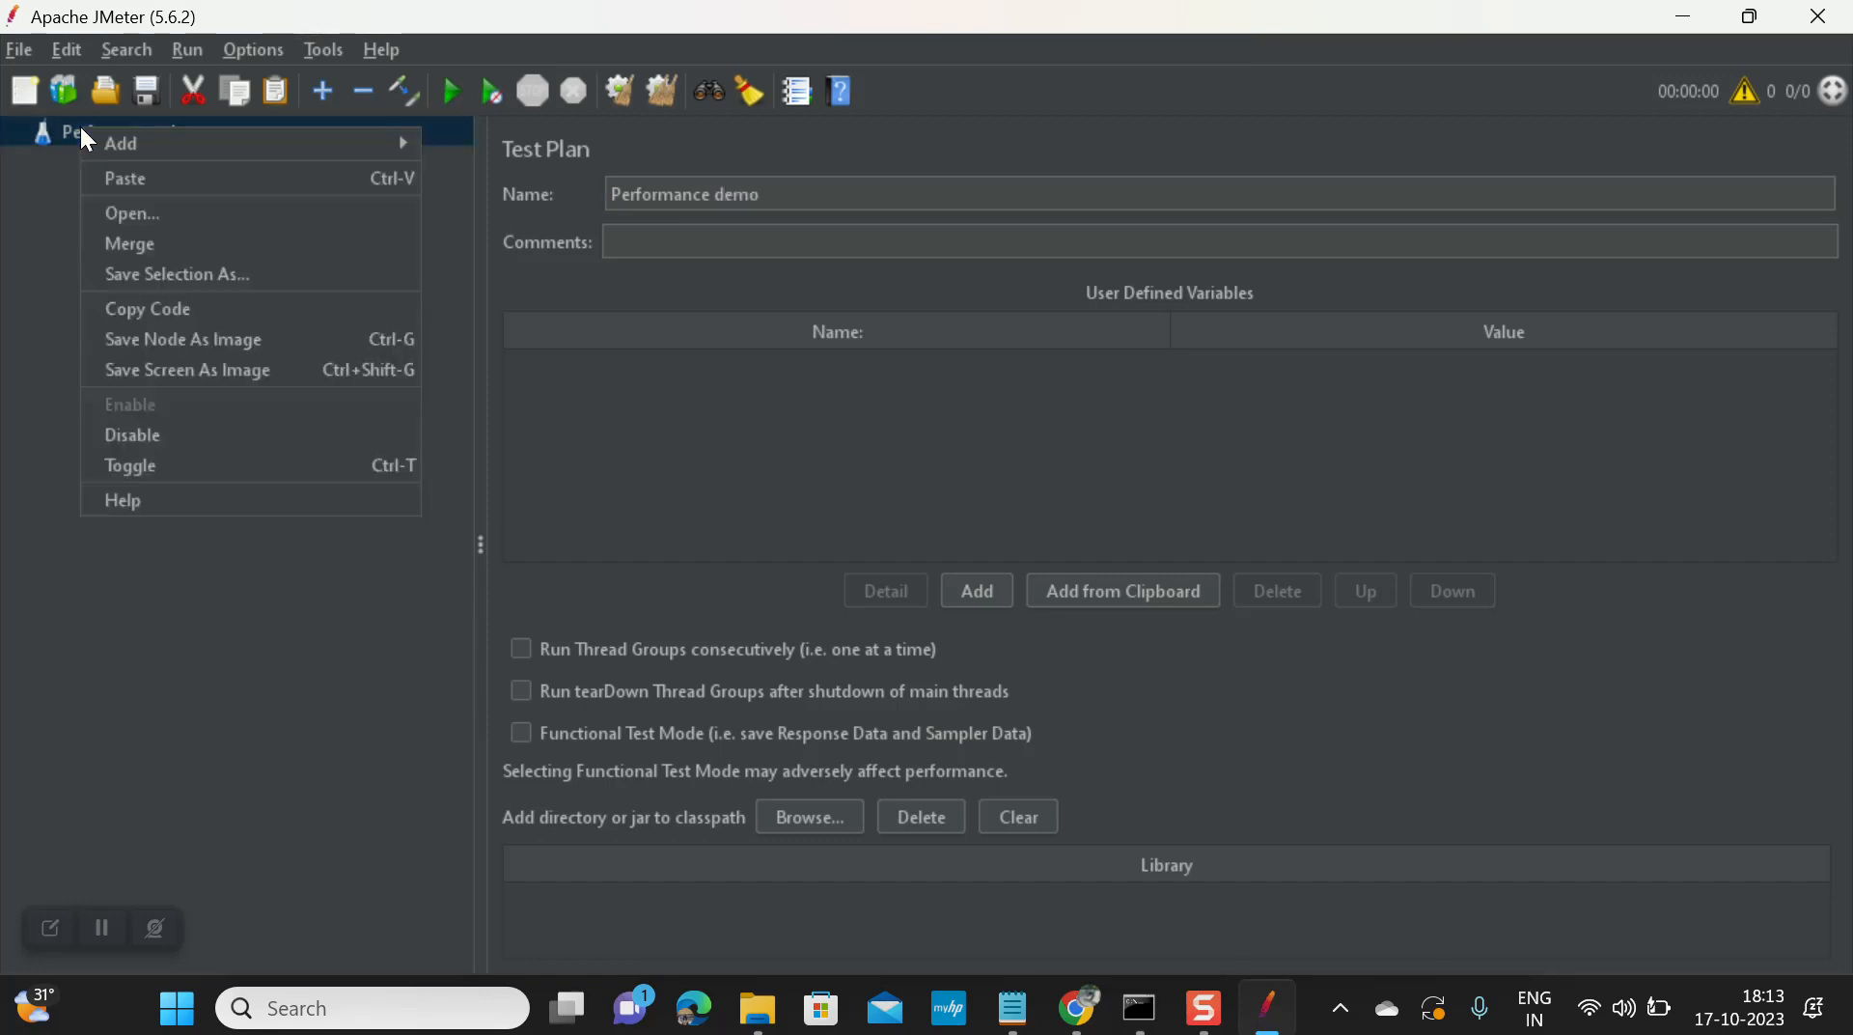
{"action": "mouse_move", "coordinate": [316, 143]}
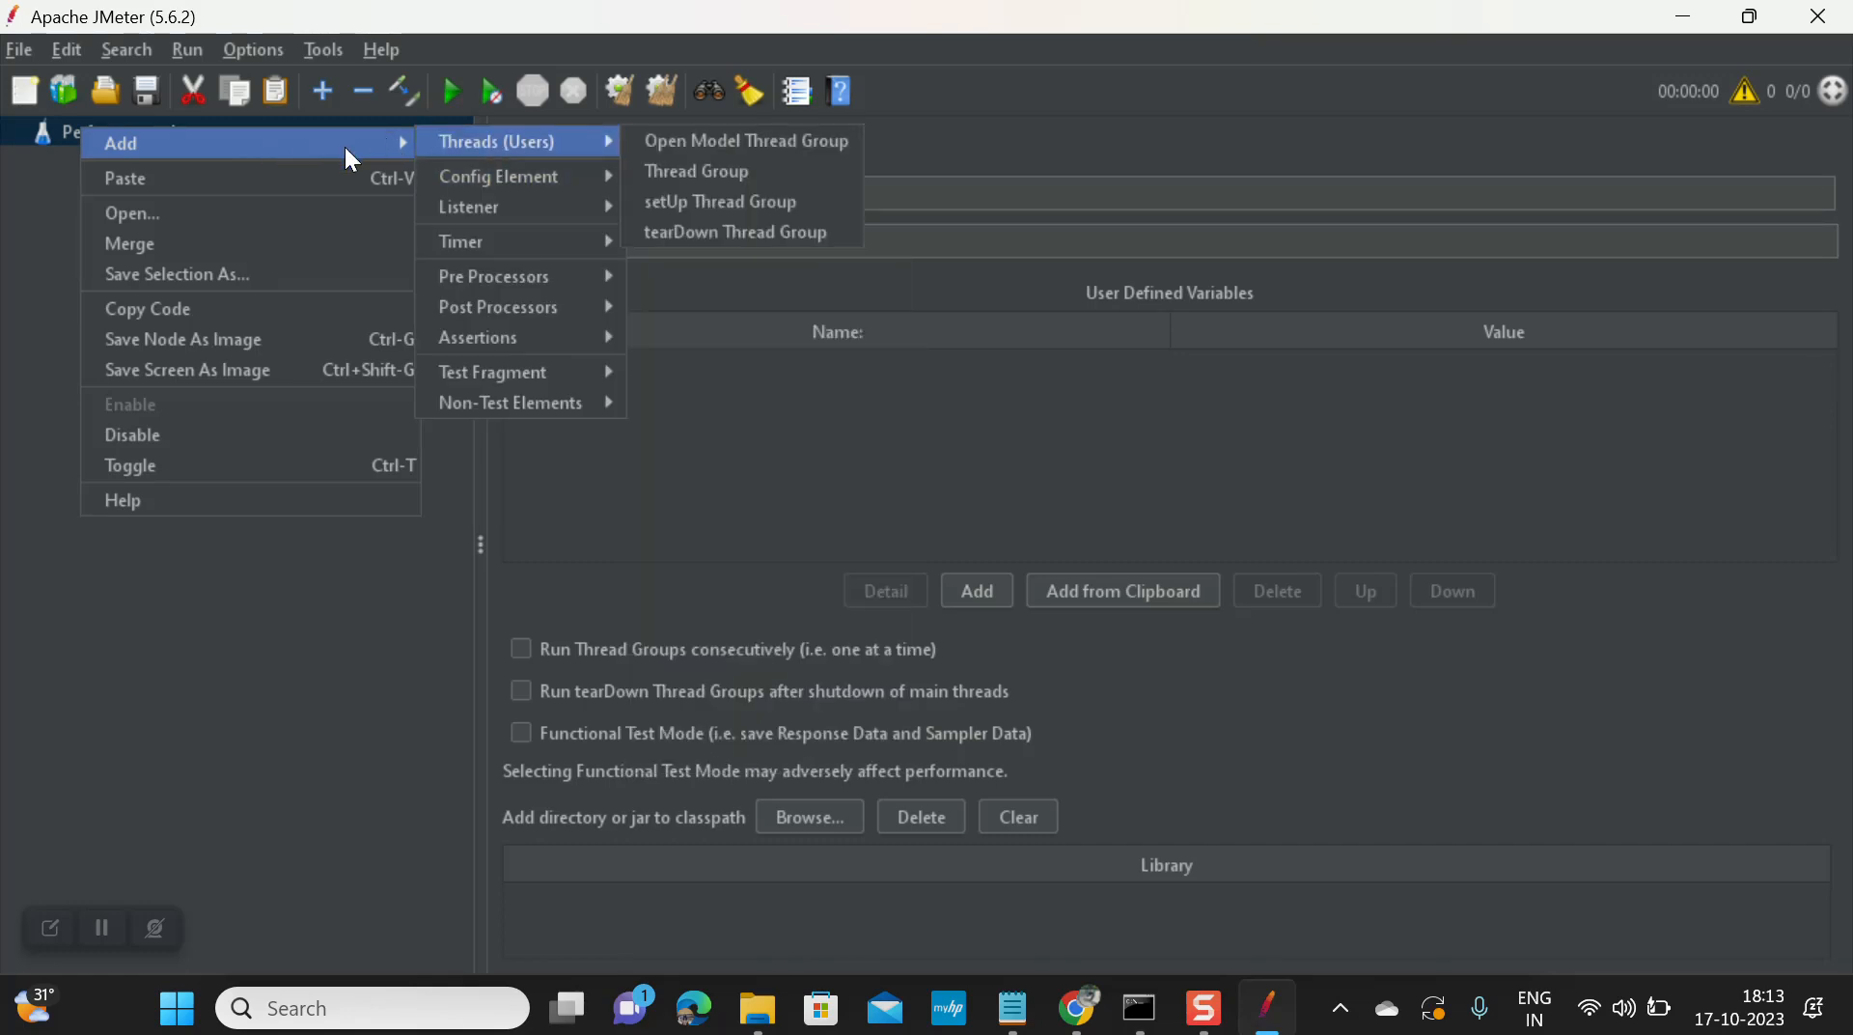
{"action": "left_click", "coordinate": [47, 263]}
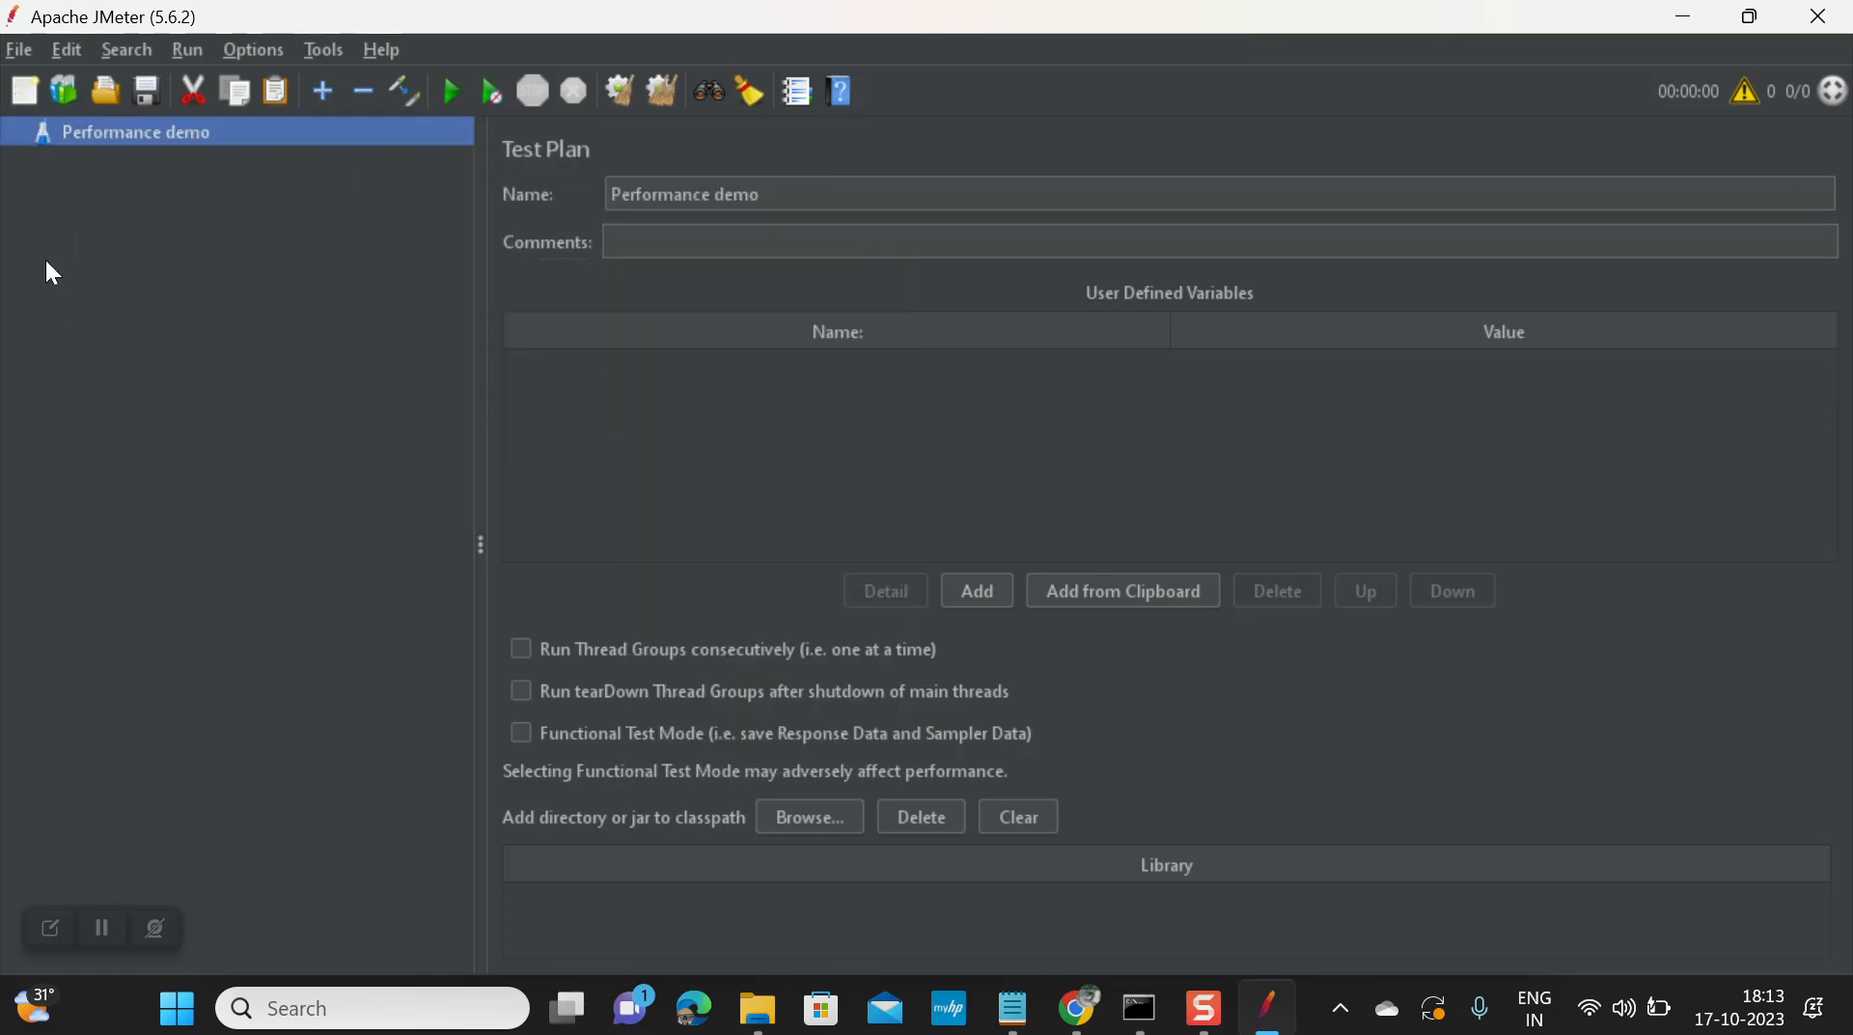
Step: Add a Thread Group to Performance demo with an HTTP Request sampler inside it
{"action": "right_click", "coordinate": [120, 123]}
{"action": "mouse_move", "coordinate": [330, 133]}
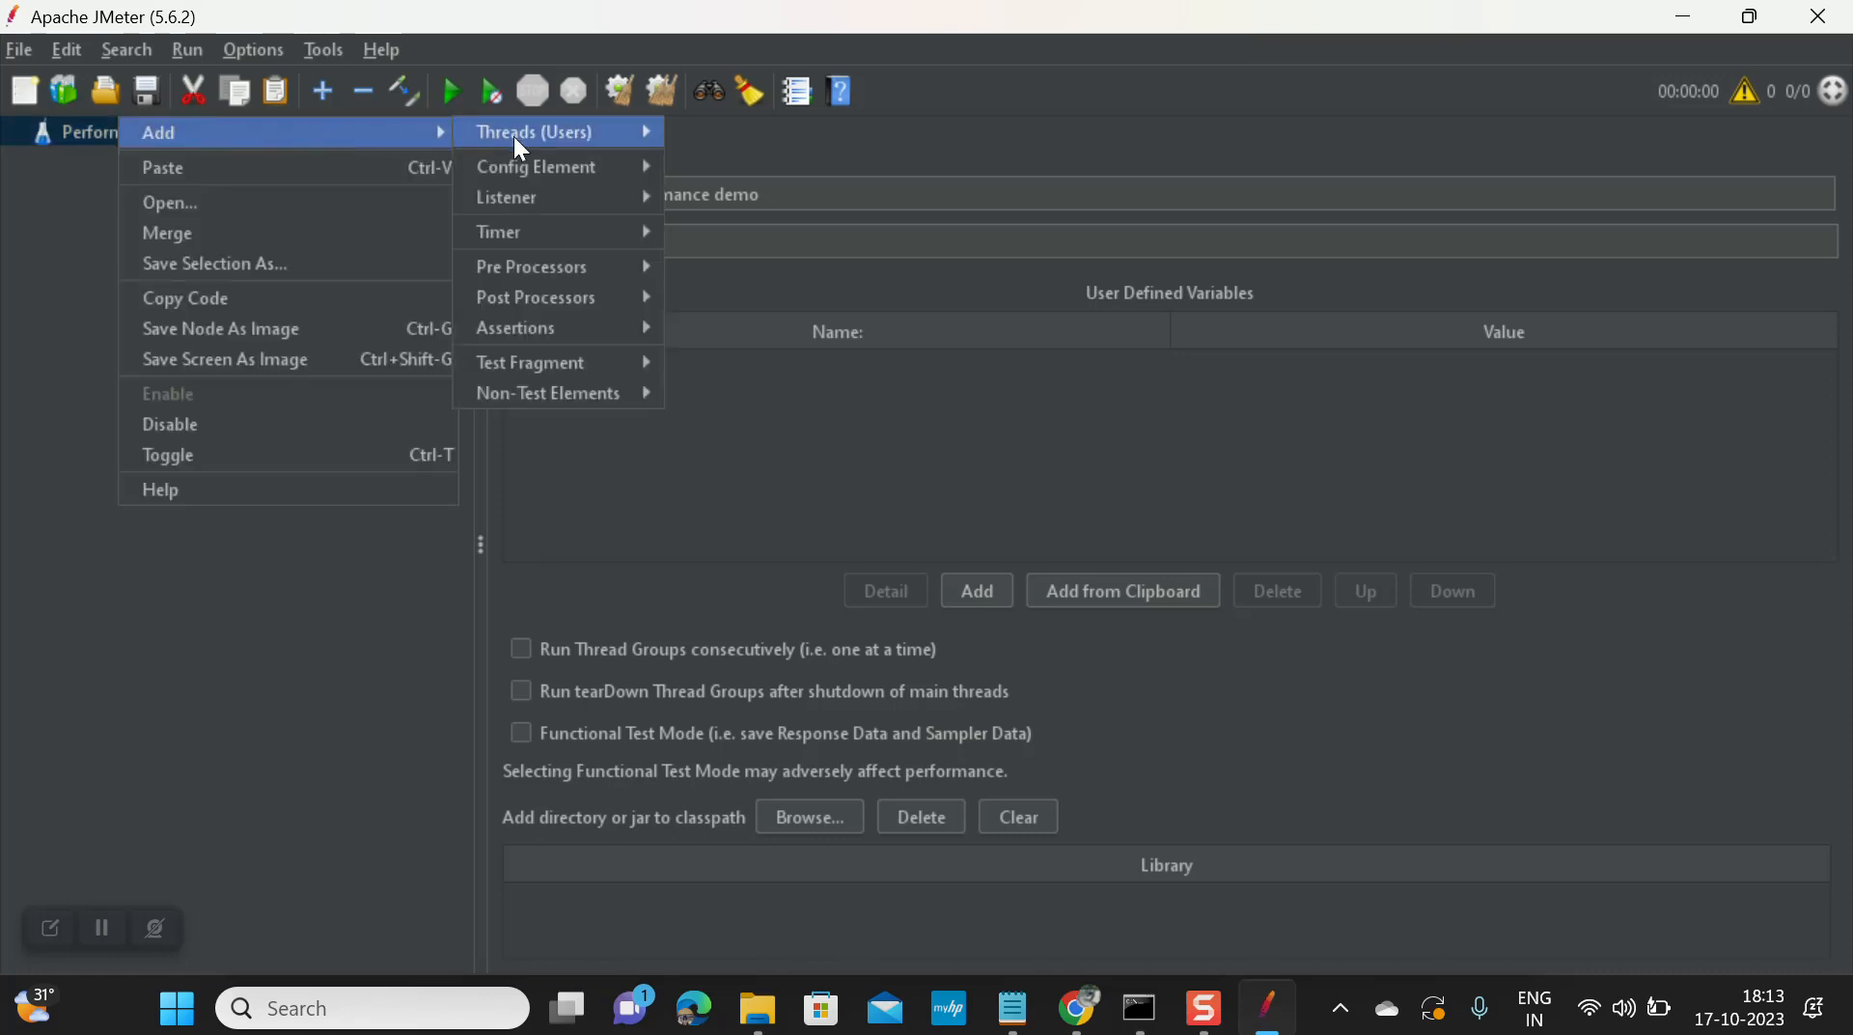
{"action": "mouse_move", "coordinate": [603, 140]}
{"action": "left_click", "coordinate": [719, 160]}
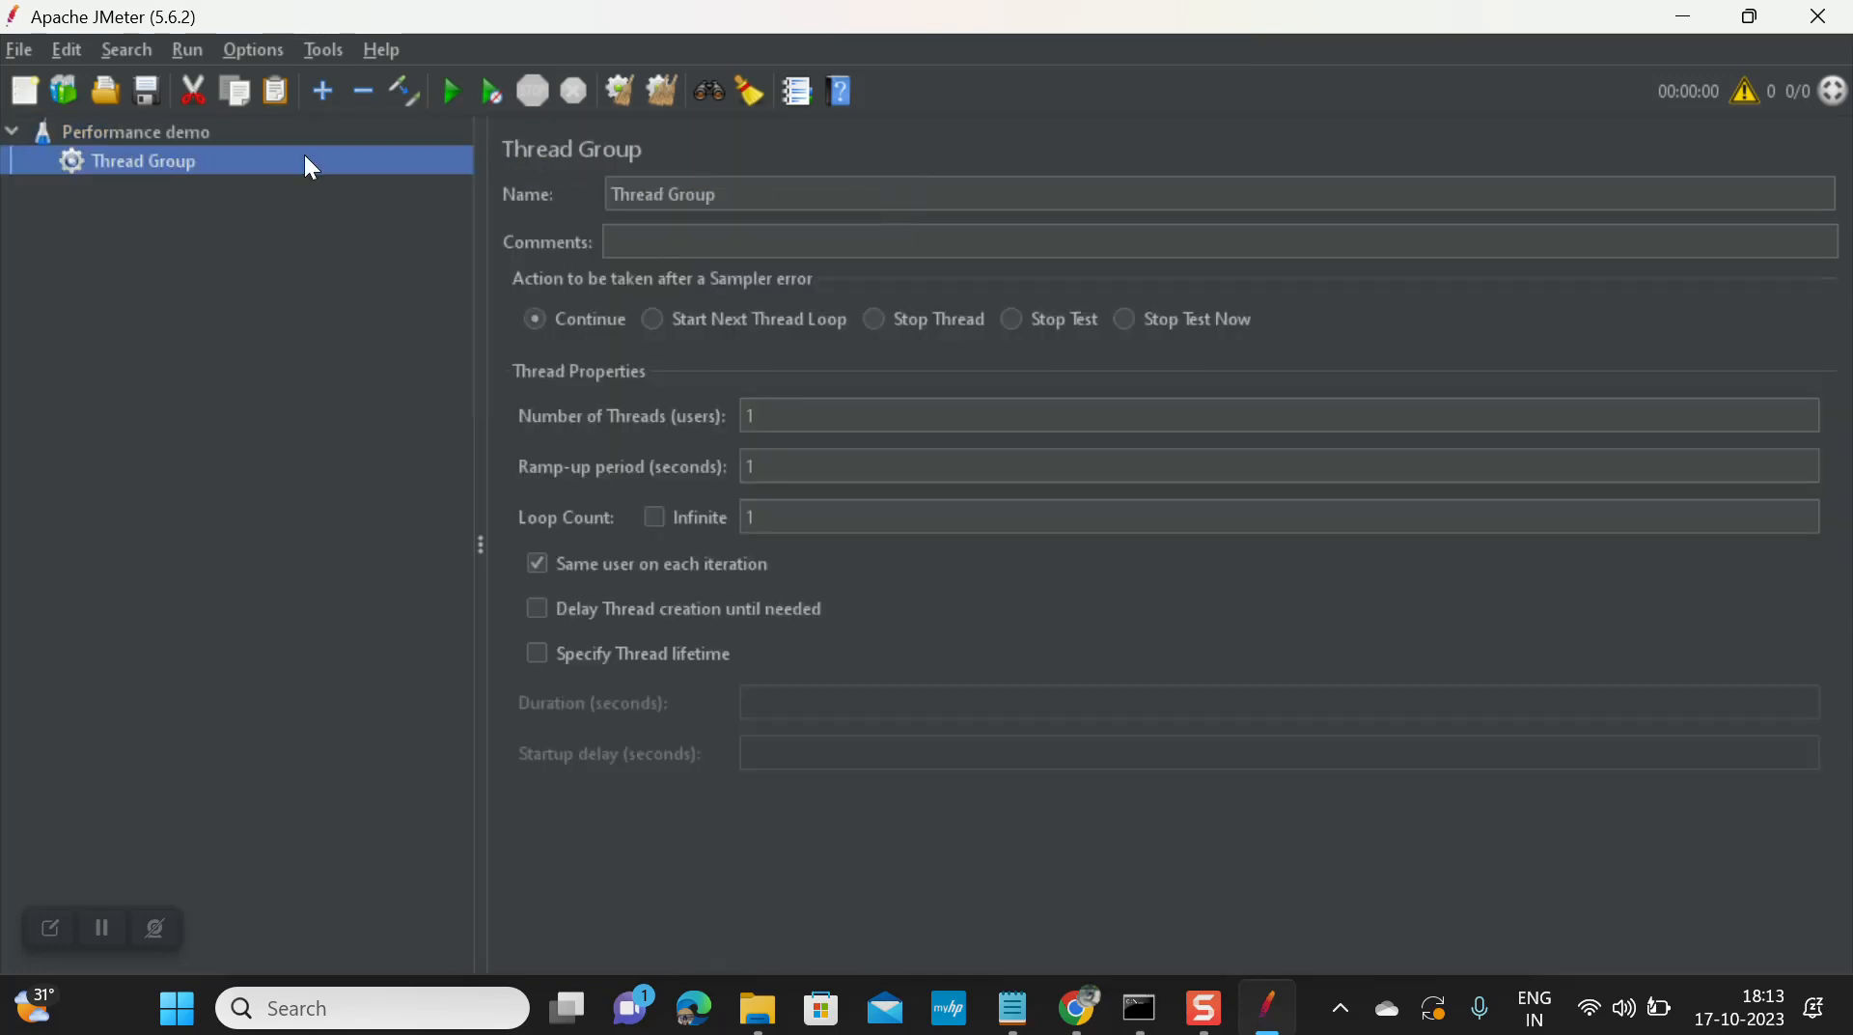
{"action": "right_click", "coordinate": [154, 164]}
{"action": "mouse_move", "coordinate": [515, 174]}
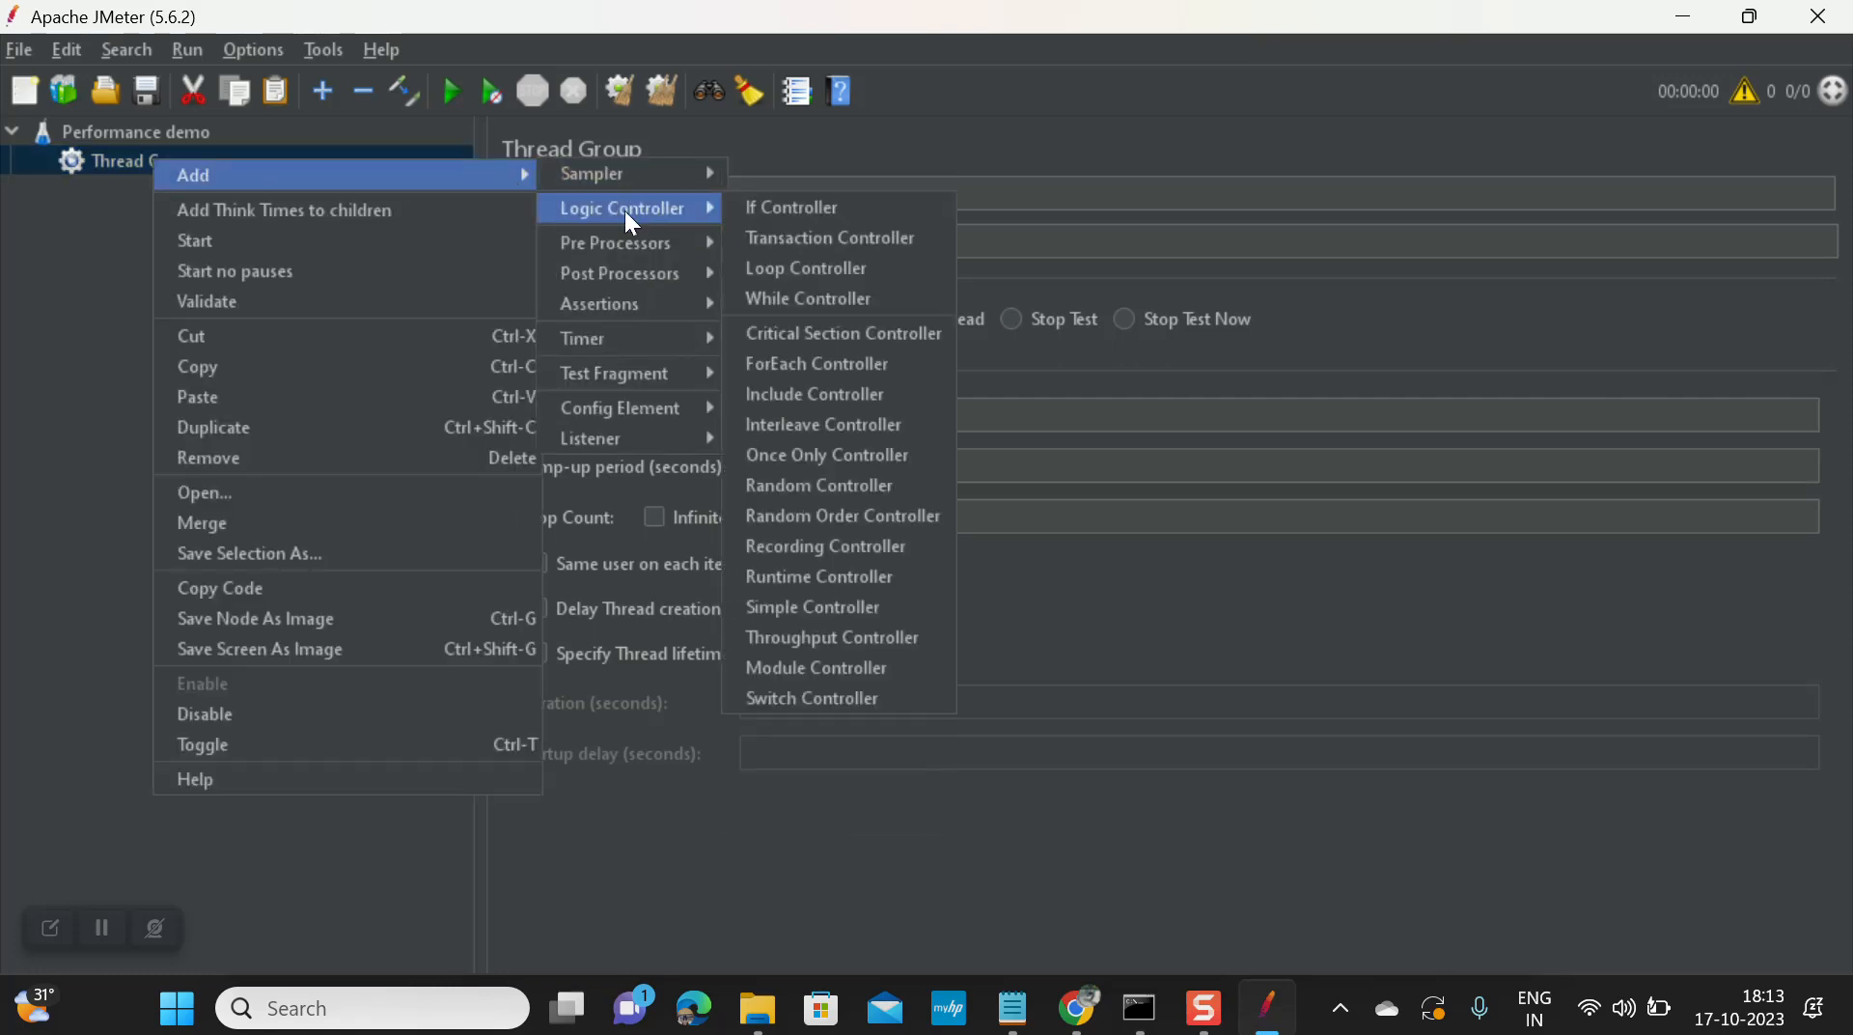
{"action": "mouse_move", "coordinate": [702, 177]}
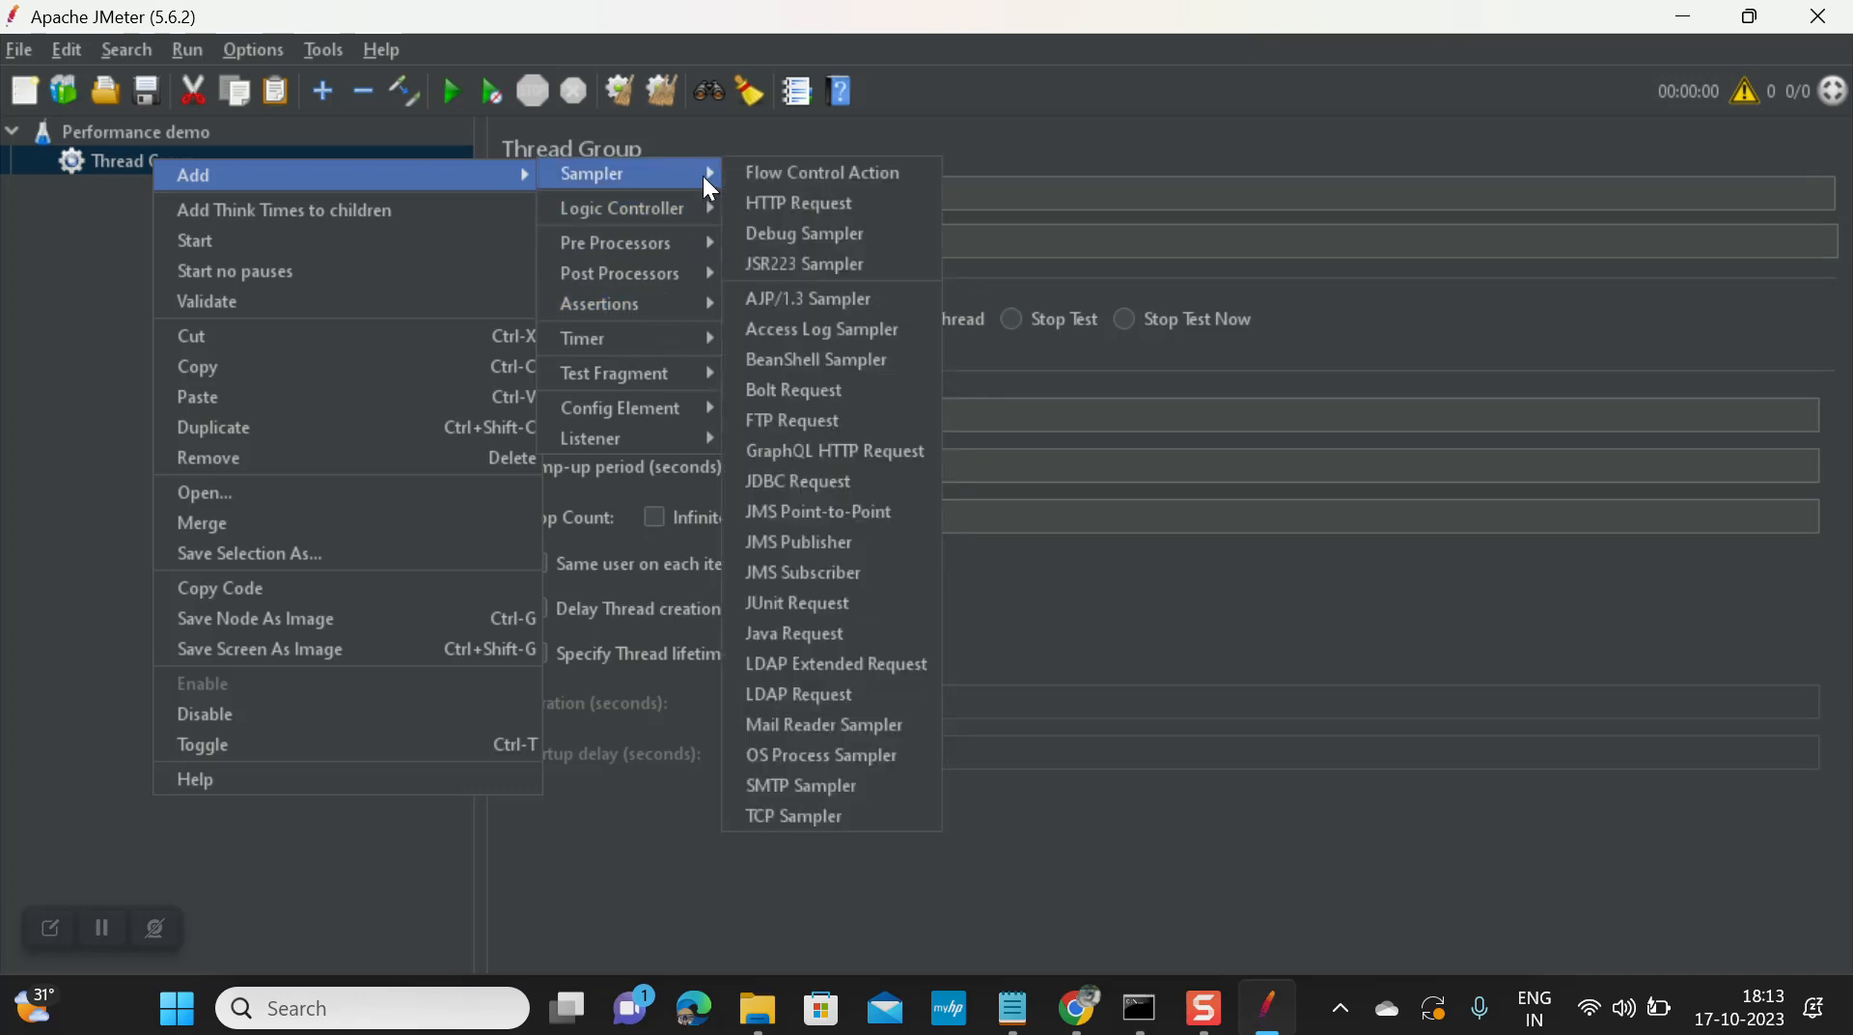
{"action": "left_click", "coordinate": [801, 201]}
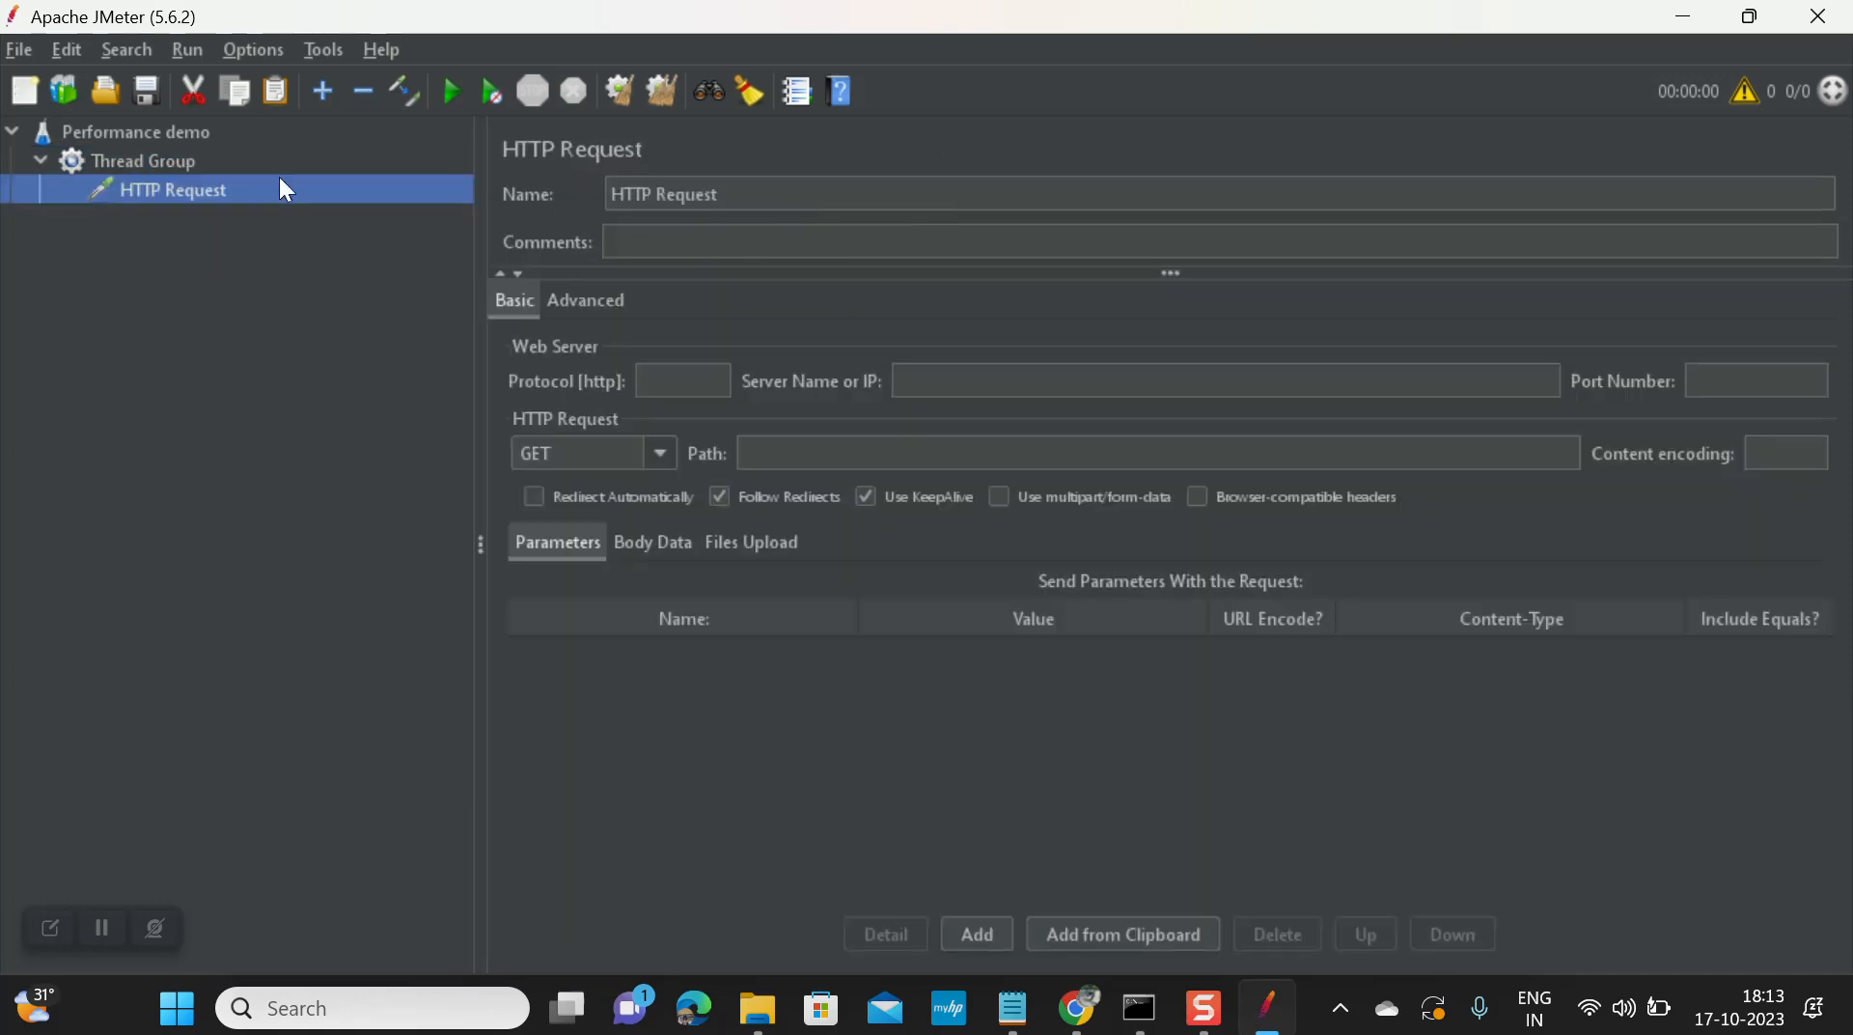
Step: Attach an HTTP Header Manager config element to the HTTP Request
{"action": "right_click", "coordinate": [196, 196]}
{"action": "mouse_move", "coordinate": [394, 210]}
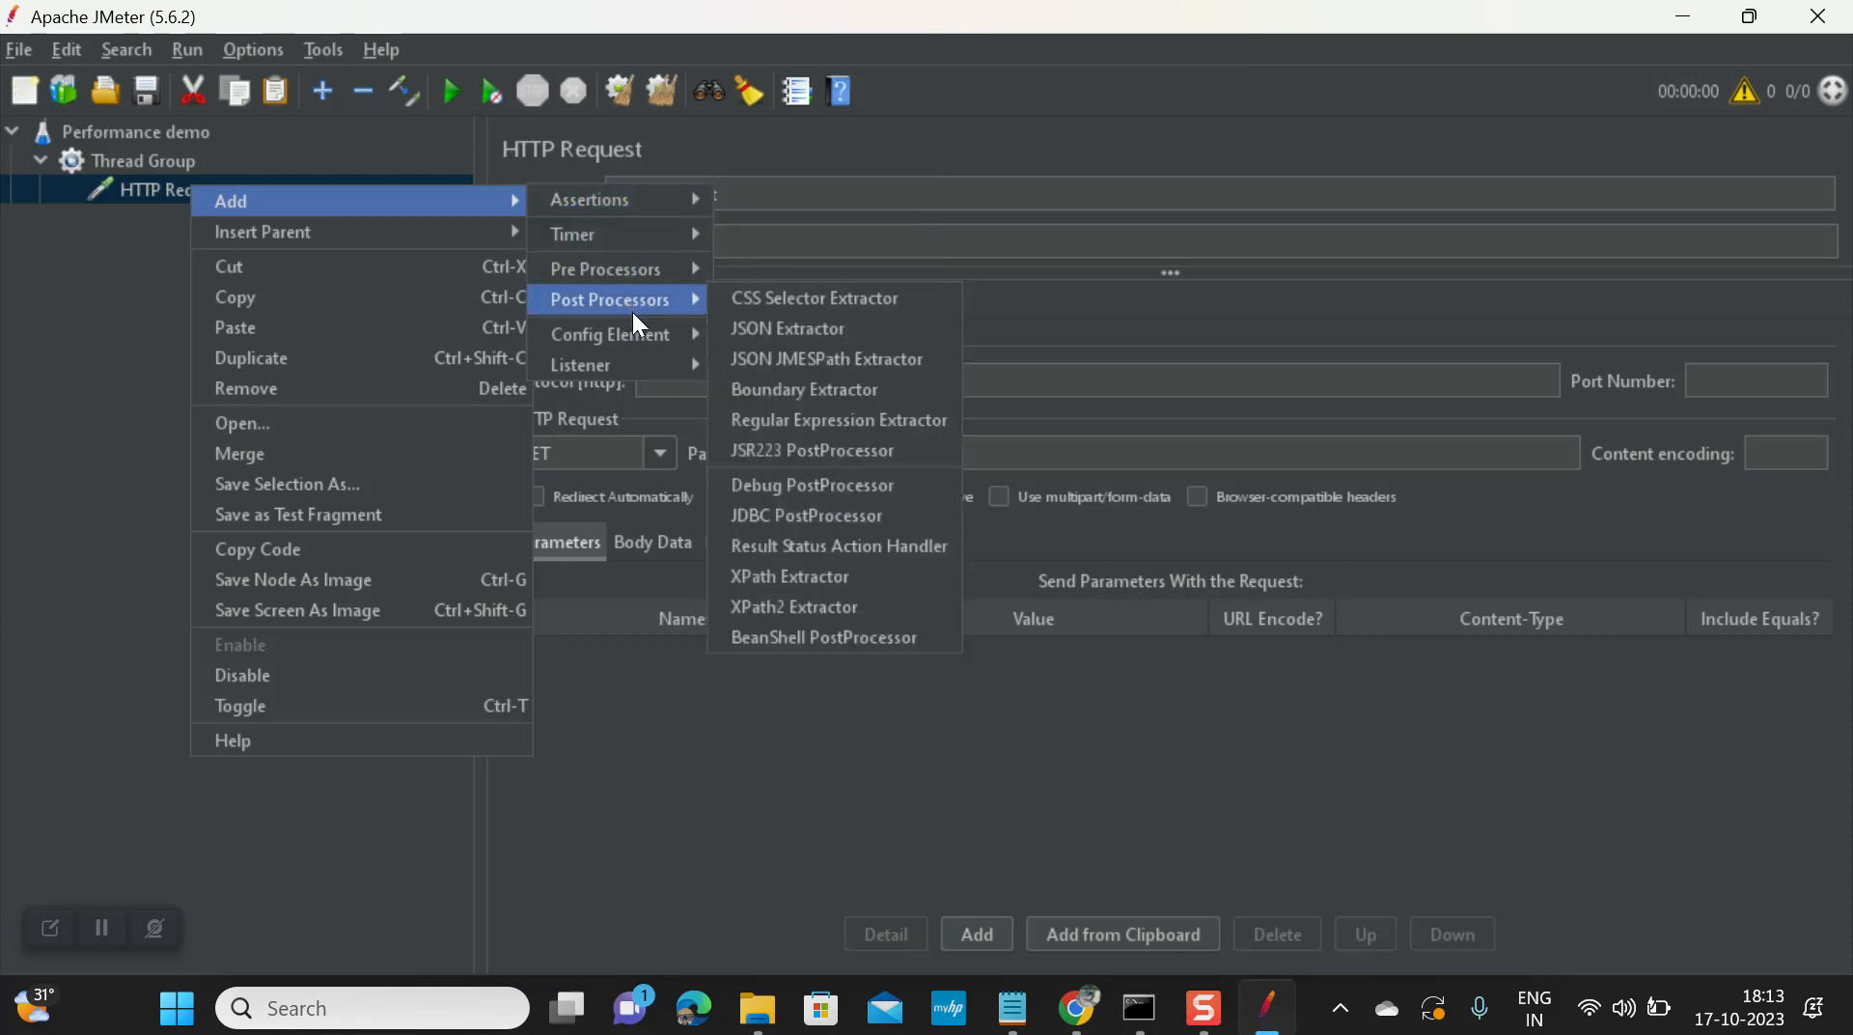
{"action": "mouse_move", "coordinate": [685, 333]}
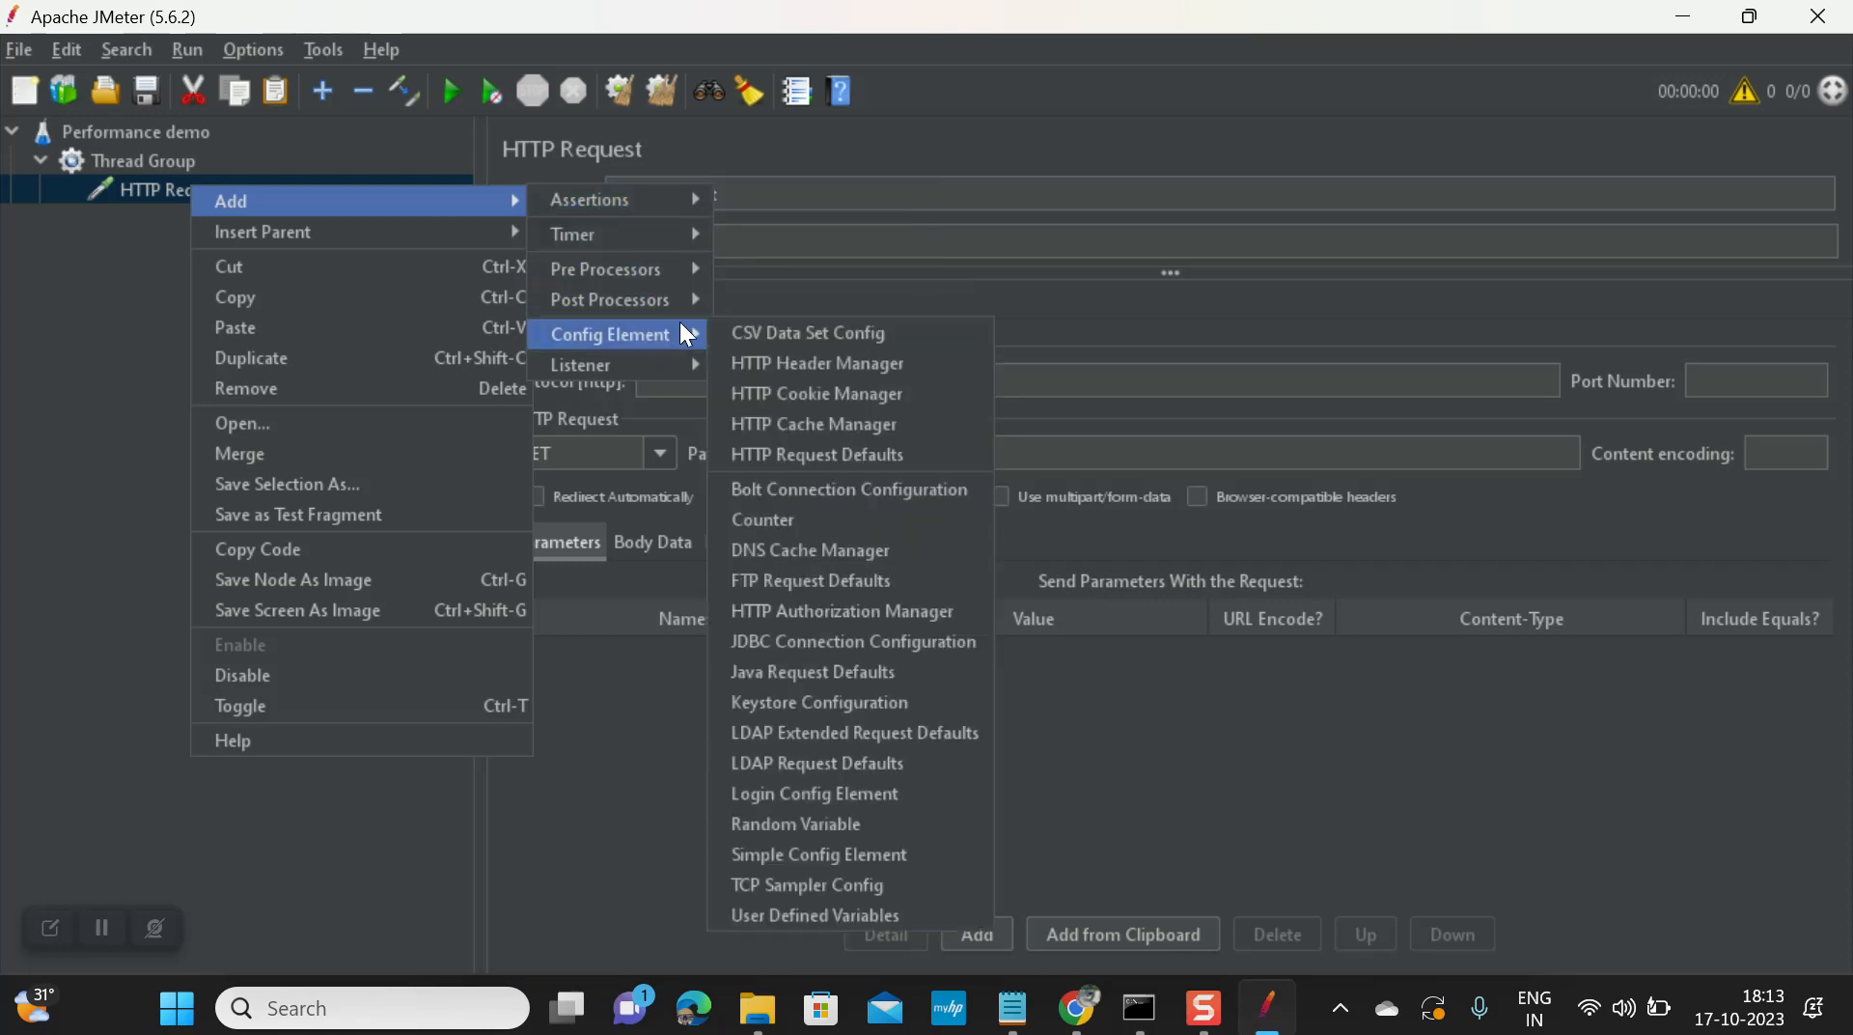
{"action": "left_click", "coordinate": [799, 365]}
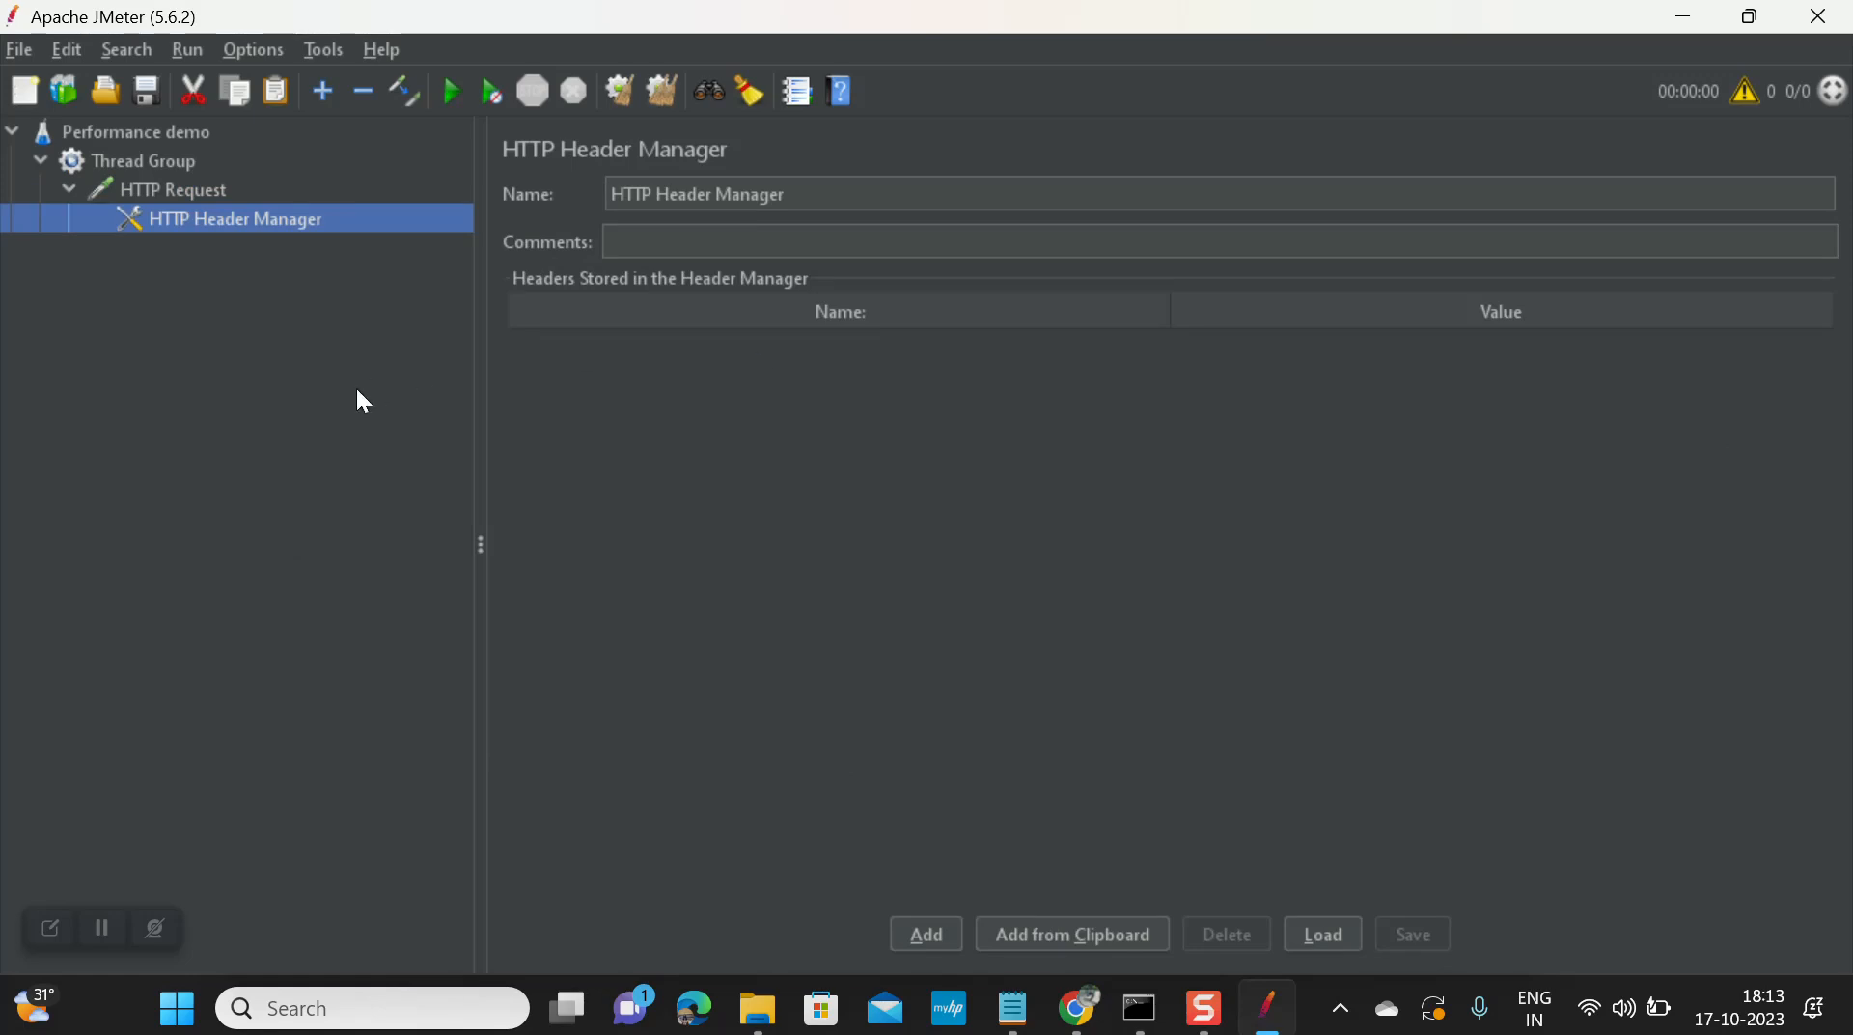
Step: Add a View Results Tree listener to the Thread Group
{"action": "left_click", "coordinate": [172, 174]}
{"action": "right_click", "coordinate": [170, 165]}
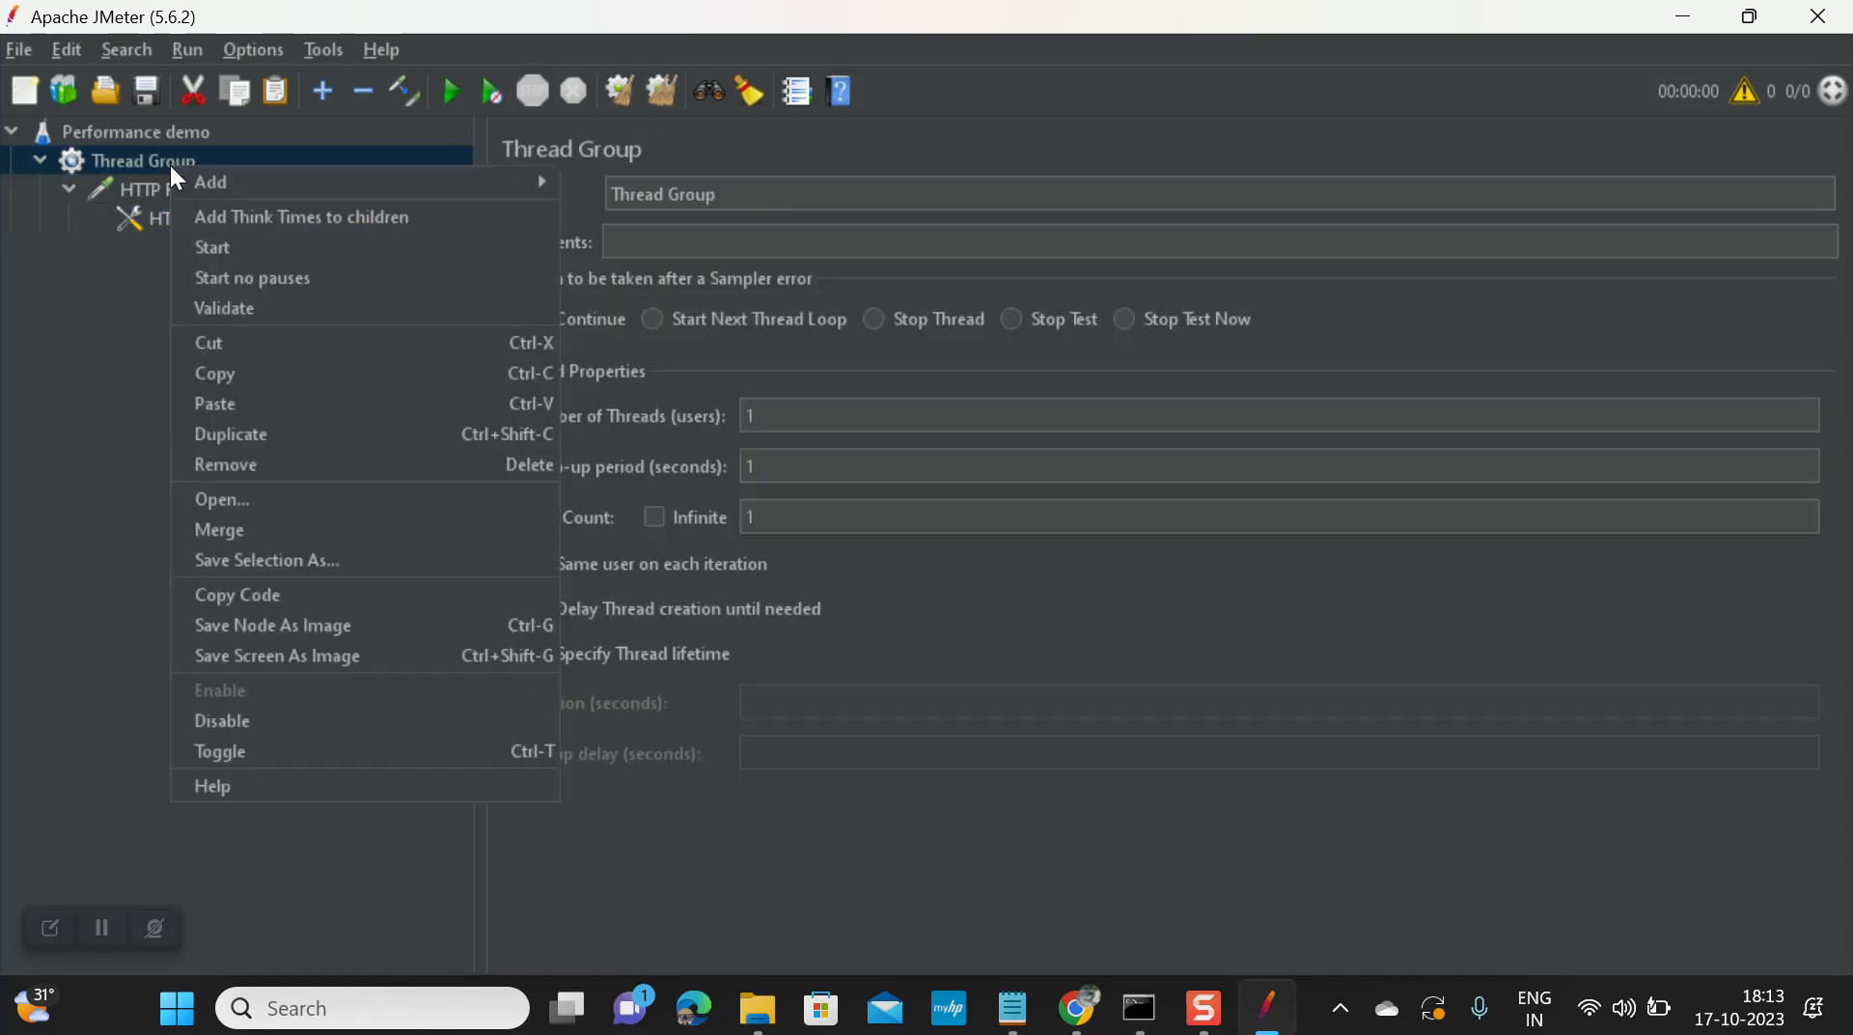
{"action": "mouse_move", "coordinate": [515, 179]}
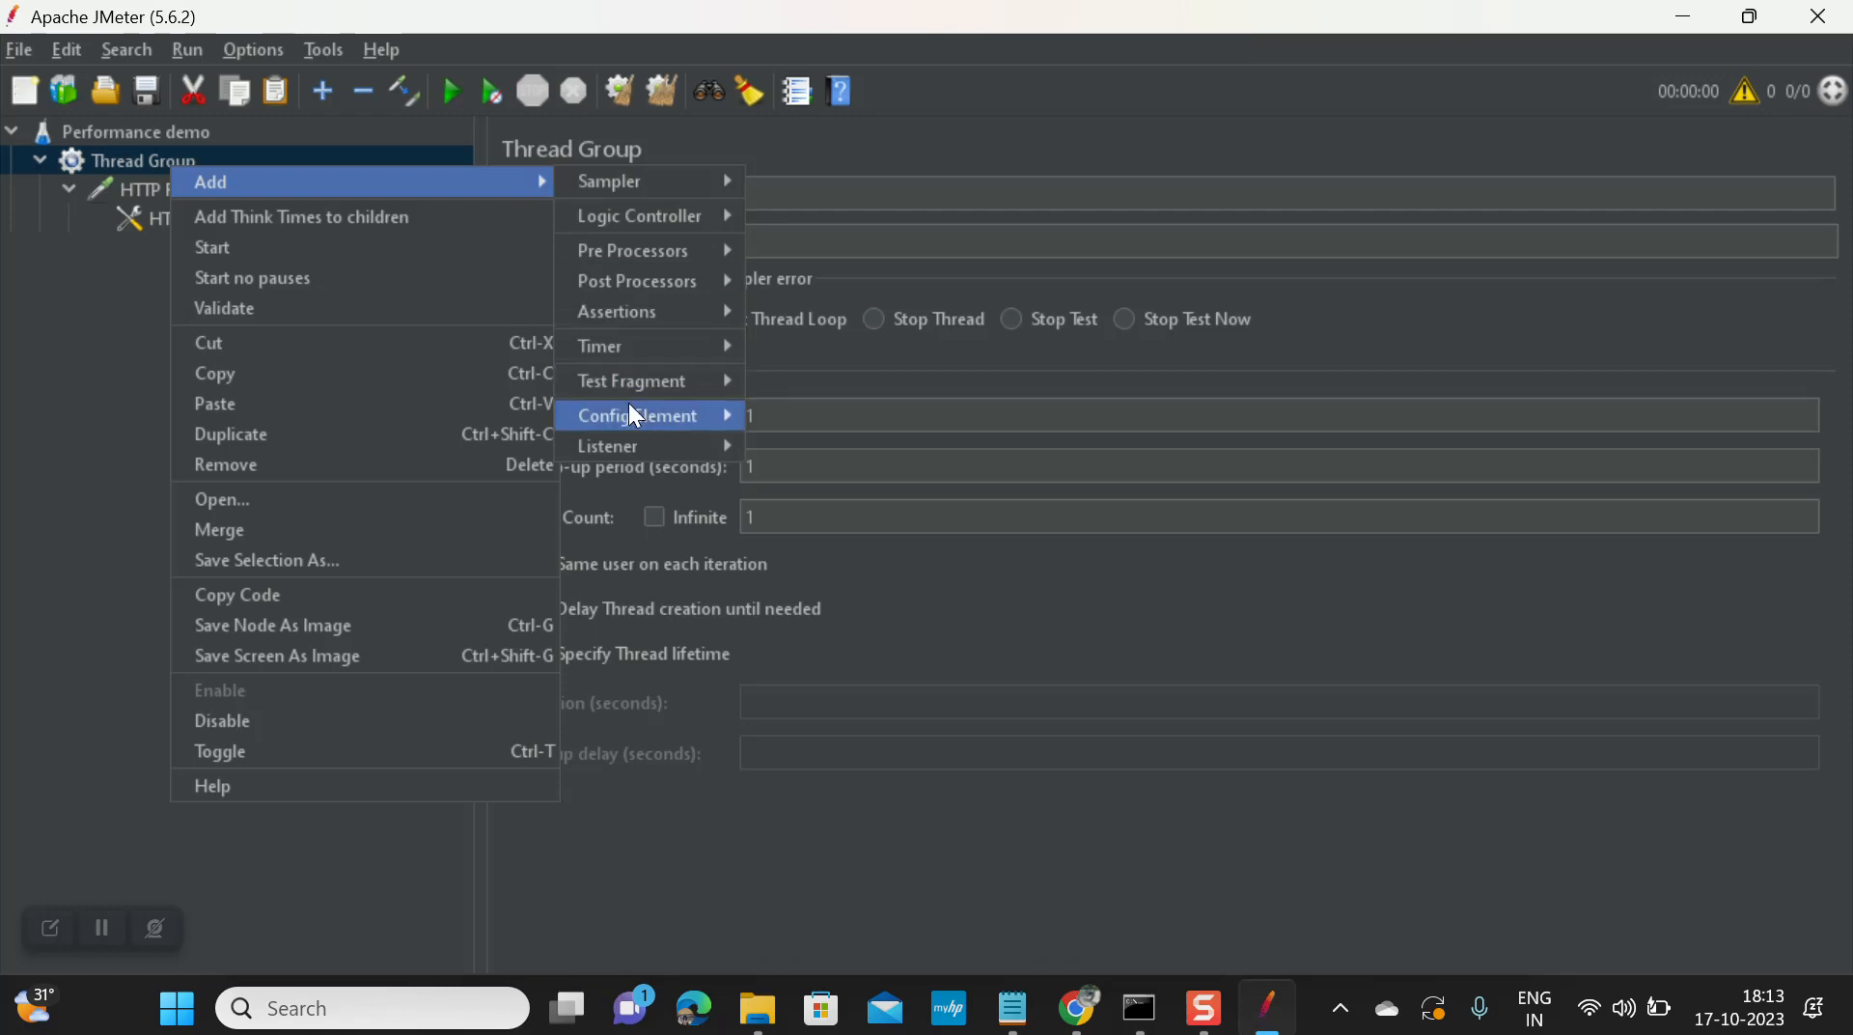
{"action": "mouse_move", "coordinate": [714, 449]}
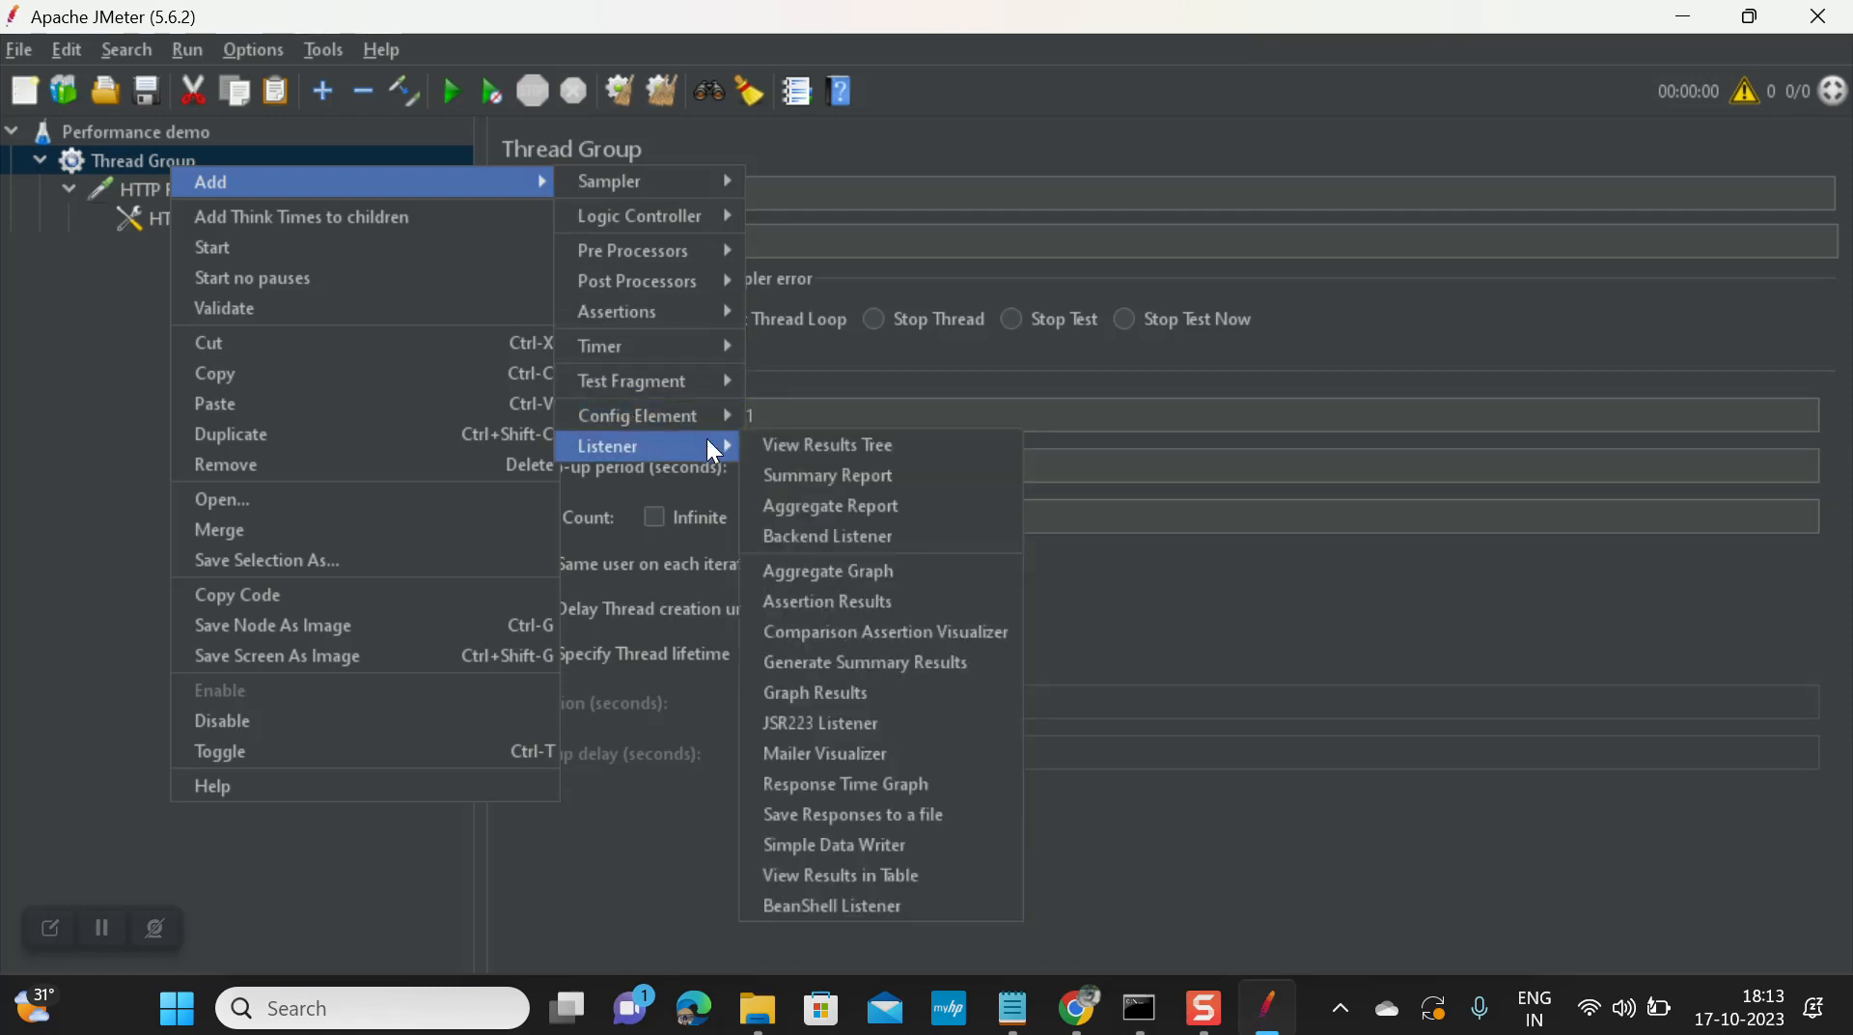
{"action": "left_click", "coordinate": [793, 454]}
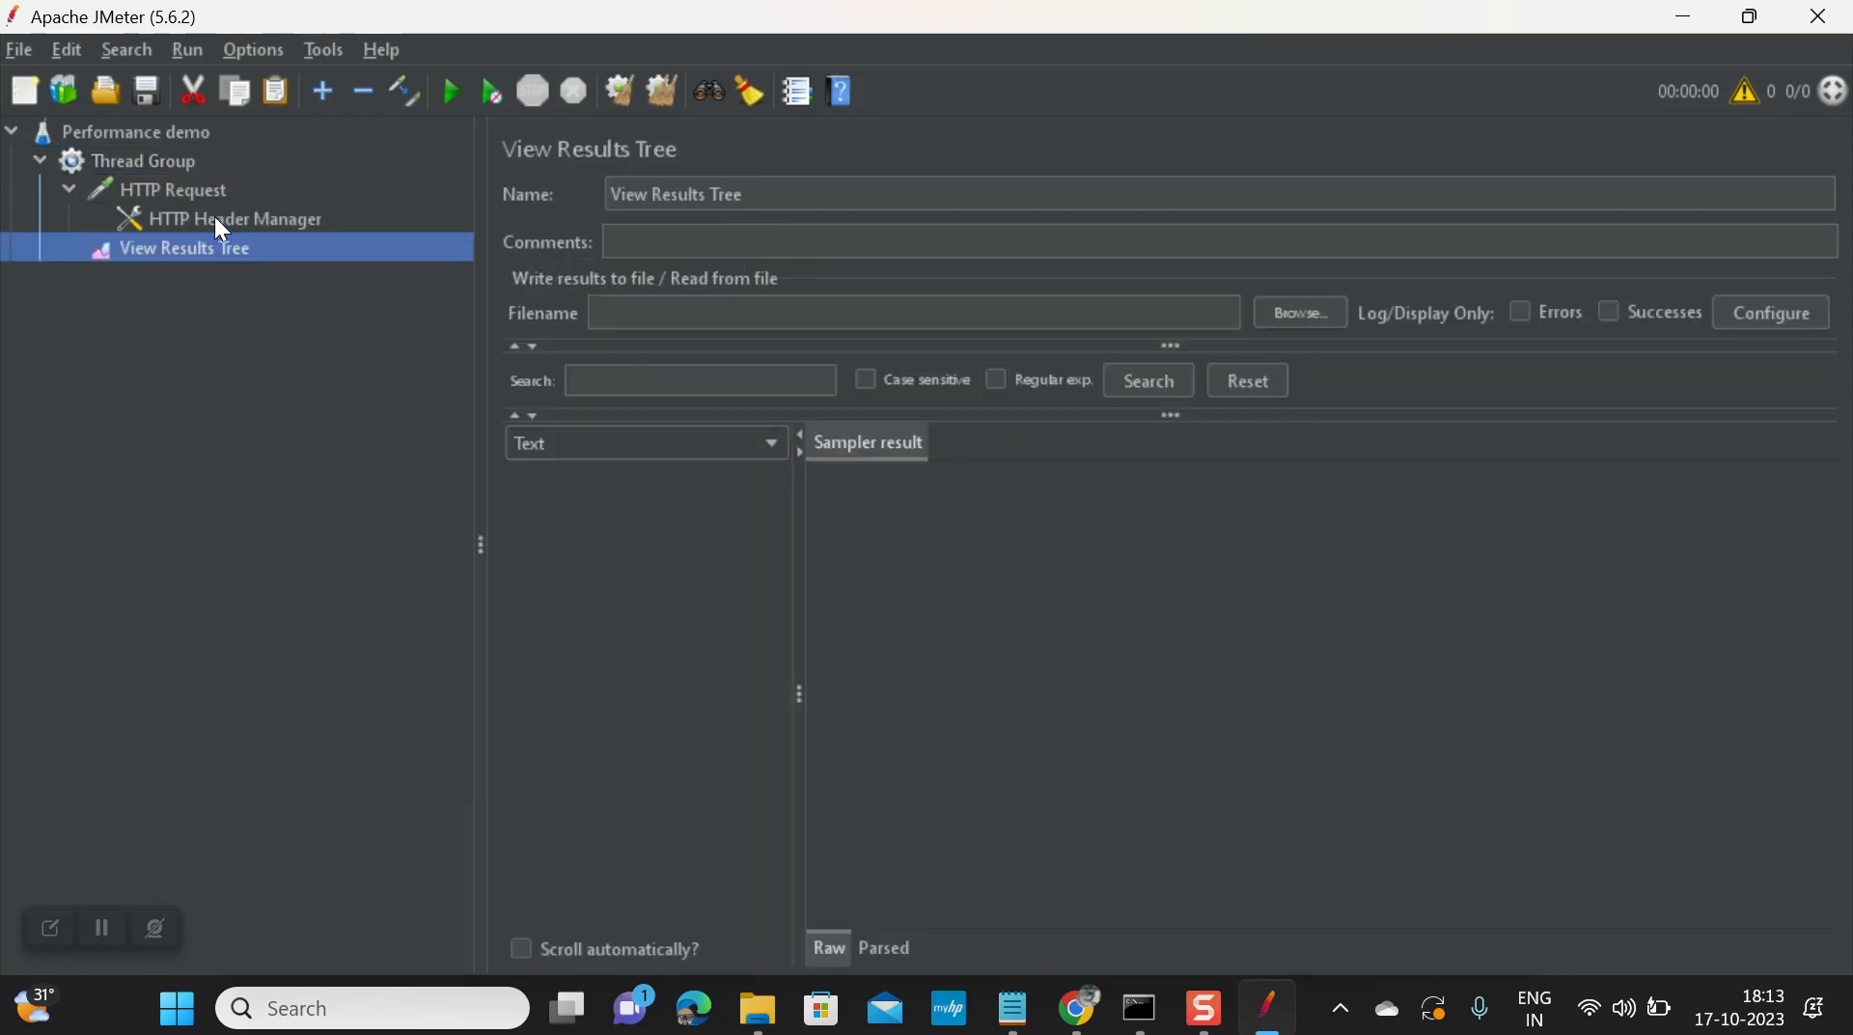
{"action": "right_click", "coordinate": [190, 246]}
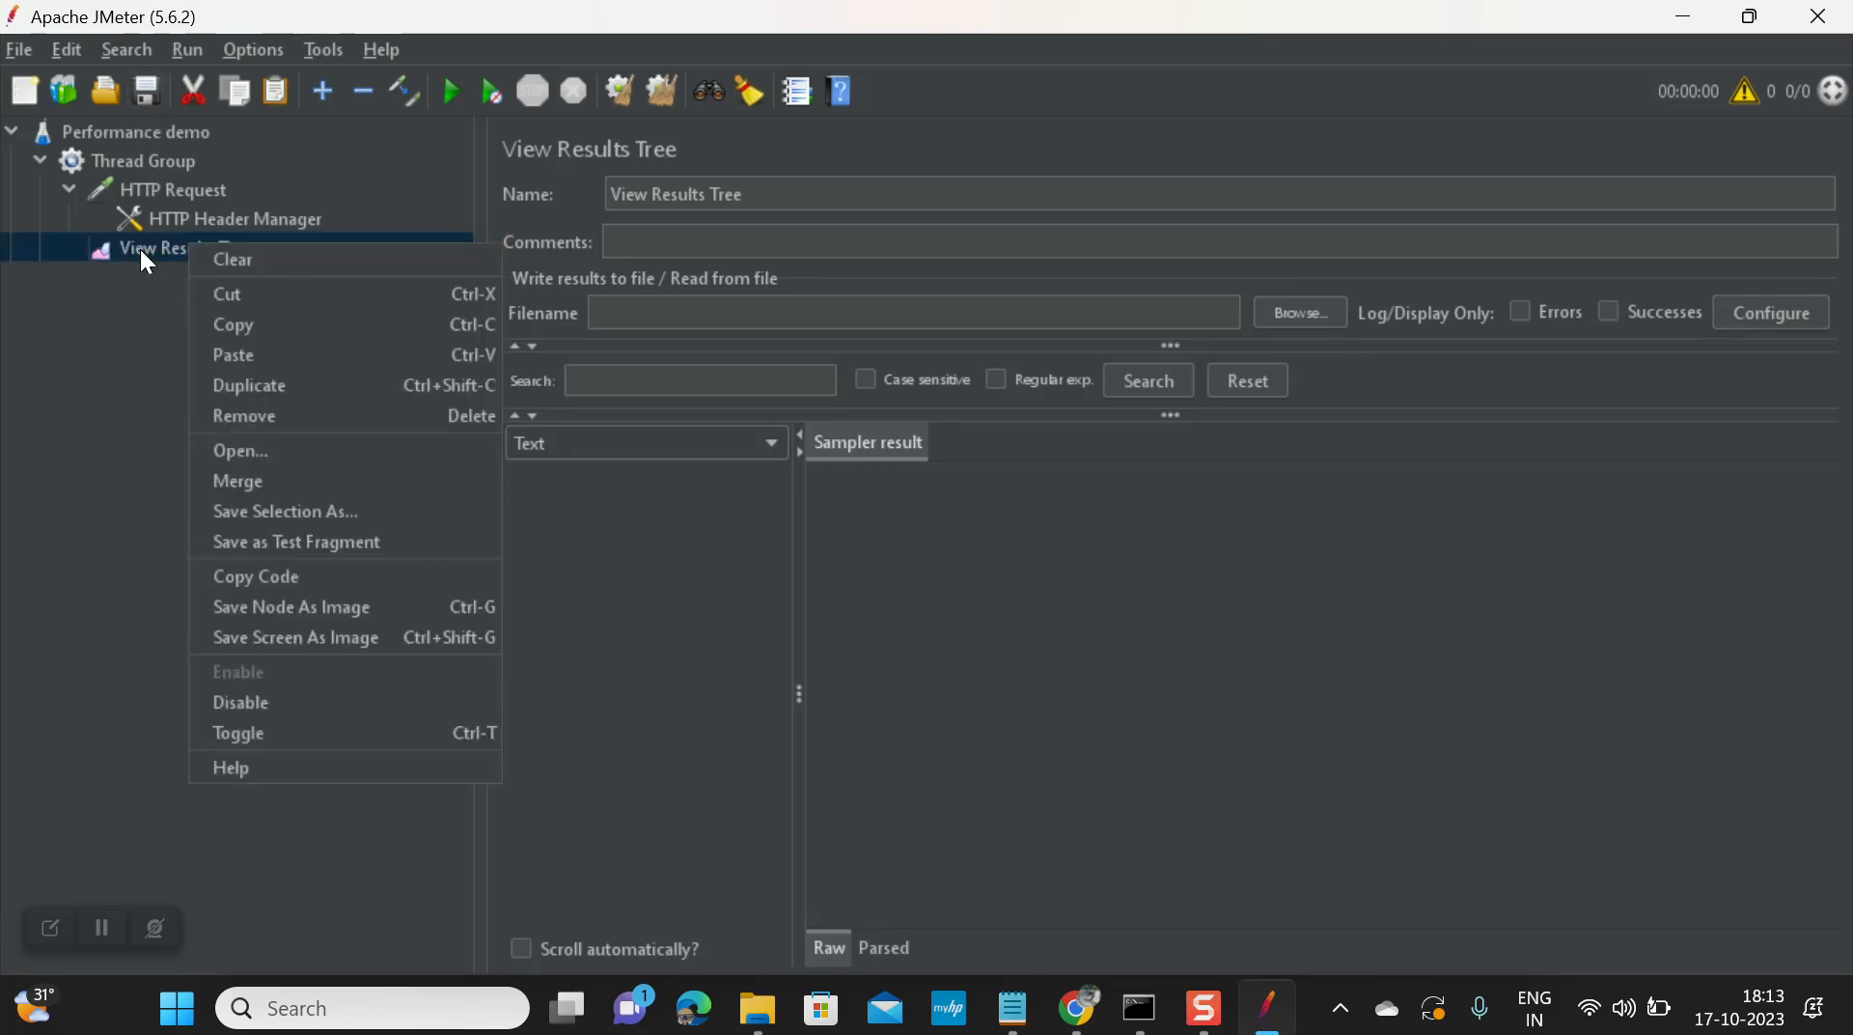
{"action": "left_click", "coordinate": [143, 255]}
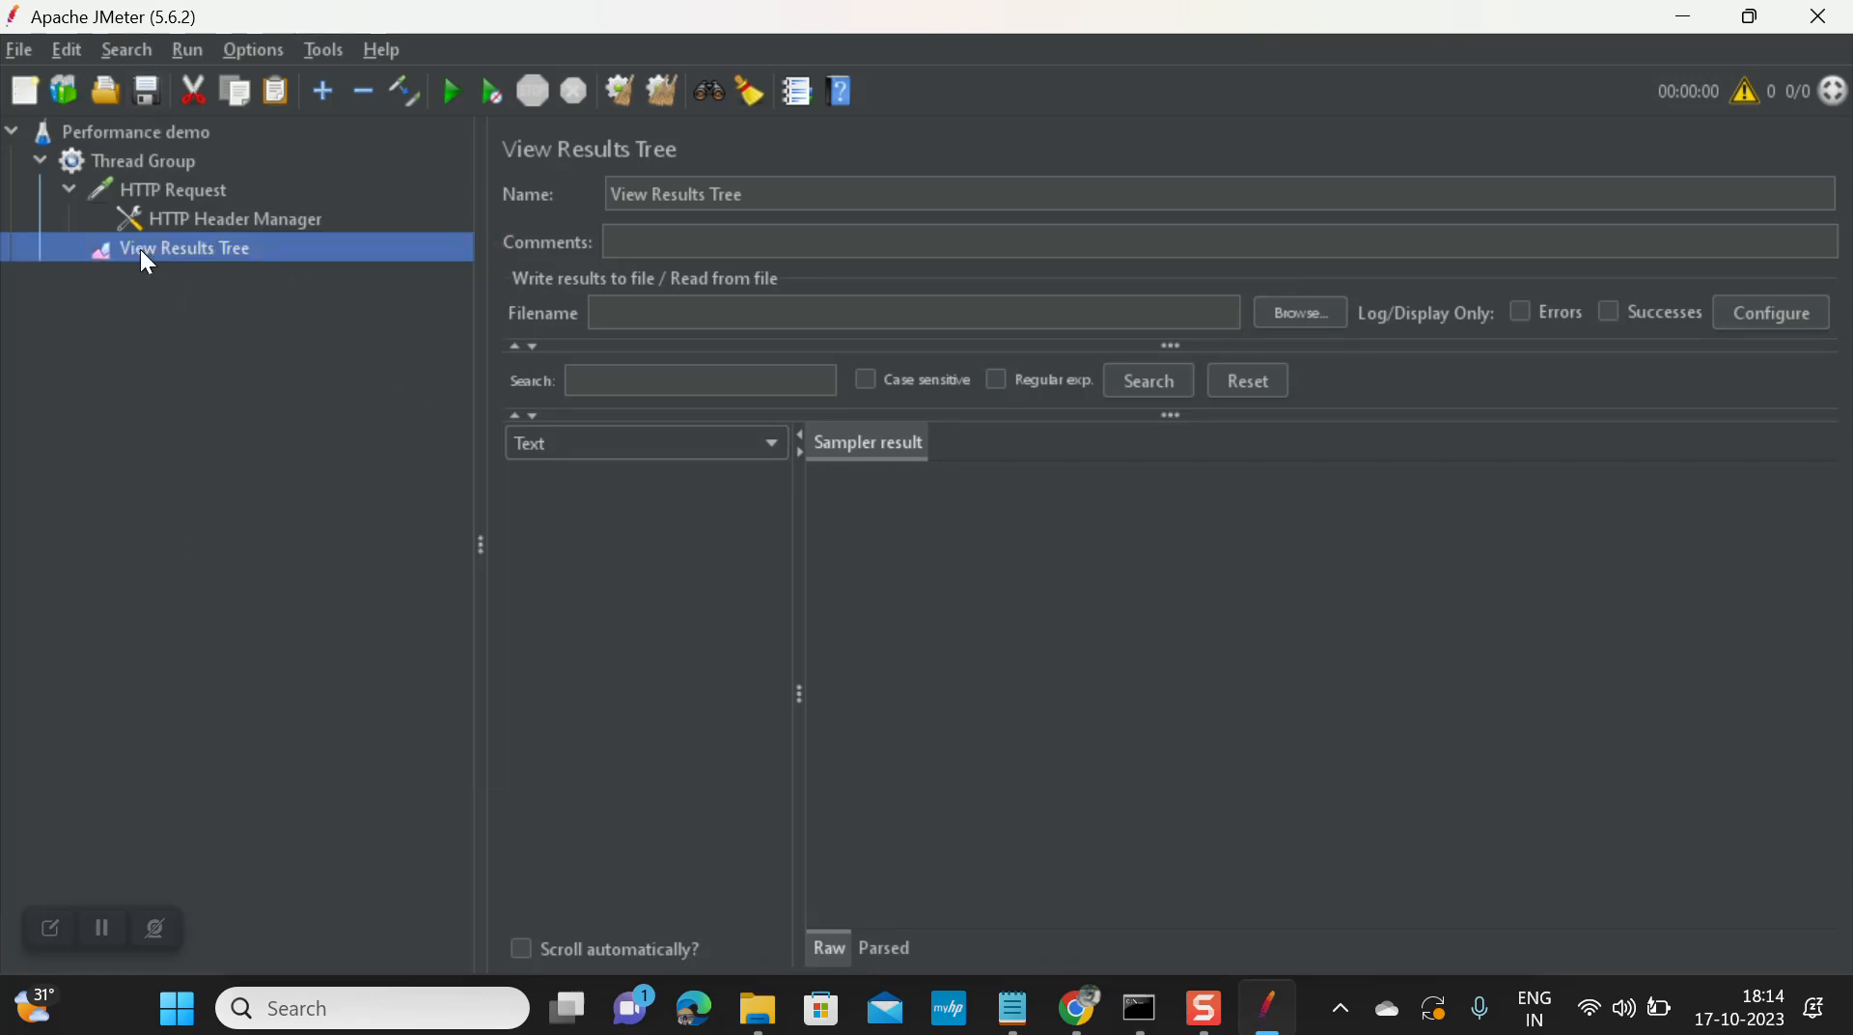
Step: Add a Summary Report listener to the Performance demo test plan
{"action": "left_click", "coordinate": [136, 136]}
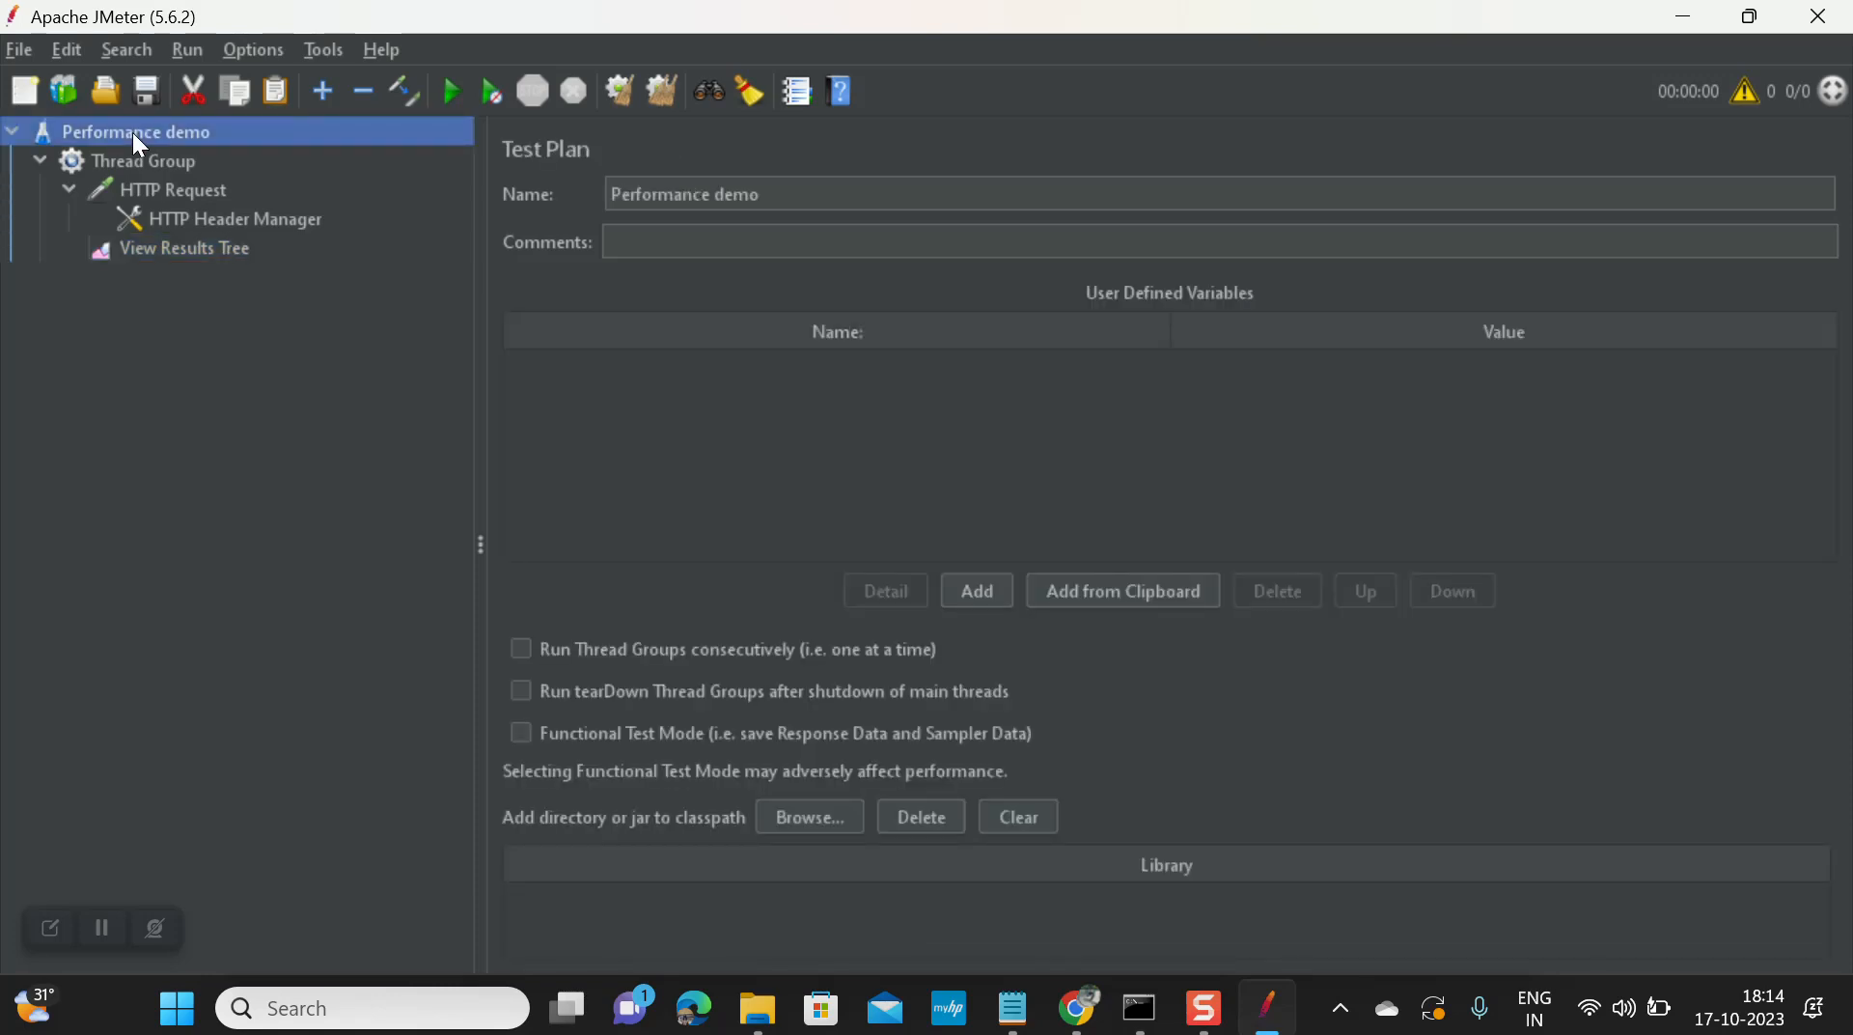
{"action": "right_click", "coordinate": [137, 137]}
{"action": "mouse_move", "coordinate": [451, 155]}
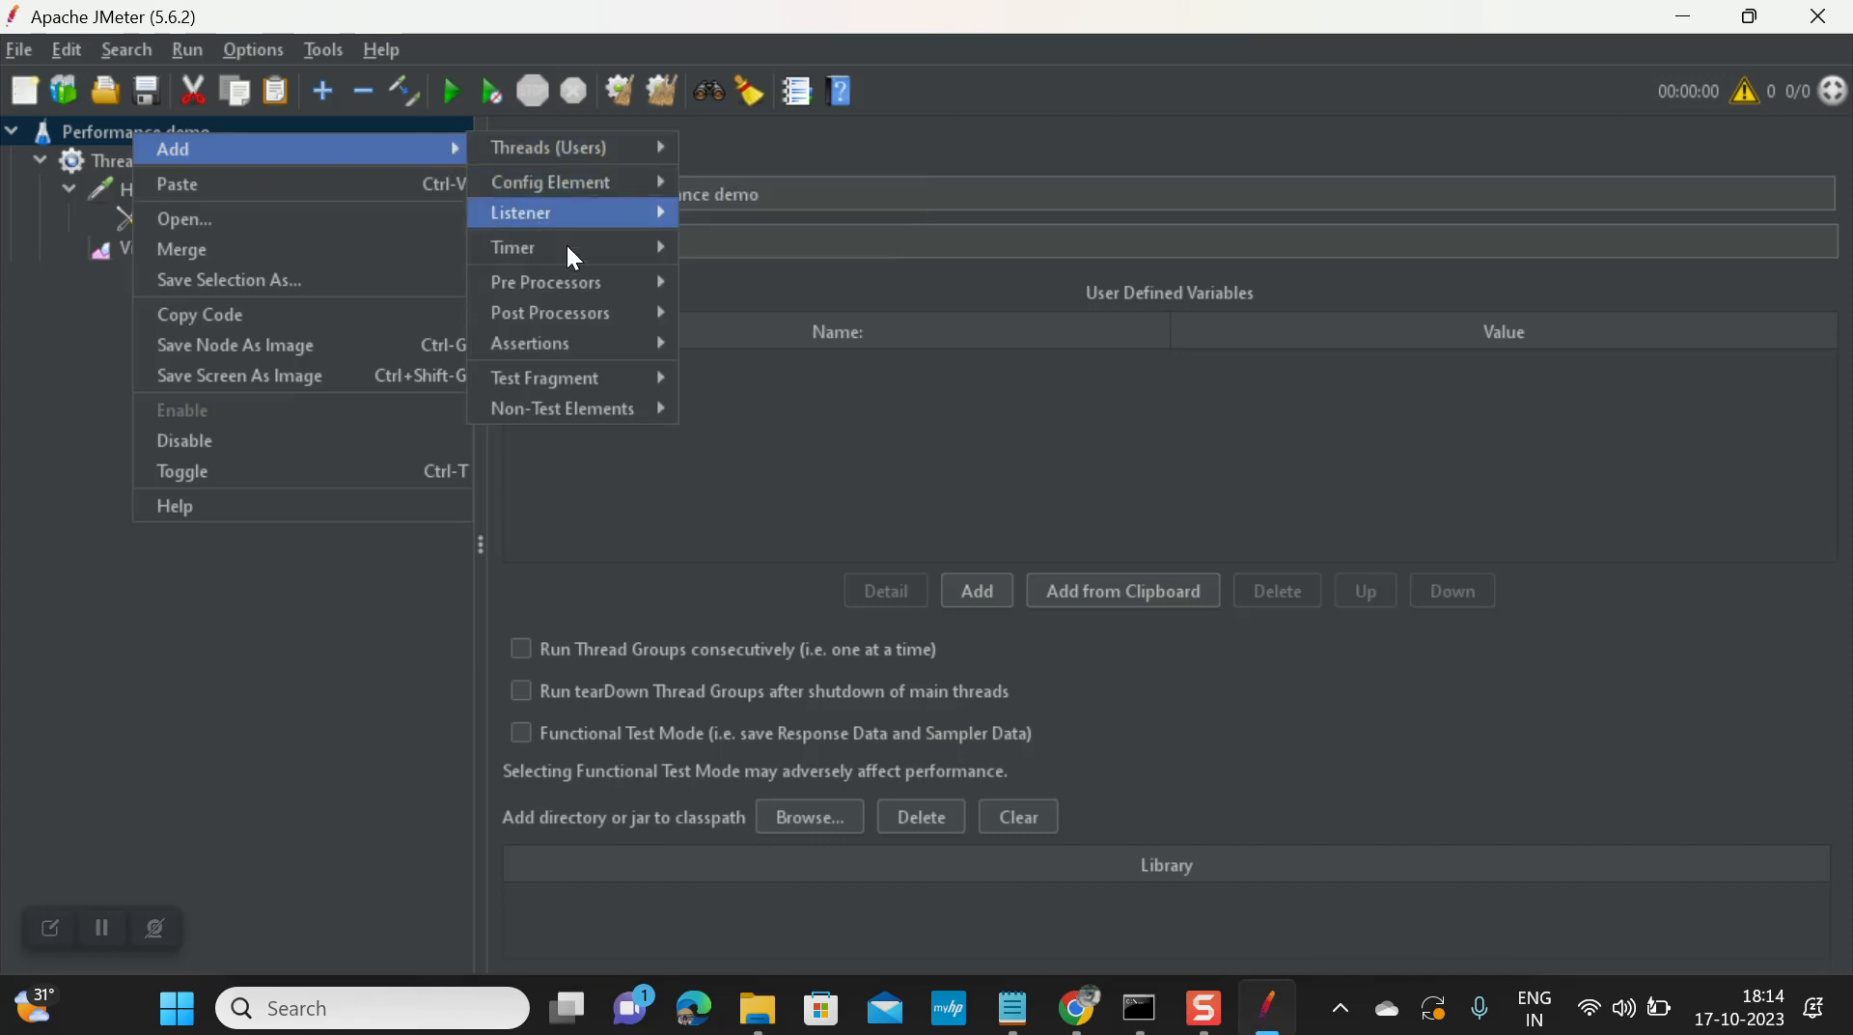
{"action": "mouse_move", "coordinate": [600, 214]}
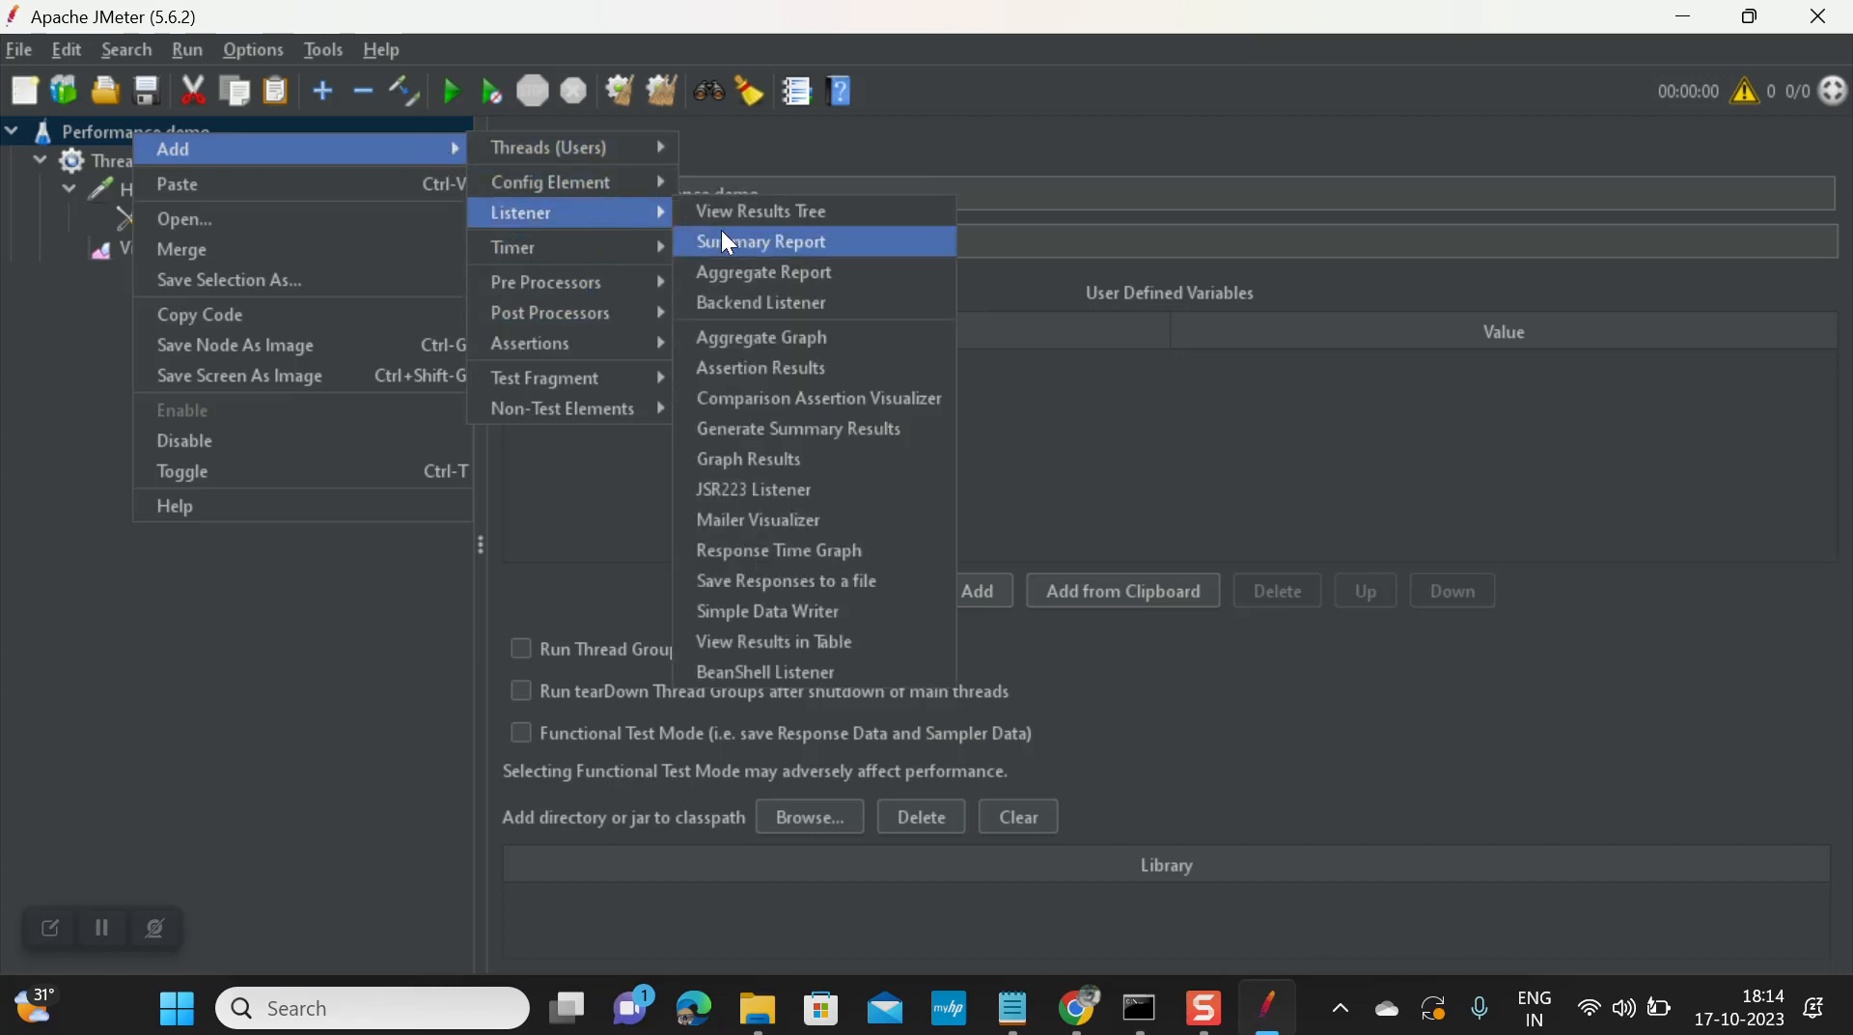
{"action": "left_click", "coordinate": [746, 243]}
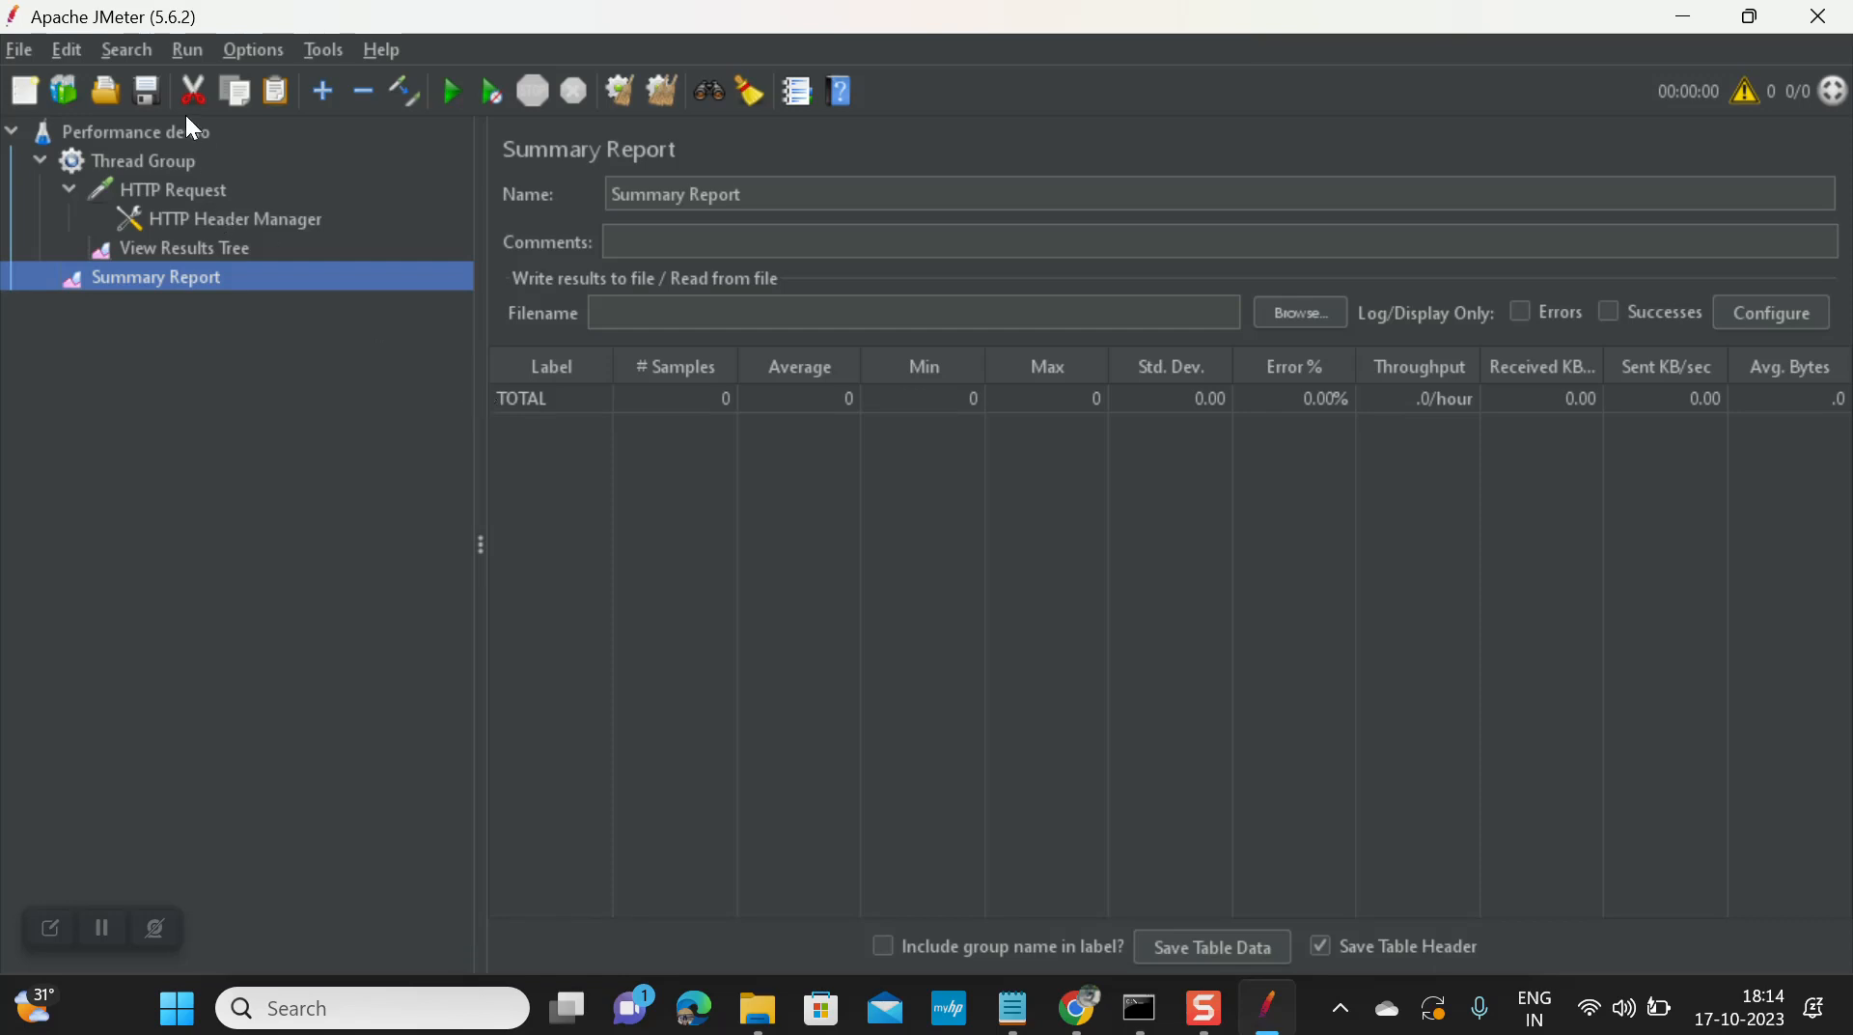
Step: Save the test plan as Summary Report.jmx
{"action": "left_click", "coordinate": [147, 91]}
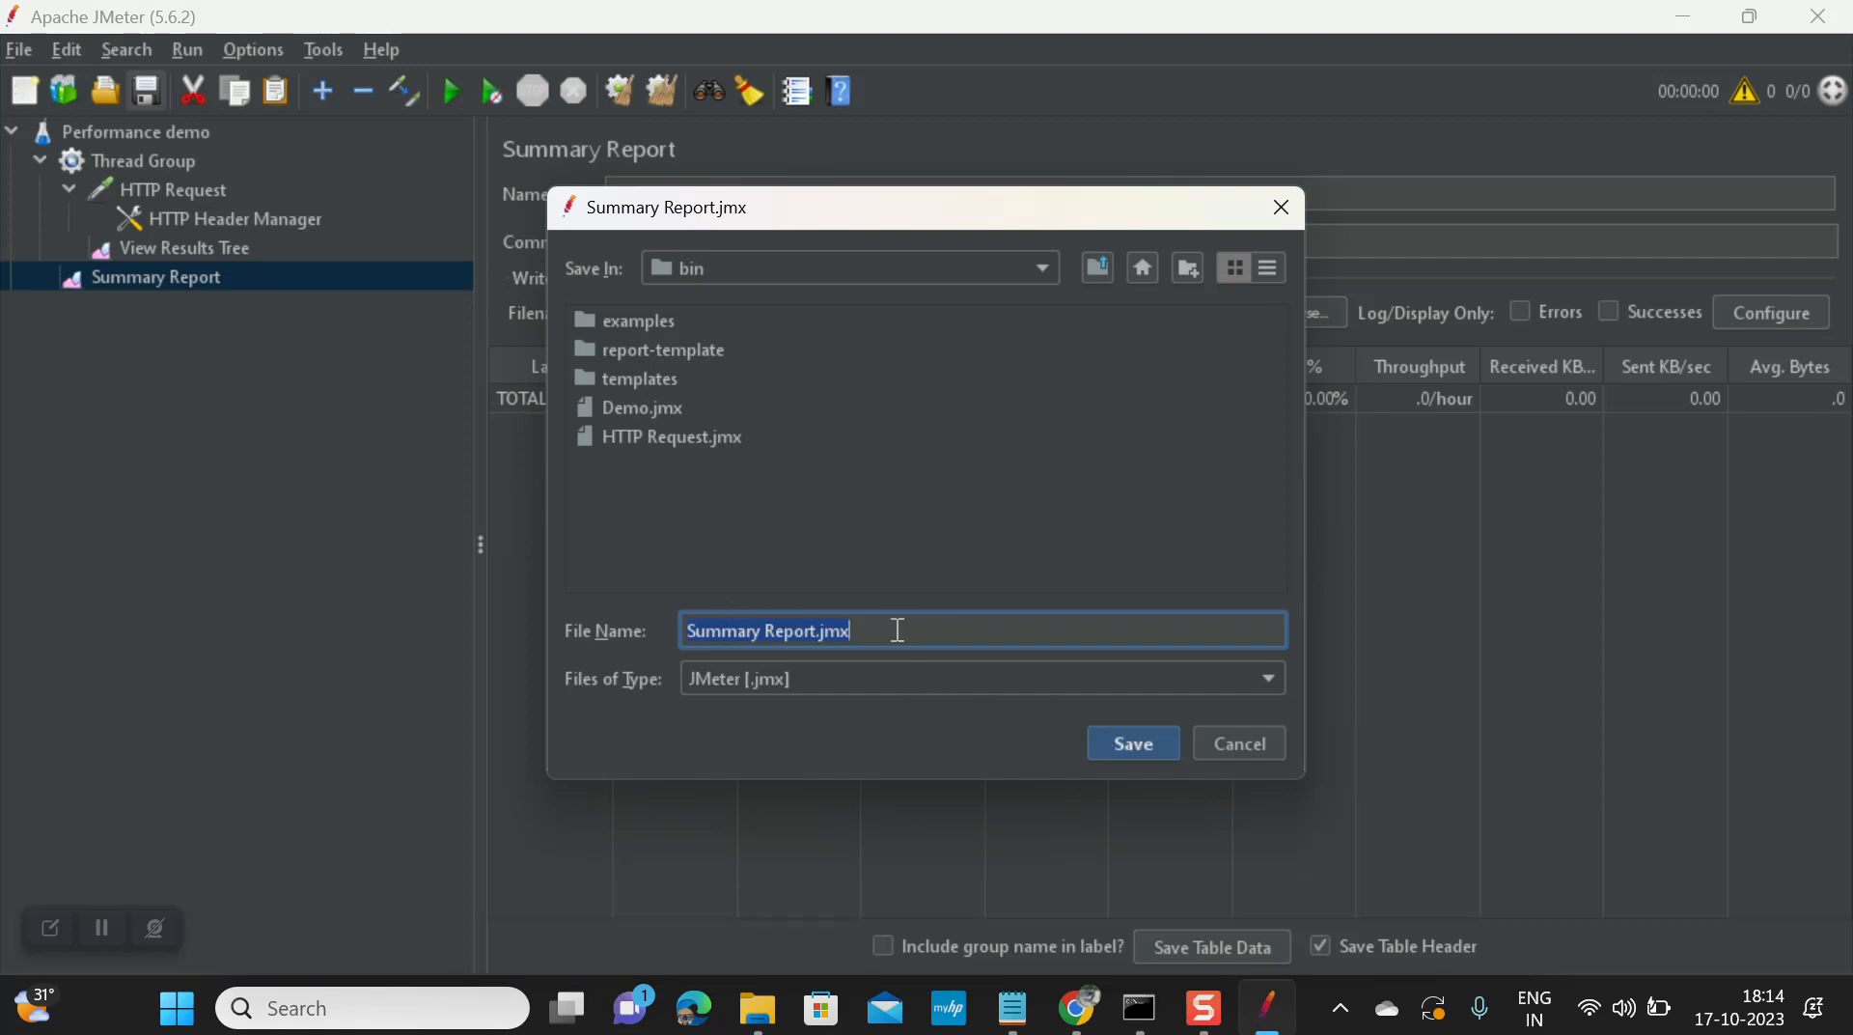
{"action": "left_click", "coordinate": [1144, 745]}
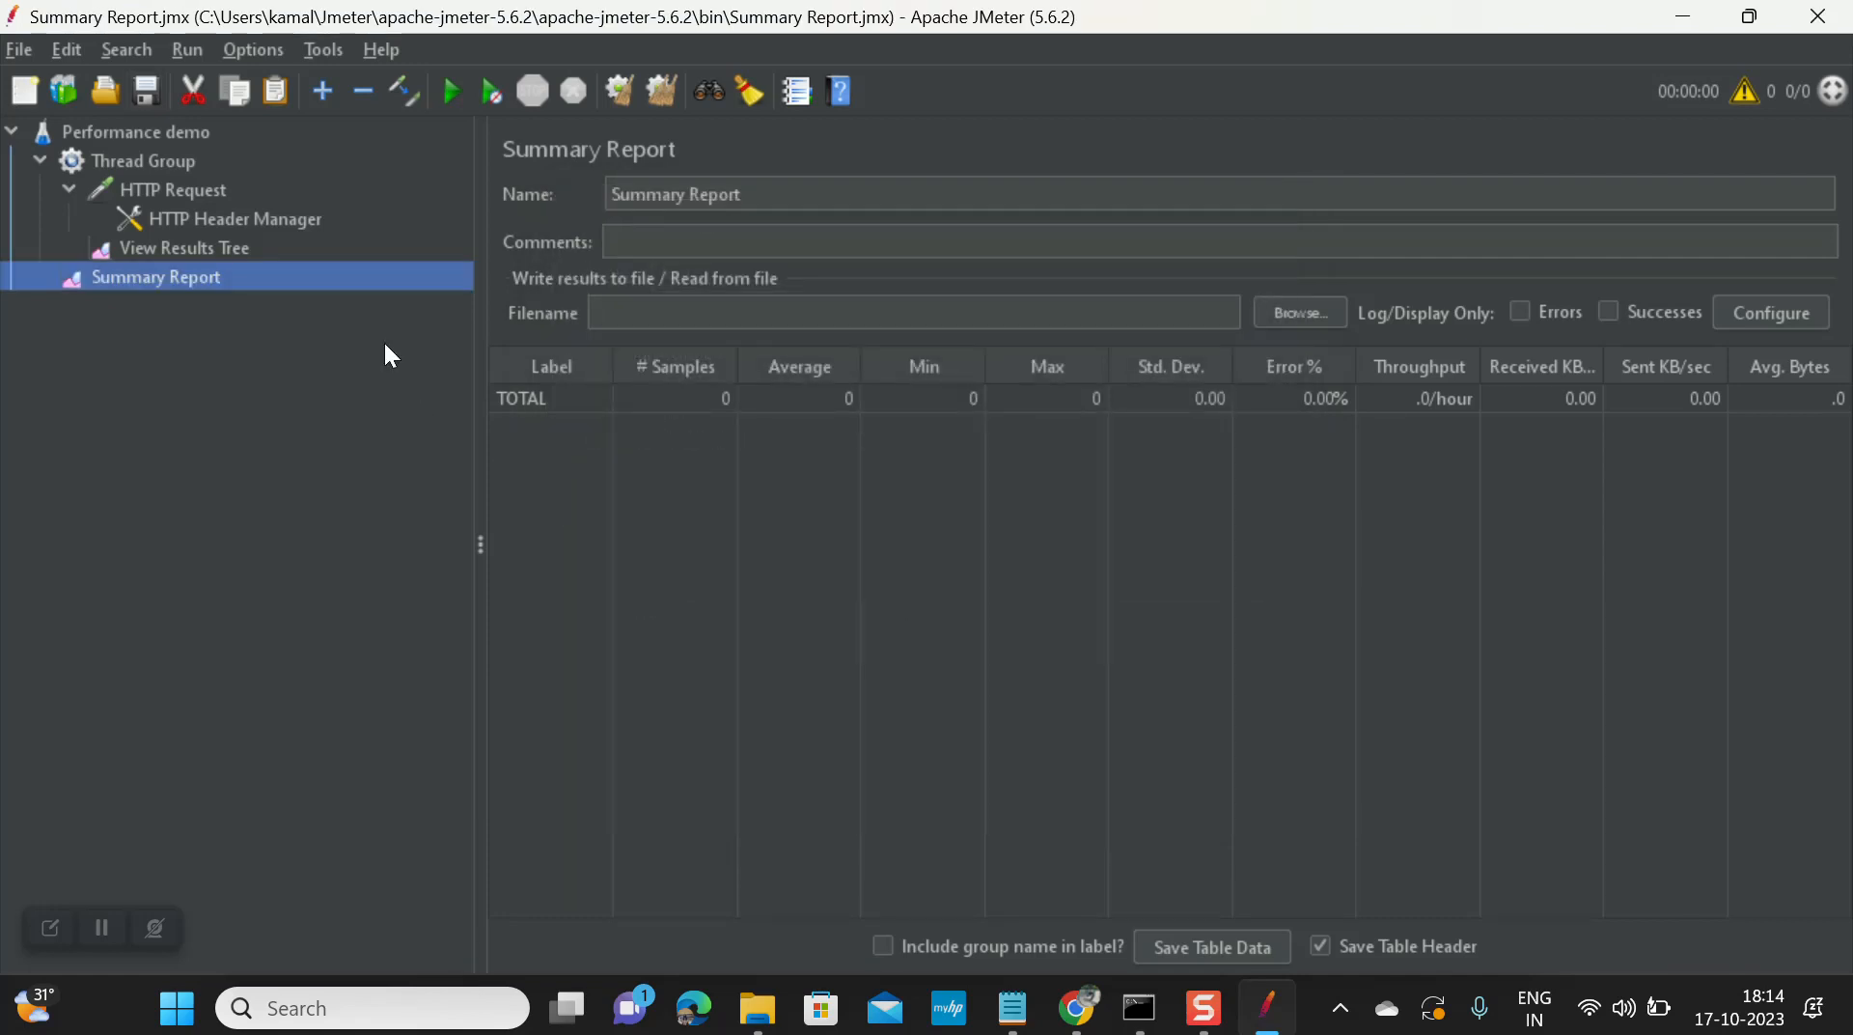
{"action": "left_click", "coordinate": [170, 158]}
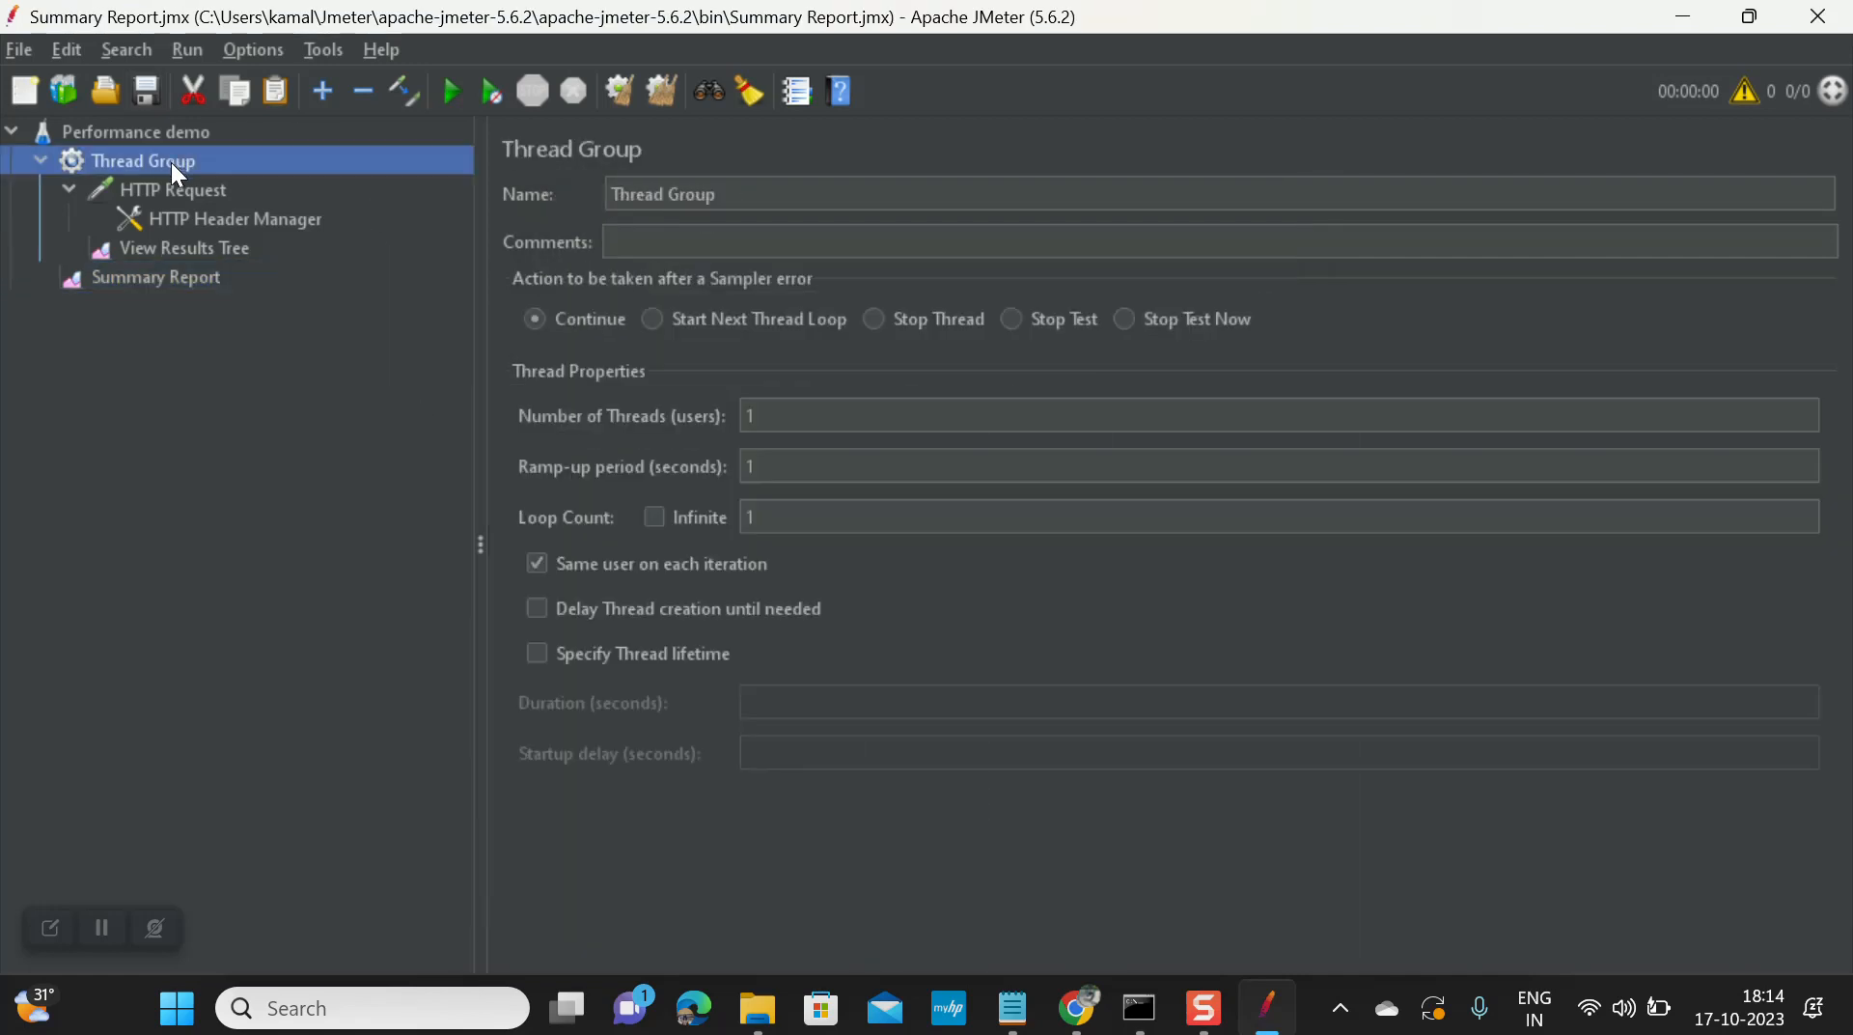
{"action": "left_click", "coordinate": [172, 184]}
Step: Rename the HTTP Request to UpdateBooking, copied from the Restful-booker API docs heading
{"action": "left_click", "coordinate": [213, 224]}
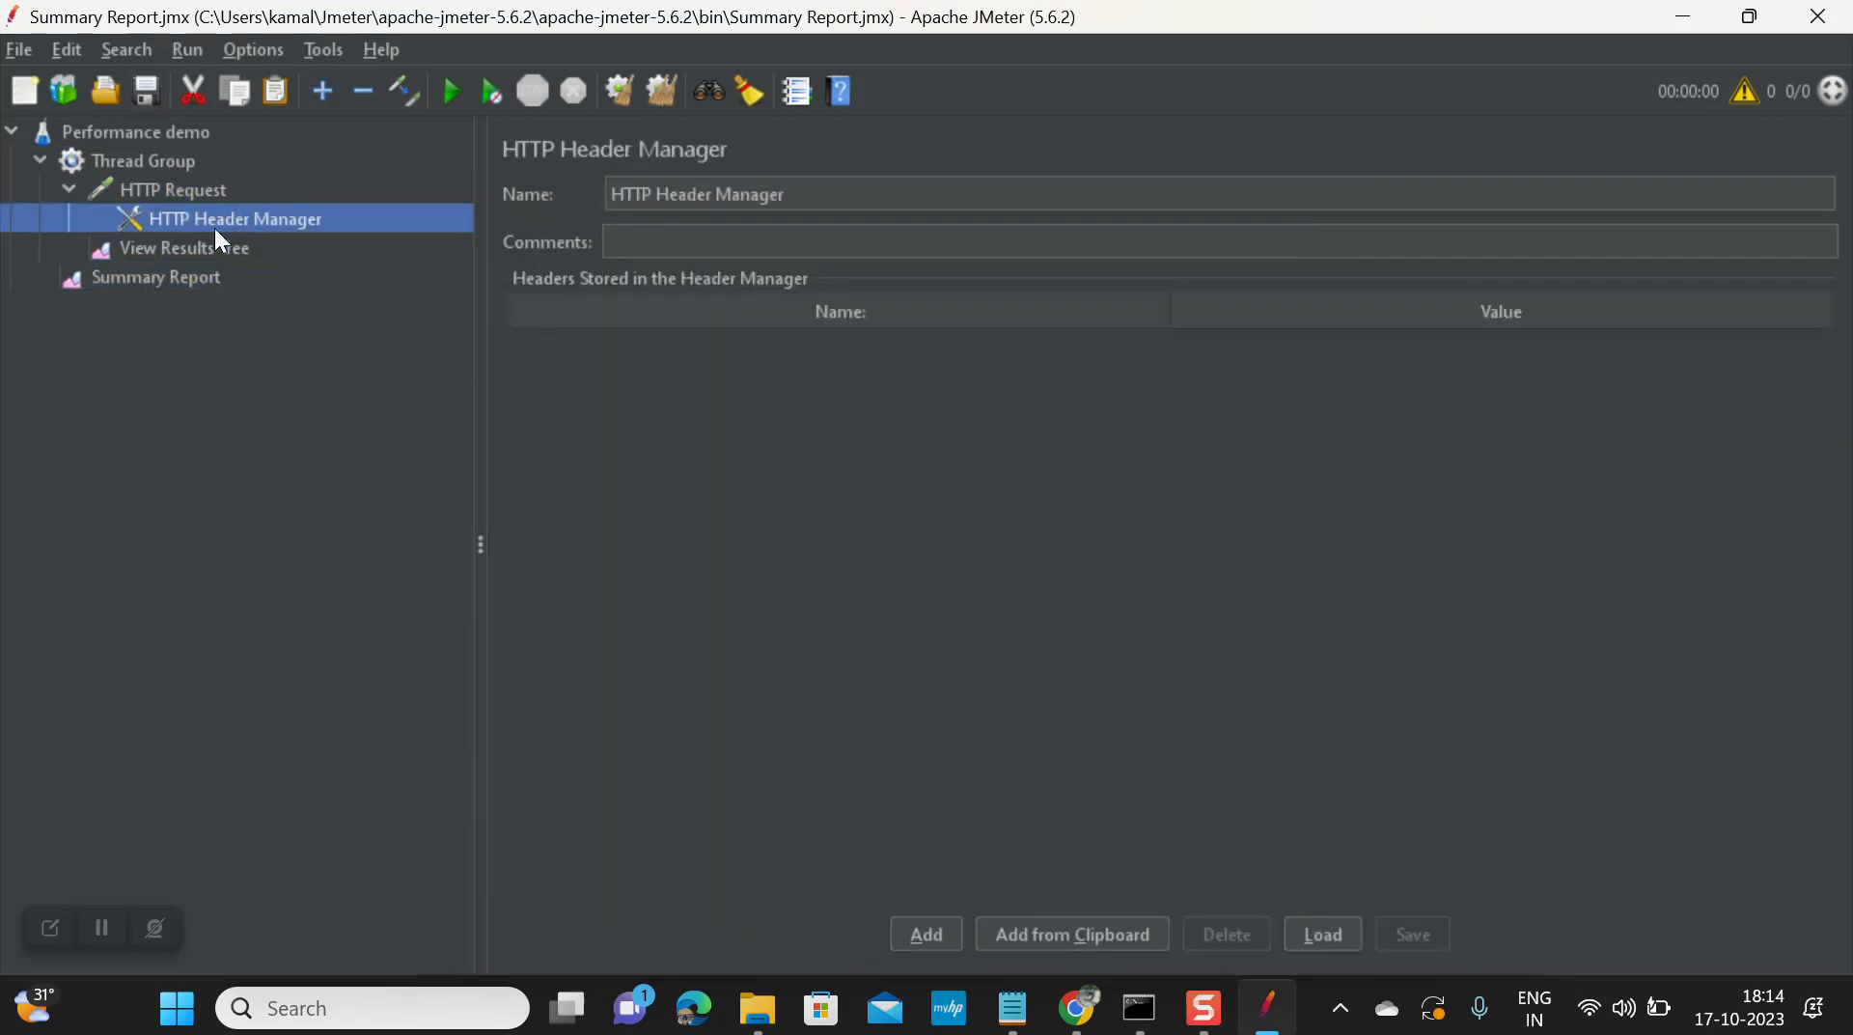
{"action": "left_click", "coordinate": [156, 187]}
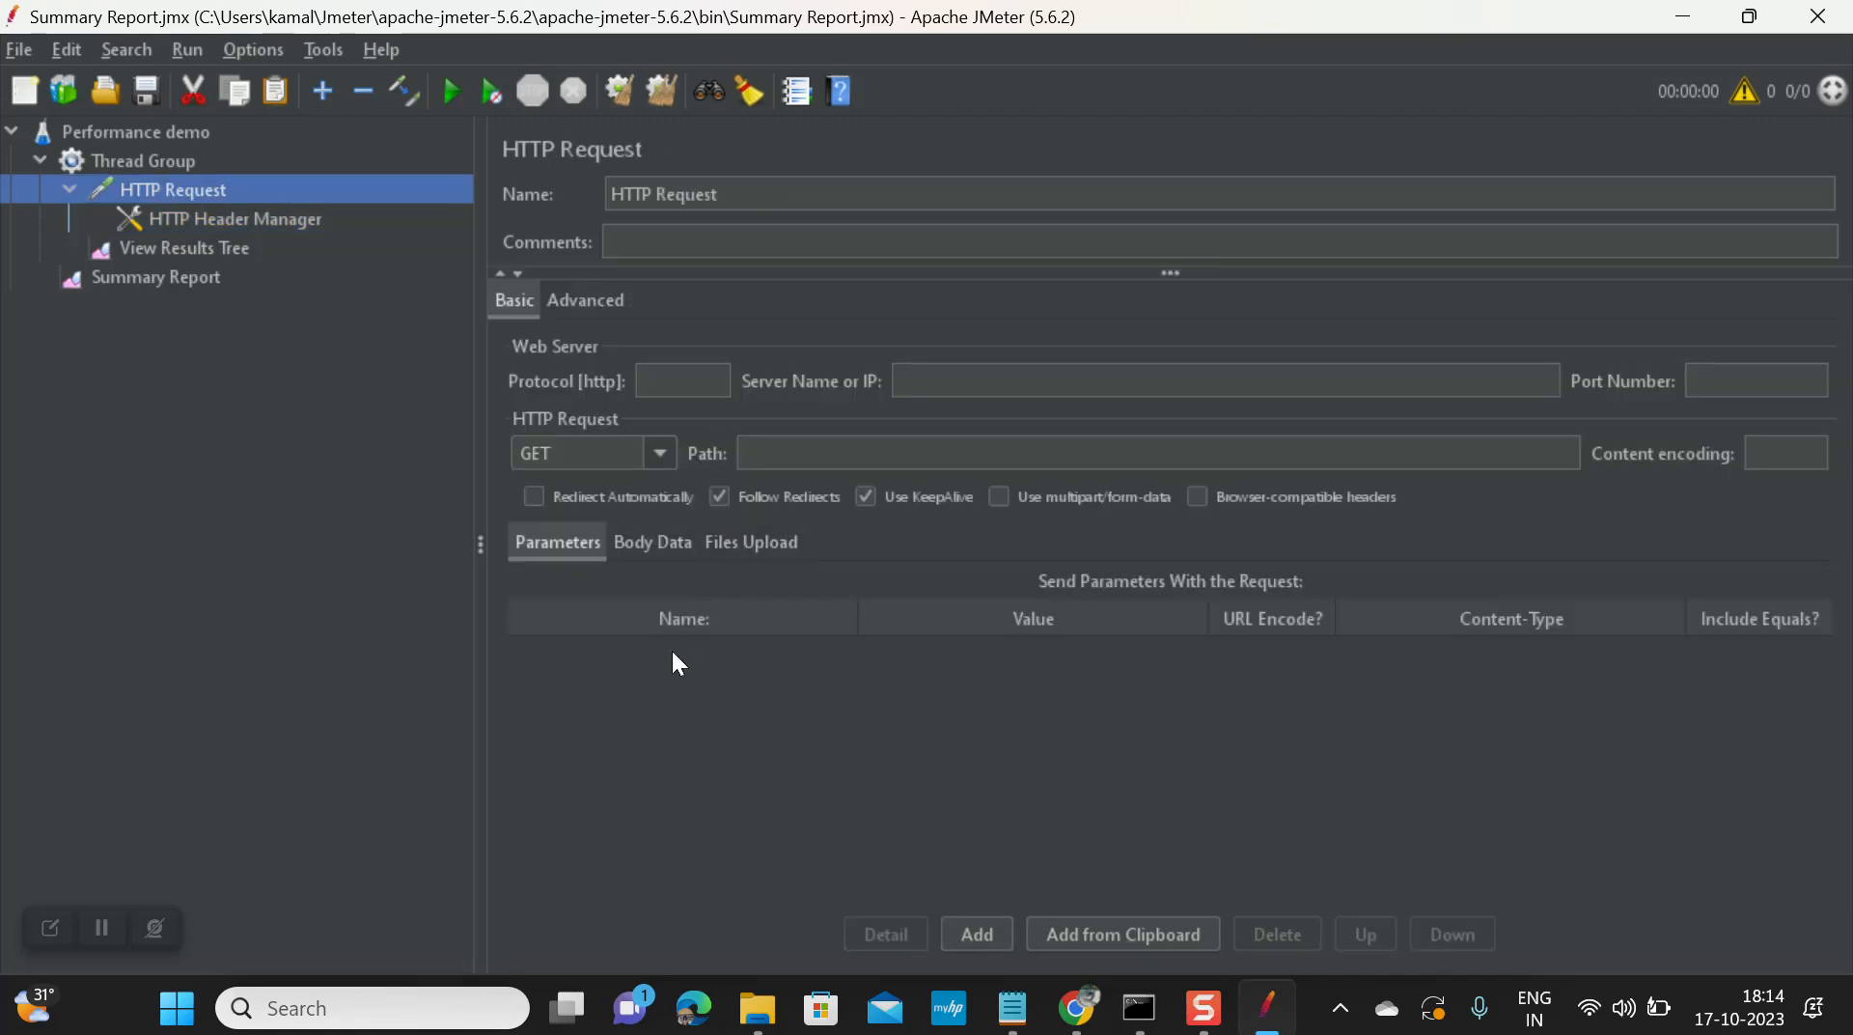
{"action": "left_click", "coordinate": [1078, 1023]}
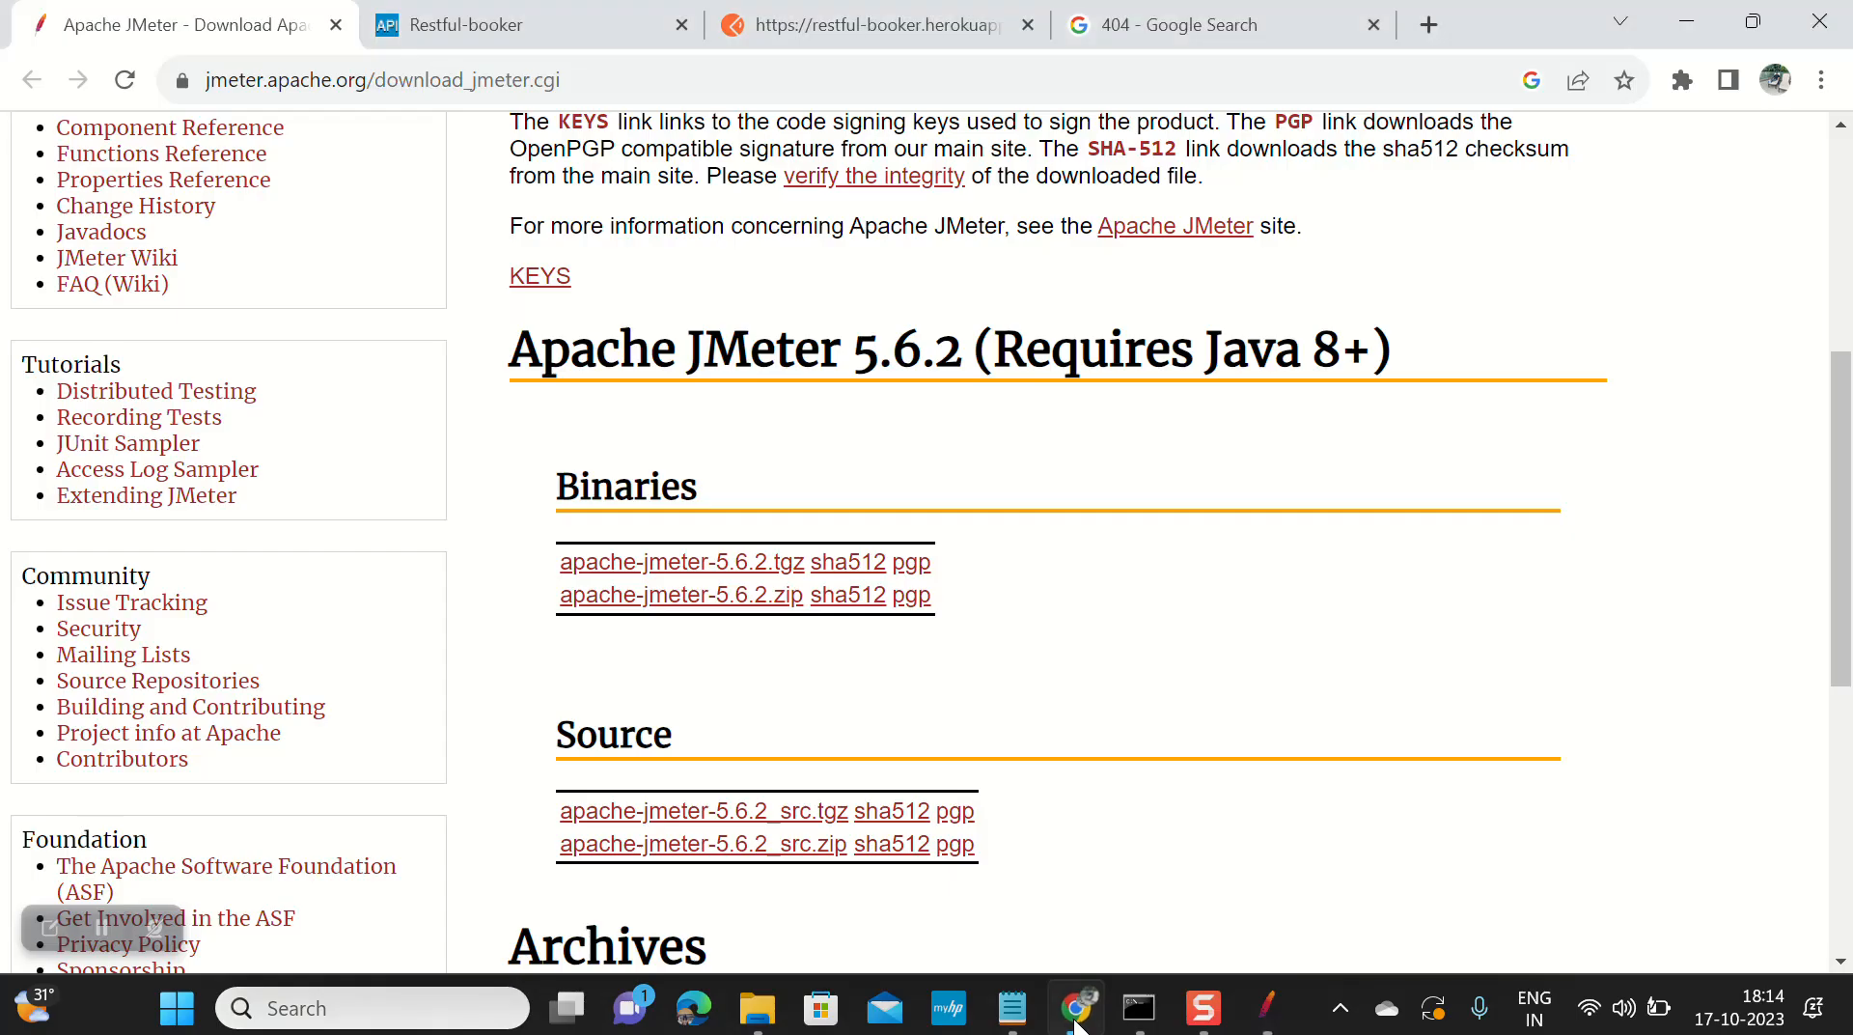
{"action": "left_click", "coordinate": [888, 19]}
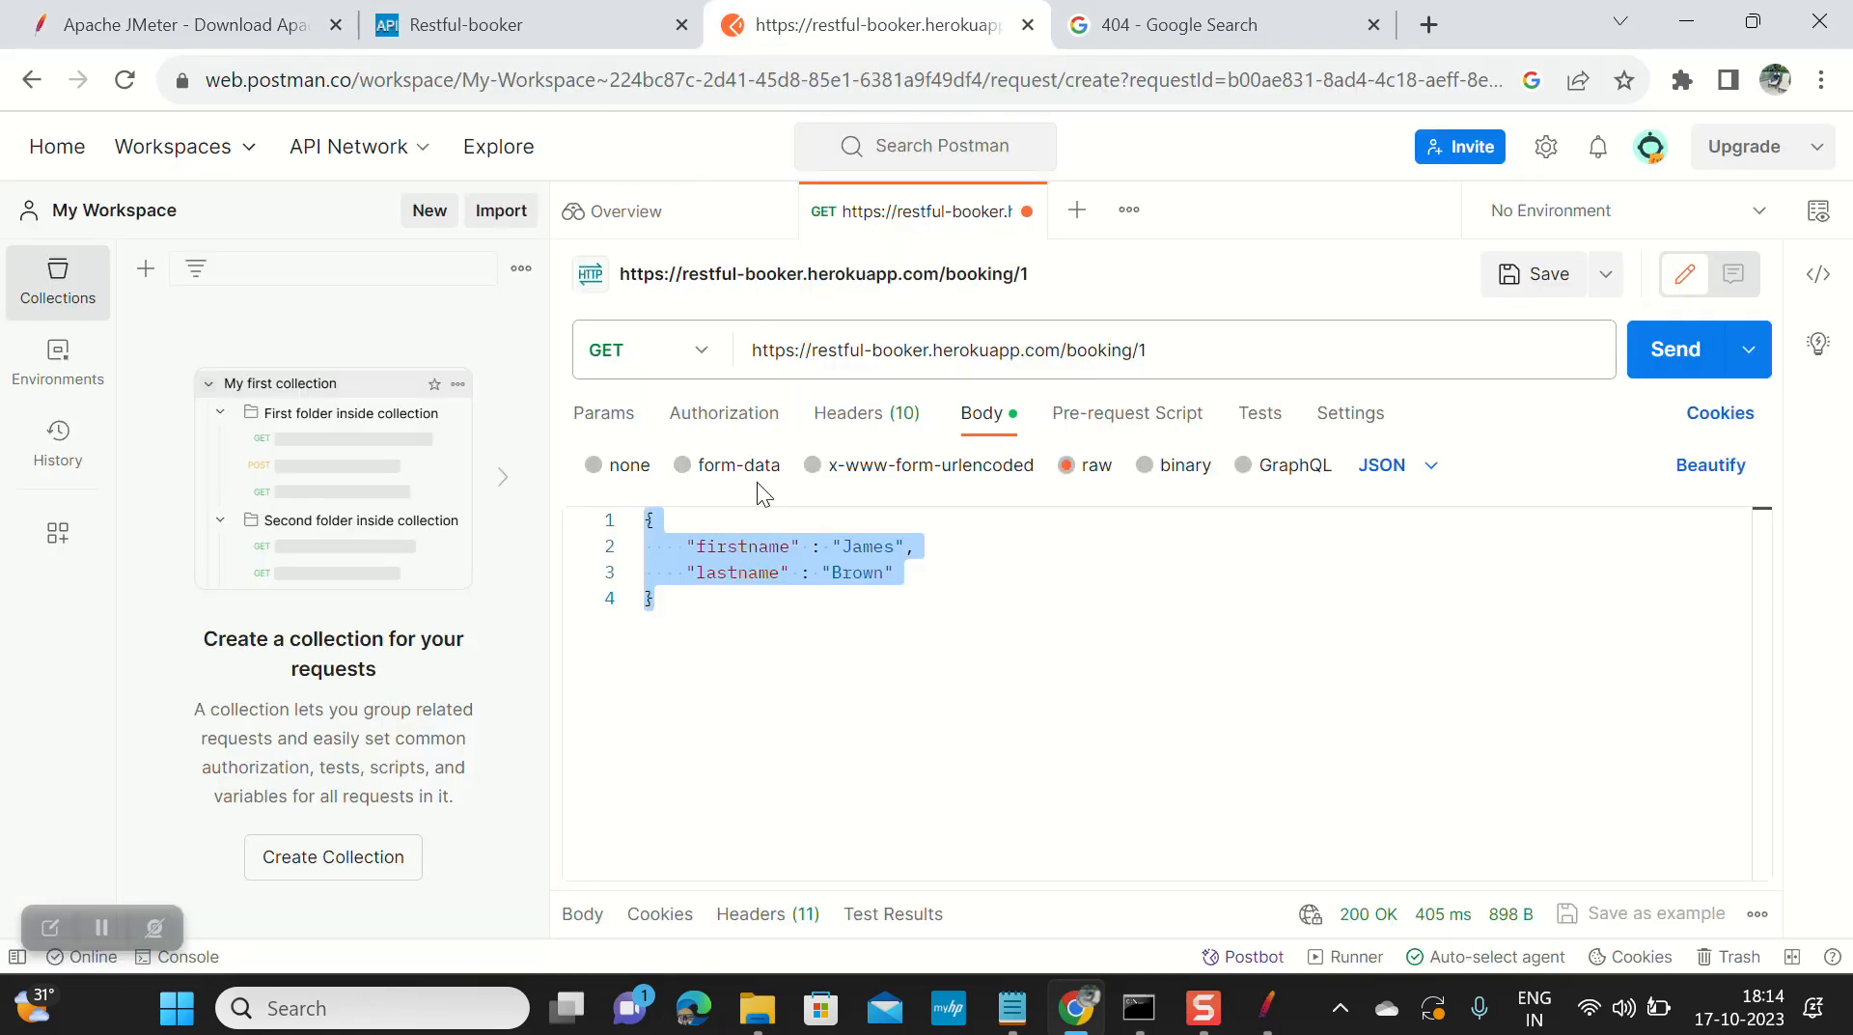
{"action": "left_click", "coordinate": [578, 10]}
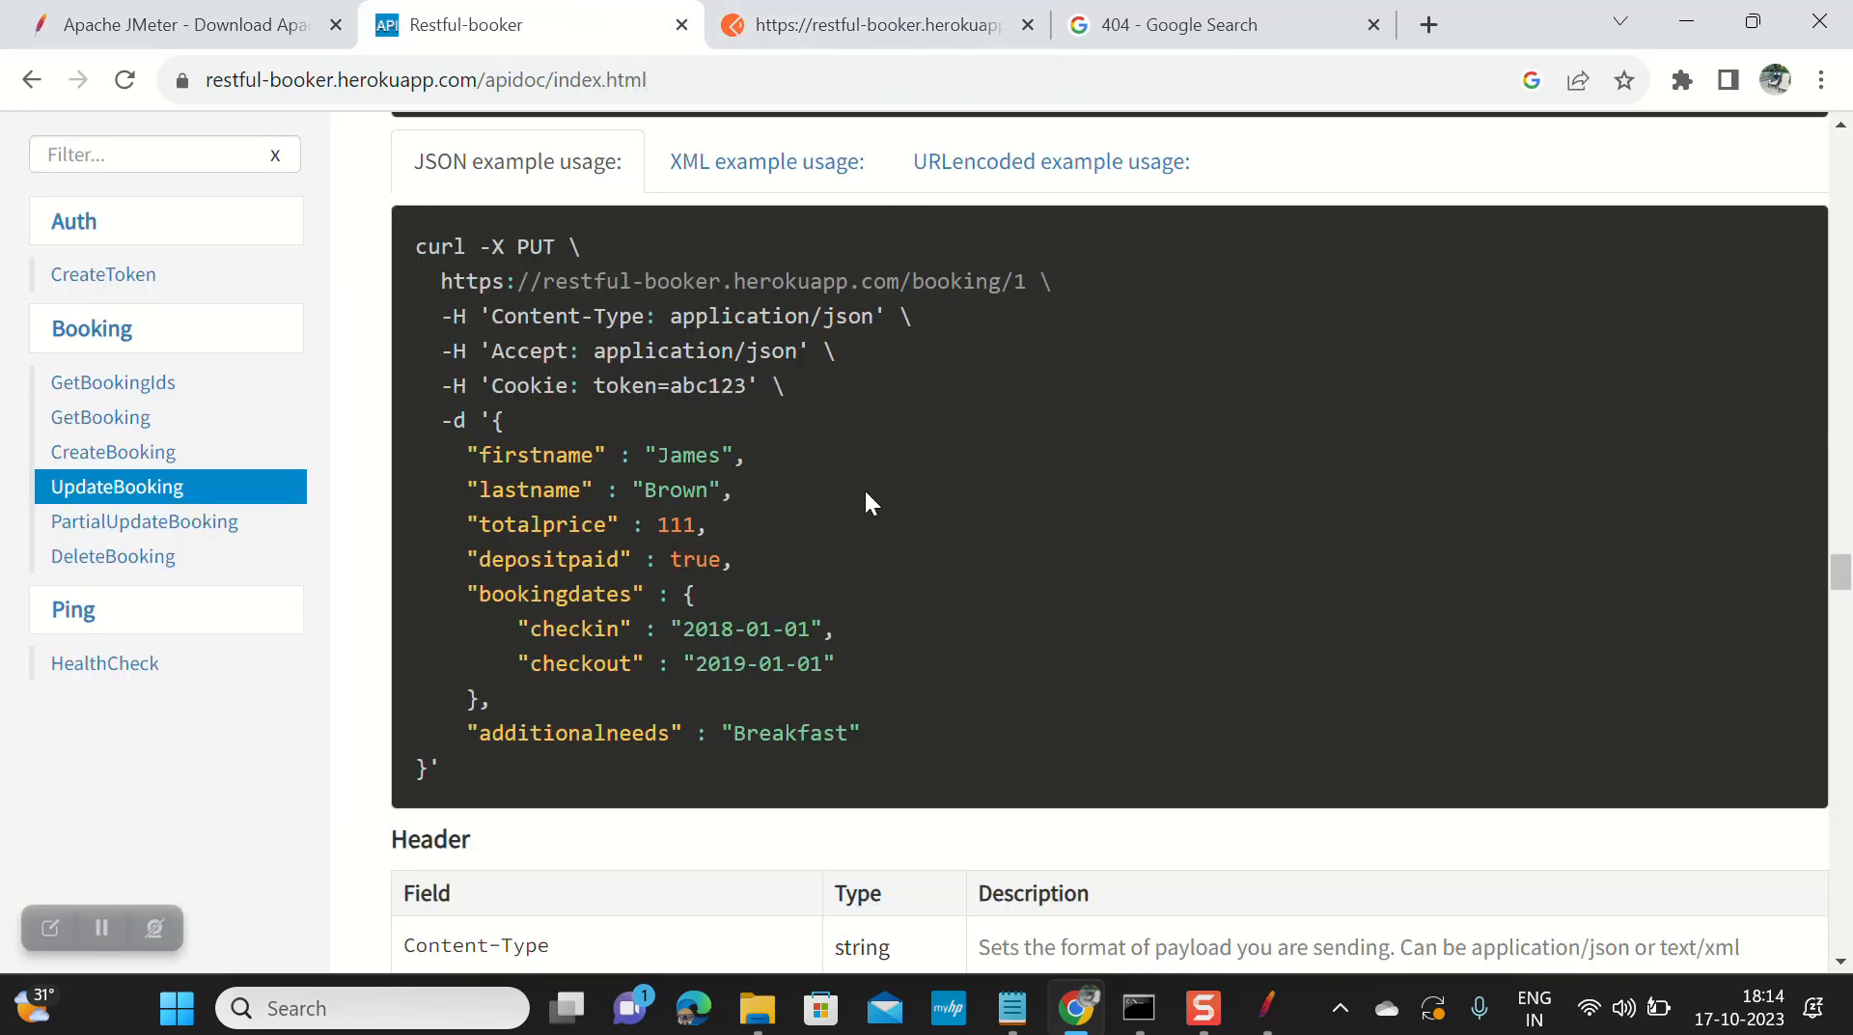
{"action": "scroll", "coordinate": [598, 560], "scroll_direction": "up", "scroll_amount": 4}
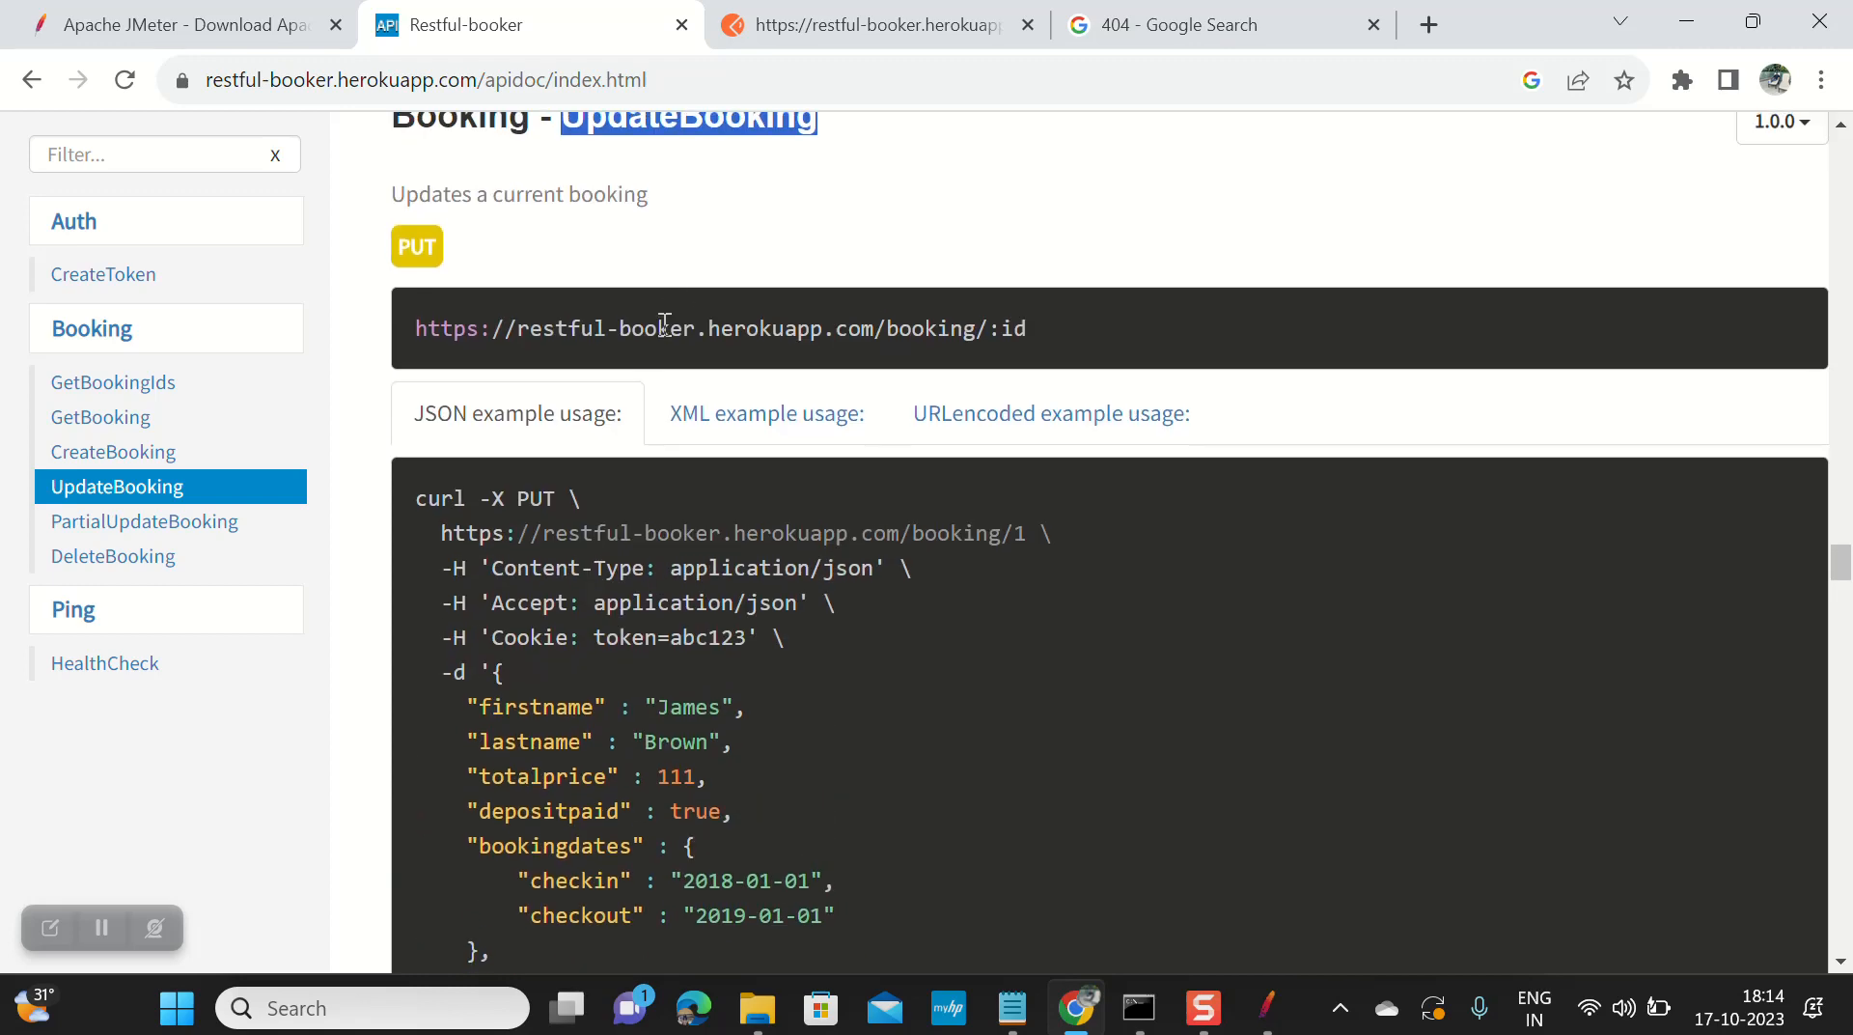
{"action": "left_click", "coordinate": [660, 294]}
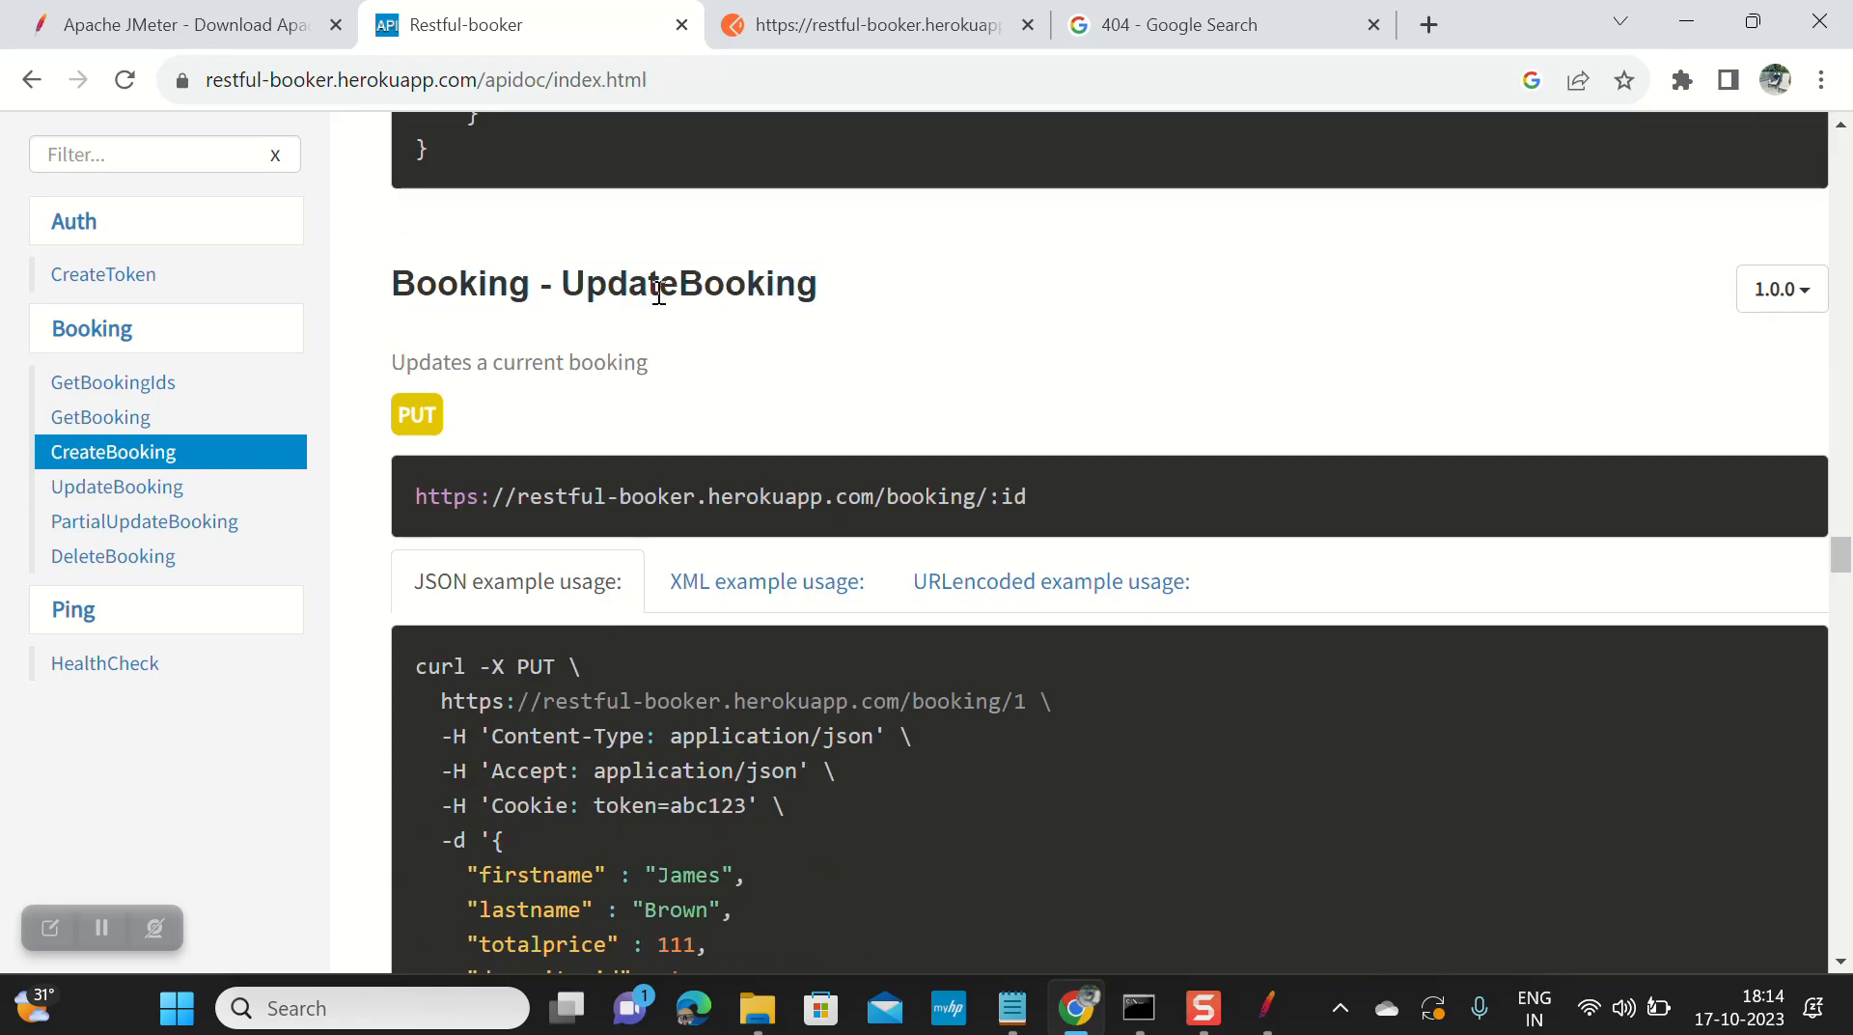
{"action": "double_click", "coordinate": [659, 293]}
{"action": "key", "text": "ctrl+c"}
{"action": "key", "text": "alt+Tab"}
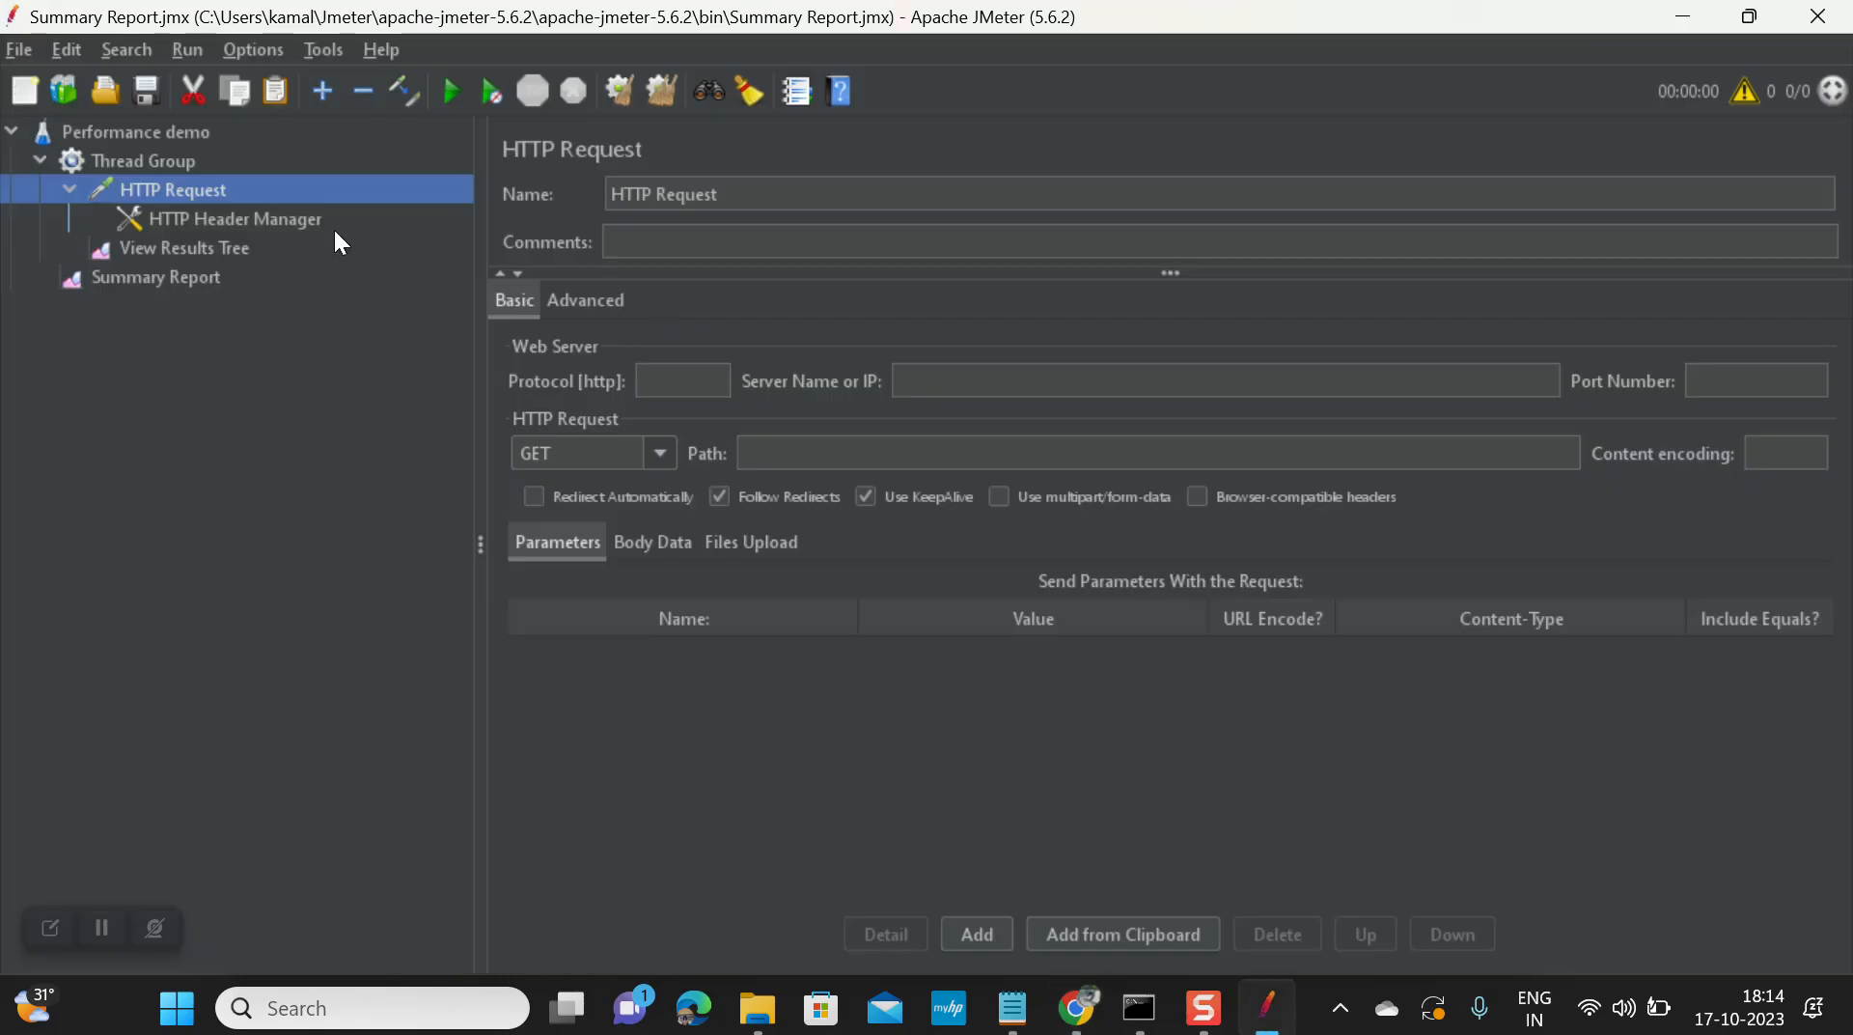
{"action": "left_click", "coordinate": [674, 198]}
{"action": "key", "text": "ctrl+a"}
{"action": "key", "text": "ctrl+v"}
Step: Rename the HTTP Header Manager to UpdateBookingHeader
{"action": "left_click", "coordinate": [218, 220]}
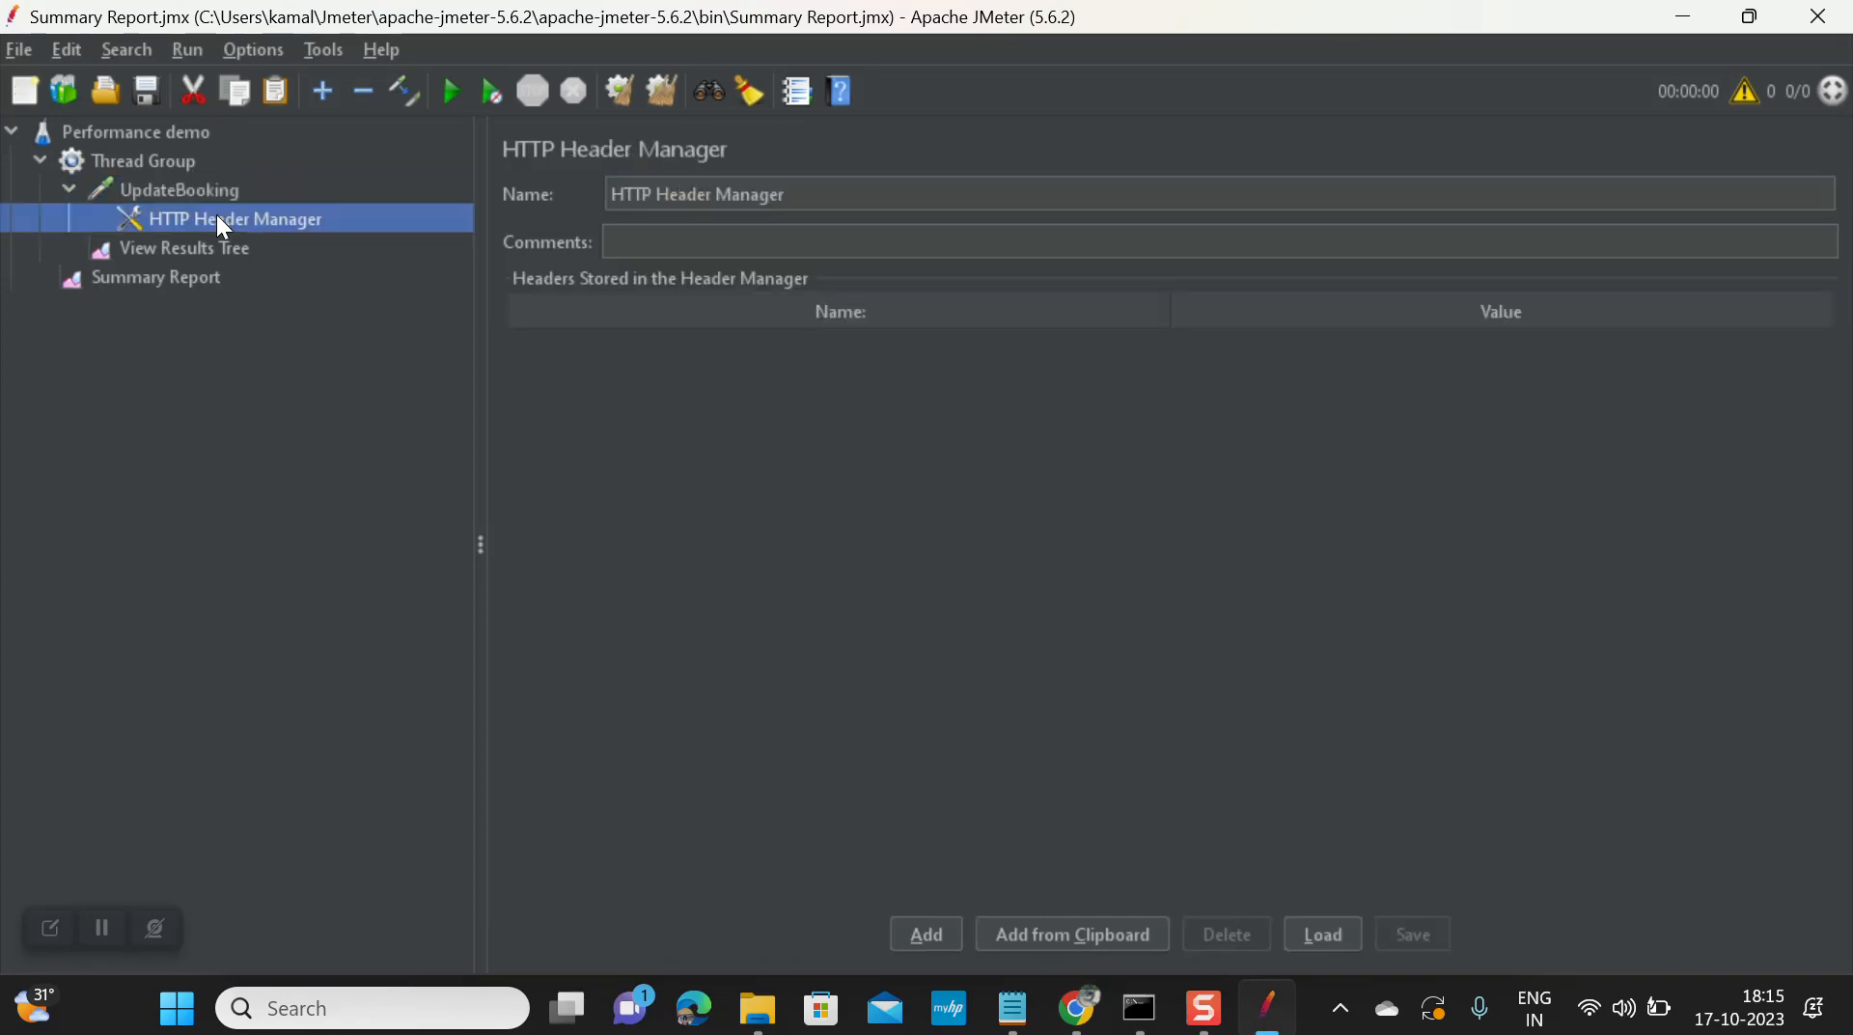
{"action": "left_click", "coordinate": [726, 192]}
{"action": "key", "text": "ctrl+a"}
{"action": "key", "text": "ctrl+v"}
{"action": "type", "text": "Header"}
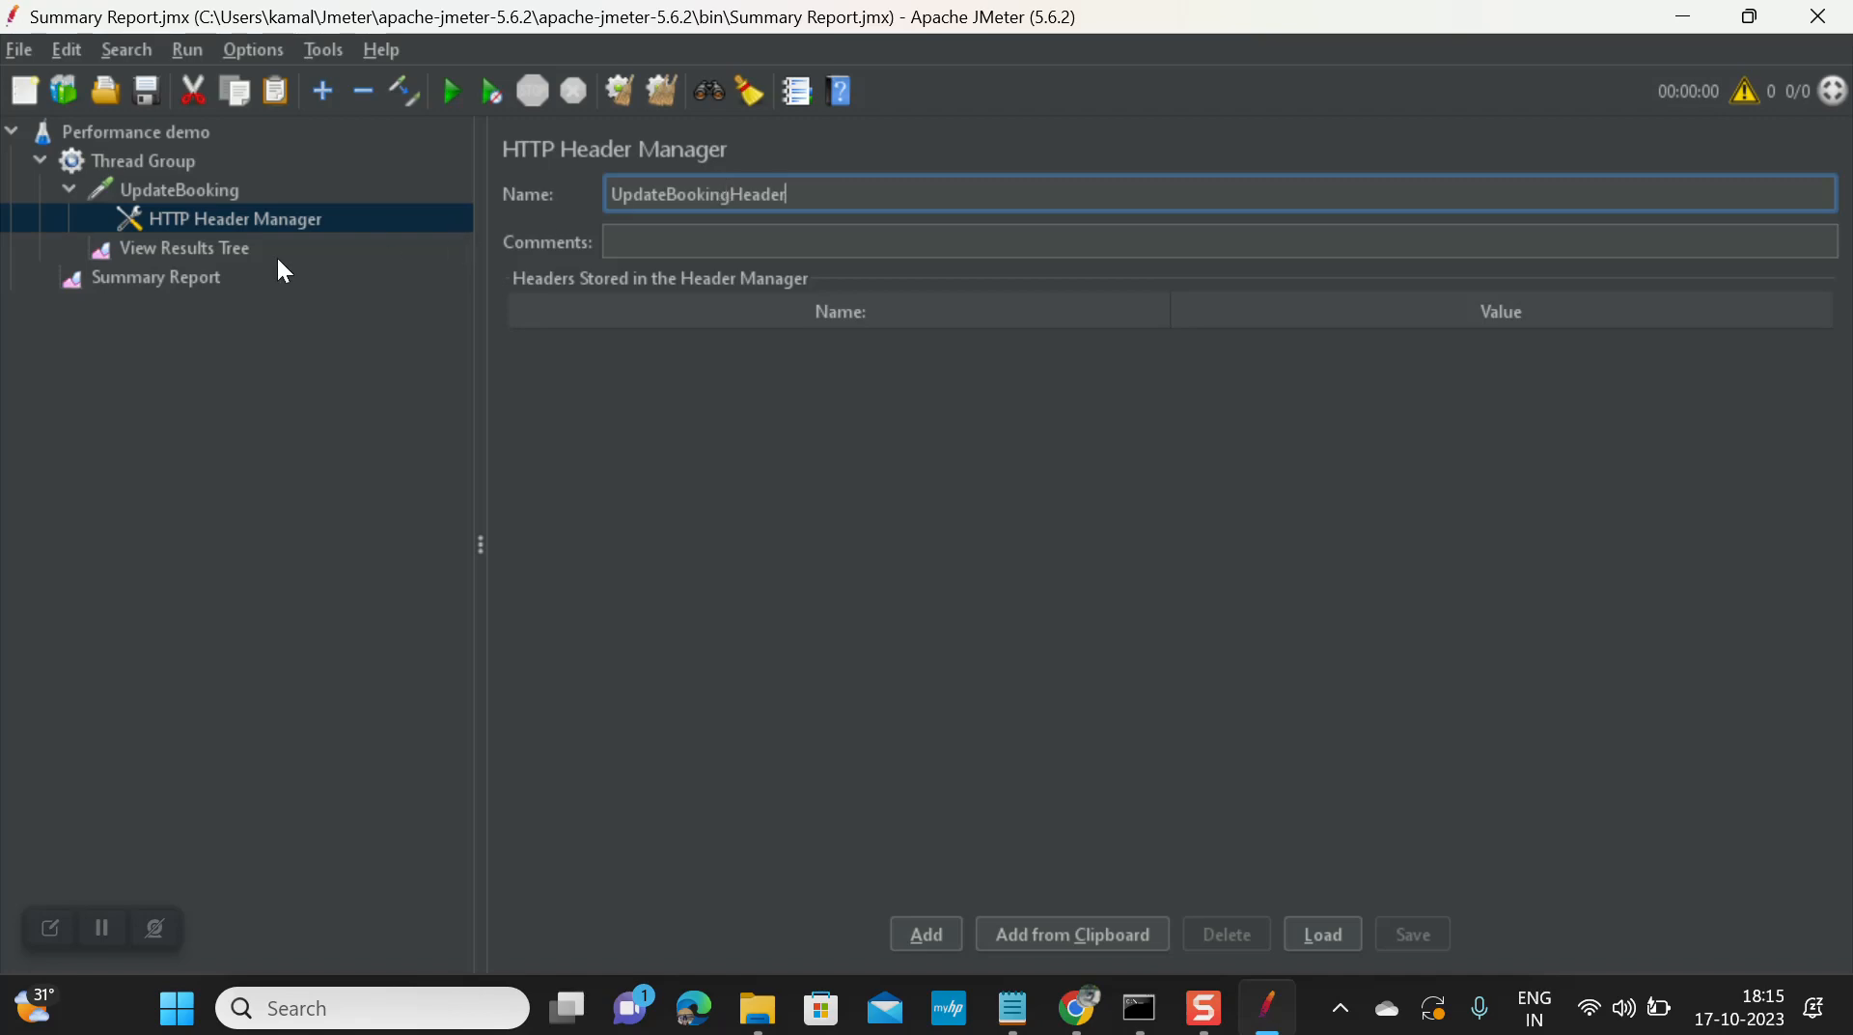
{"action": "left_click", "coordinate": [191, 197]}
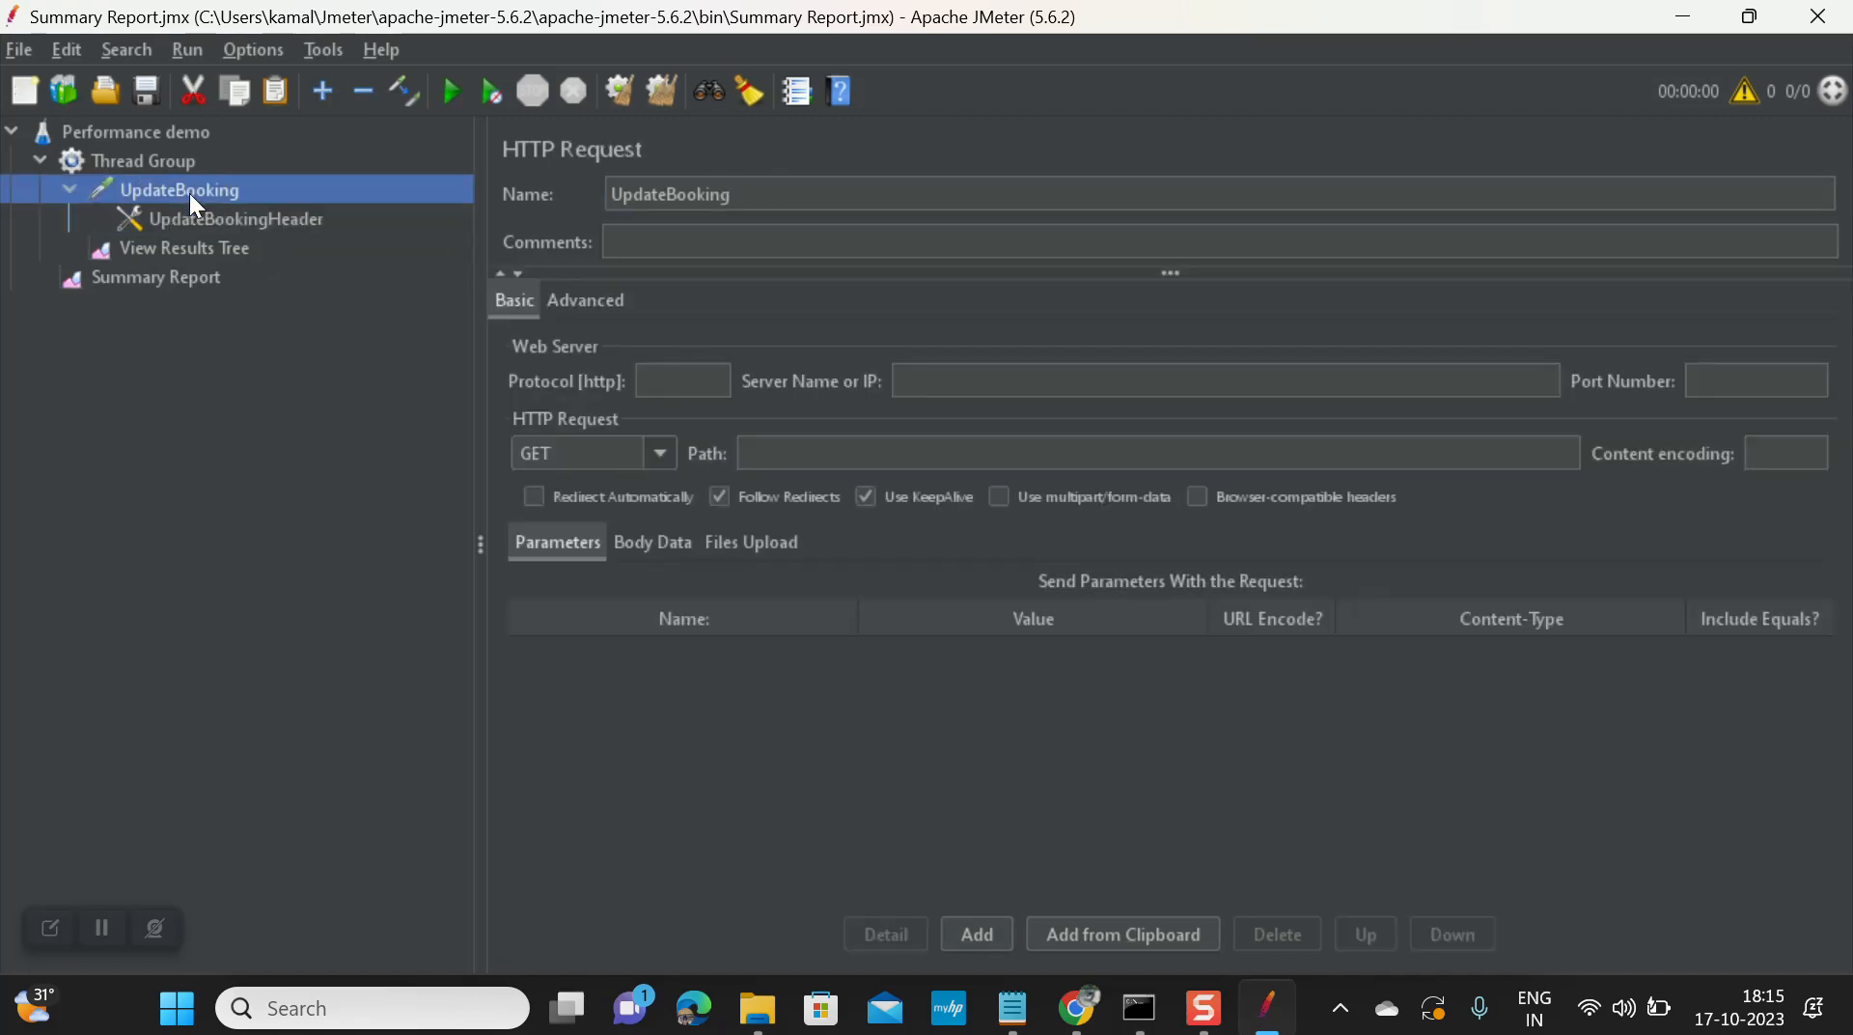
Step: Paste the booking URL from the API docs' curl example into Server Name
{"action": "key", "text": "alt+Tab"}
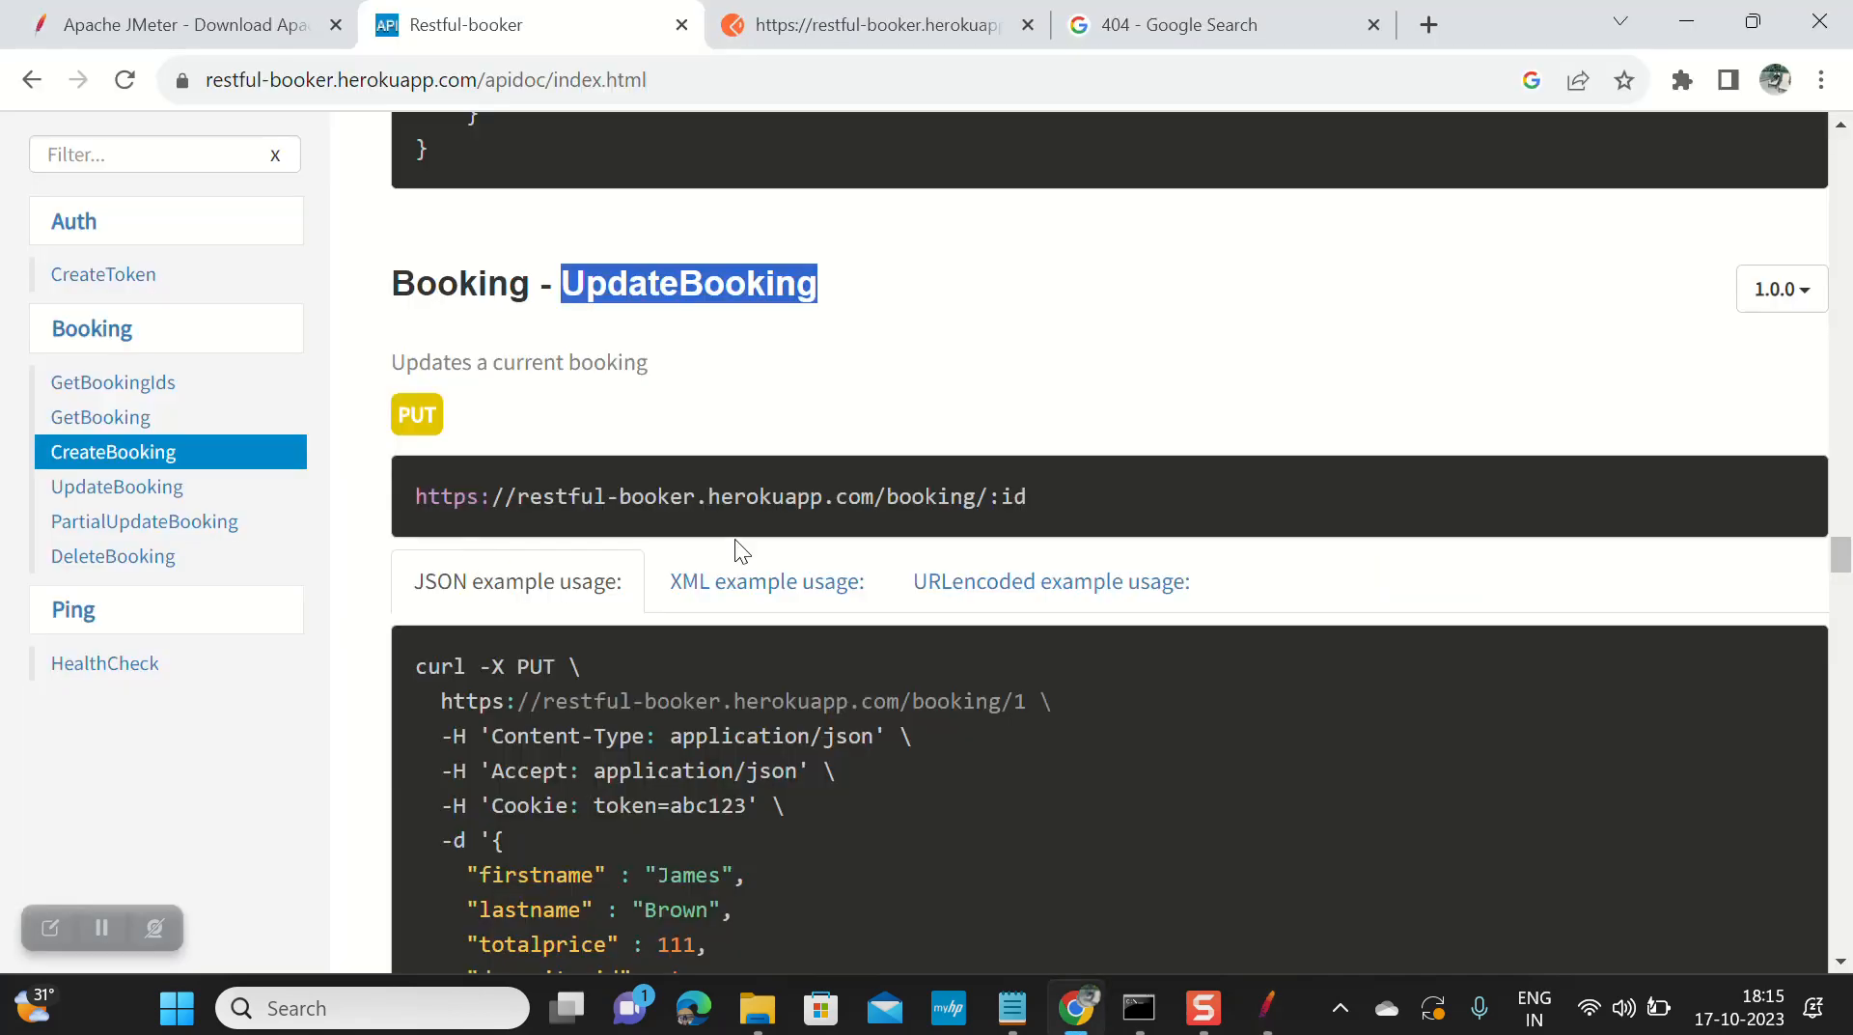
{"action": "scroll", "coordinate": [750, 560], "scroll_direction": "down", "scroll_amount": 2}
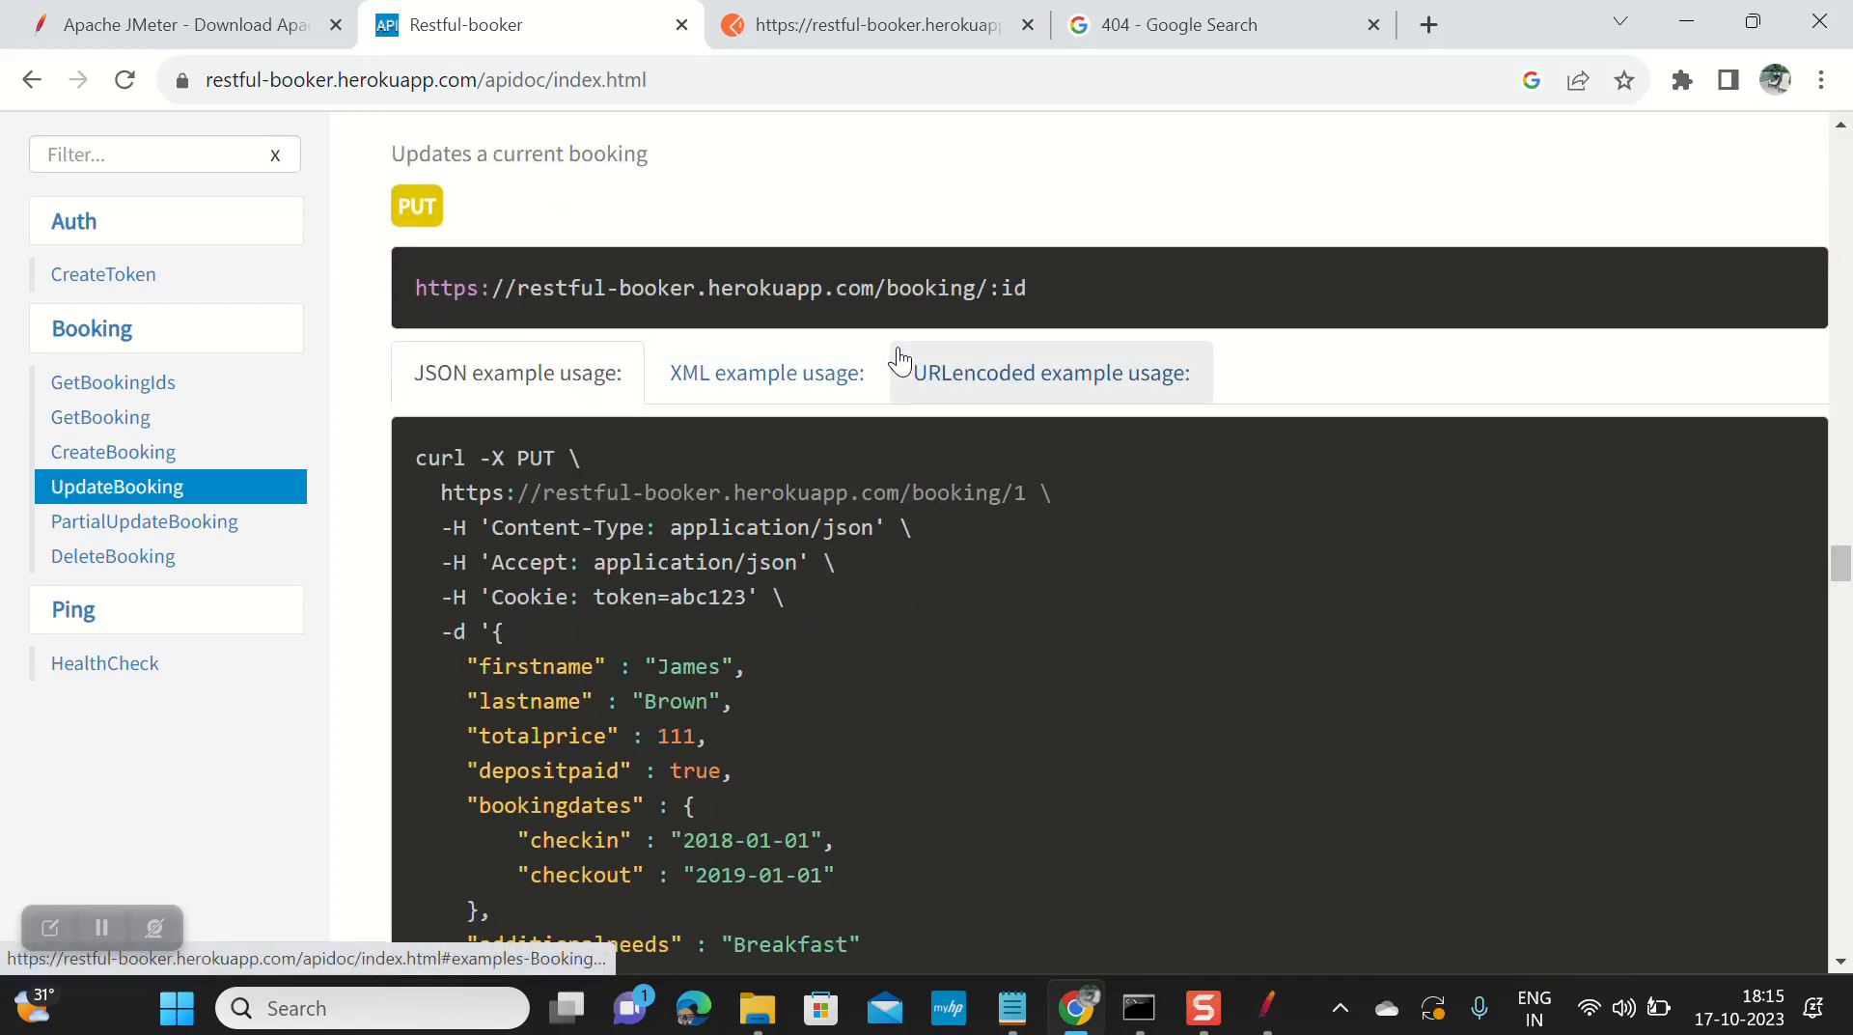
{"action": "scroll", "coordinate": [898, 359], "scroll_direction": "down", "scroll_amount": 1}
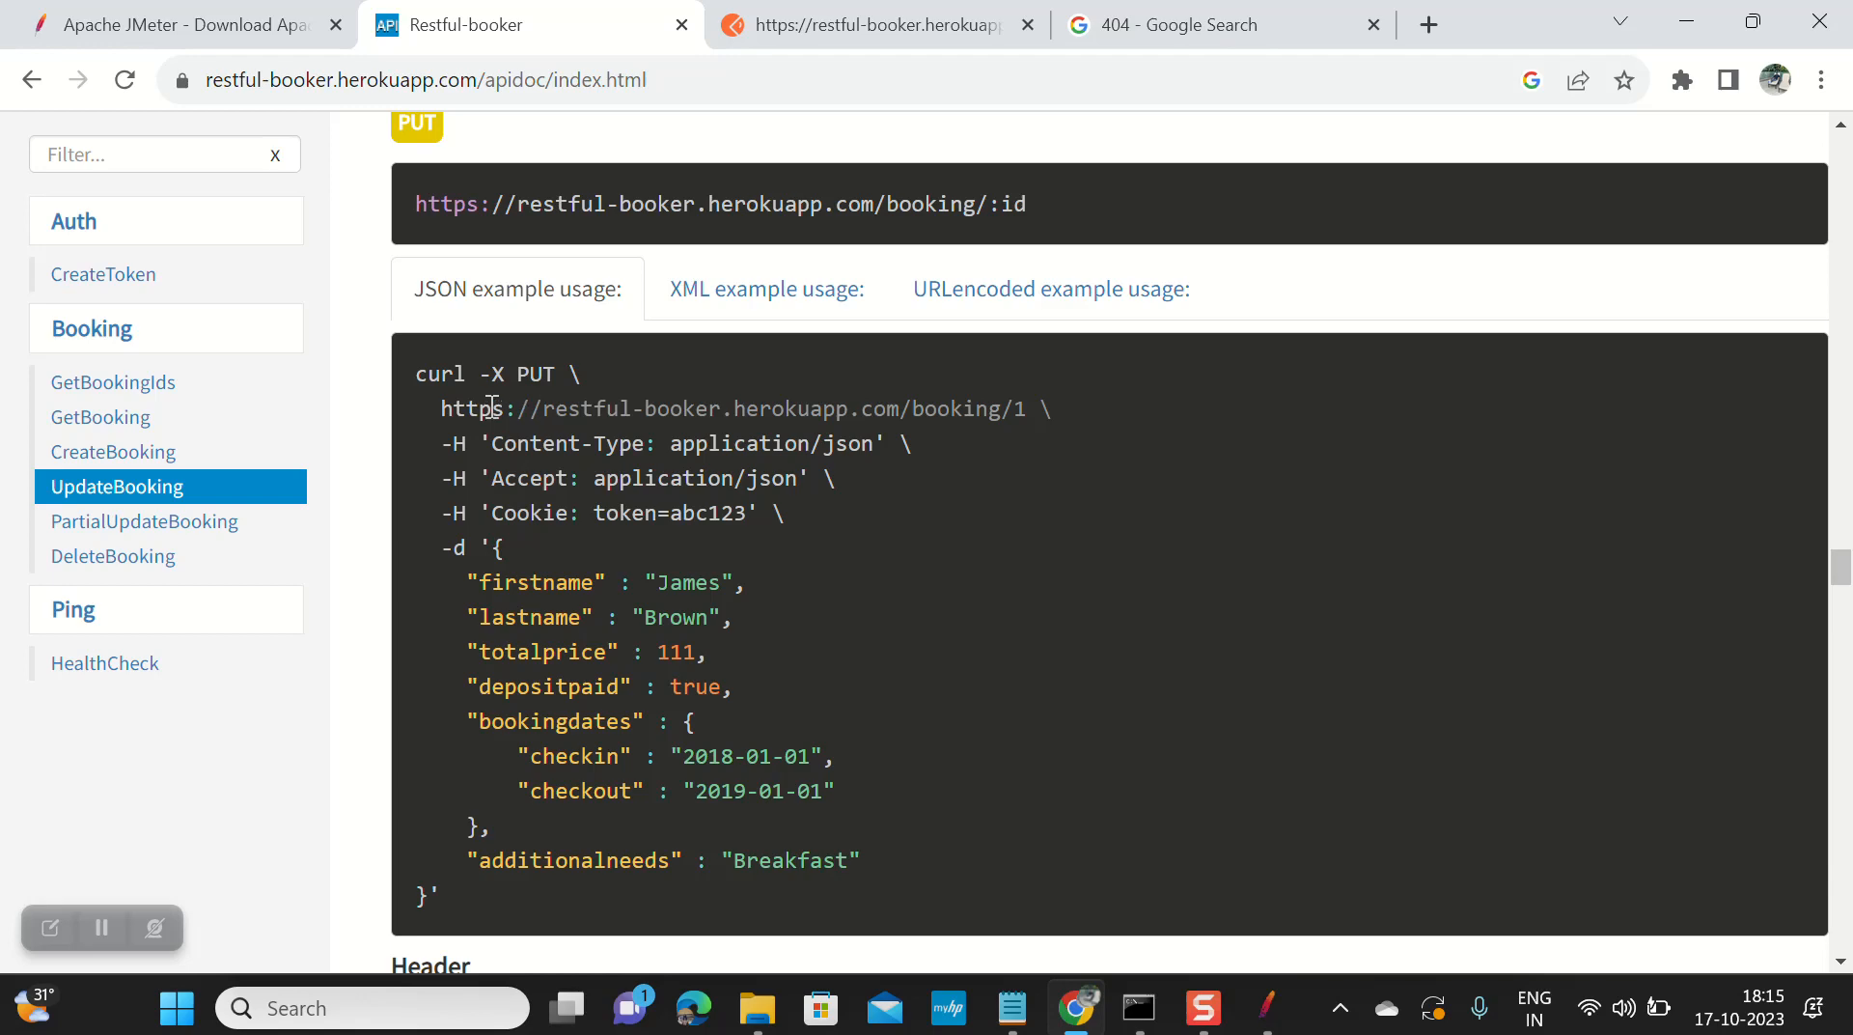
{"action": "left_click_drag", "start_coordinate": [445, 410], "coordinate": [1025, 404]}
{"action": "key", "text": "ctrl+c"}
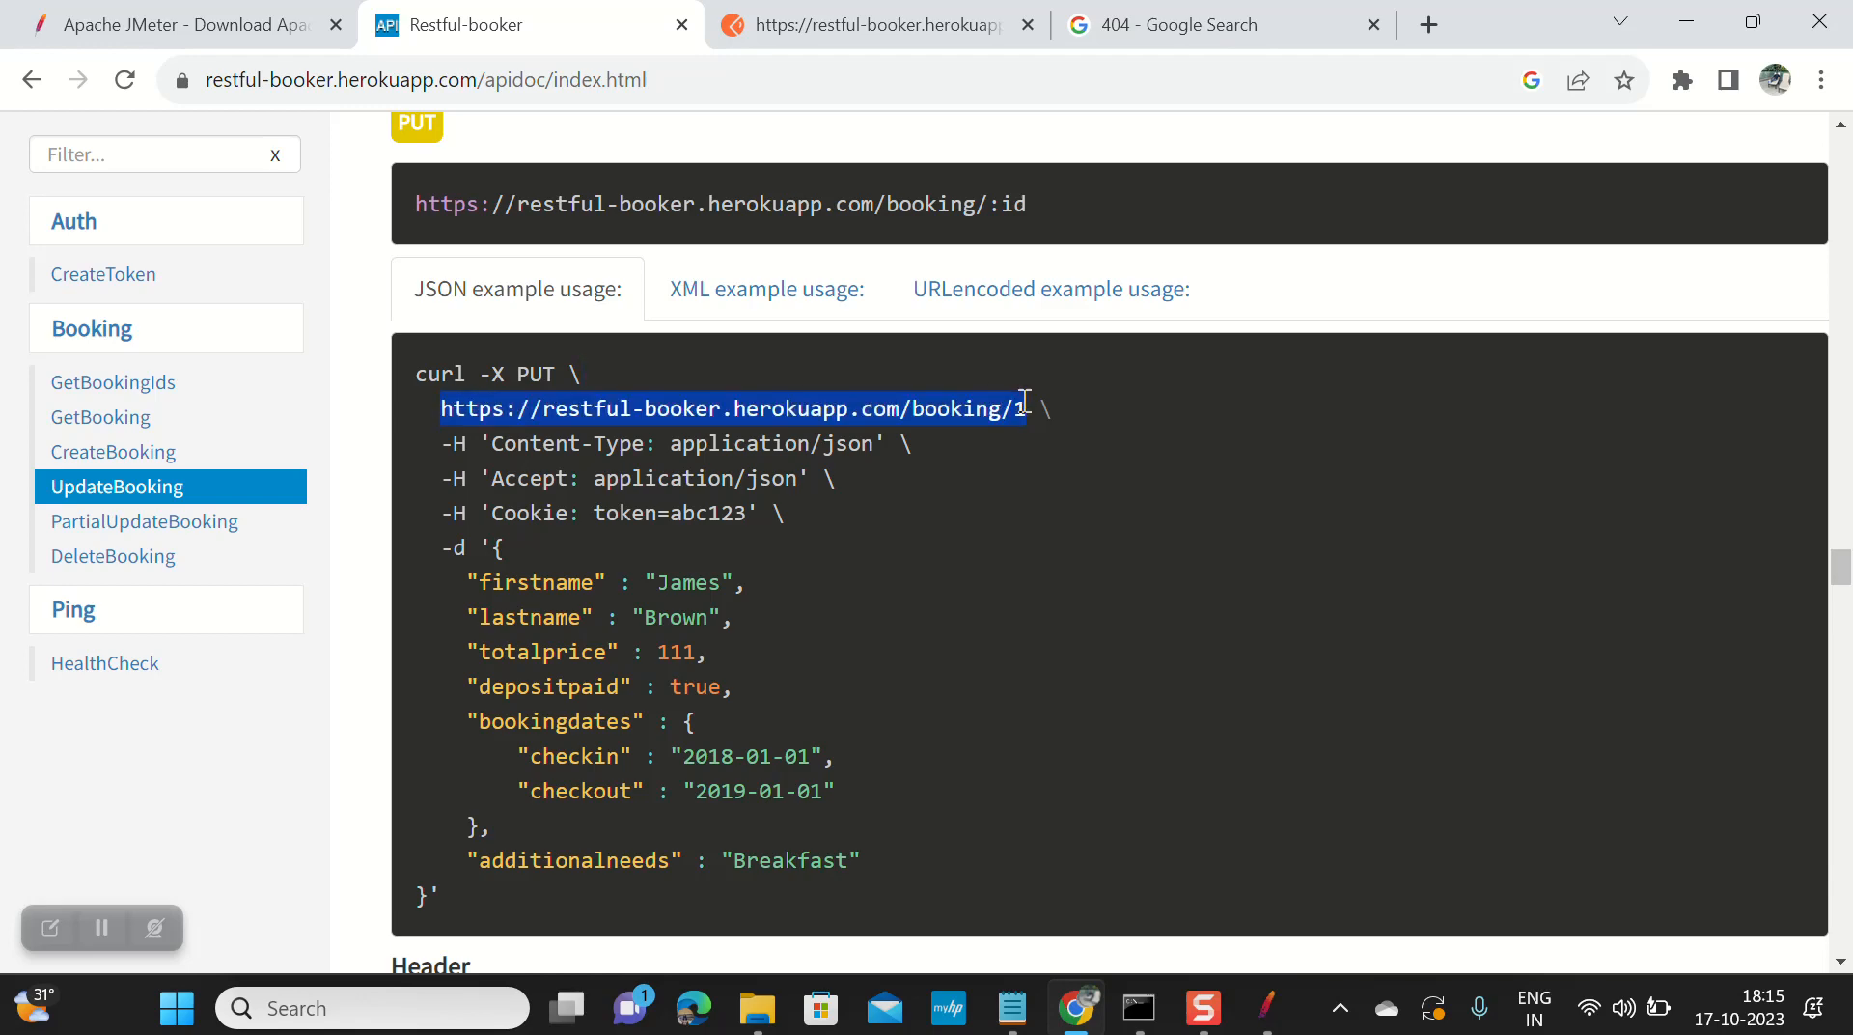
{"action": "key", "text": "alt+Tab"}
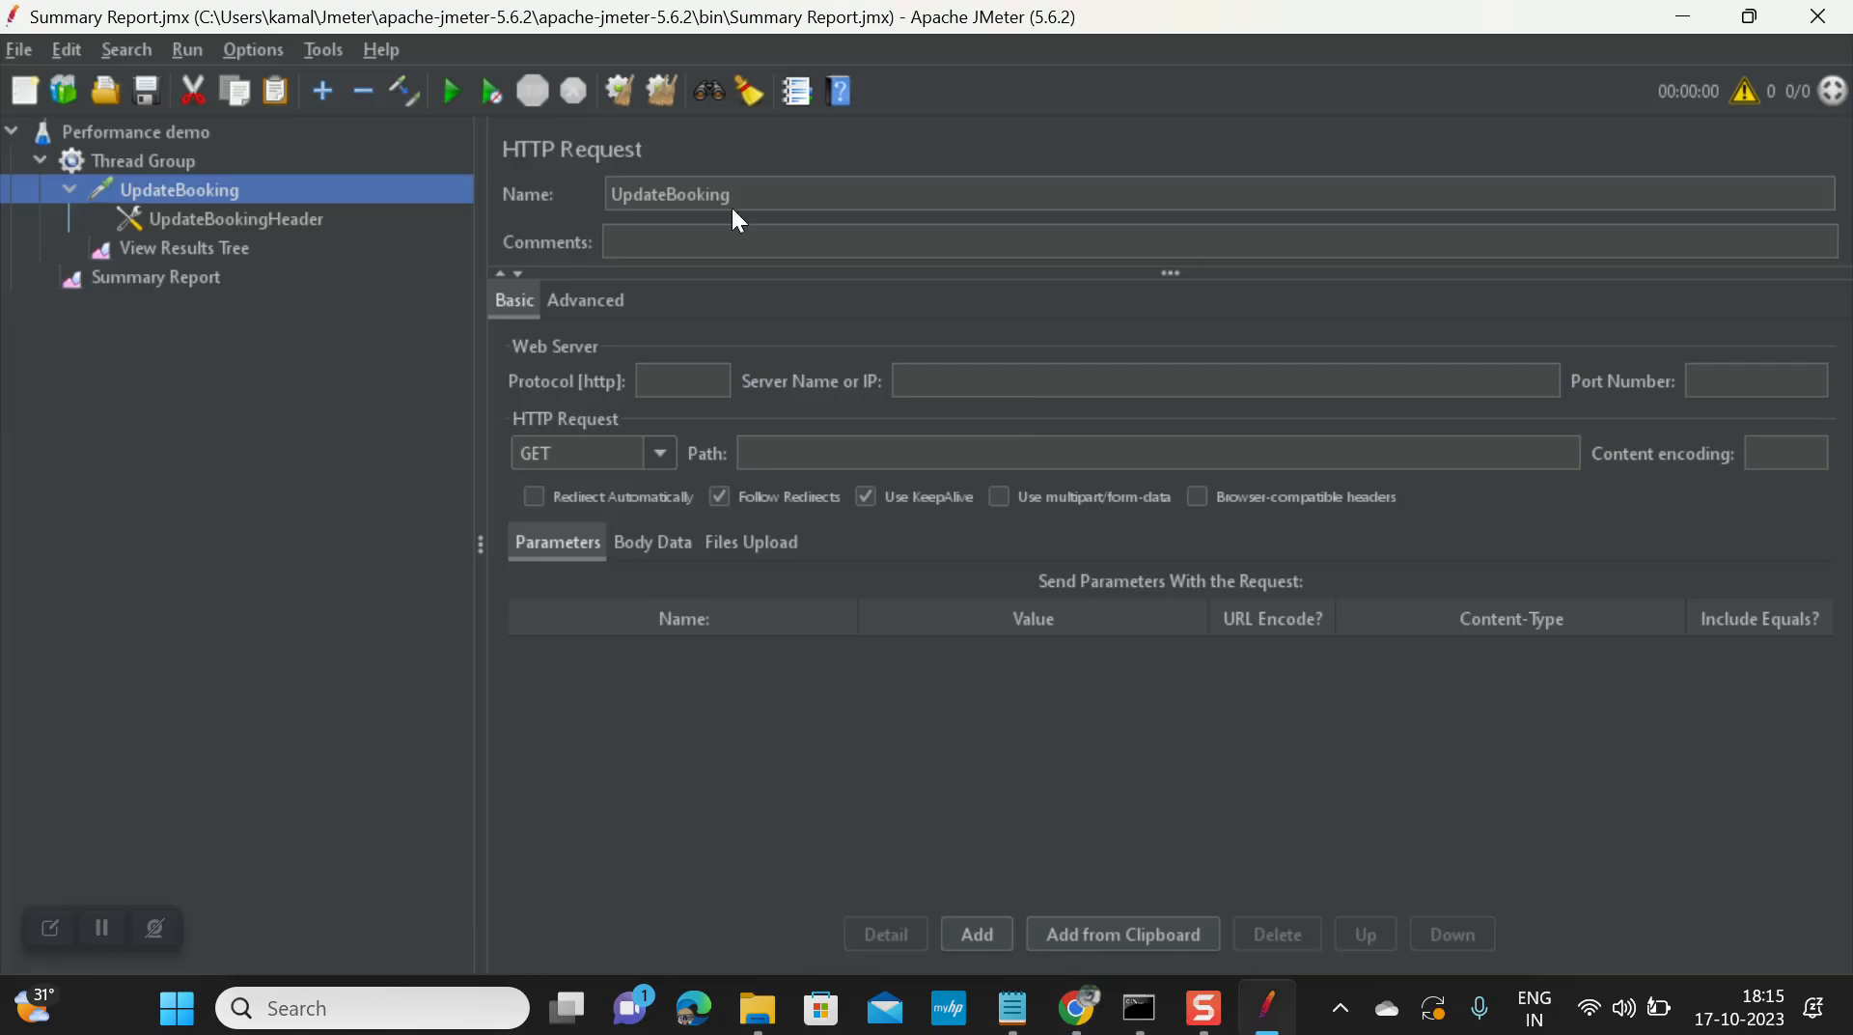
{"action": "left_click", "coordinate": [1039, 384]}
{"action": "key", "text": "ctrl+v"}
Step: Move booking/1 out of the server name into the Path field
{"action": "left_click_drag", "start_coordinate": [1296, 381], "coordinate": [1204, 389]}
{"action": "key", "text": "ctrl+c"}
{"action": "key", "text": "BackSpace"}
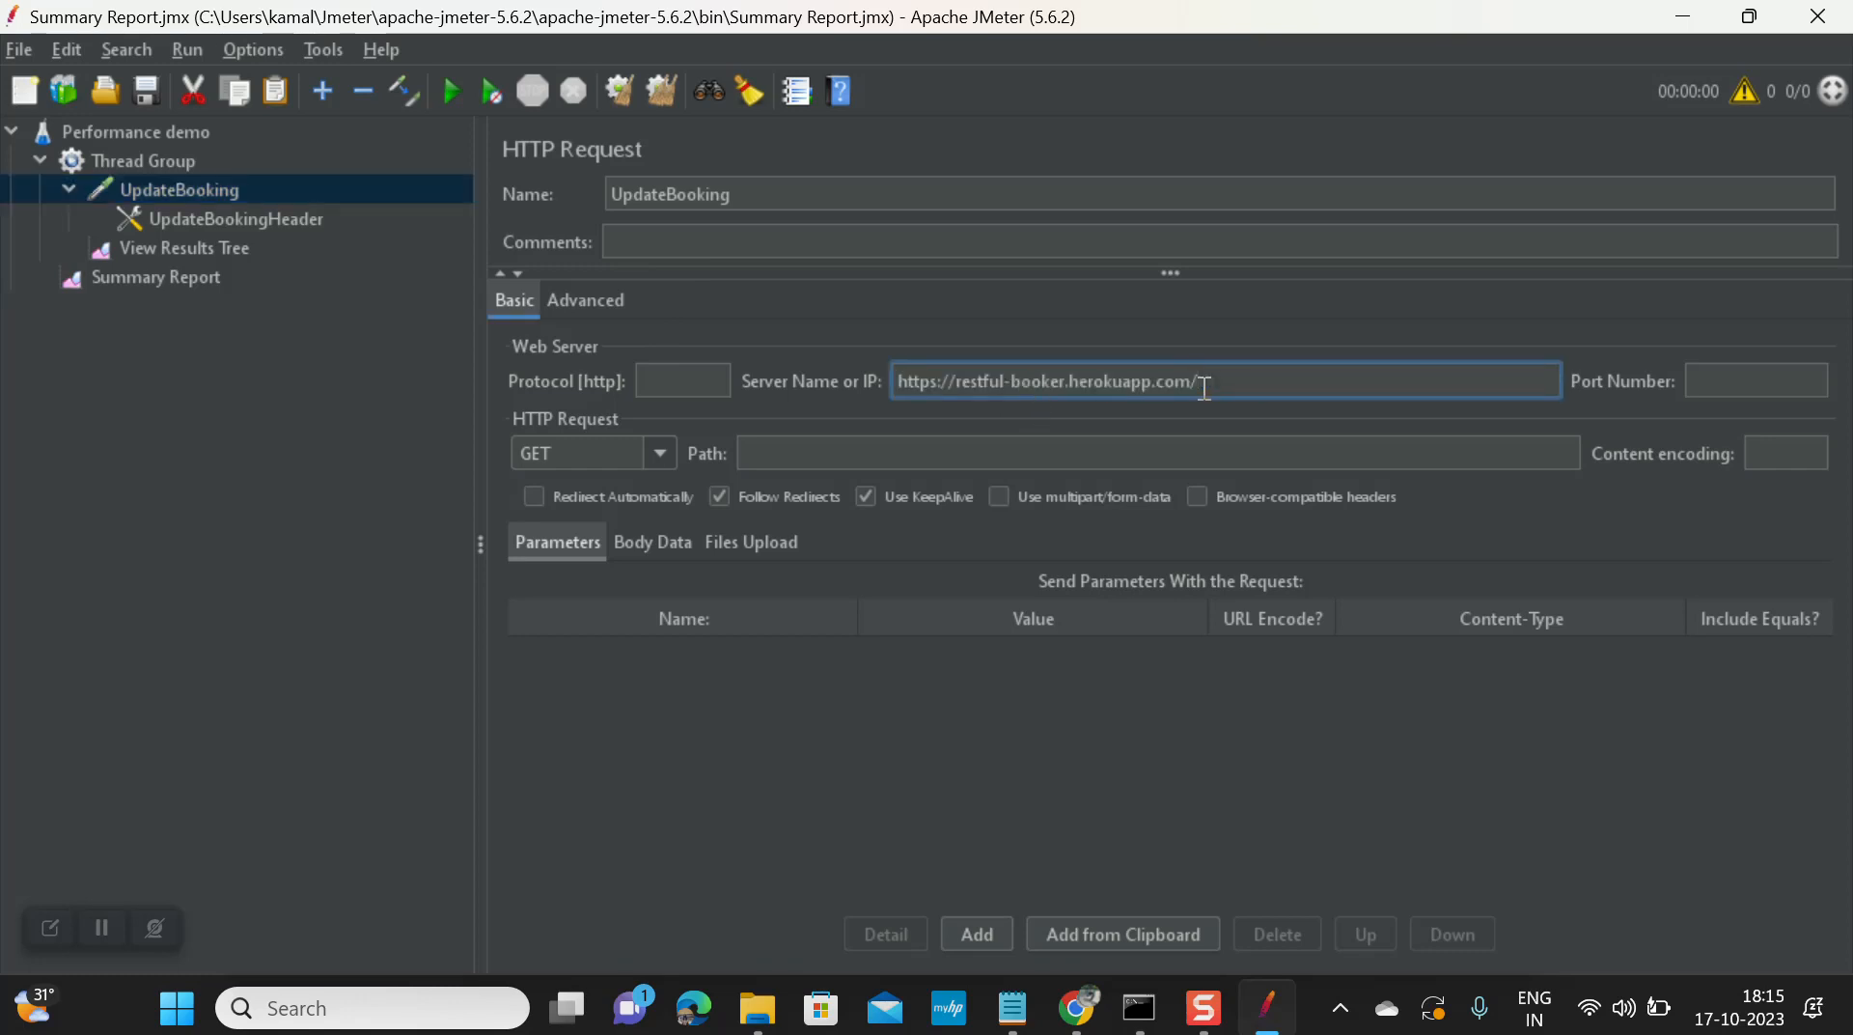
{"action": "key", "text": "BackSpace"}
{"action": "left_click", "coordinate": [1094, 457]}
{"action": "key", "text": "ctrl+v"}
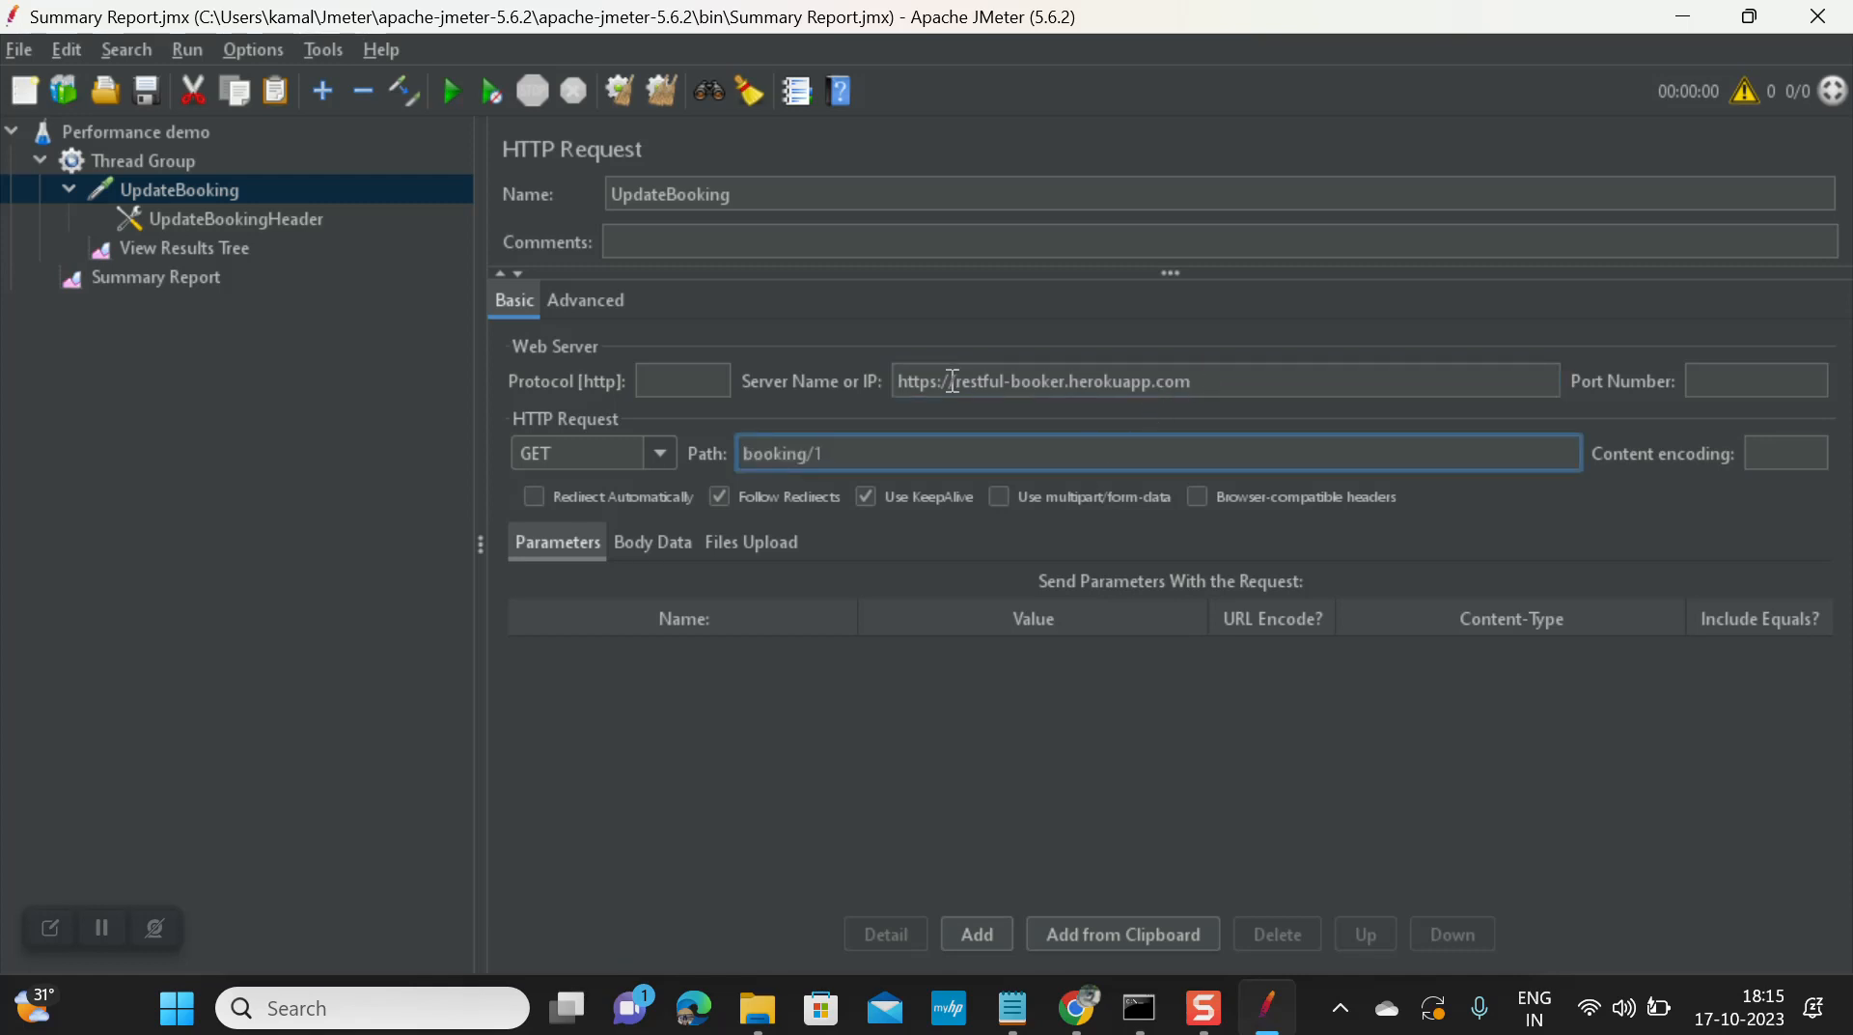
Step: Move the prefix into Protocol as https, leaving server restful-booker.herokuapp.com
{"action": "left_click_drag", "start_coordinate": [958, 382], "coordinate": [899, 381]}
{"action": "key", "text": "ctrl+c"}
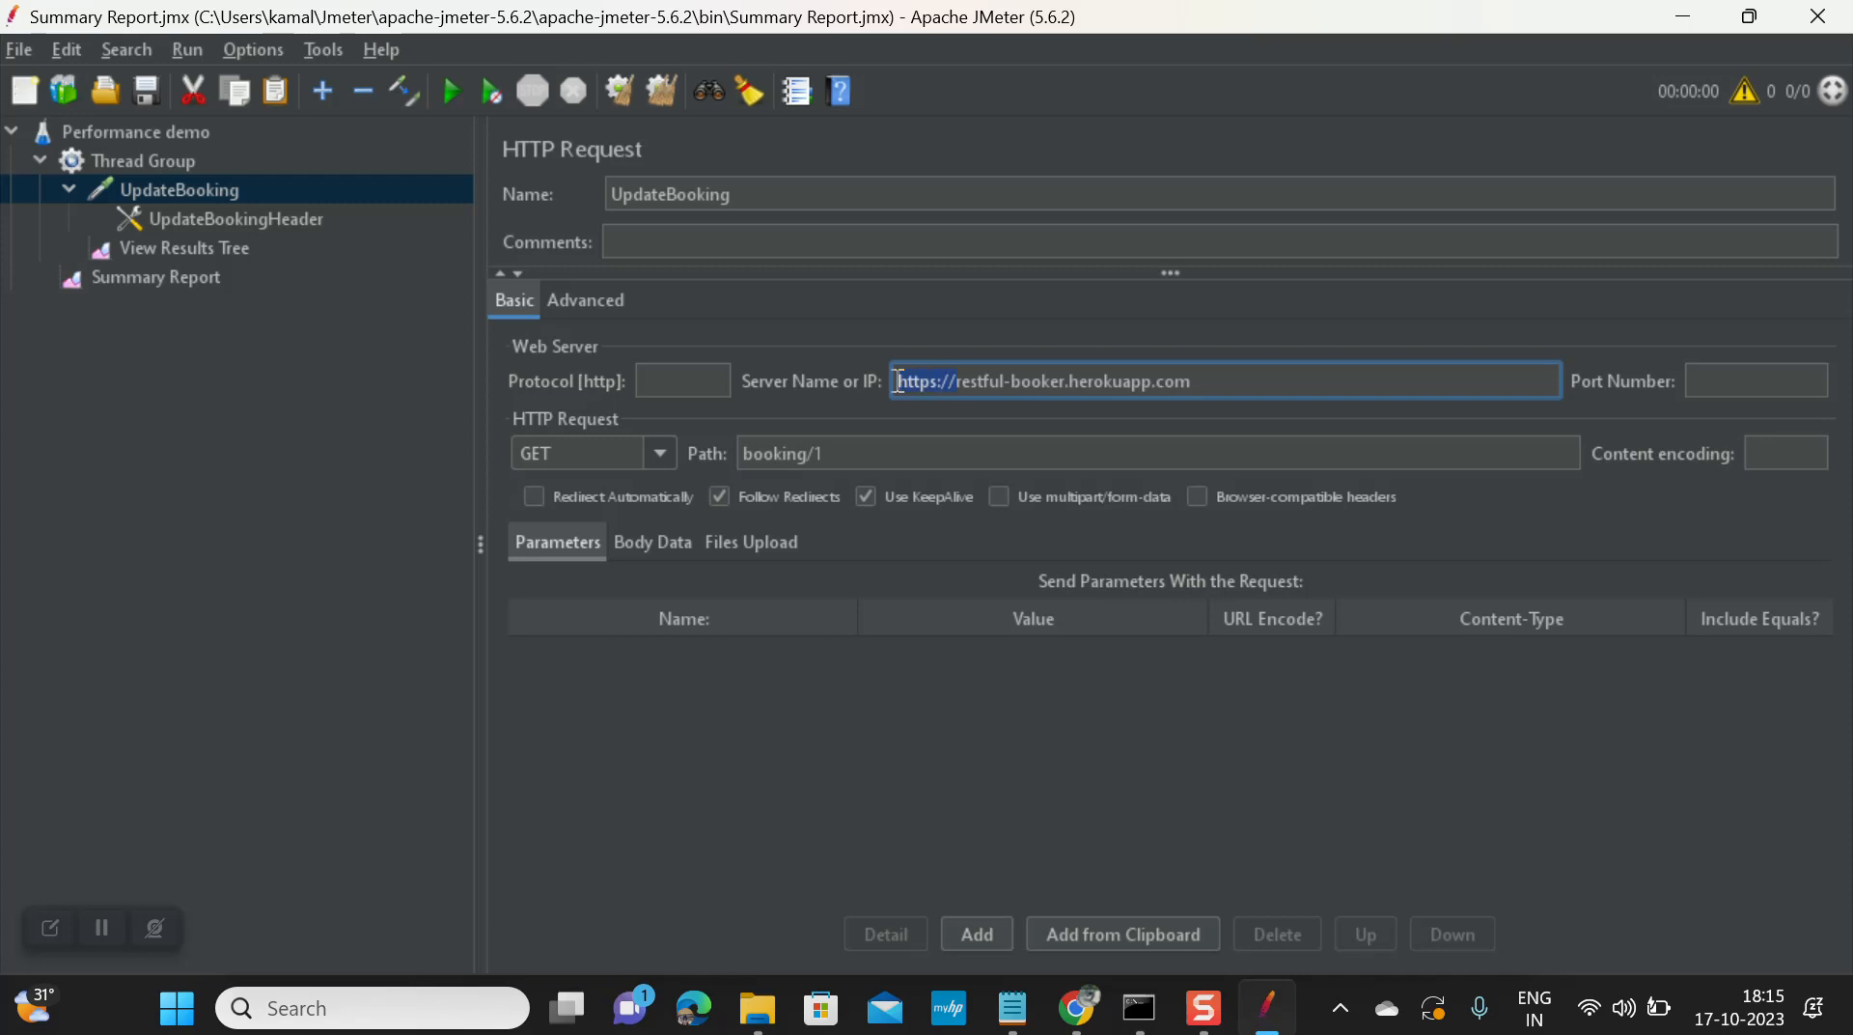
{"action": "key", "text": "BackSpace"}
{"action": "left_click", "coordinate": [658, 377]}
{"action": "key", "text": "ctrl+v"}
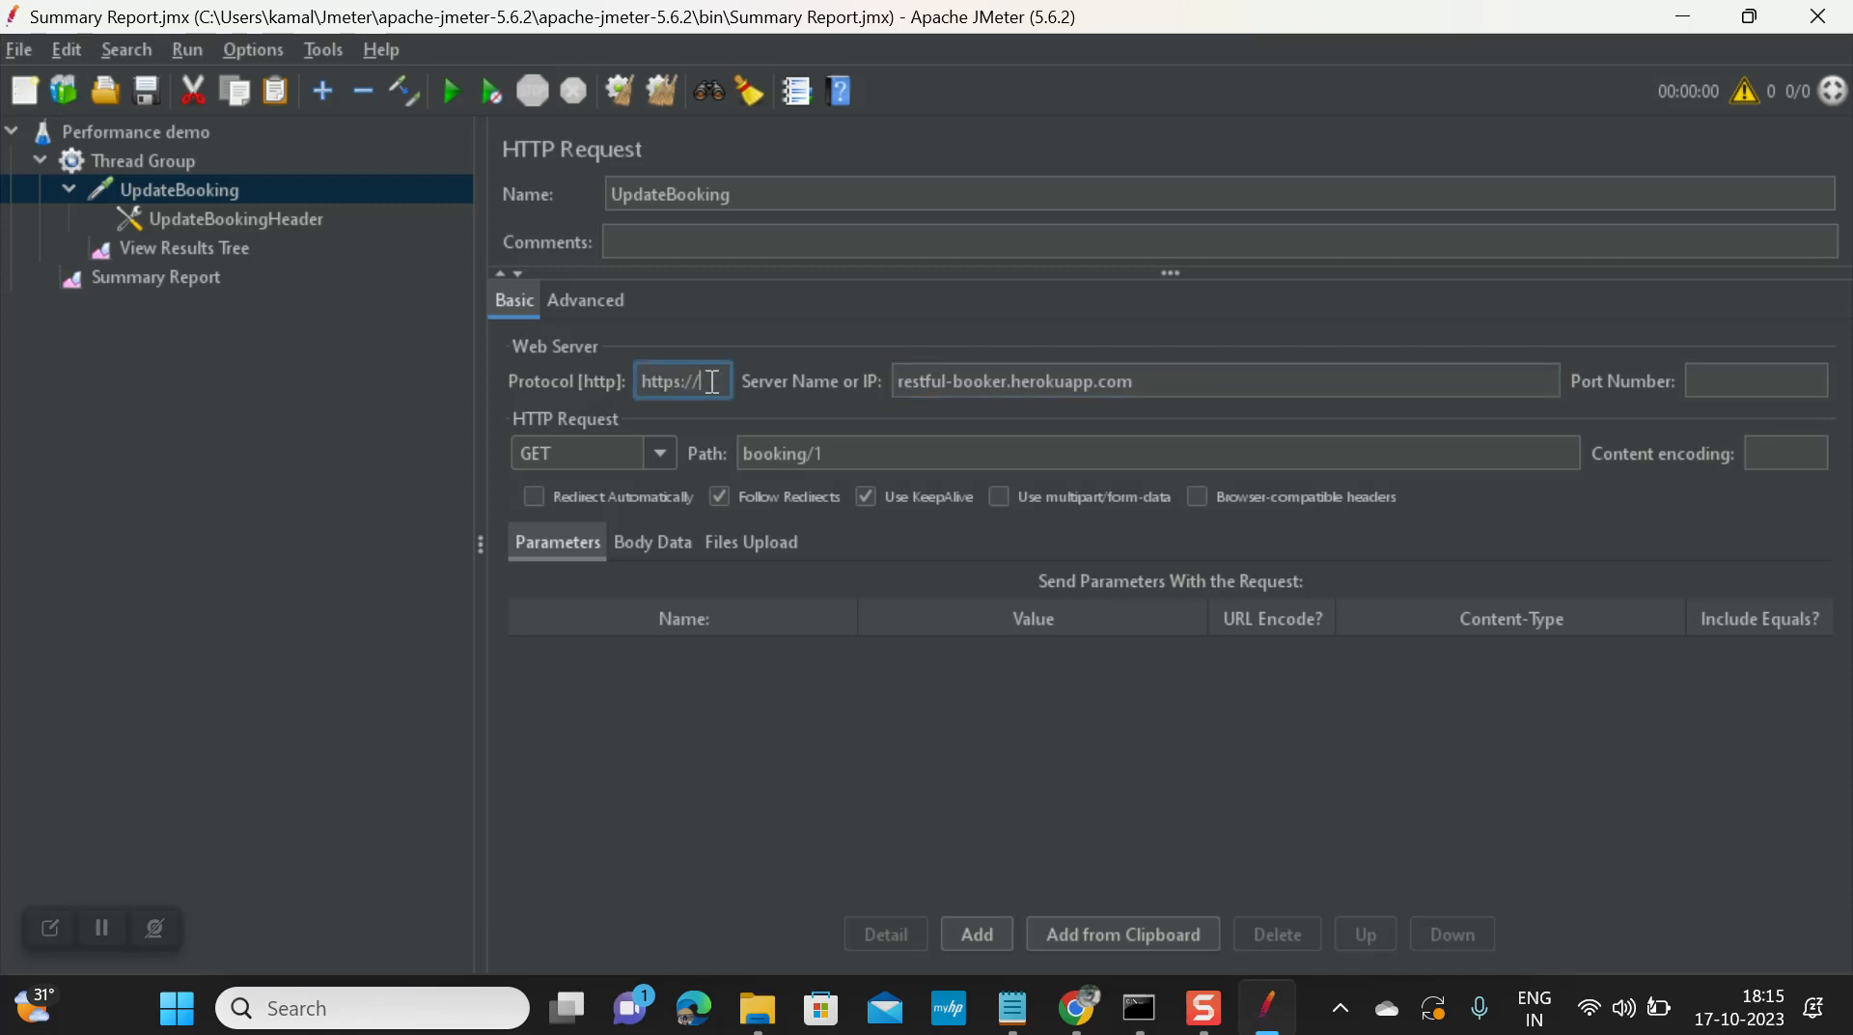
{"action": "key", "text": "BackSpace"}
{"action": "key", "text": "BackSpace"}
{"action": "key", "text": "BackSpace"}
{"action": "left_click", "coordinate": [1025, 379]}
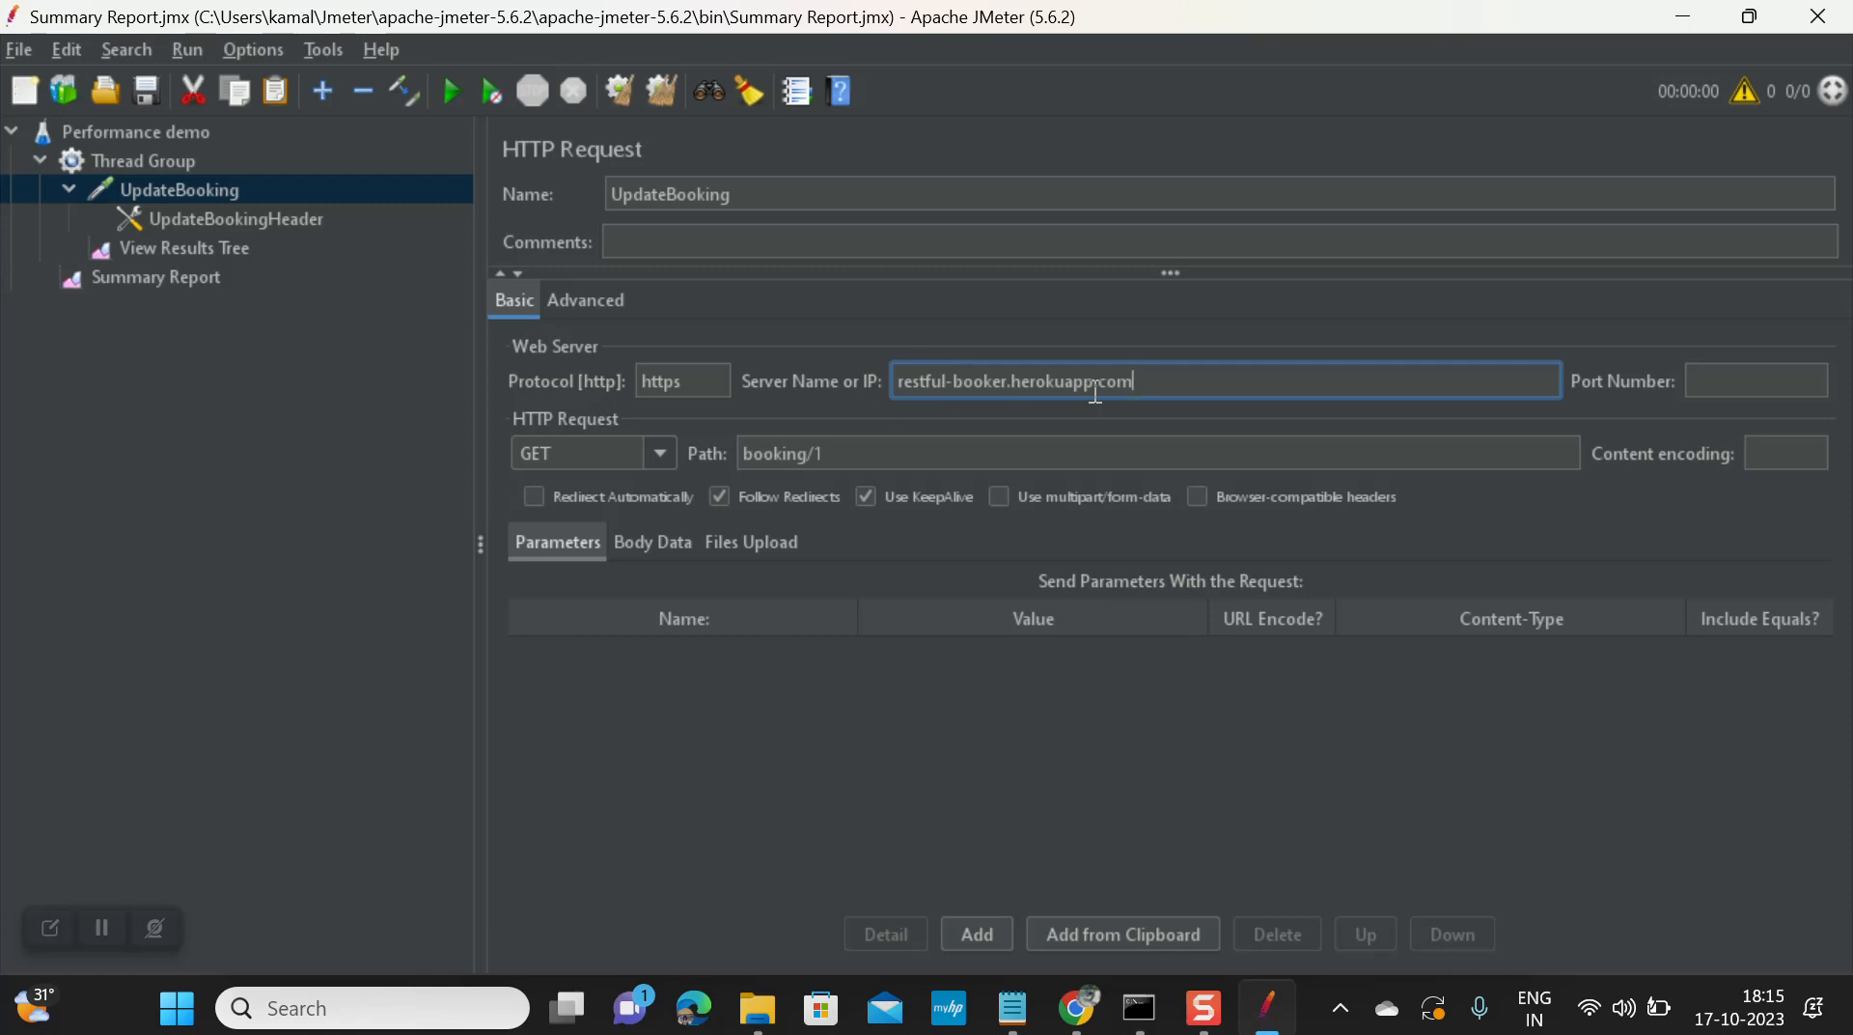
{"action": "left_click_drag", "start_coordinate": [1174, 391], "coordinate": [929, 384]}
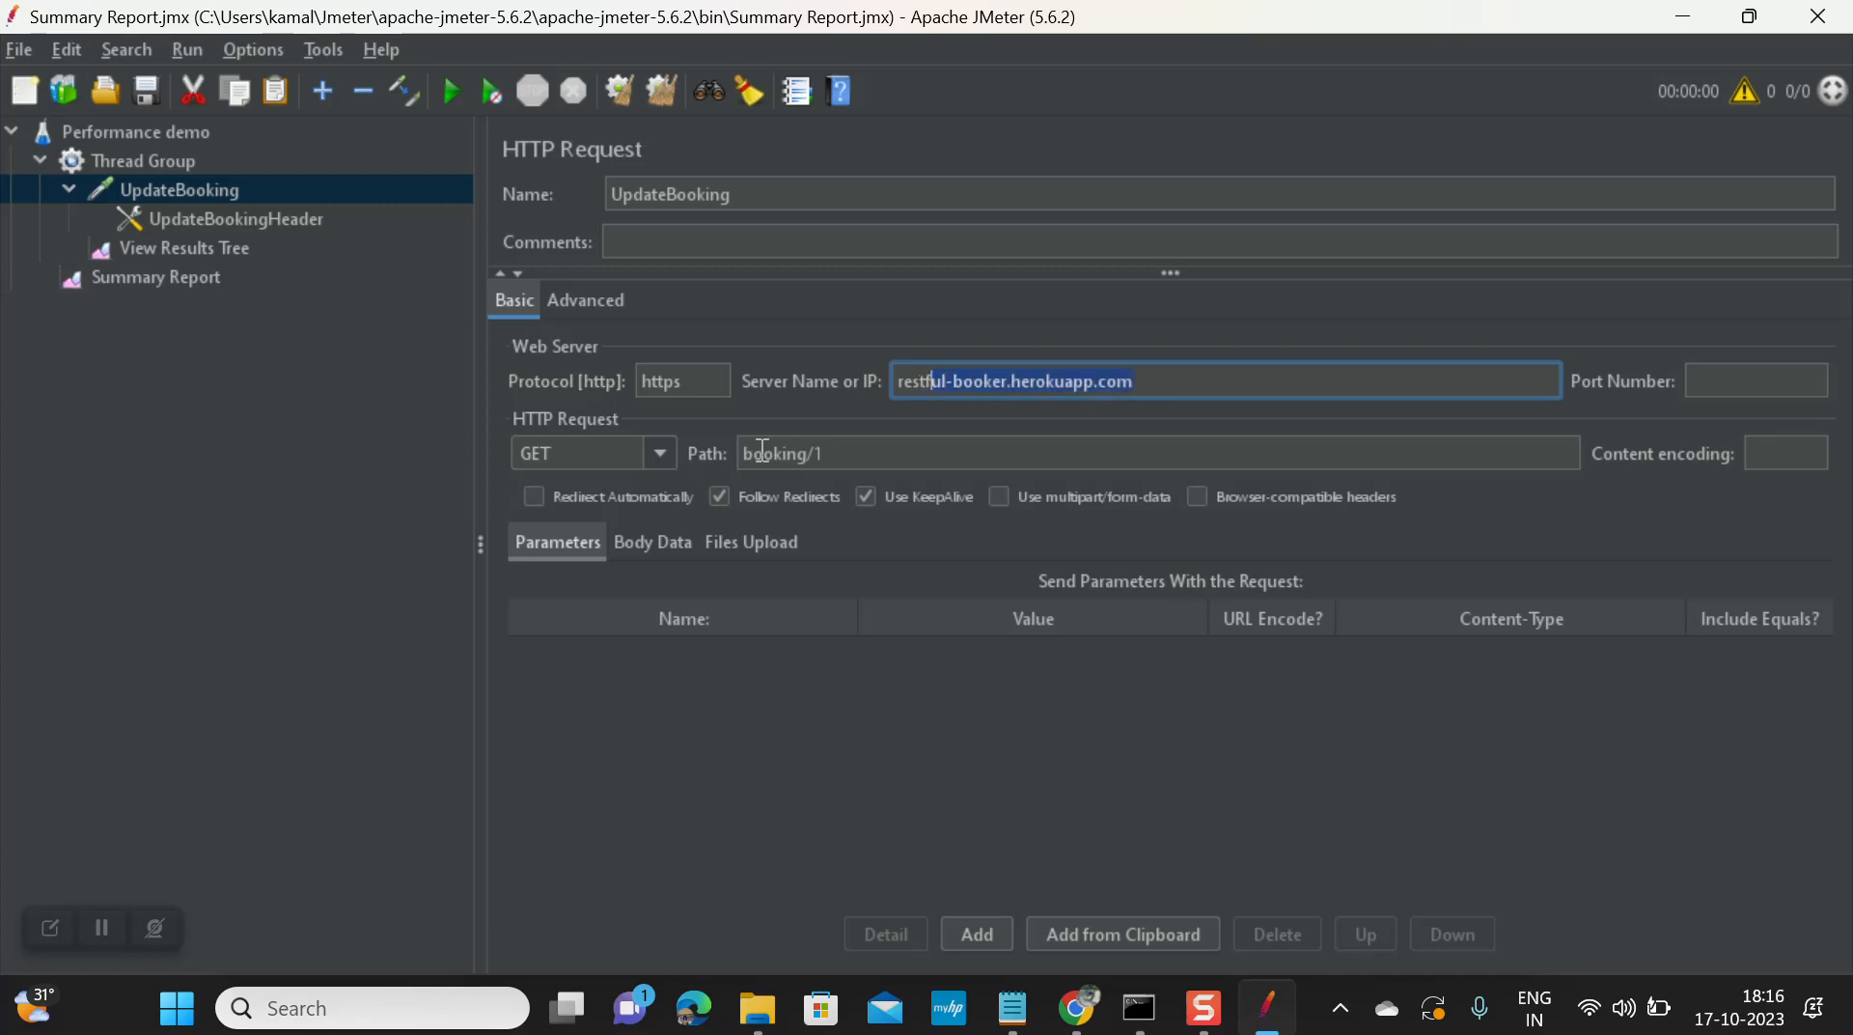
Step: Add a Content-Type: application/json header to UpdateBookingHeader, copied from the API docs
{"action": "key", "text": "alt+Tab"}
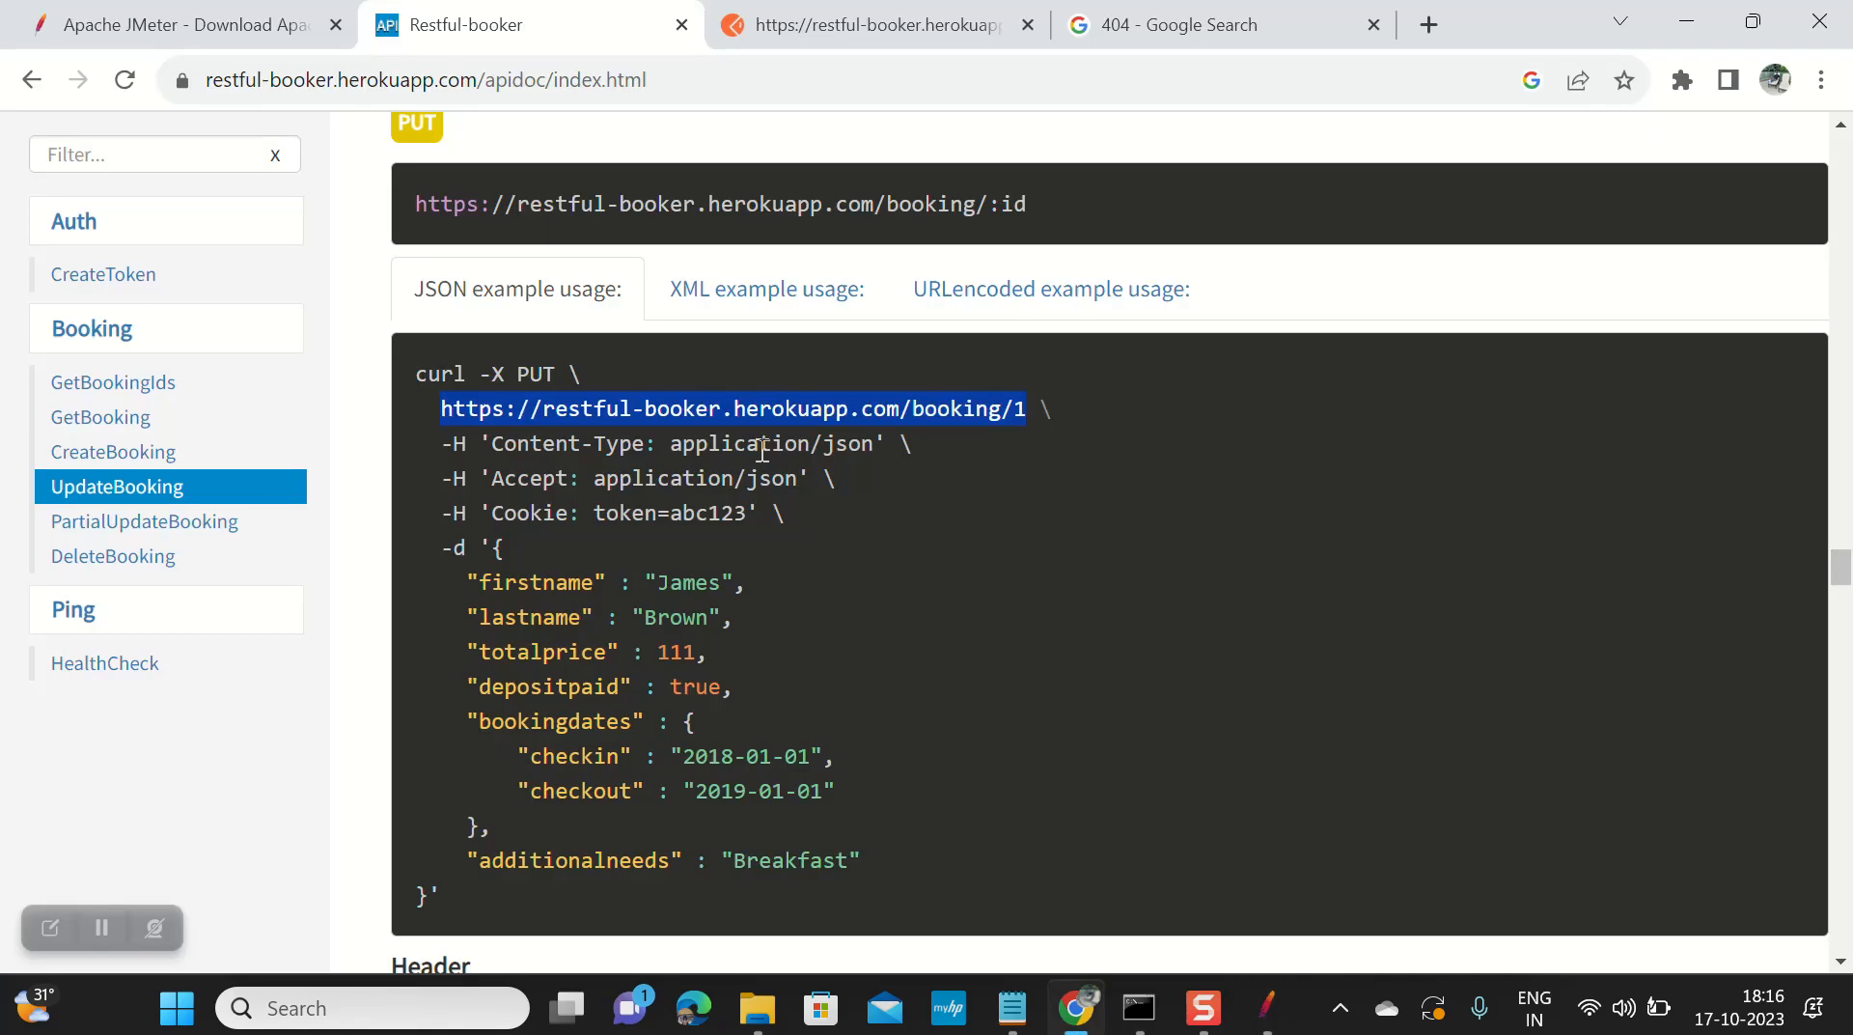
{"action": "scroll", "coordinate": [762, 447], "scroll_direction": "down", "scroll_amount": 1}
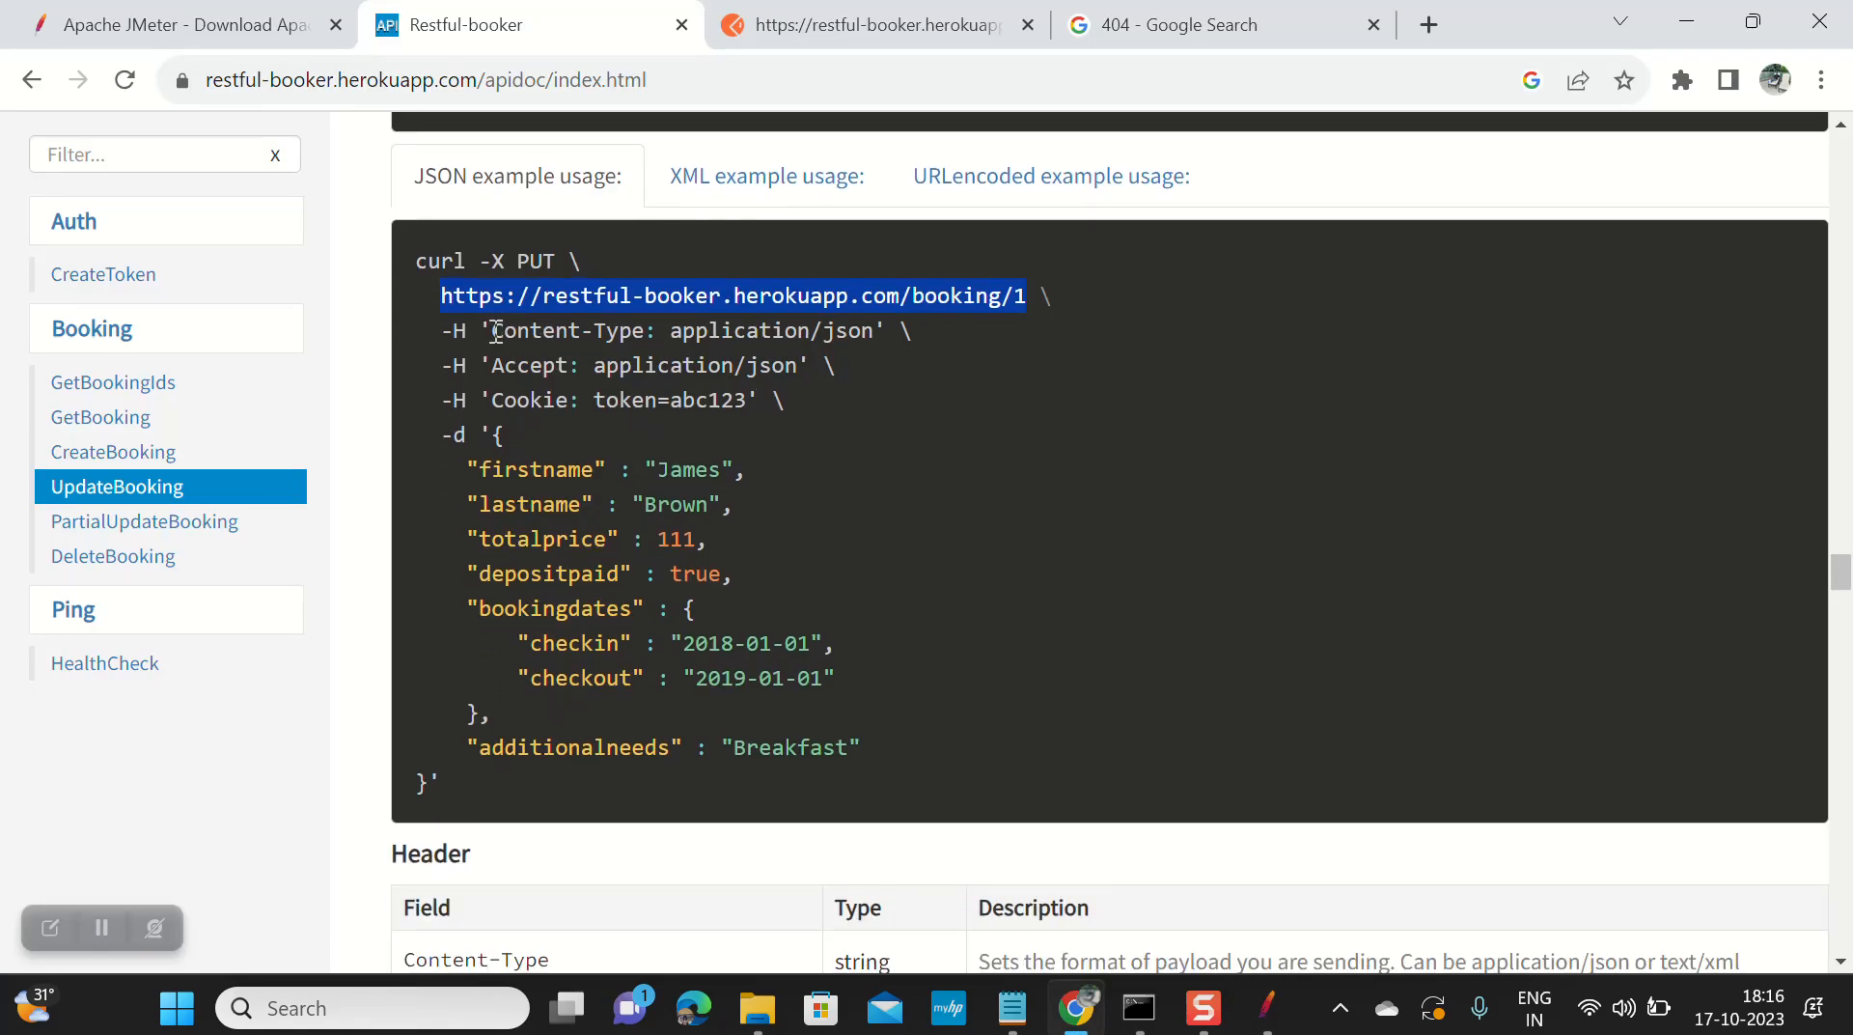
{"action": "left_click_drag", "start_coordinate": [496, 332], "coordinate": [642, 330]}
{"action": "key", "text": "ctrl+c"}
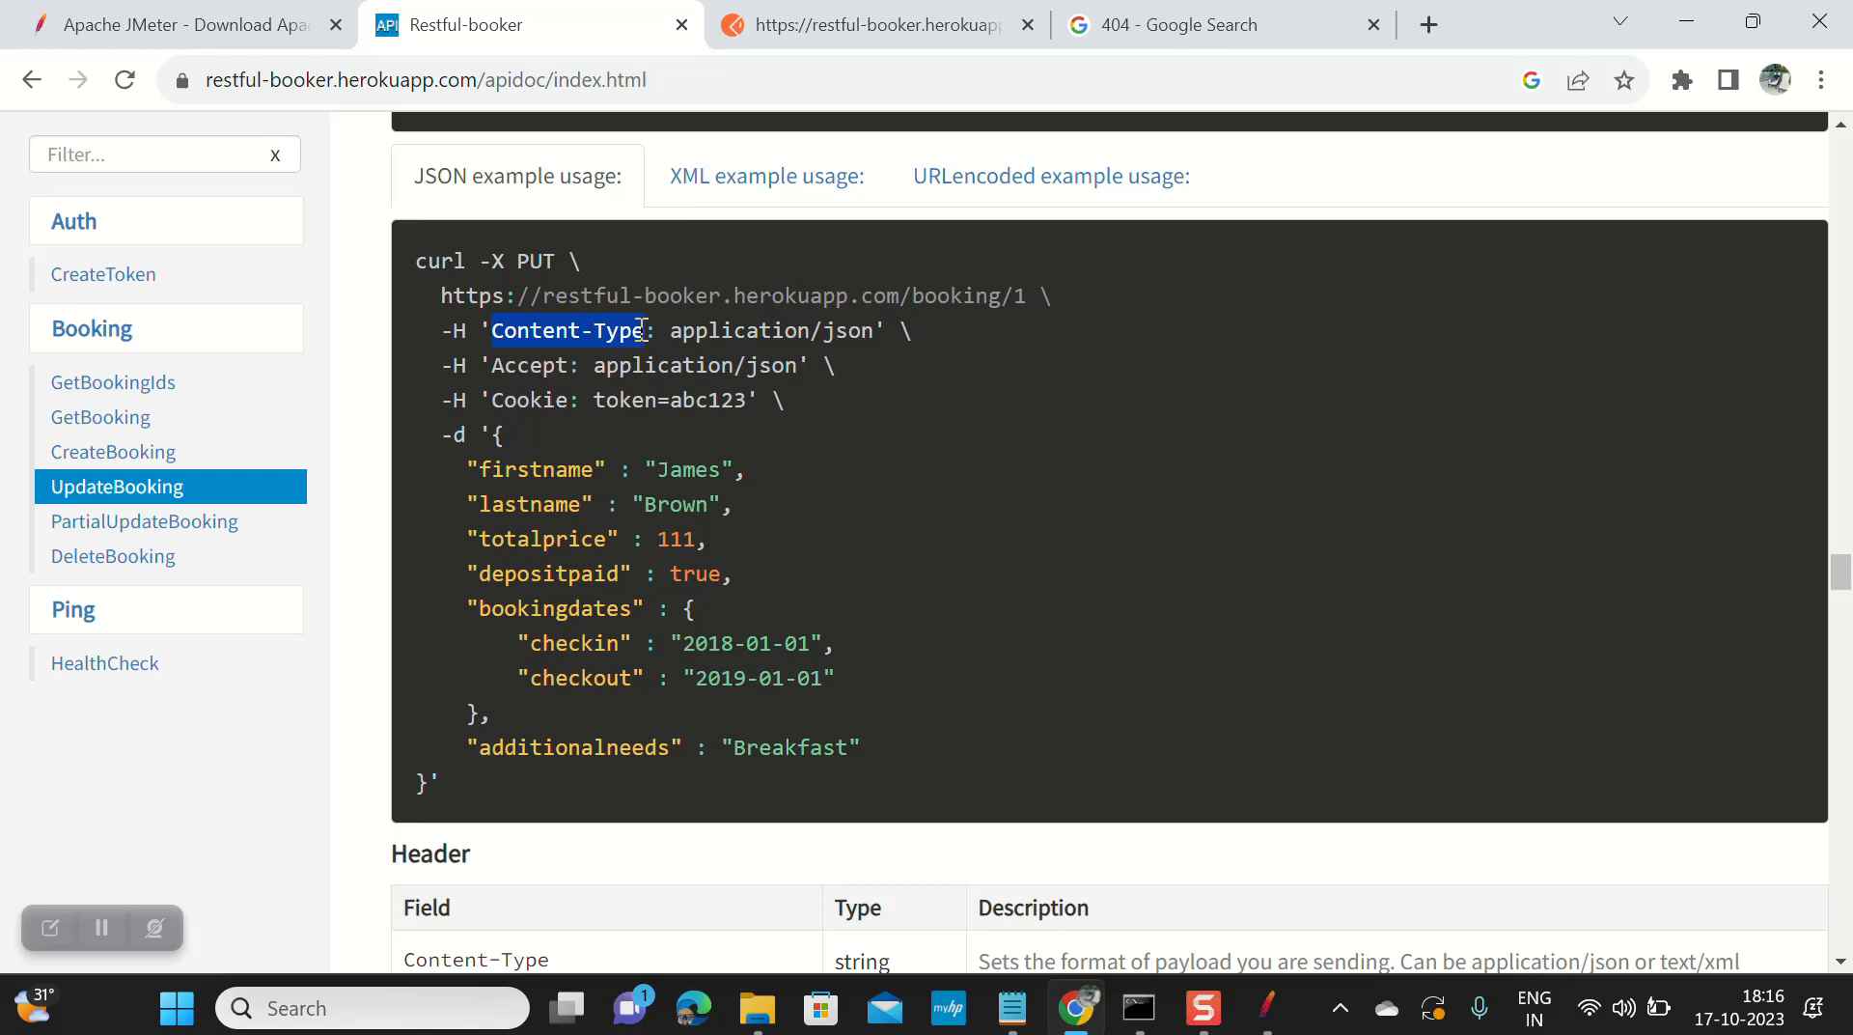
{"action": "key", "text": "alt+Tab"}
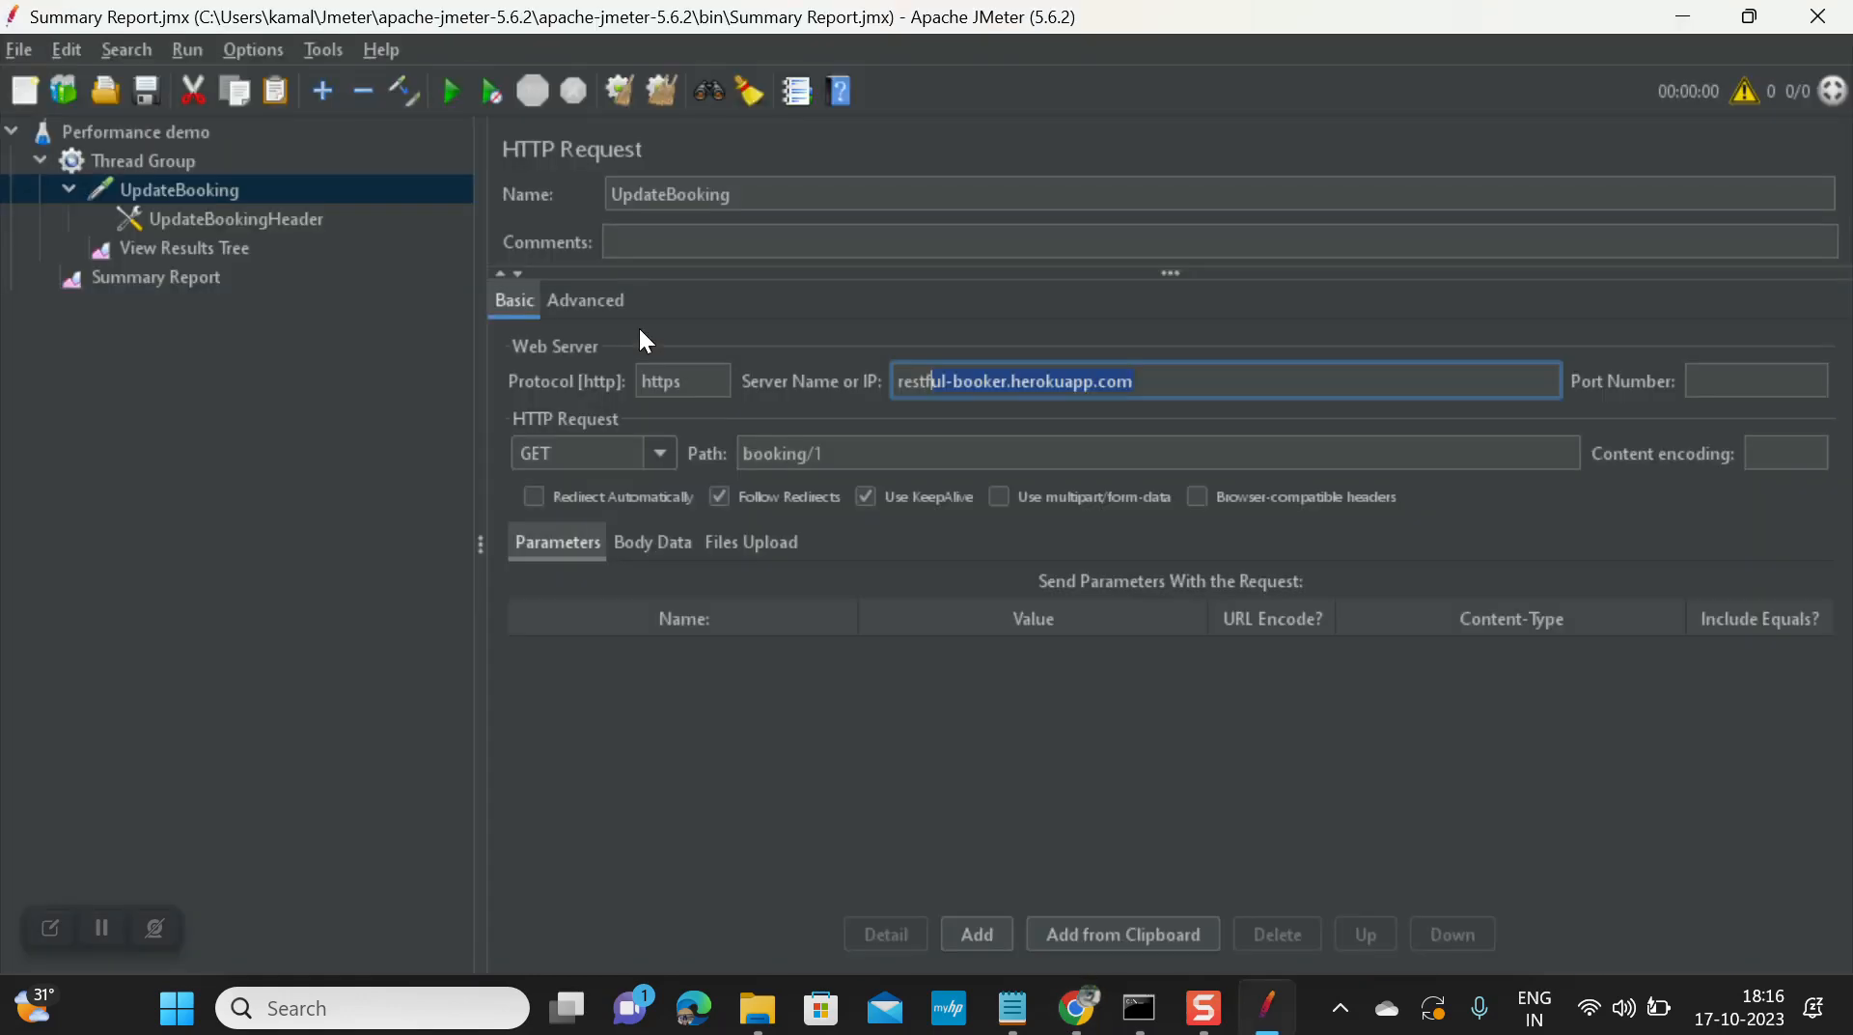
{"action": "left_click", "coordinate": [257, 220]}
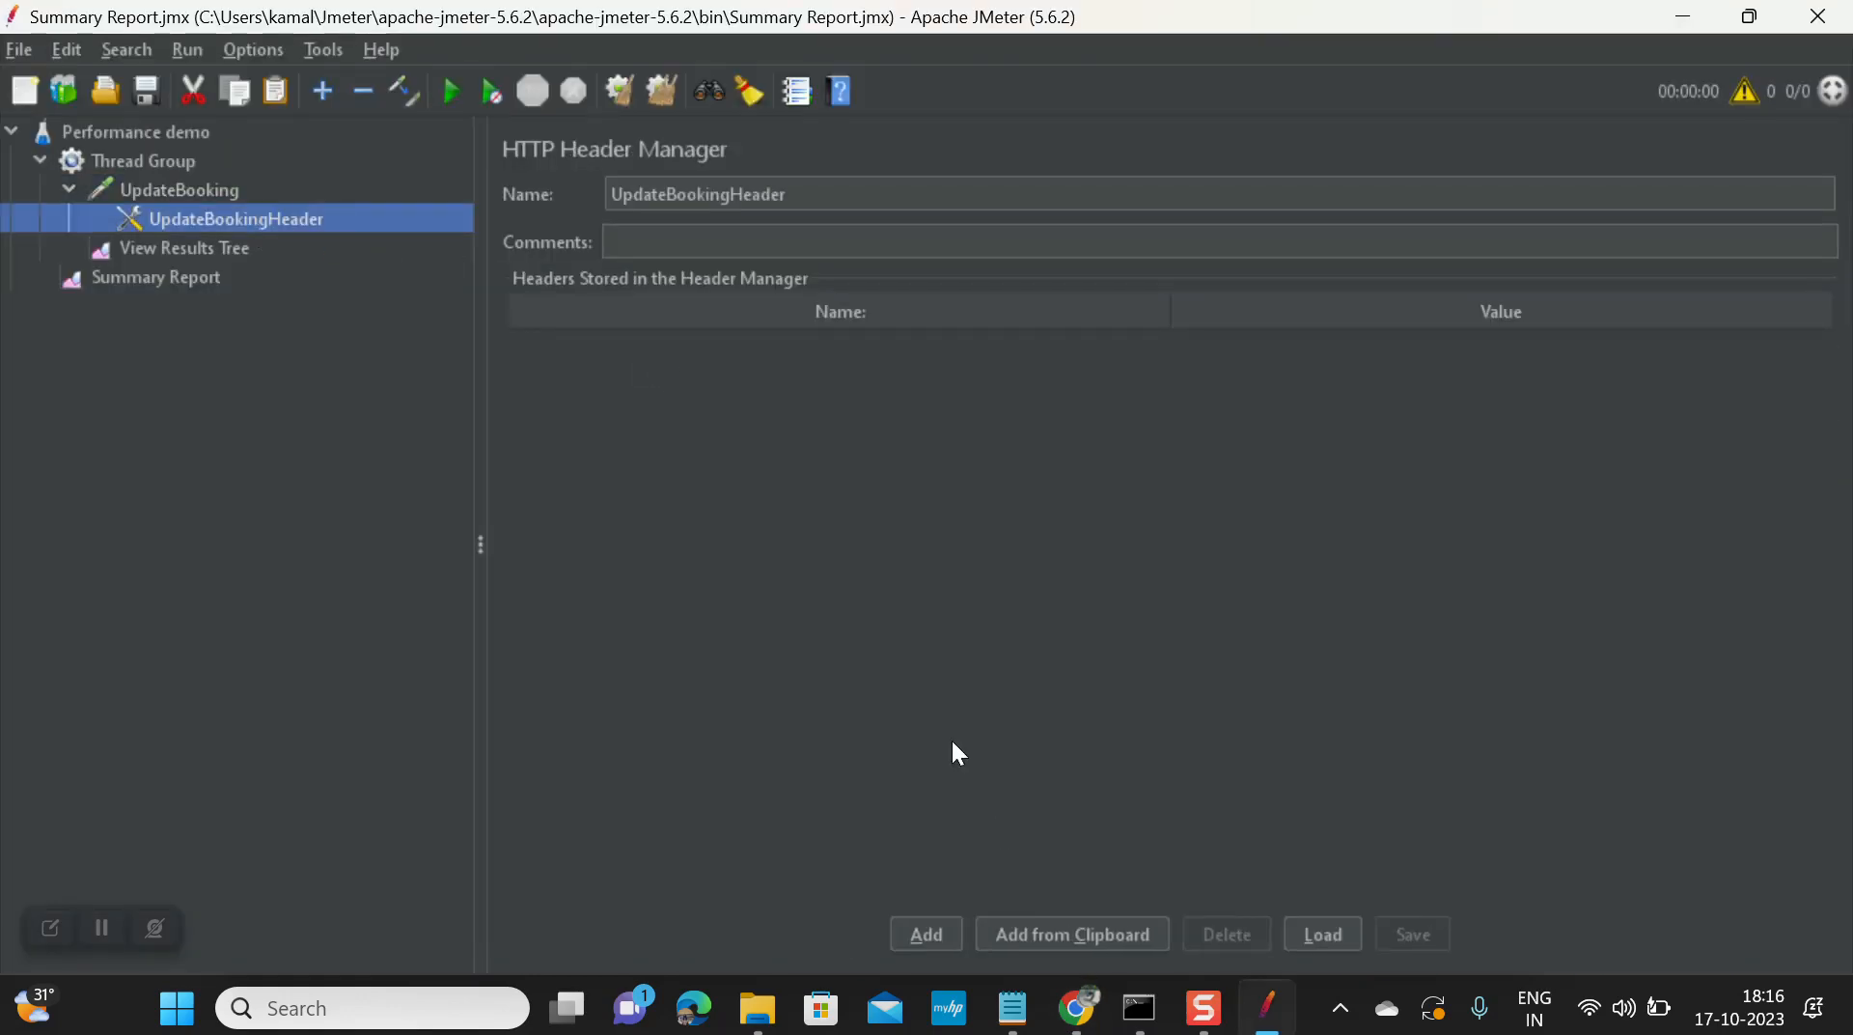
{"action": "left_click", "coordinate": [935, 922]}
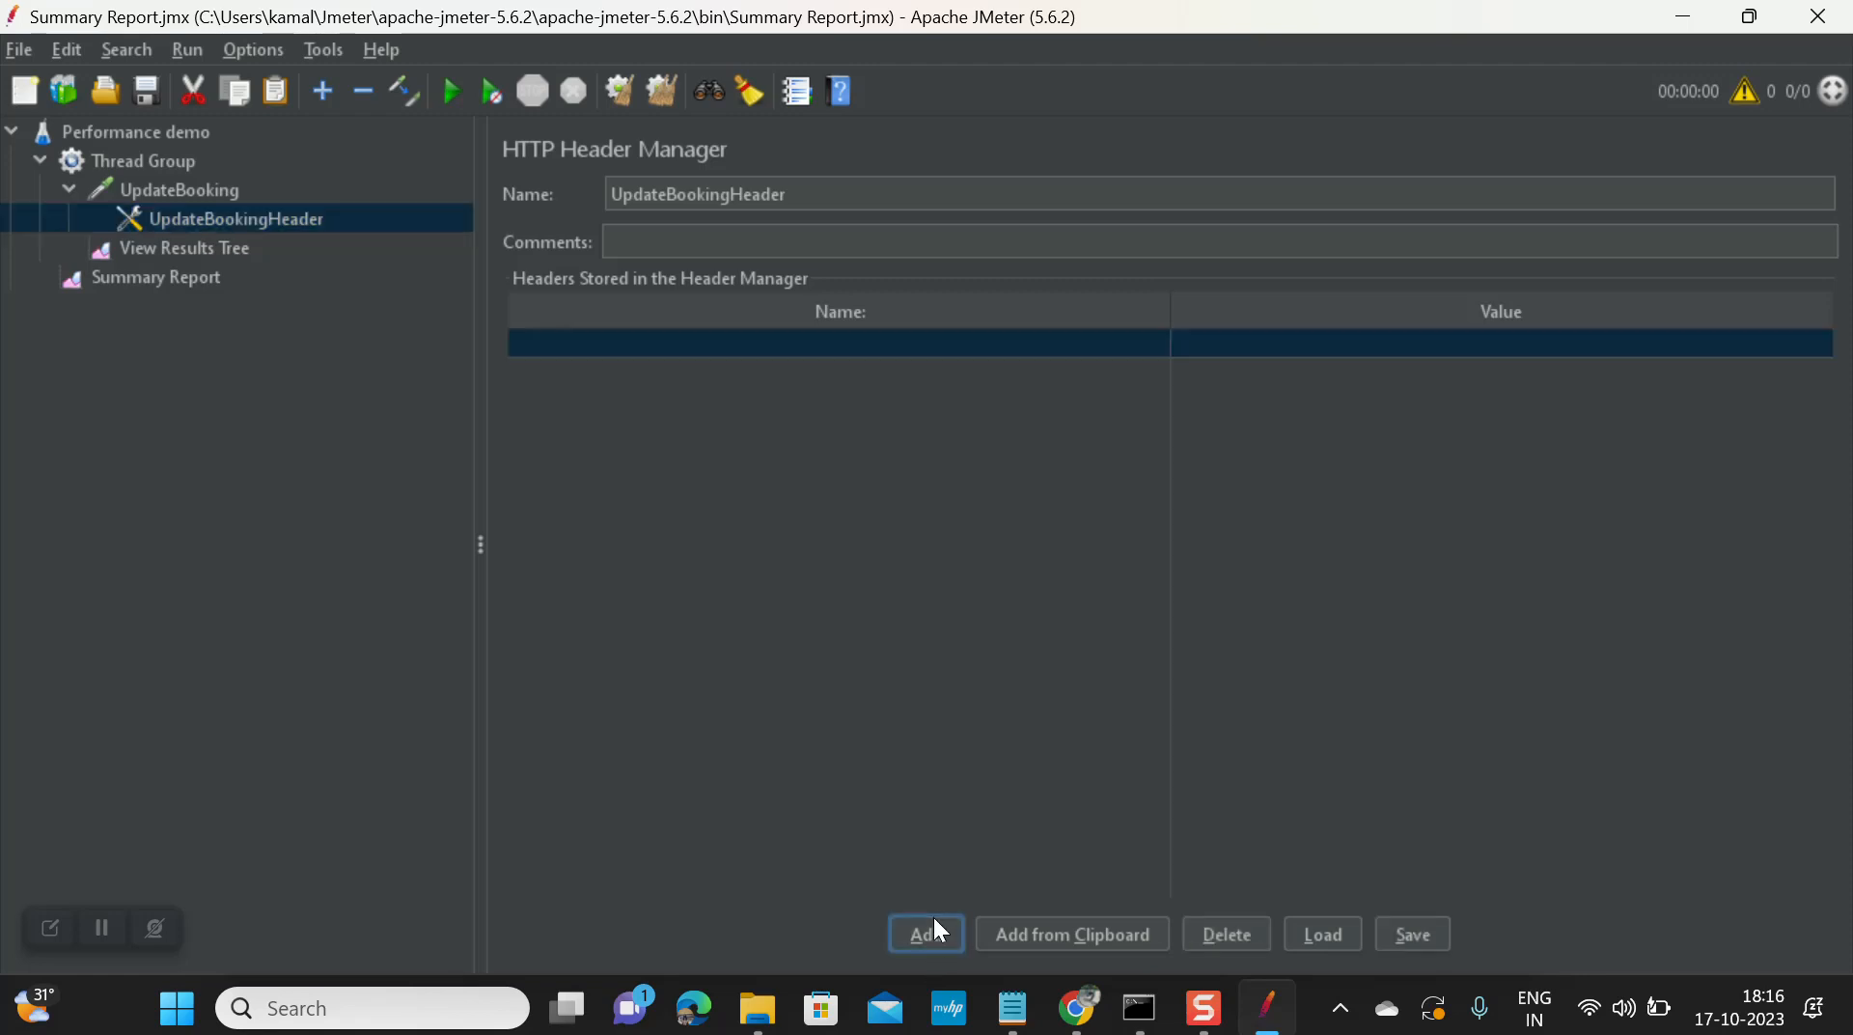
{"action": "double_click", "coordinate": [758, 346]}
{"action": "key", "text": "ctrl+v"}
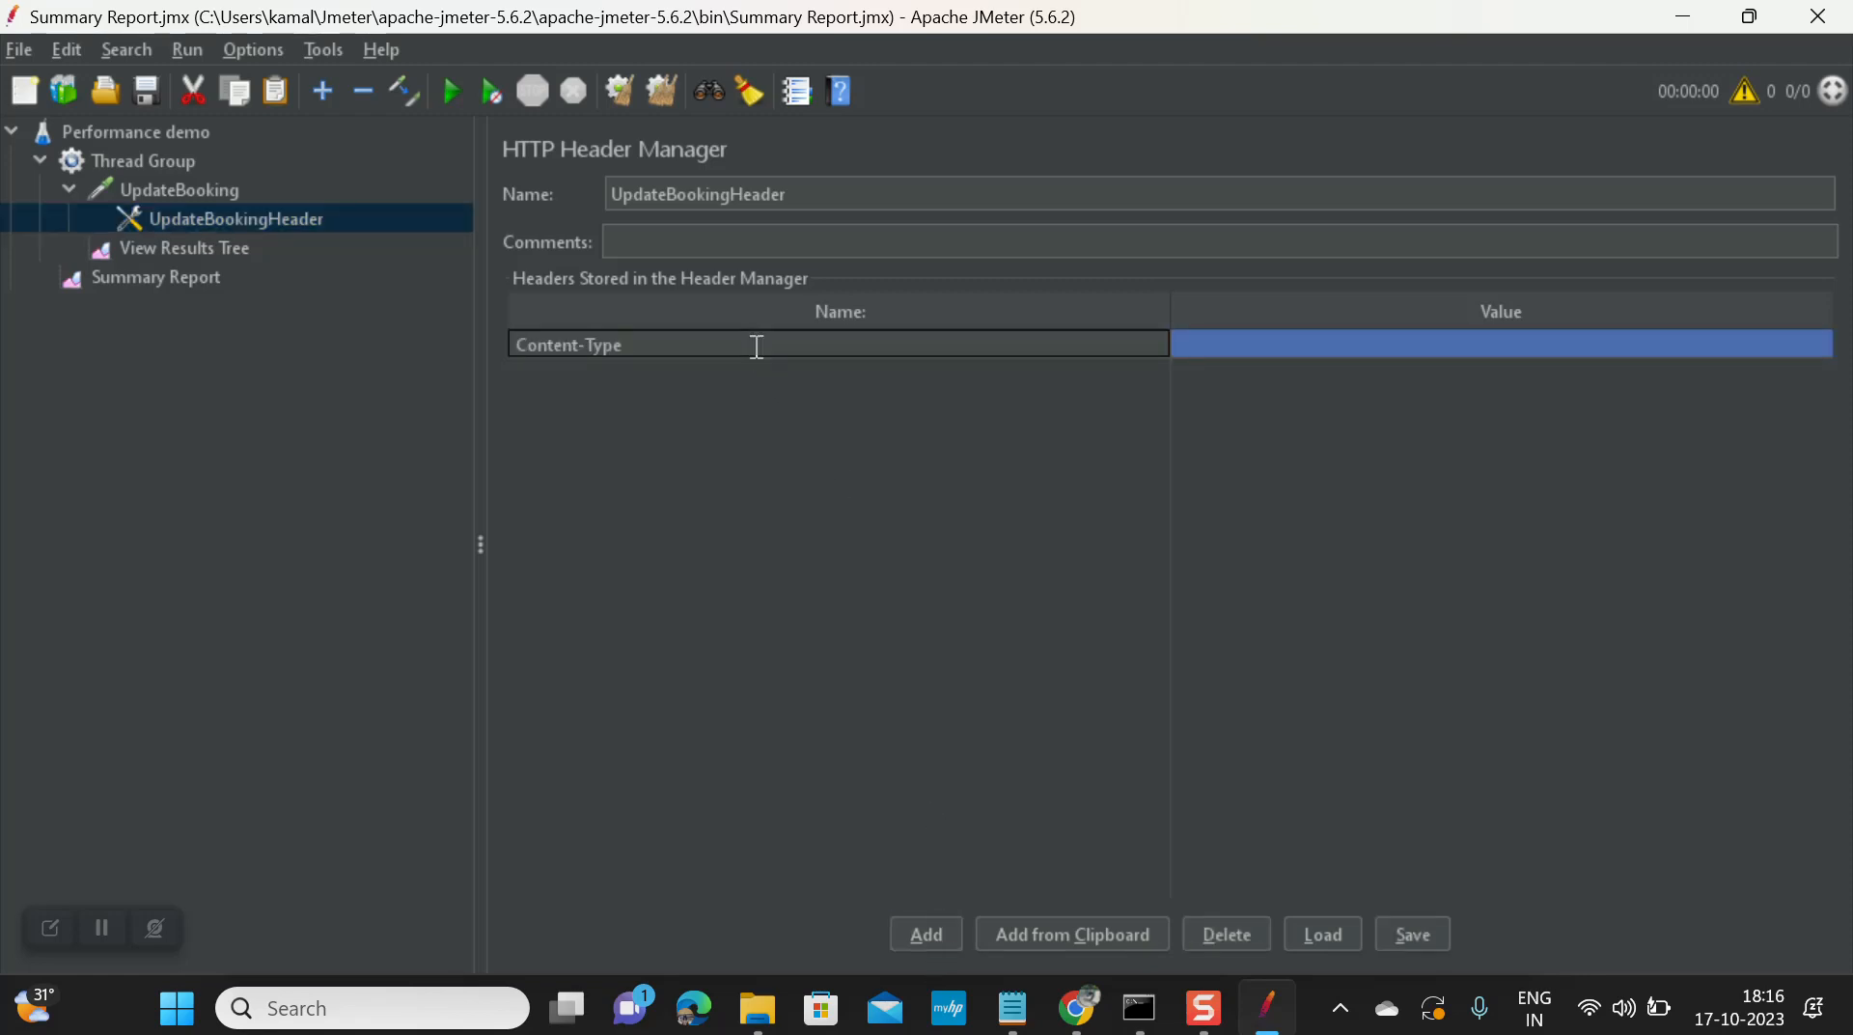
{"action": "double_click", "coordinate": [1253, 344]}
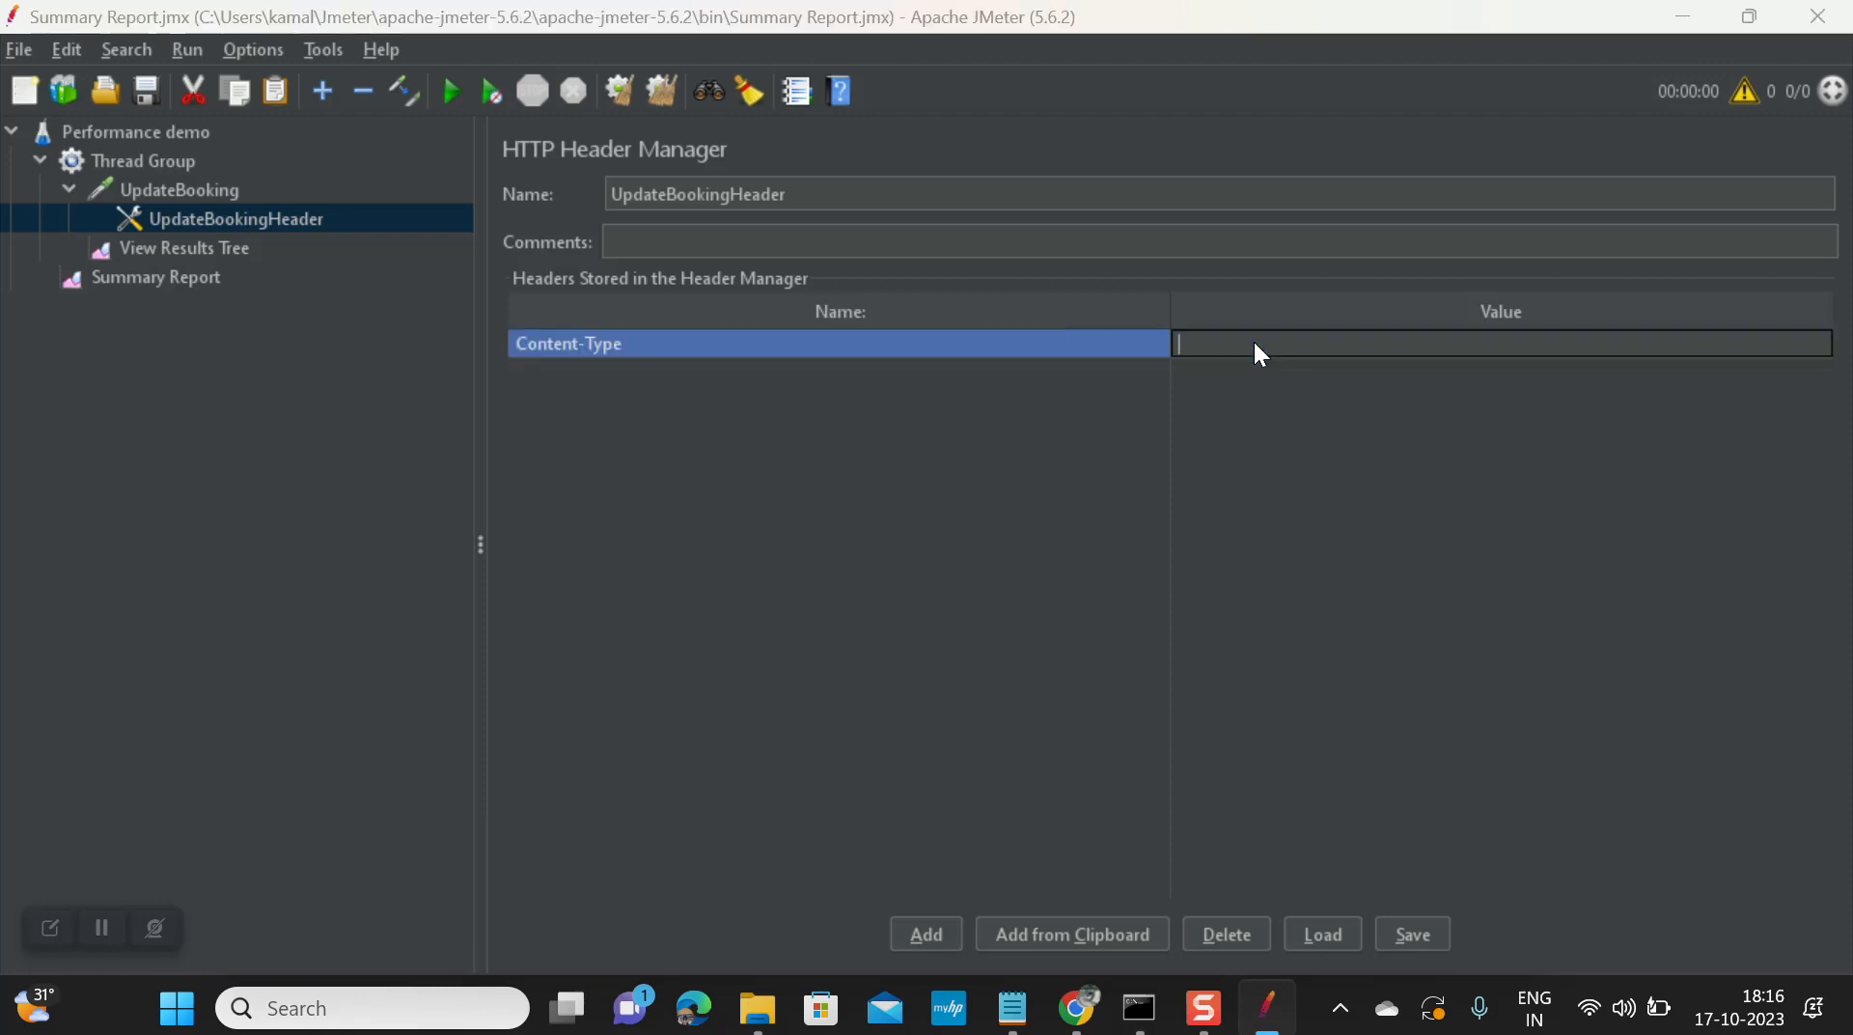
{"action": "key", "text": "alt+Tab"}
{"action": "left_click_drag", "start_coordinate": [671, 330], "coordinate": [871, 330]}
{"action": "key", "text": "ctrl+c"}
{"action": "key", "text": "alt+Tab"}
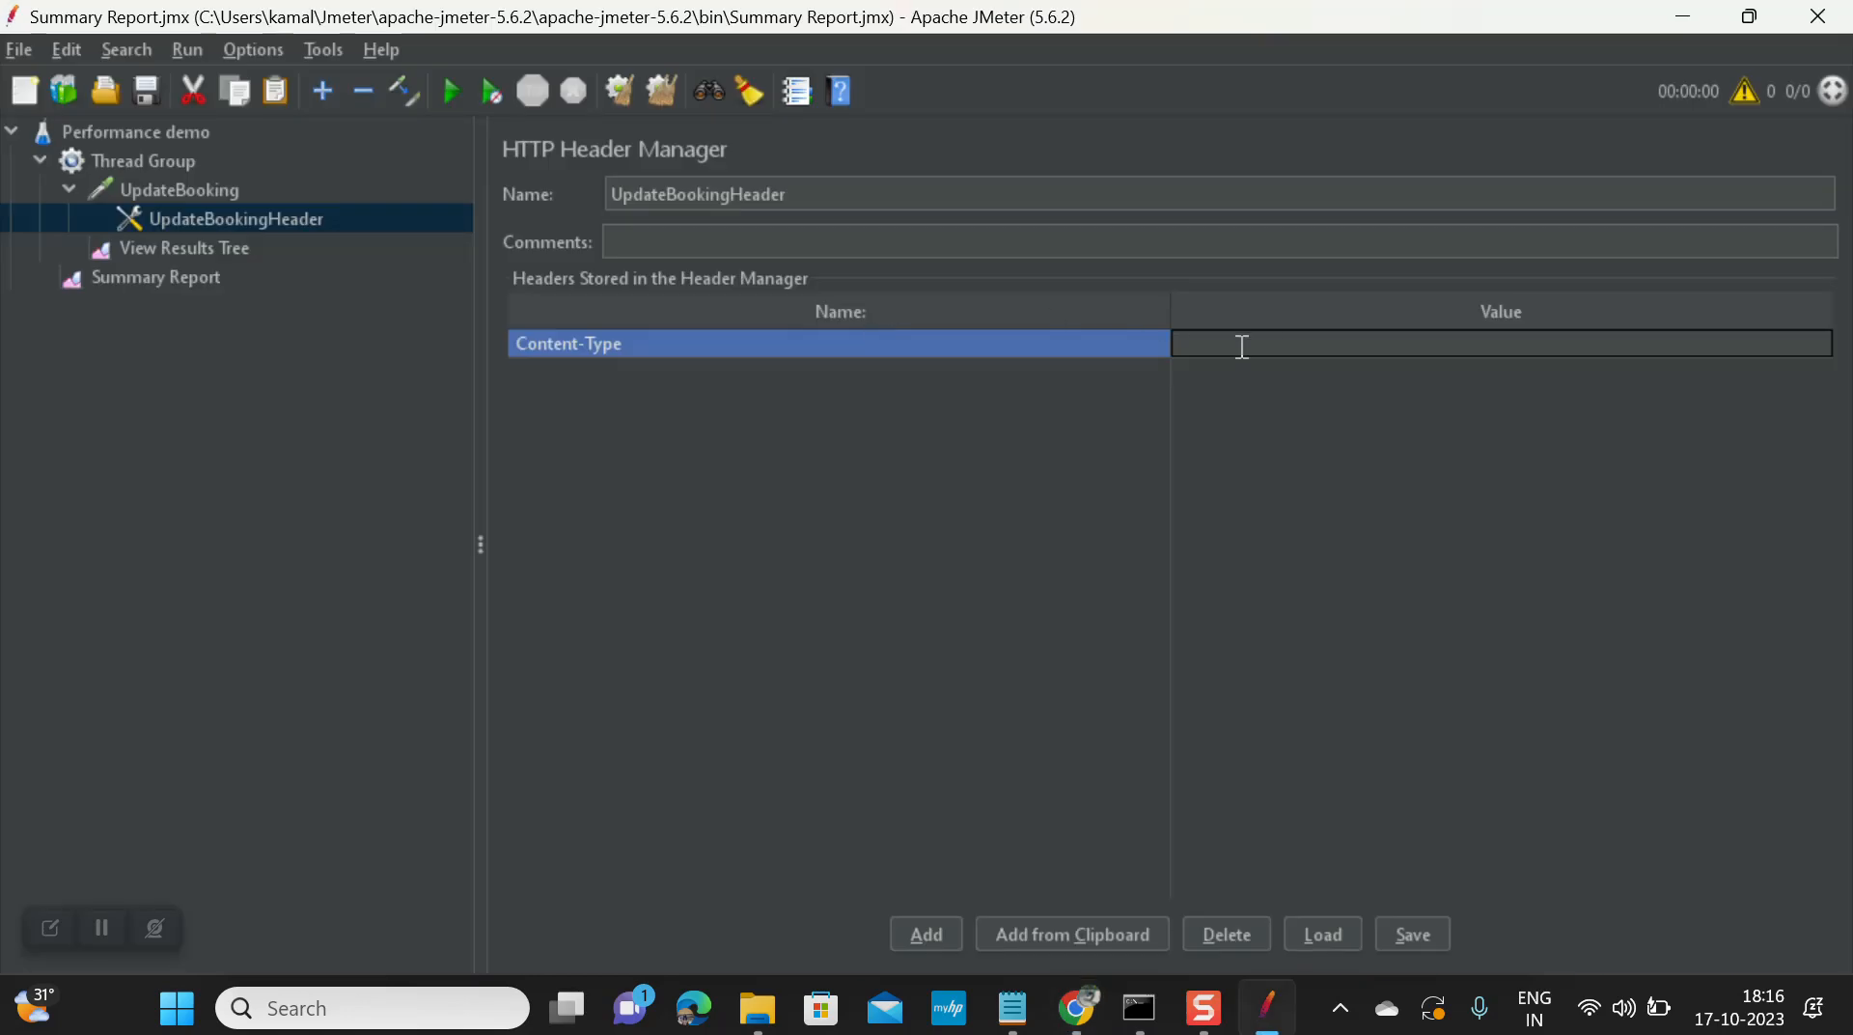
{"action": "key", "text": "ctrl+v"}
Step: Add an Accept: application/json header row
{"action": "key", "text": "alt+Tab"}
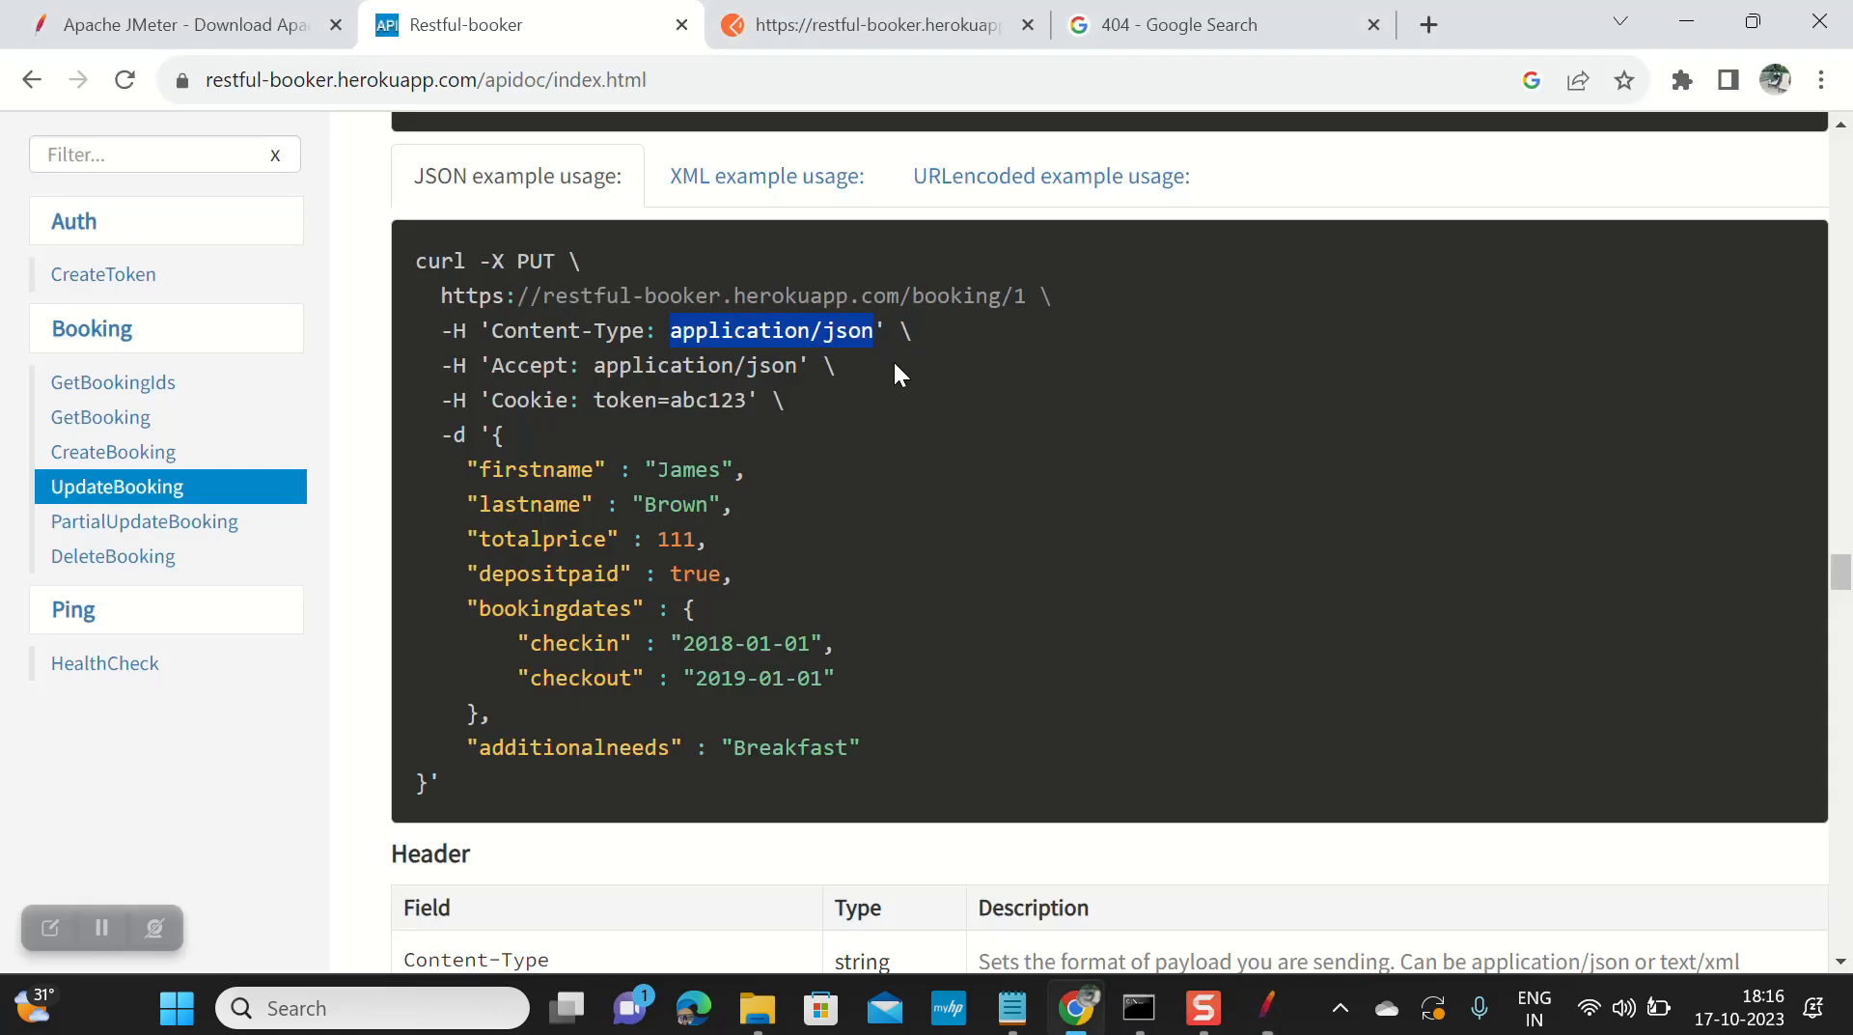
{"action": "double_click", "coordinate": [516, 362]}
{"action": "key", "text": "ctrl+c"}
{"action": "key", "text": "alt+Tab"}
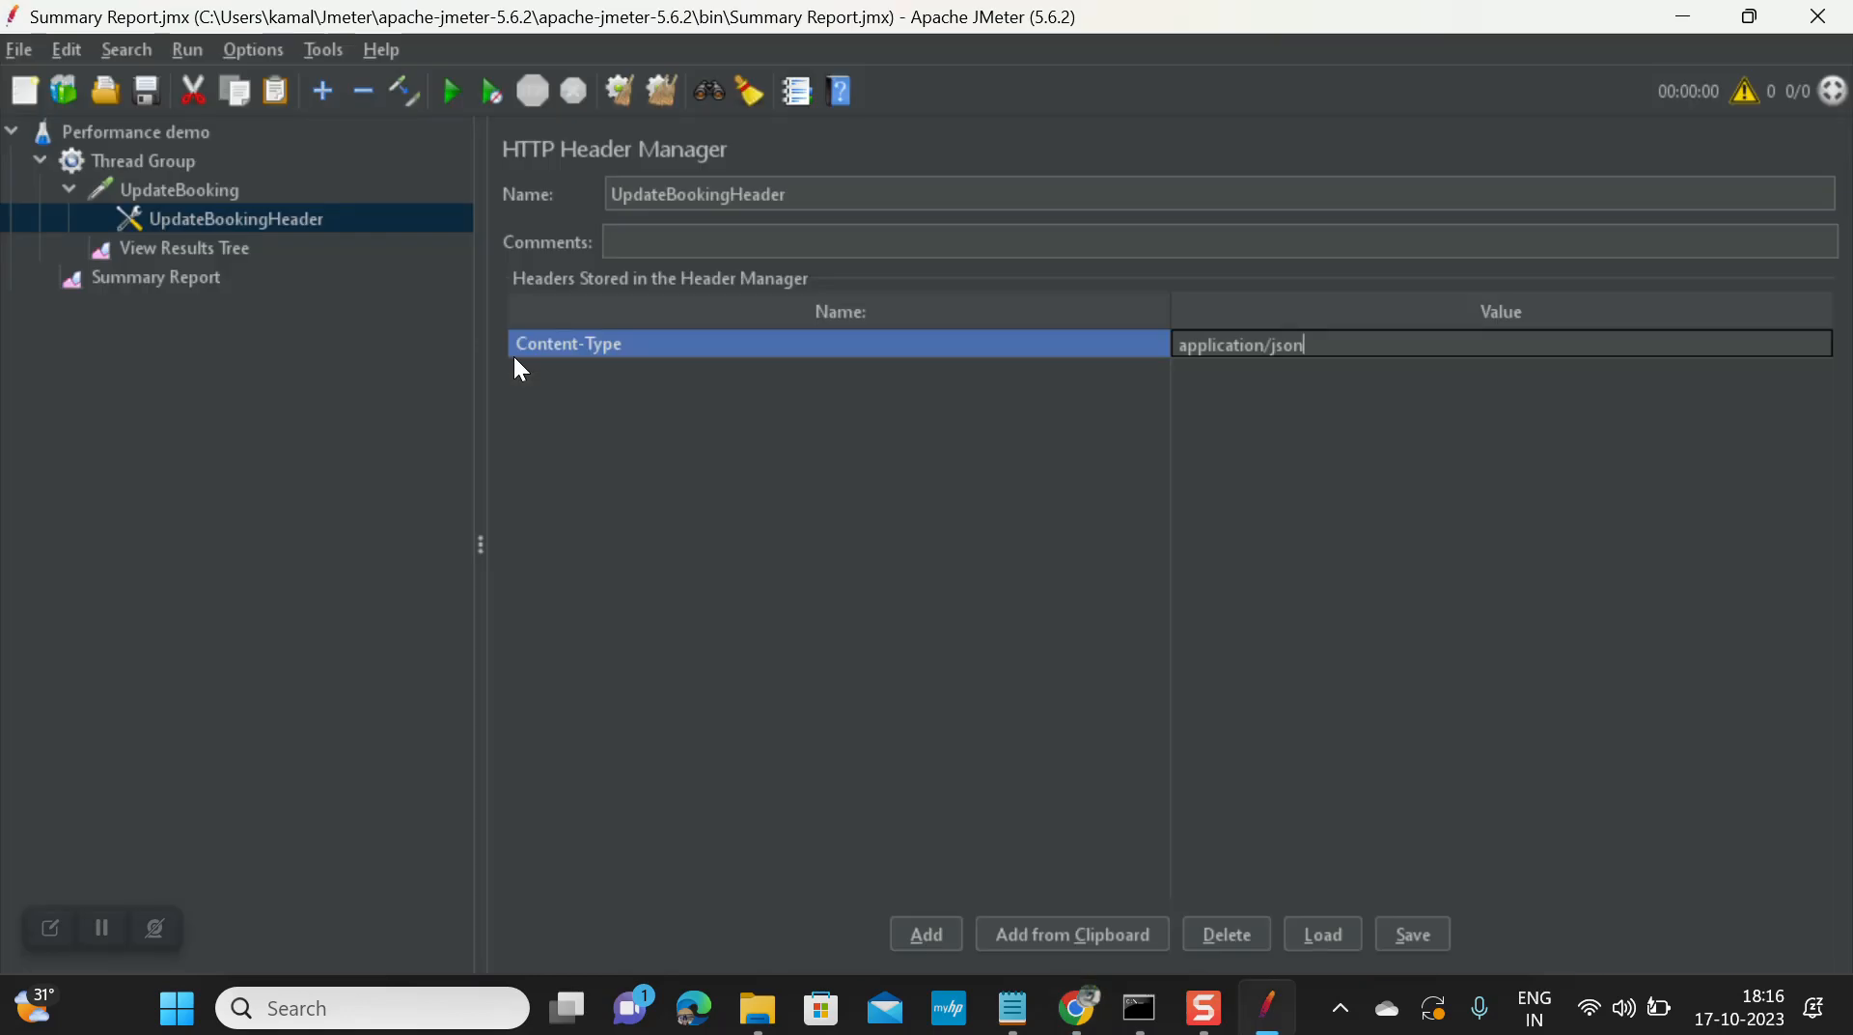
{"action": "left_click", "coordinate": [919, 934]}
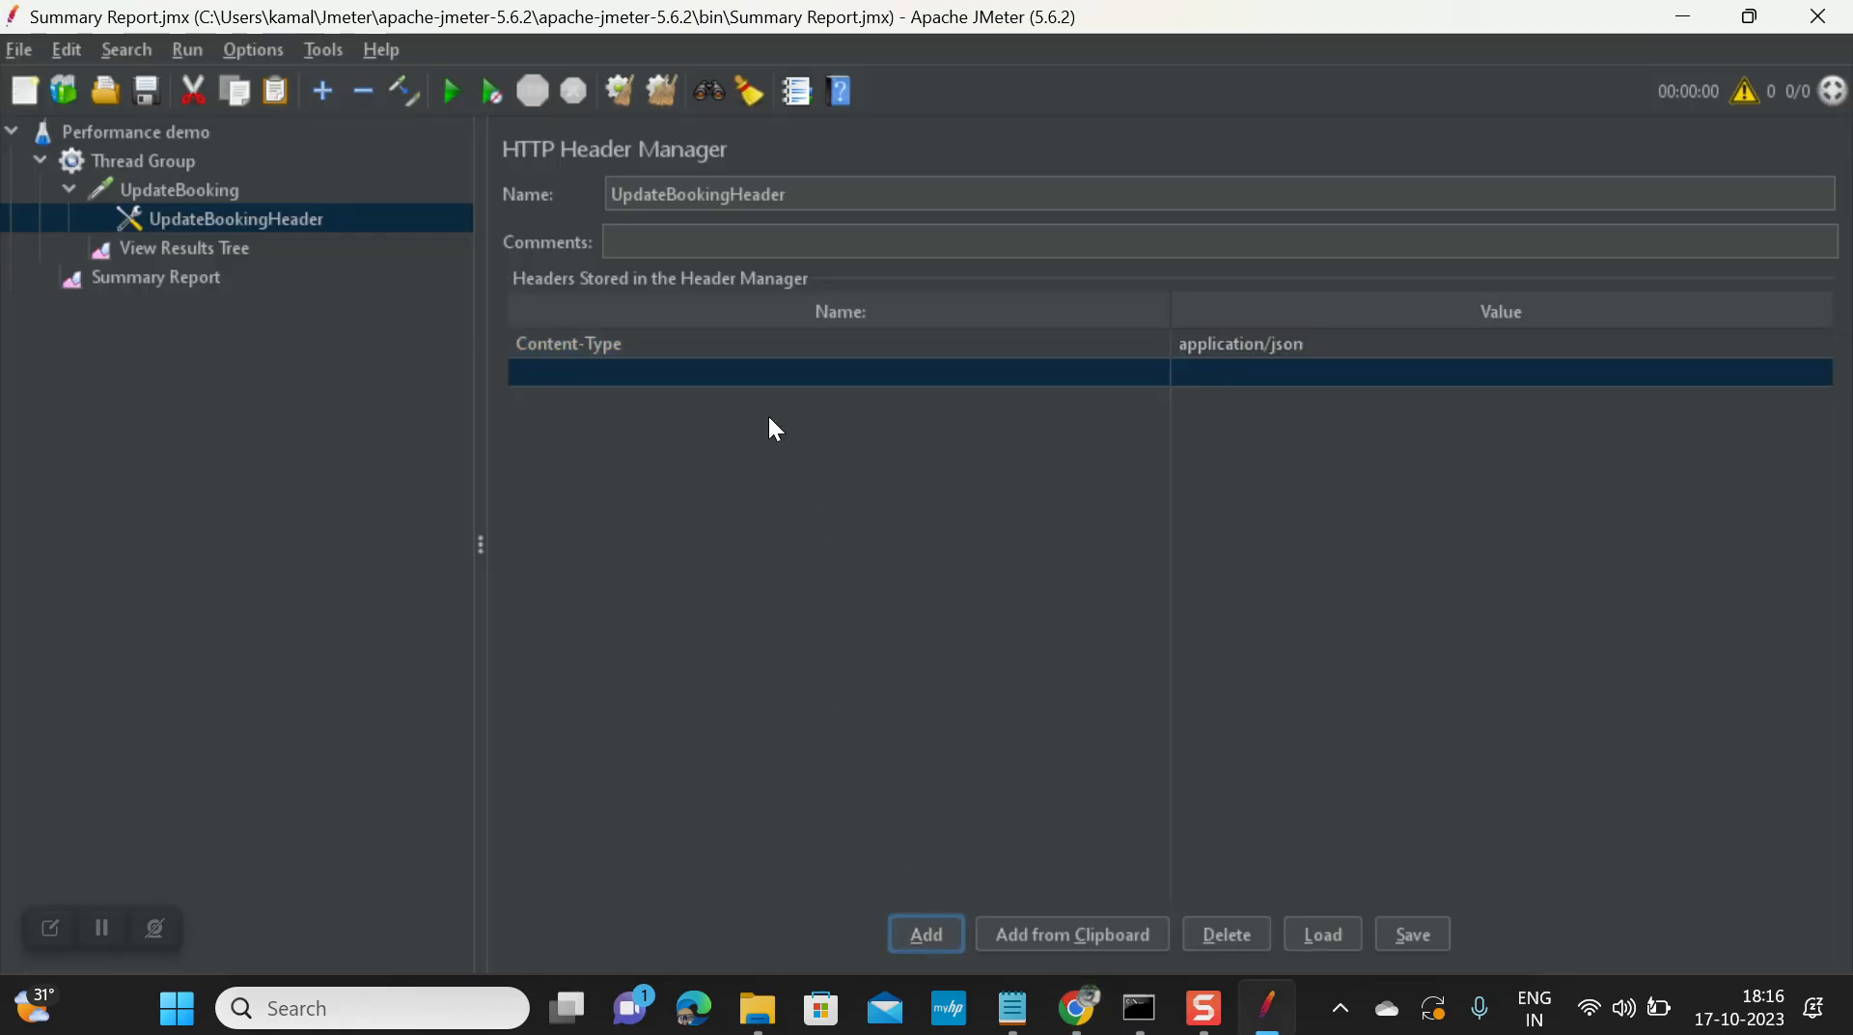
{"action": "double_click", "coordinate": [709, 370]}
{"action": "key", "text": "ctrl+v"}
{"action": "key", "text": "alt+Tab"}
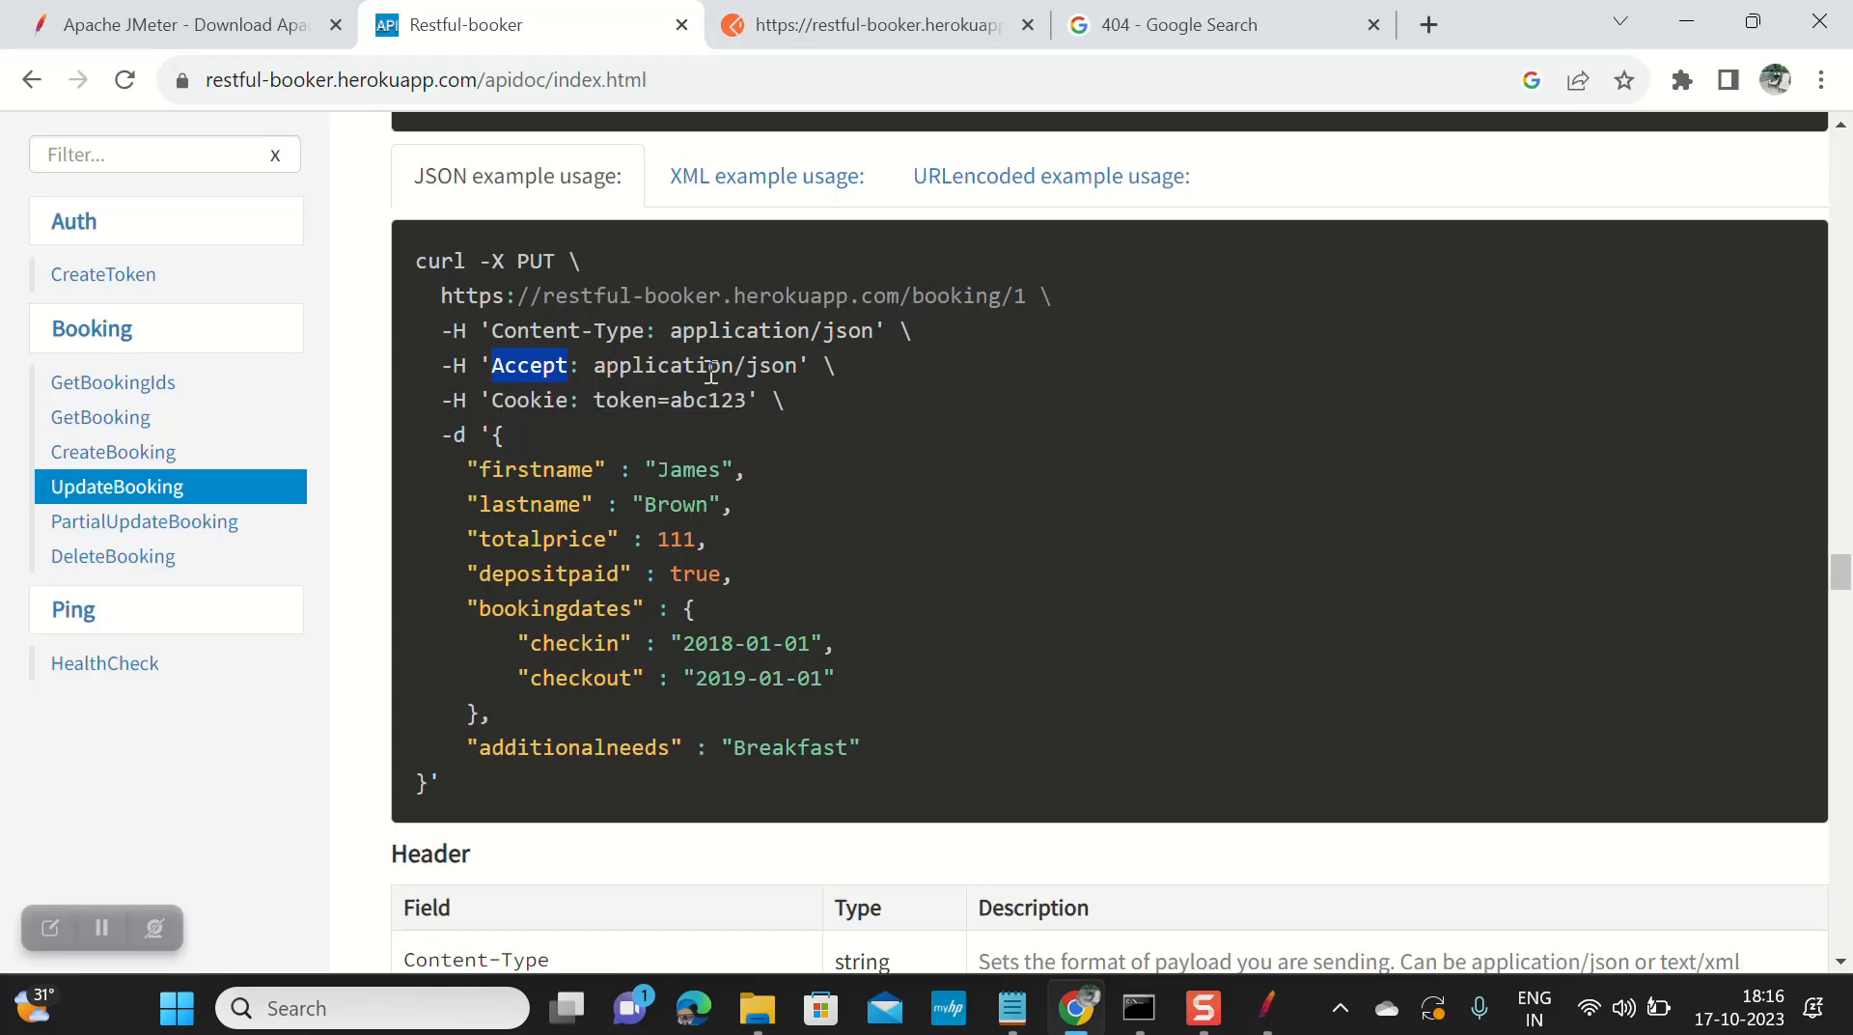
{"action": "left_click", "coordinate": [598, 366]}
{"action": "left_click_drag", "start_coordinate": [598, 367], "coordinate": [797, 367]}
{"action": "key", "text": "ctrl+c"}
{"action": "key", "text": "alt+Tab"}
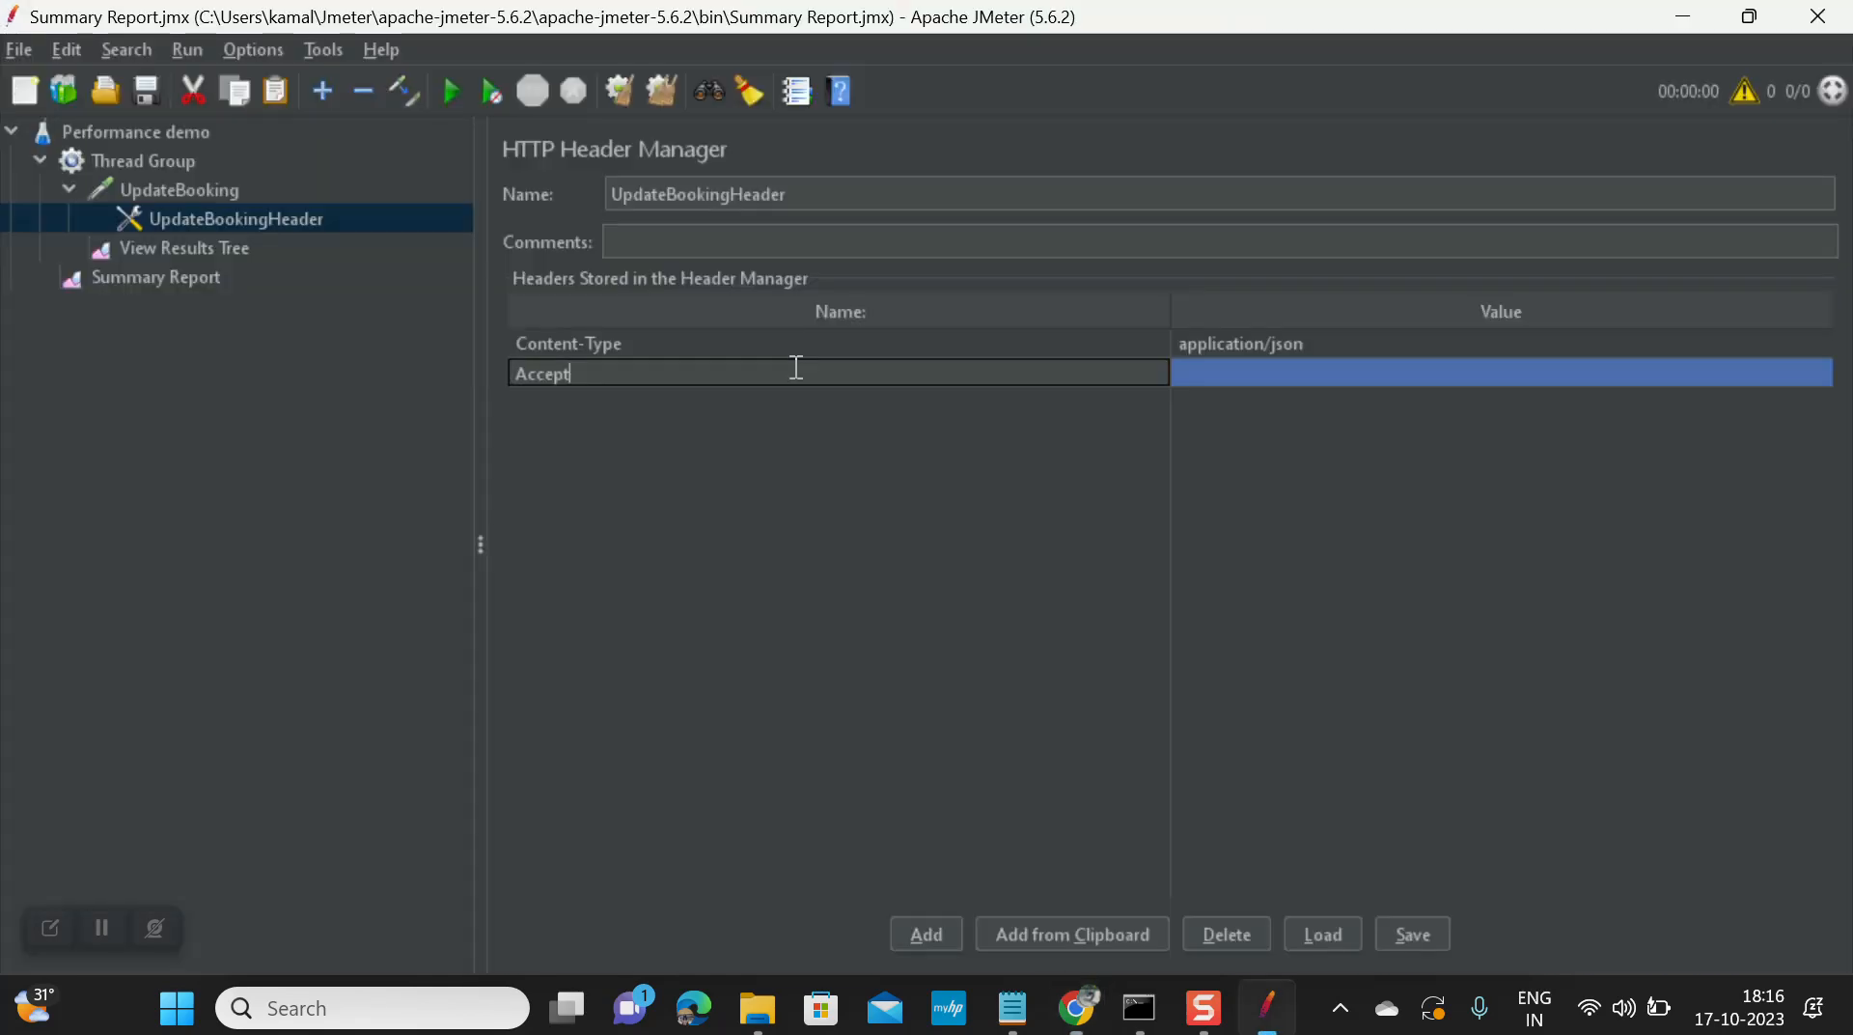
{"action": "double_click", "coordinate": [1240, 373]}
{"action": "key", "text": "ctrl+v"}
Step: Add a Cookie header row carrying the sample token value from the docs
{"action": "key", "text": "alt+Tab"}
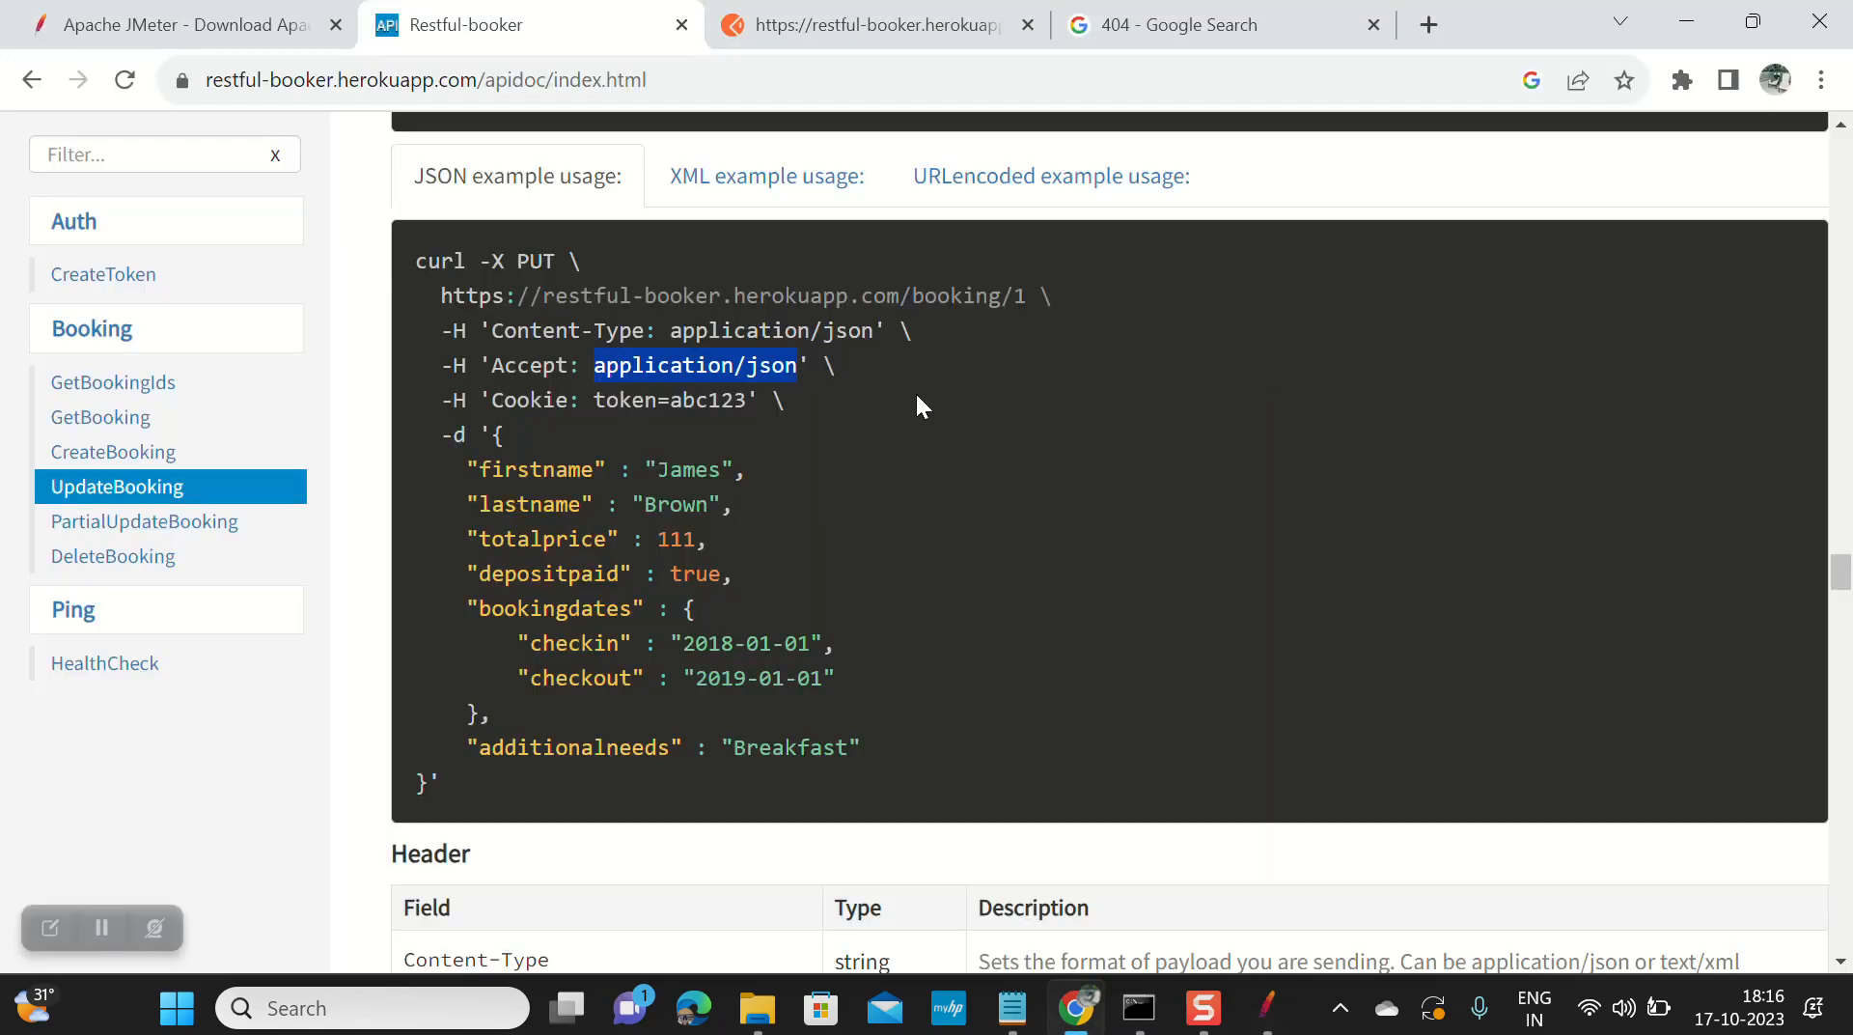
{"action": "left_click", "coordinate": [537, 399]}
{"action": "double_click", "coordinate": [537, 400]}
{"action": "key", "text": "ctrl+c"}
{"action": "key", "text": "alt+Tab"}
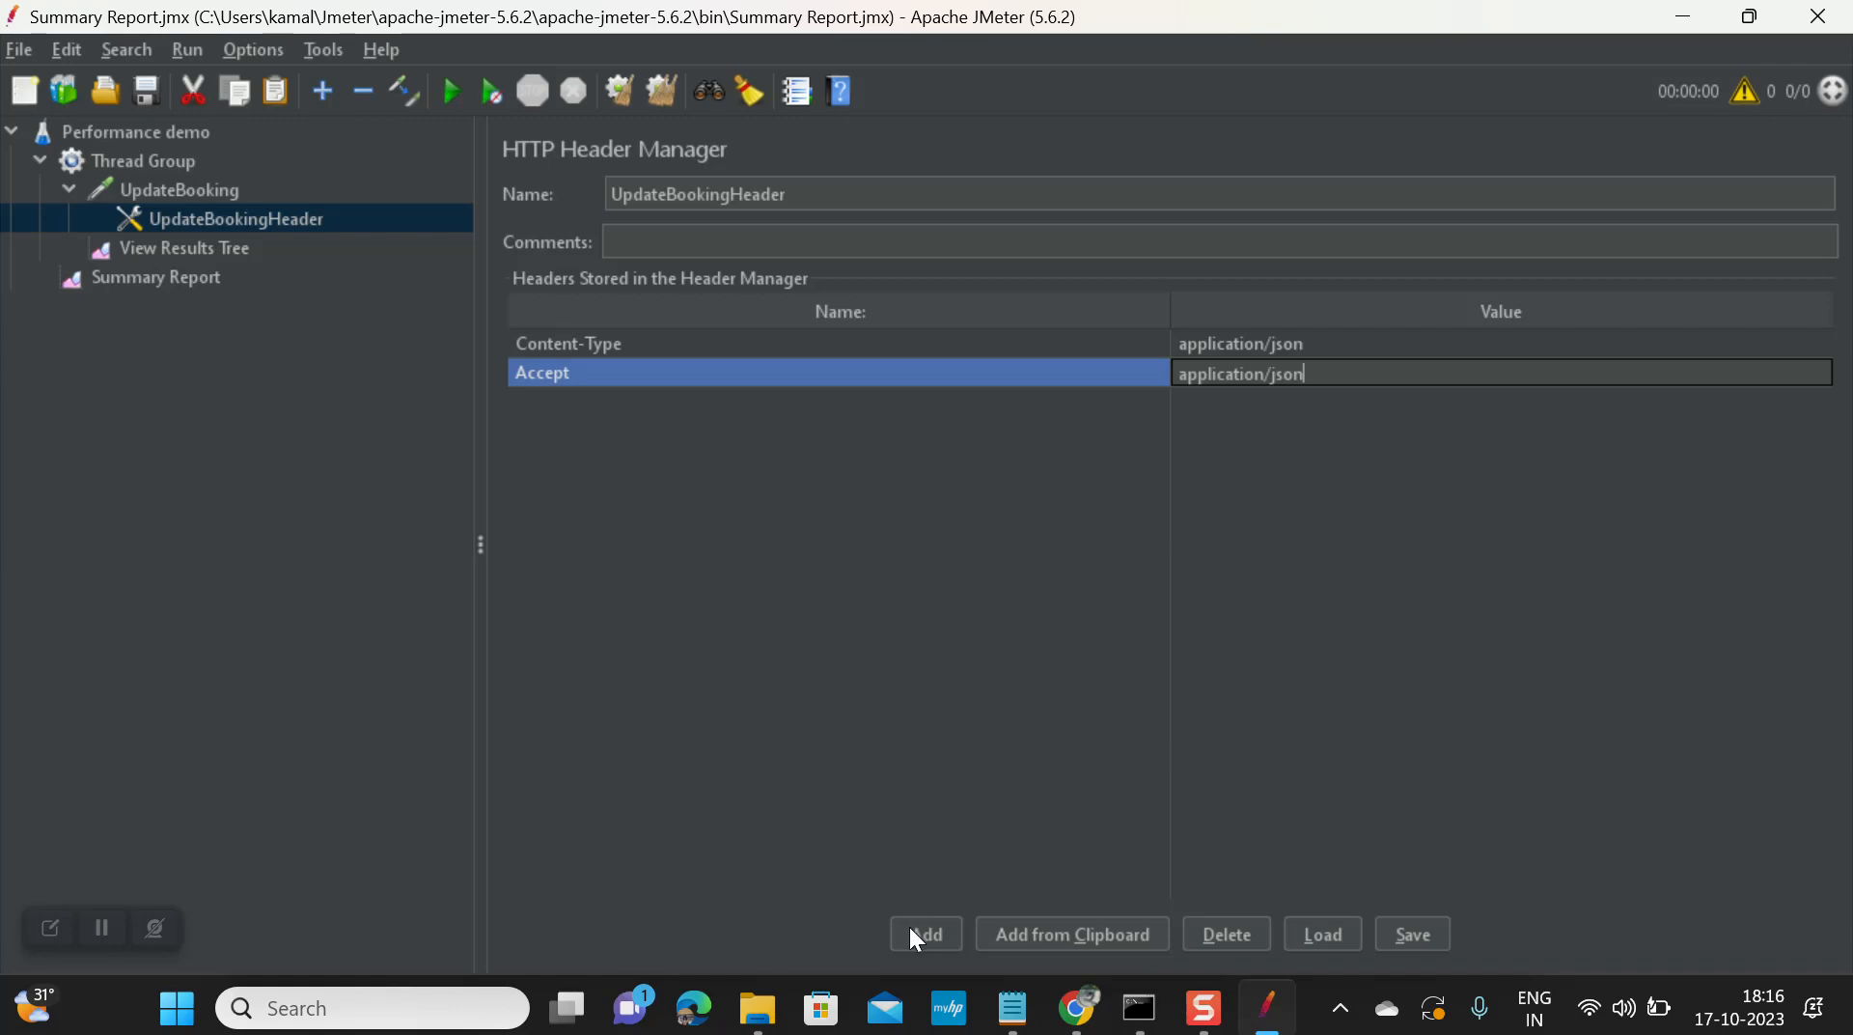
{"action": "left_click", "coordinate": [915, 935]}
{"action": "double_click", "coordinate": [691, 403]}
{"action": "key", "text": "ctrl+v"}
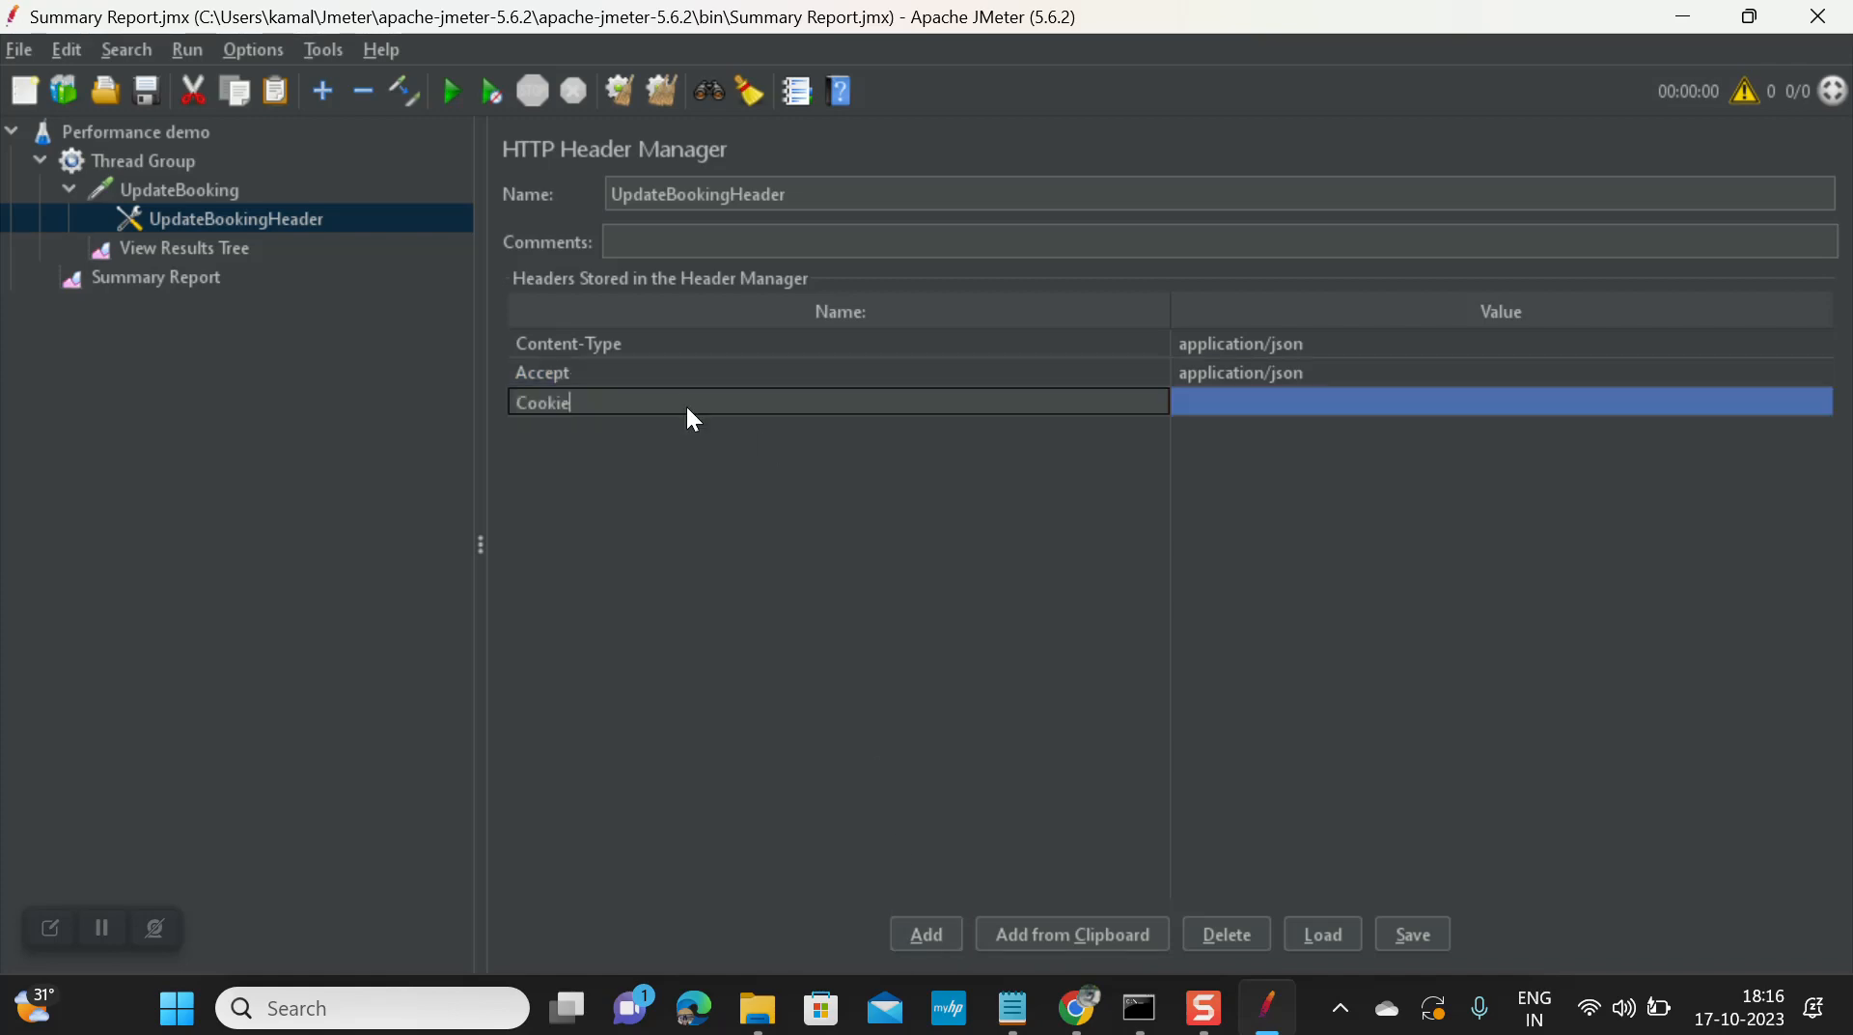
{"action": "key", "text": "alt+Tab"}
{"action": "left_click_drag", "start_coordinate": [593, 400], "coordinate": [742, 404]}
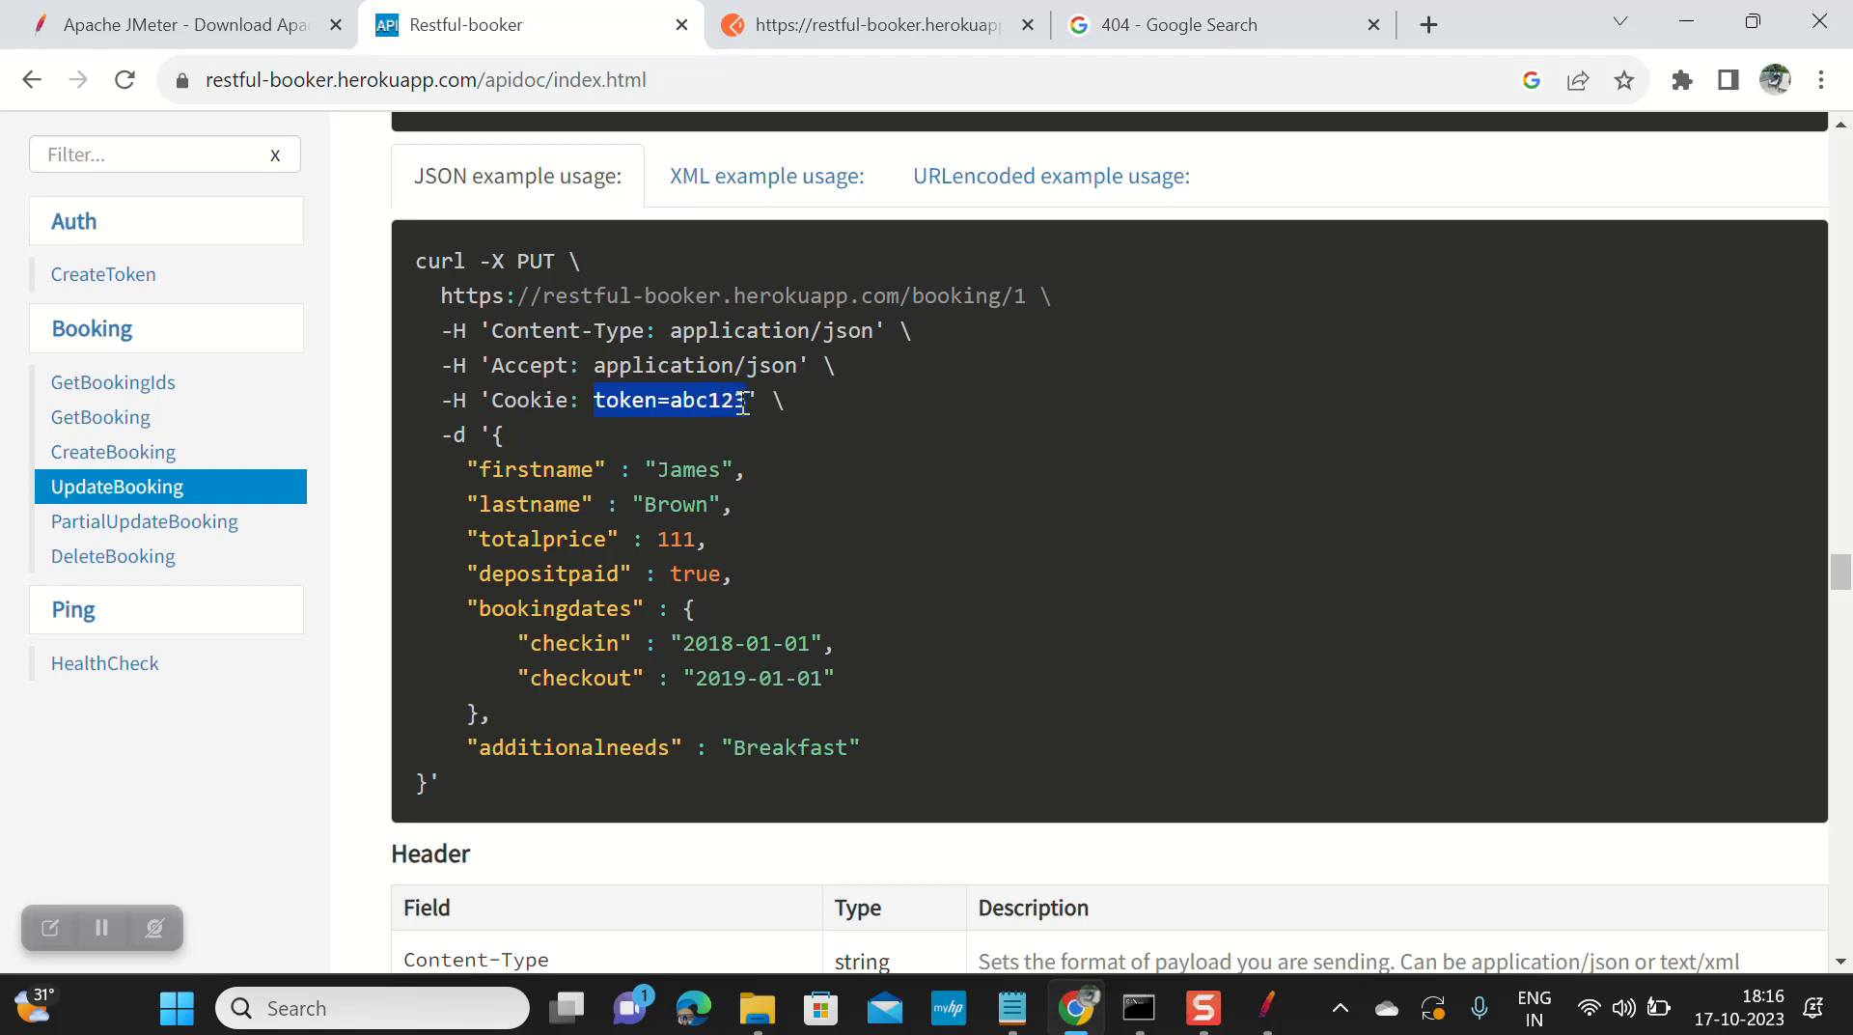
{"action": "key", "text": "ctrl+c"}
{"action": "key", "text": "alt+Tab"}
{"action": "left_click", "coordinate": [1222, 397]}
{"action": "left_click", "coordinate": [1230, 394]}
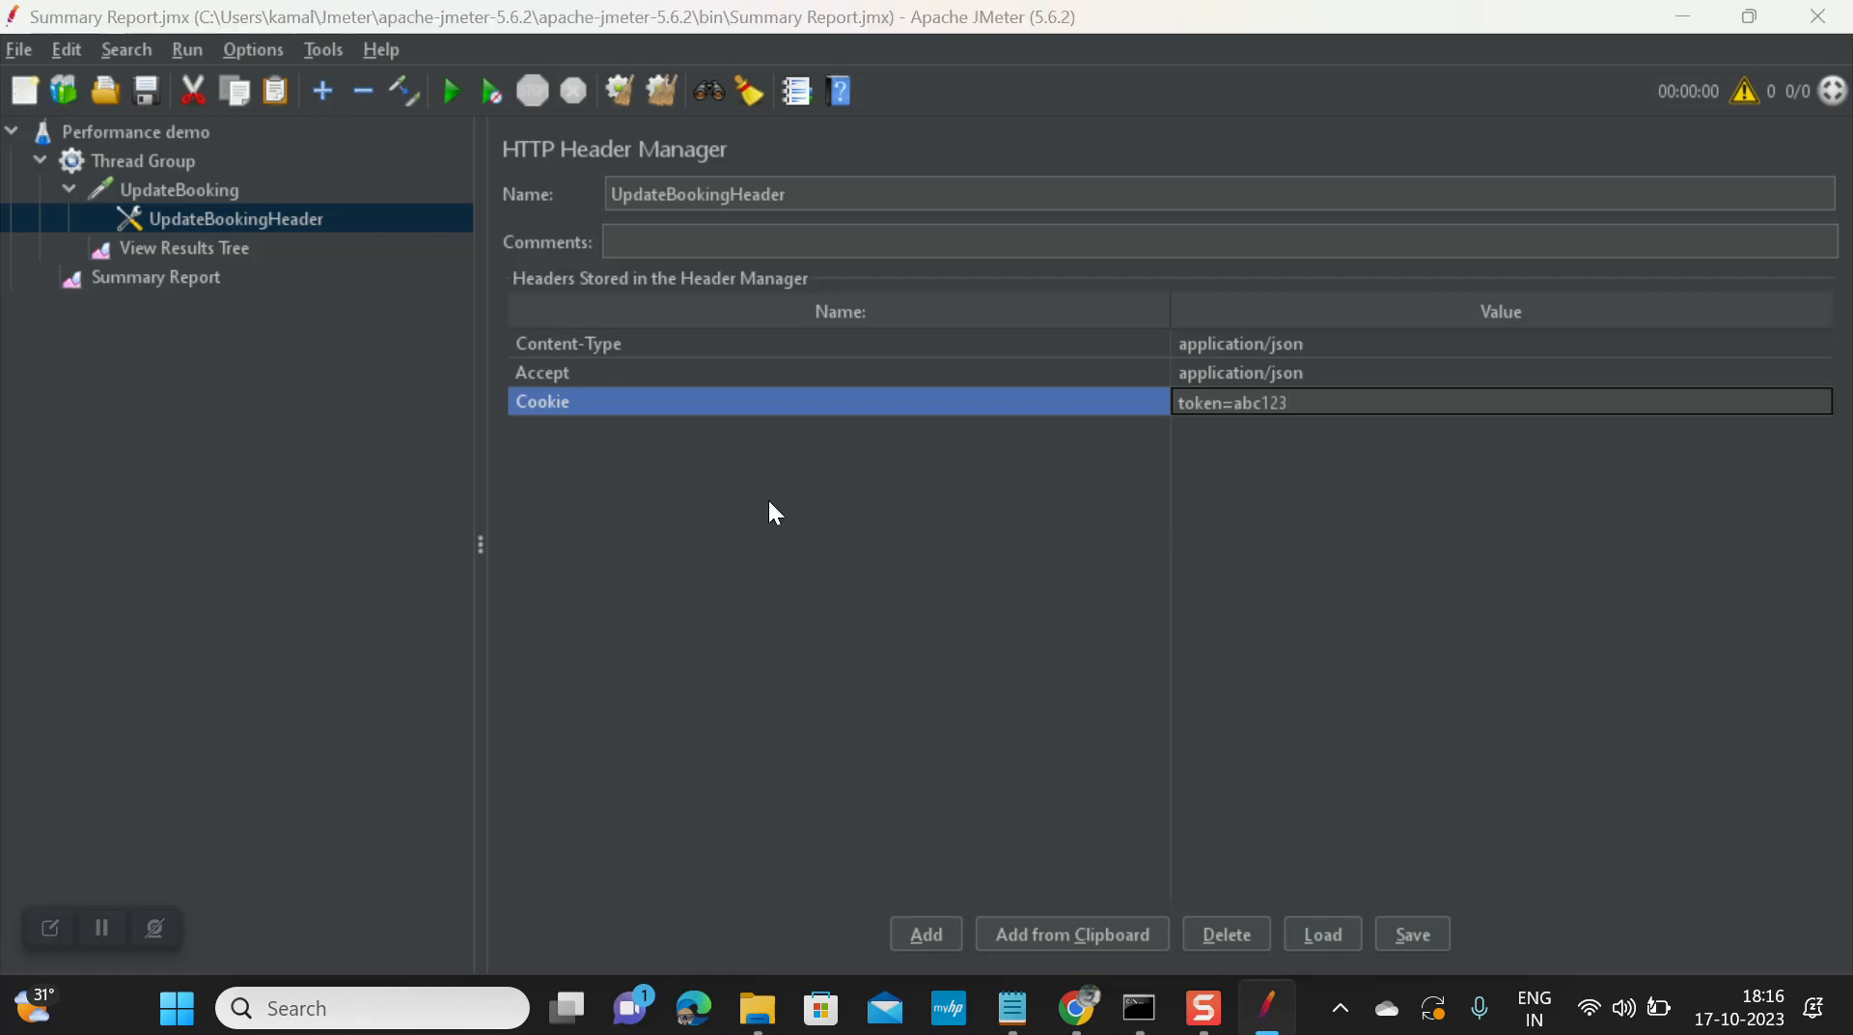
{"action": "key", "text": "alt+Tab"}
Step: Copy the Content-Type: text/plain header from Postman into a new fourth row of UpdateBookingHeader
{"action": "left_click", "coordinate": [878, 24]}
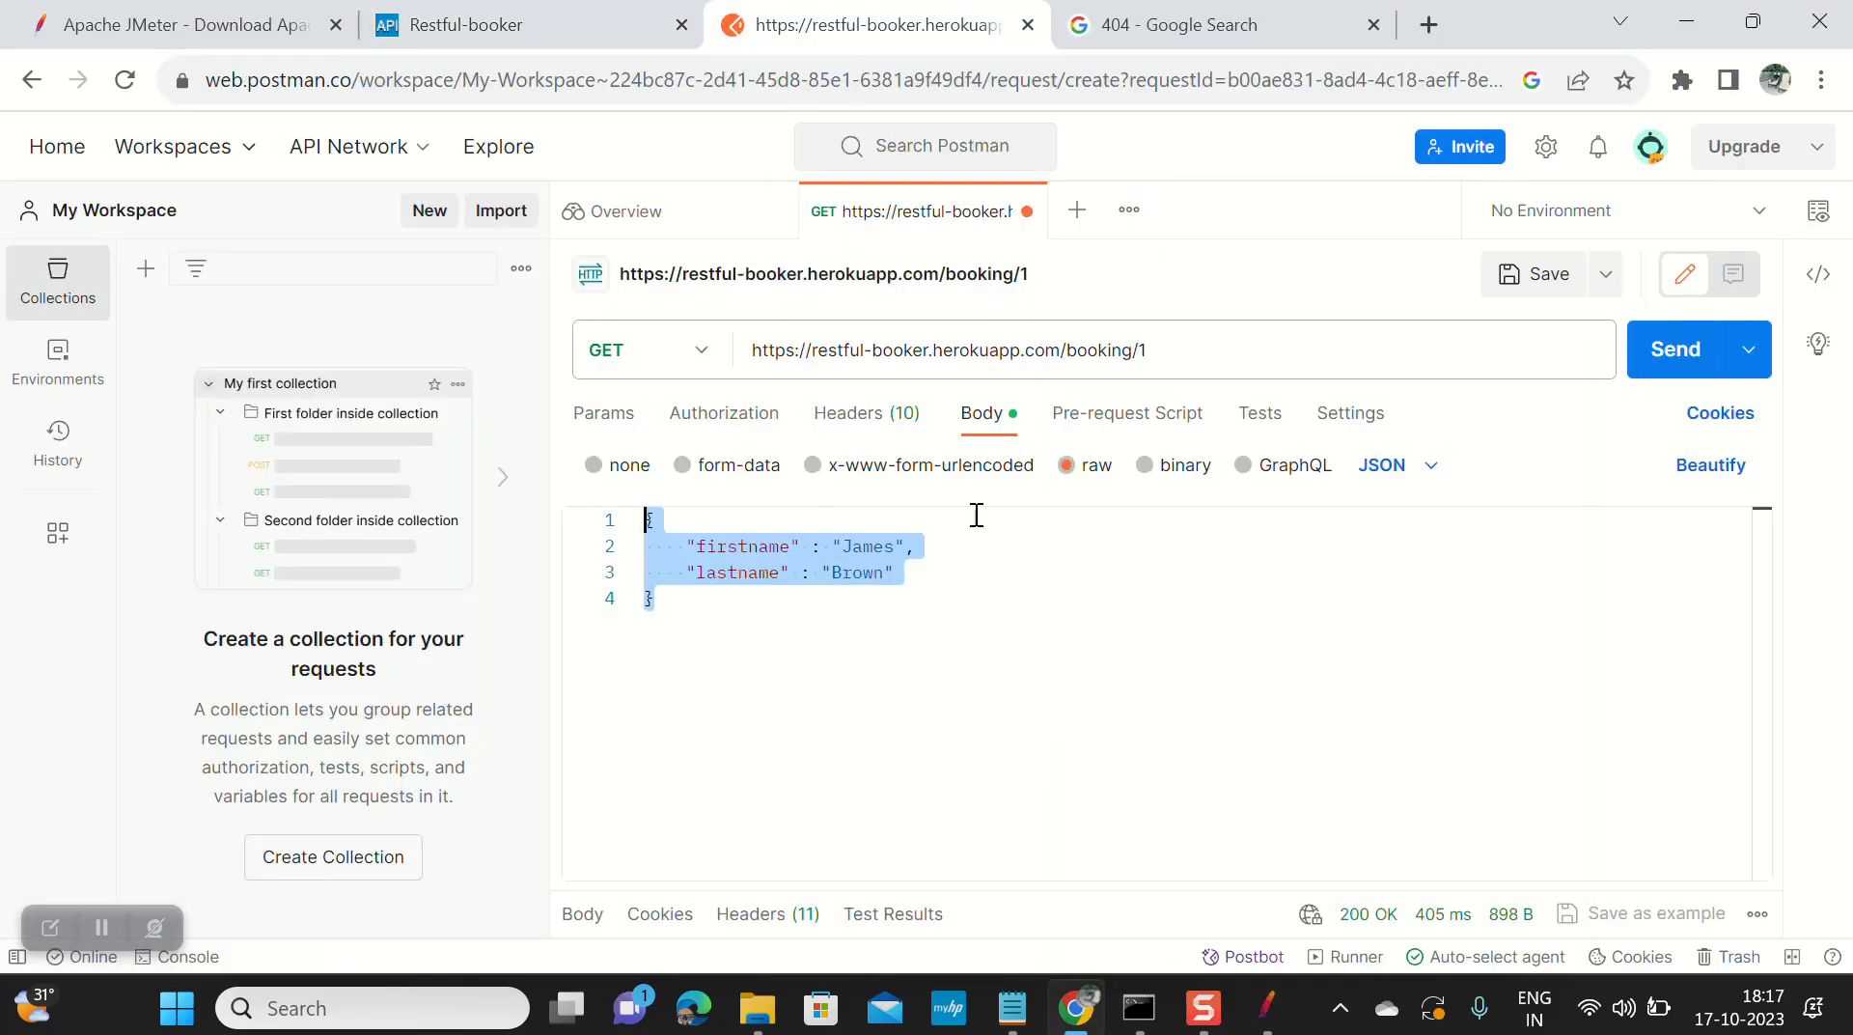
{"action": "left_click", "coordinate": [866, 413]}
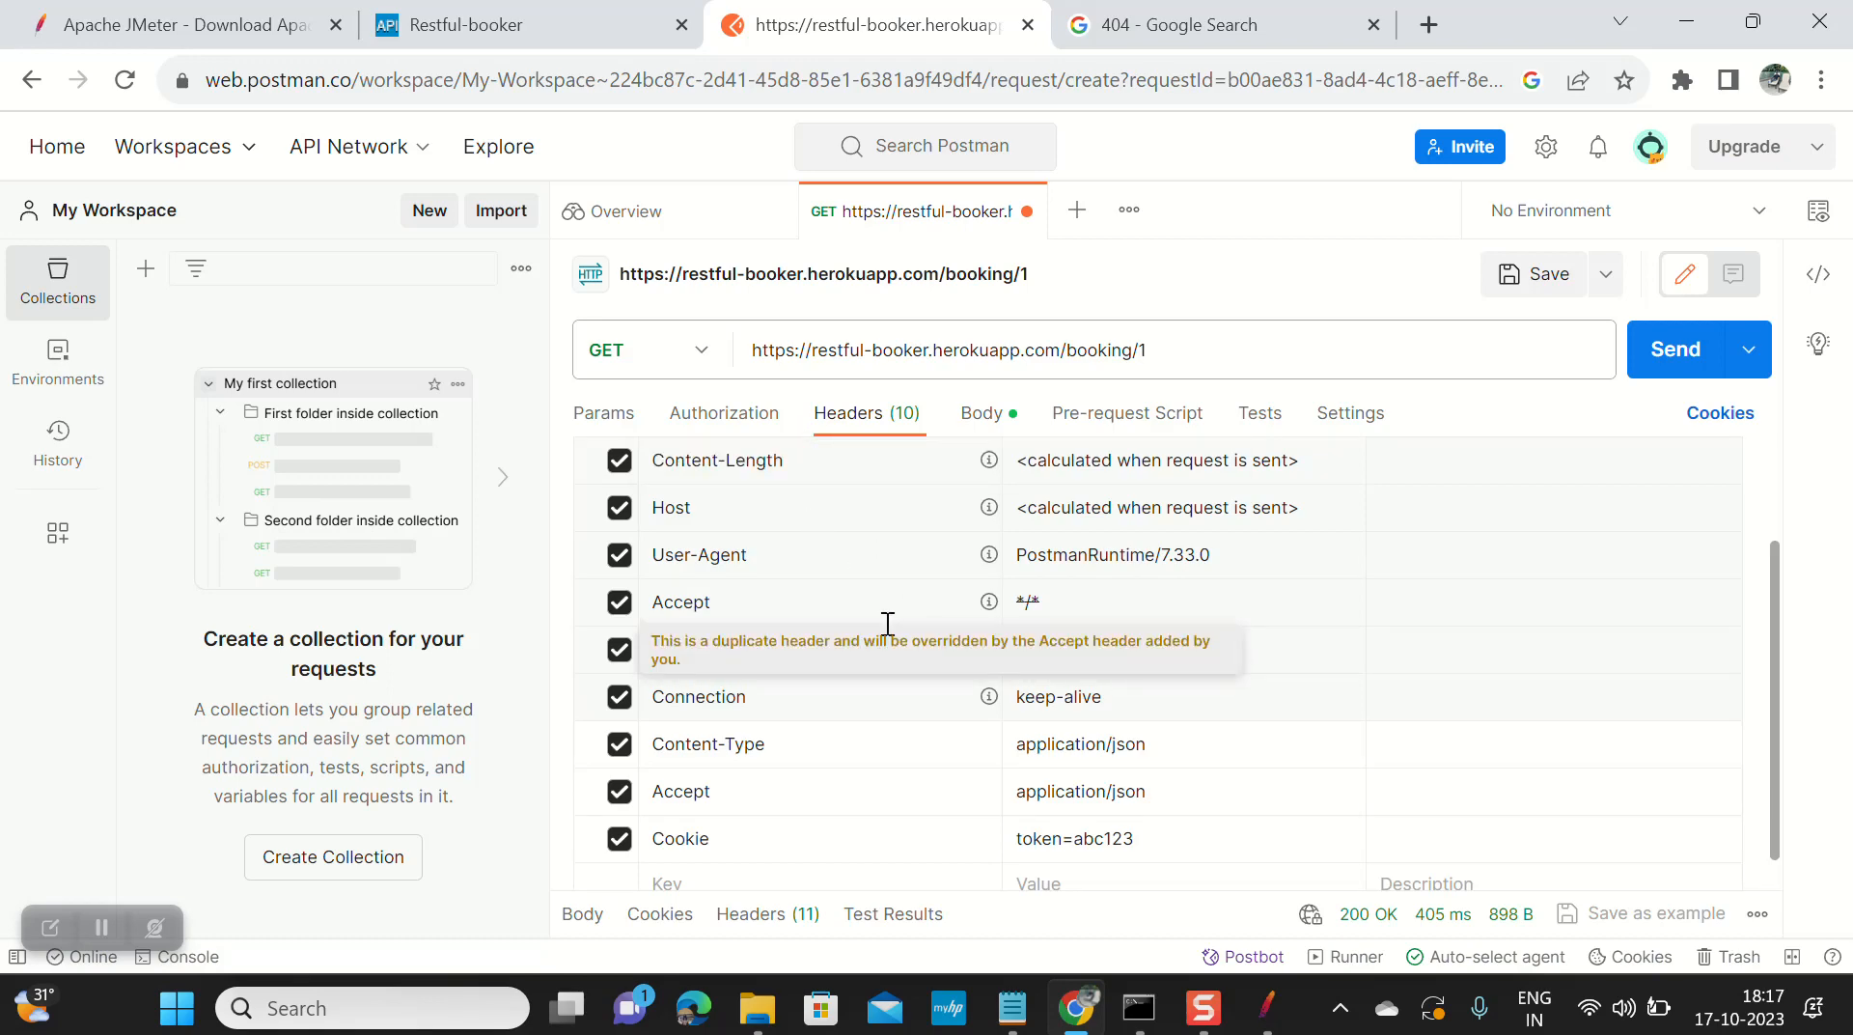
{"action": "scroll", "coordinate": [888, 623], "scroll_direction": "up", "scroll_amount": 3}
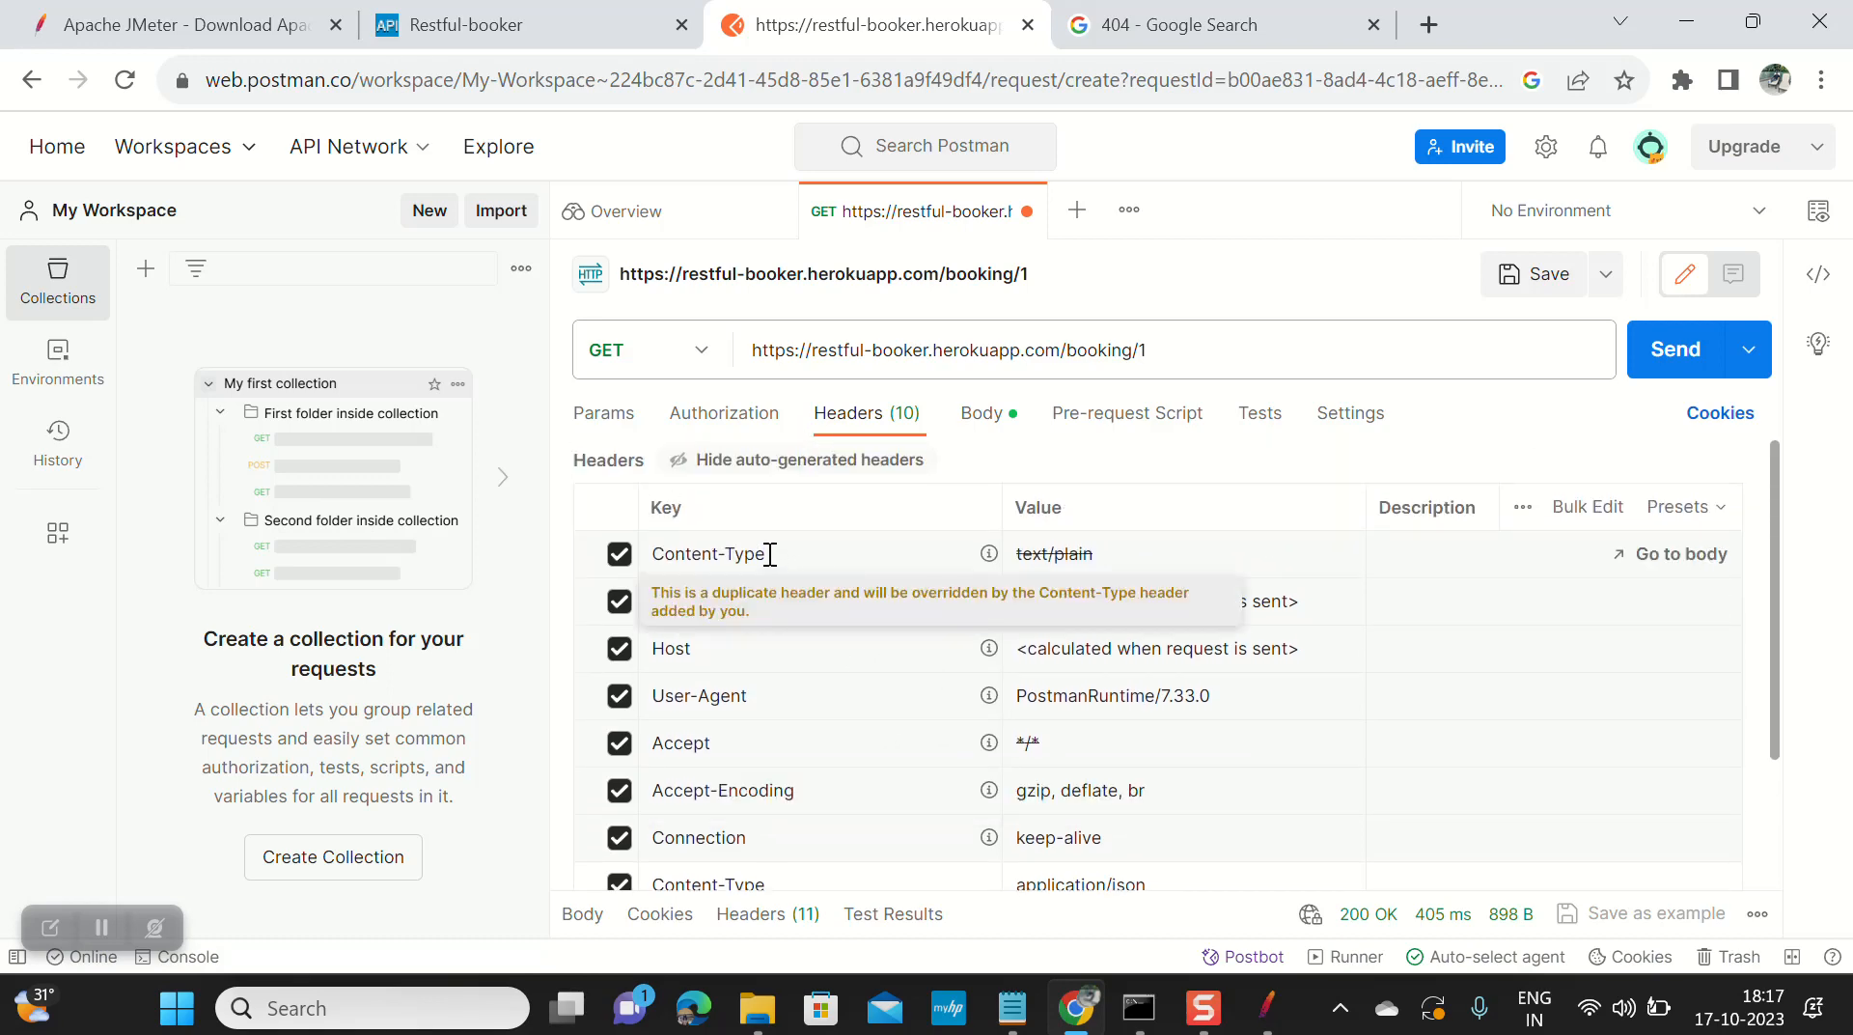
{"action": "scroll", "coordinate": [769, 554], "scroll_direction": "down", "scroll_amount": 1}
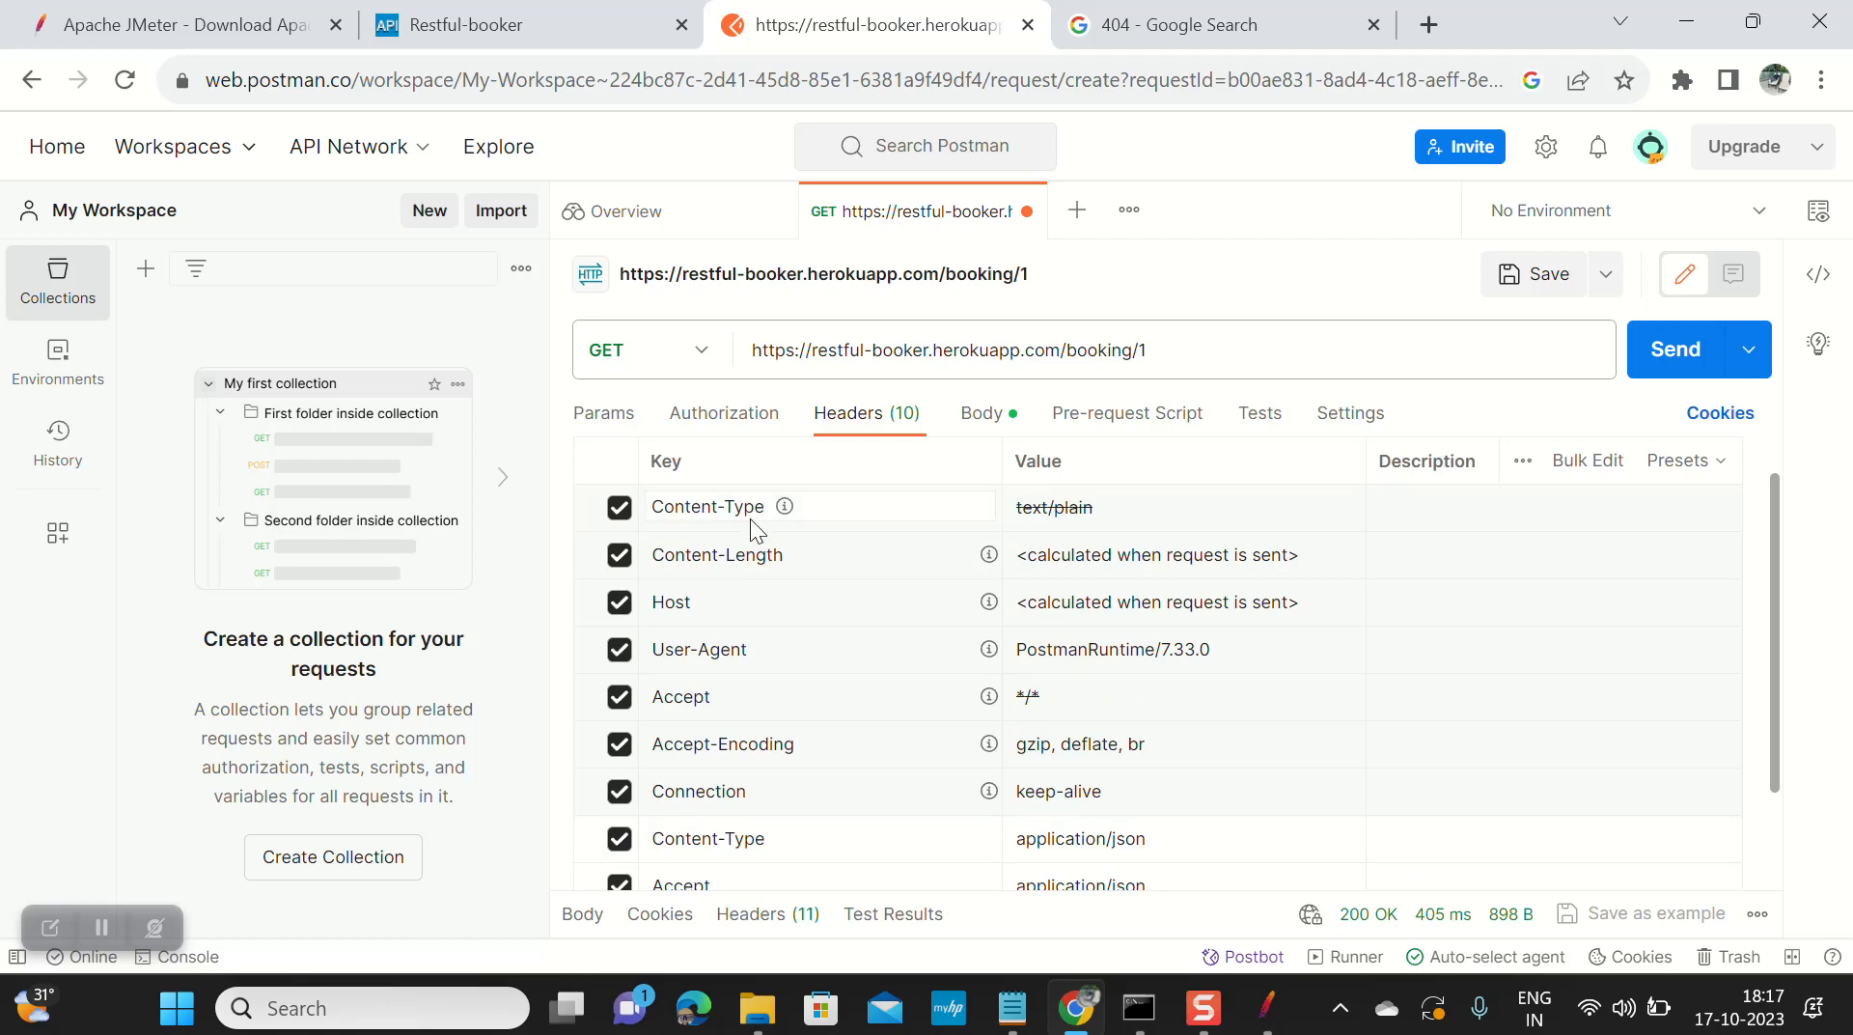
{"action": "triple_click", "coordinate": [750, 518]}
{"action": "key", "text": "ctrl+c"}
{"action": "key", "text": "alt+Tab"}
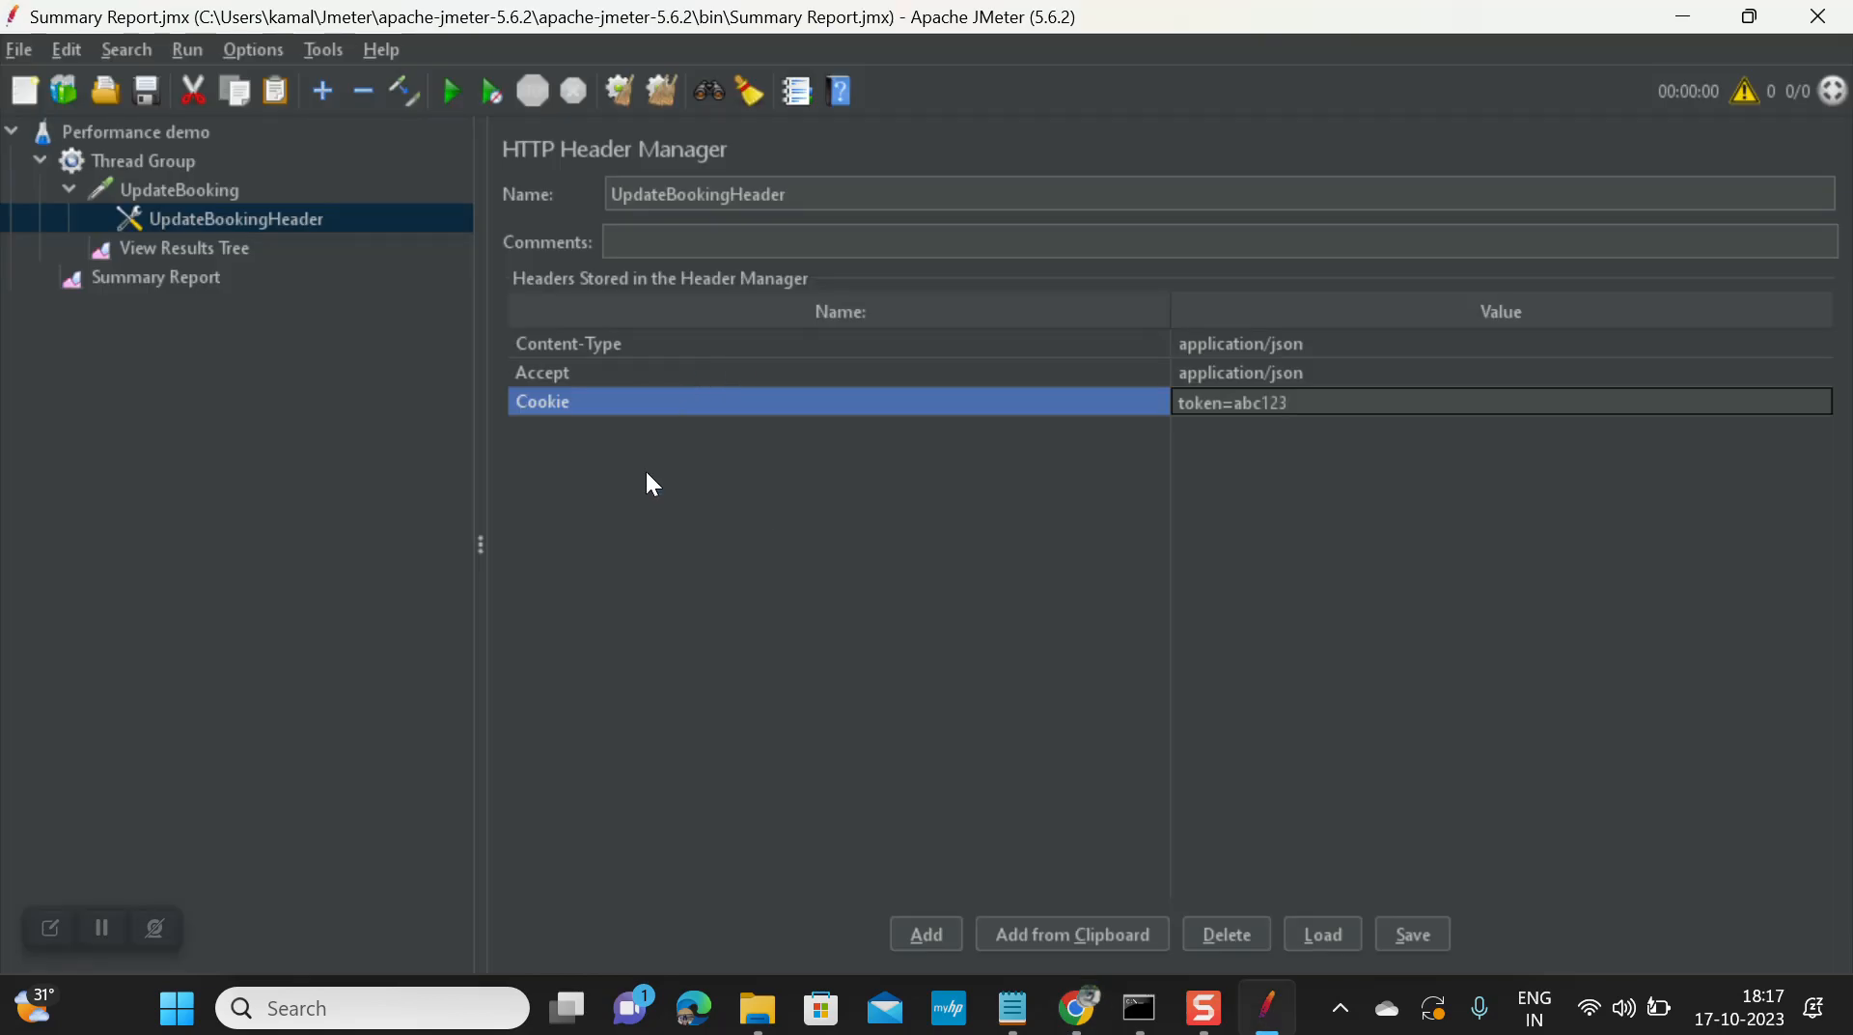
{"action": "left_click", "coordinate": [927, 933]}
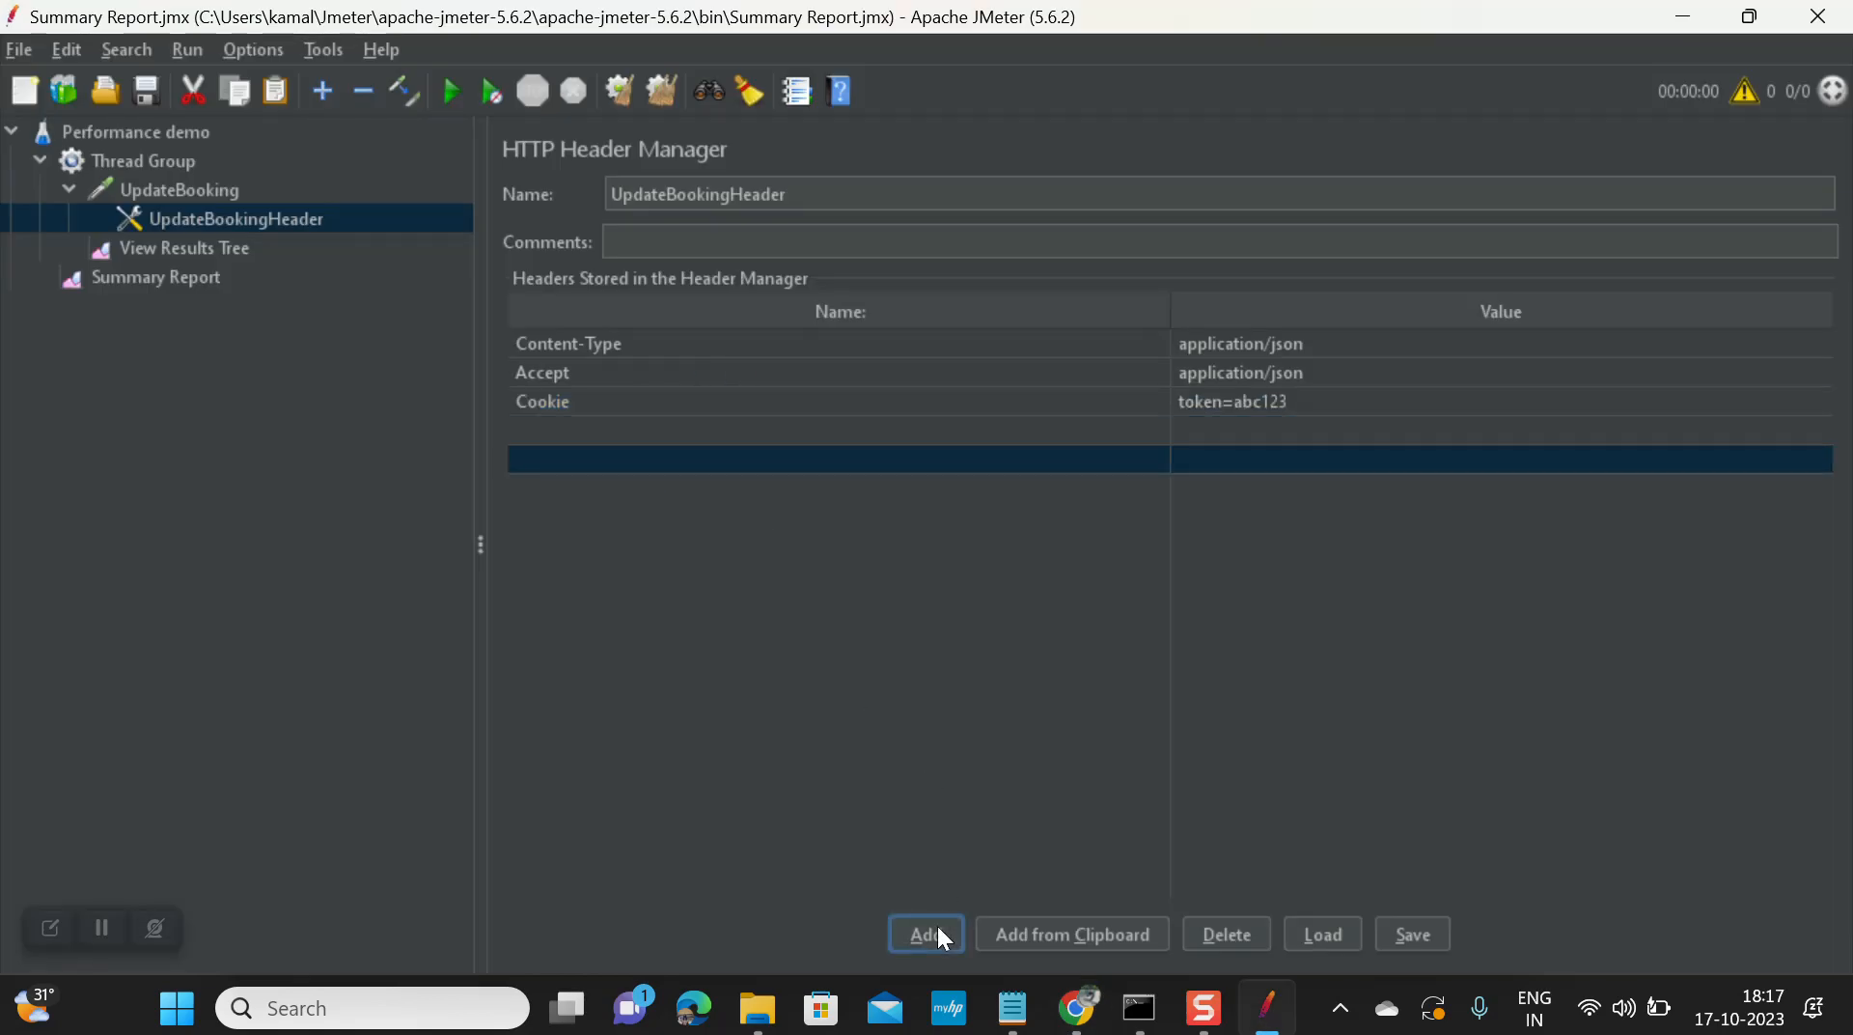
{"action": "double_click", "coordinate": [697, 425]}
{"action": "key", "text": "ctrl+v"}
{"action": "key", "text": "alt+Tab"}
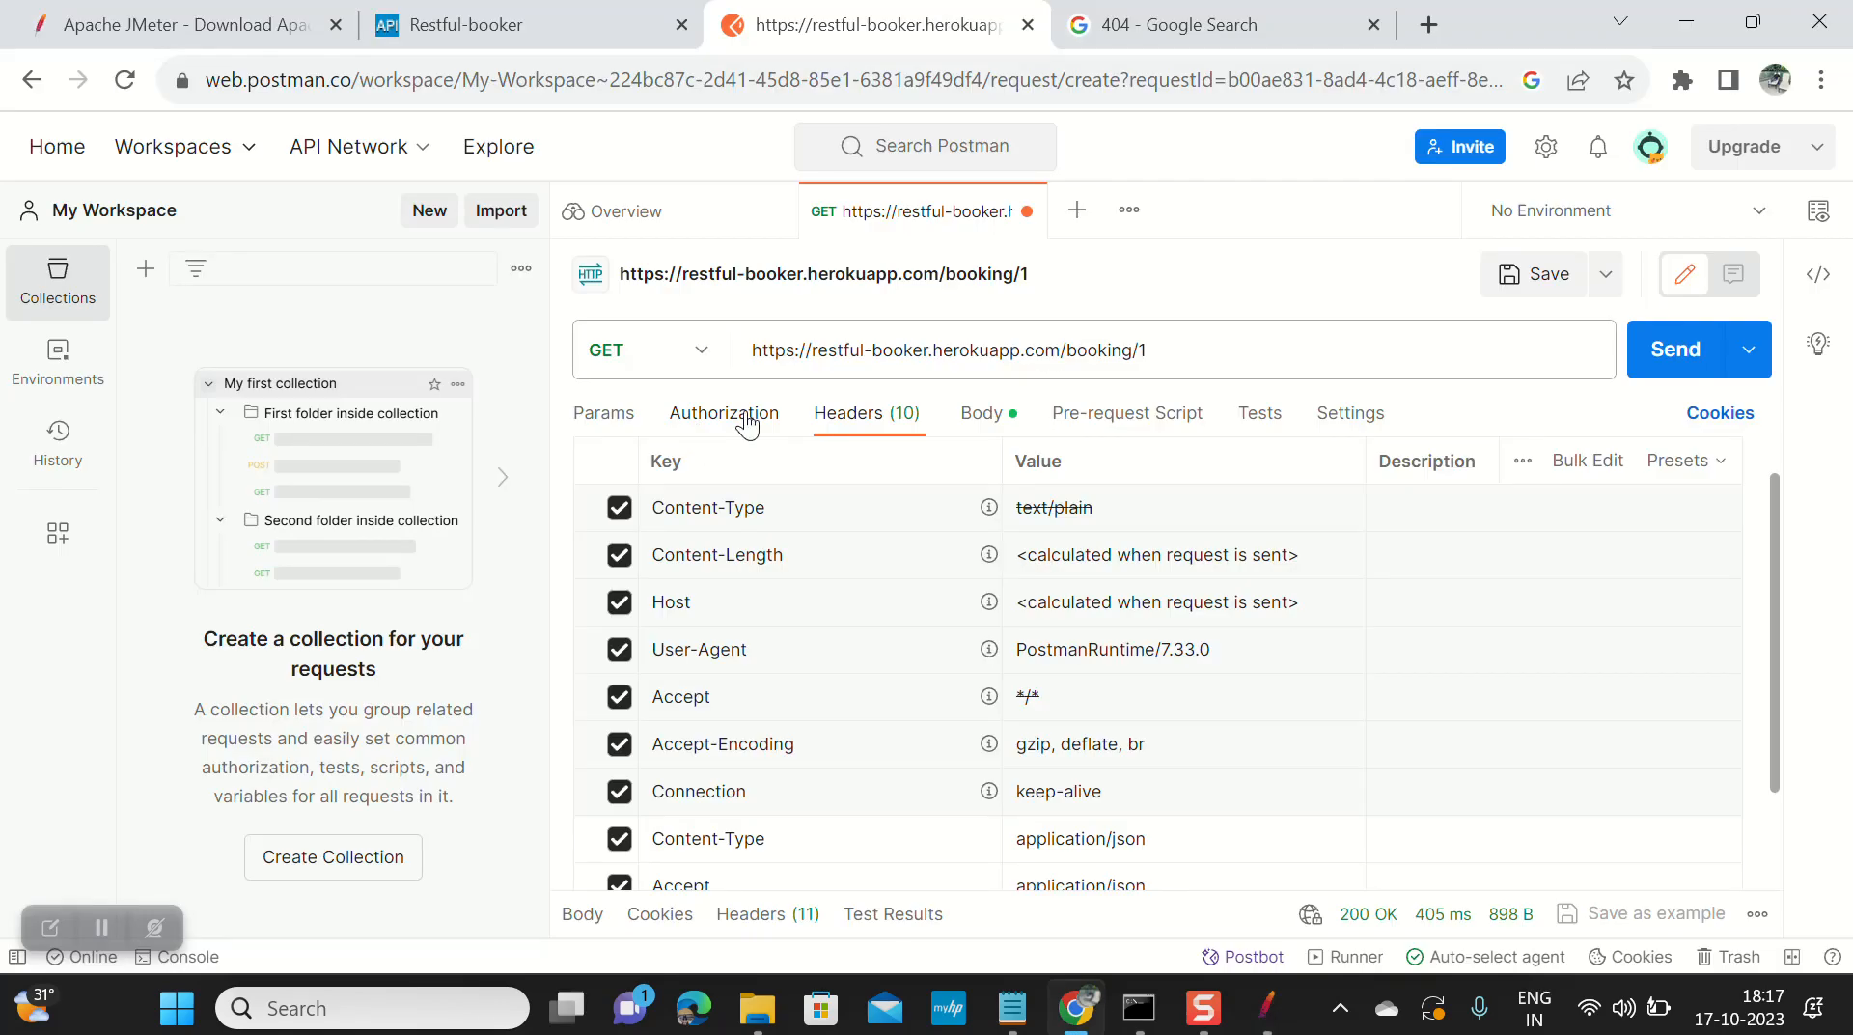
{"action": "double_click", "coordinate": [1094, 508]}
{"action": "key", "text": "ctrl+c"}
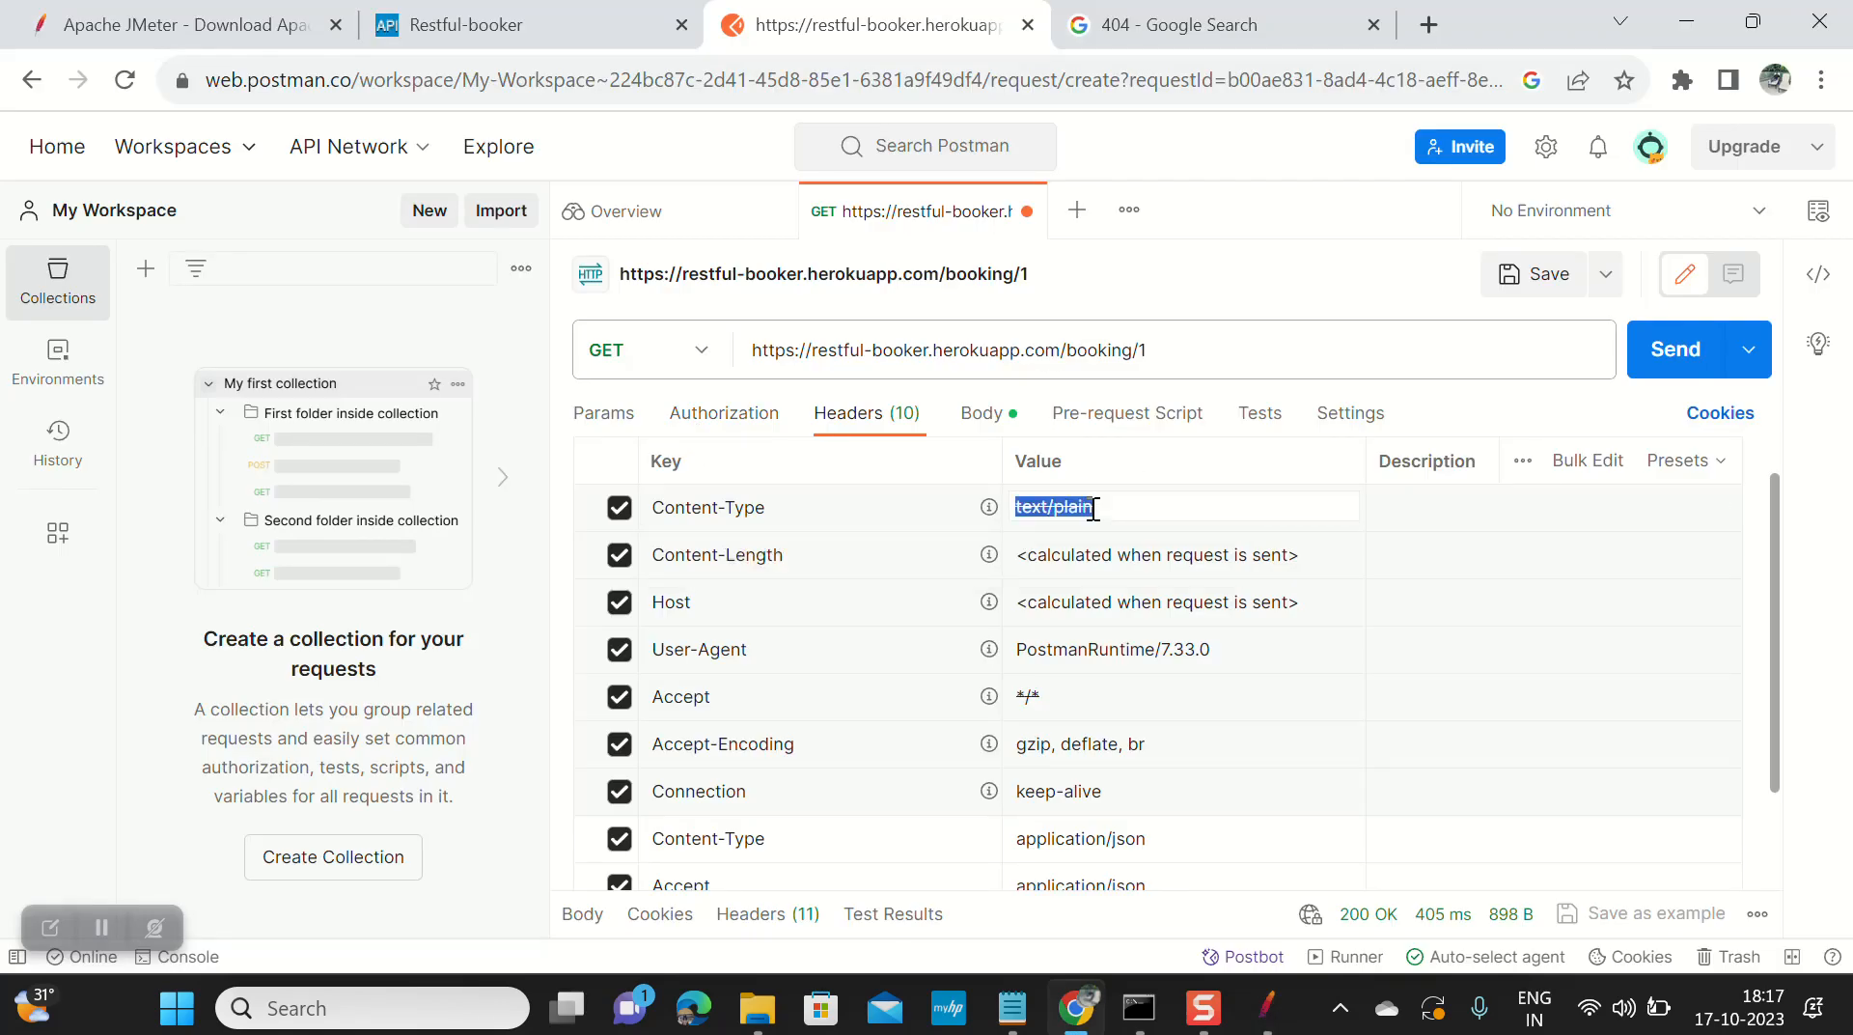
{"action": "key", "text": "alt+Tab"}
{"action": "double_click", "coordinate": [1226, 432]}
{"action": "key", "text": "ctrl+v"}
Step: Add Accept-Encoding with value 'gzip, deflate, br' from Postman as the fifth header
{"action": "double_click", "coordinate": [942, 458]}
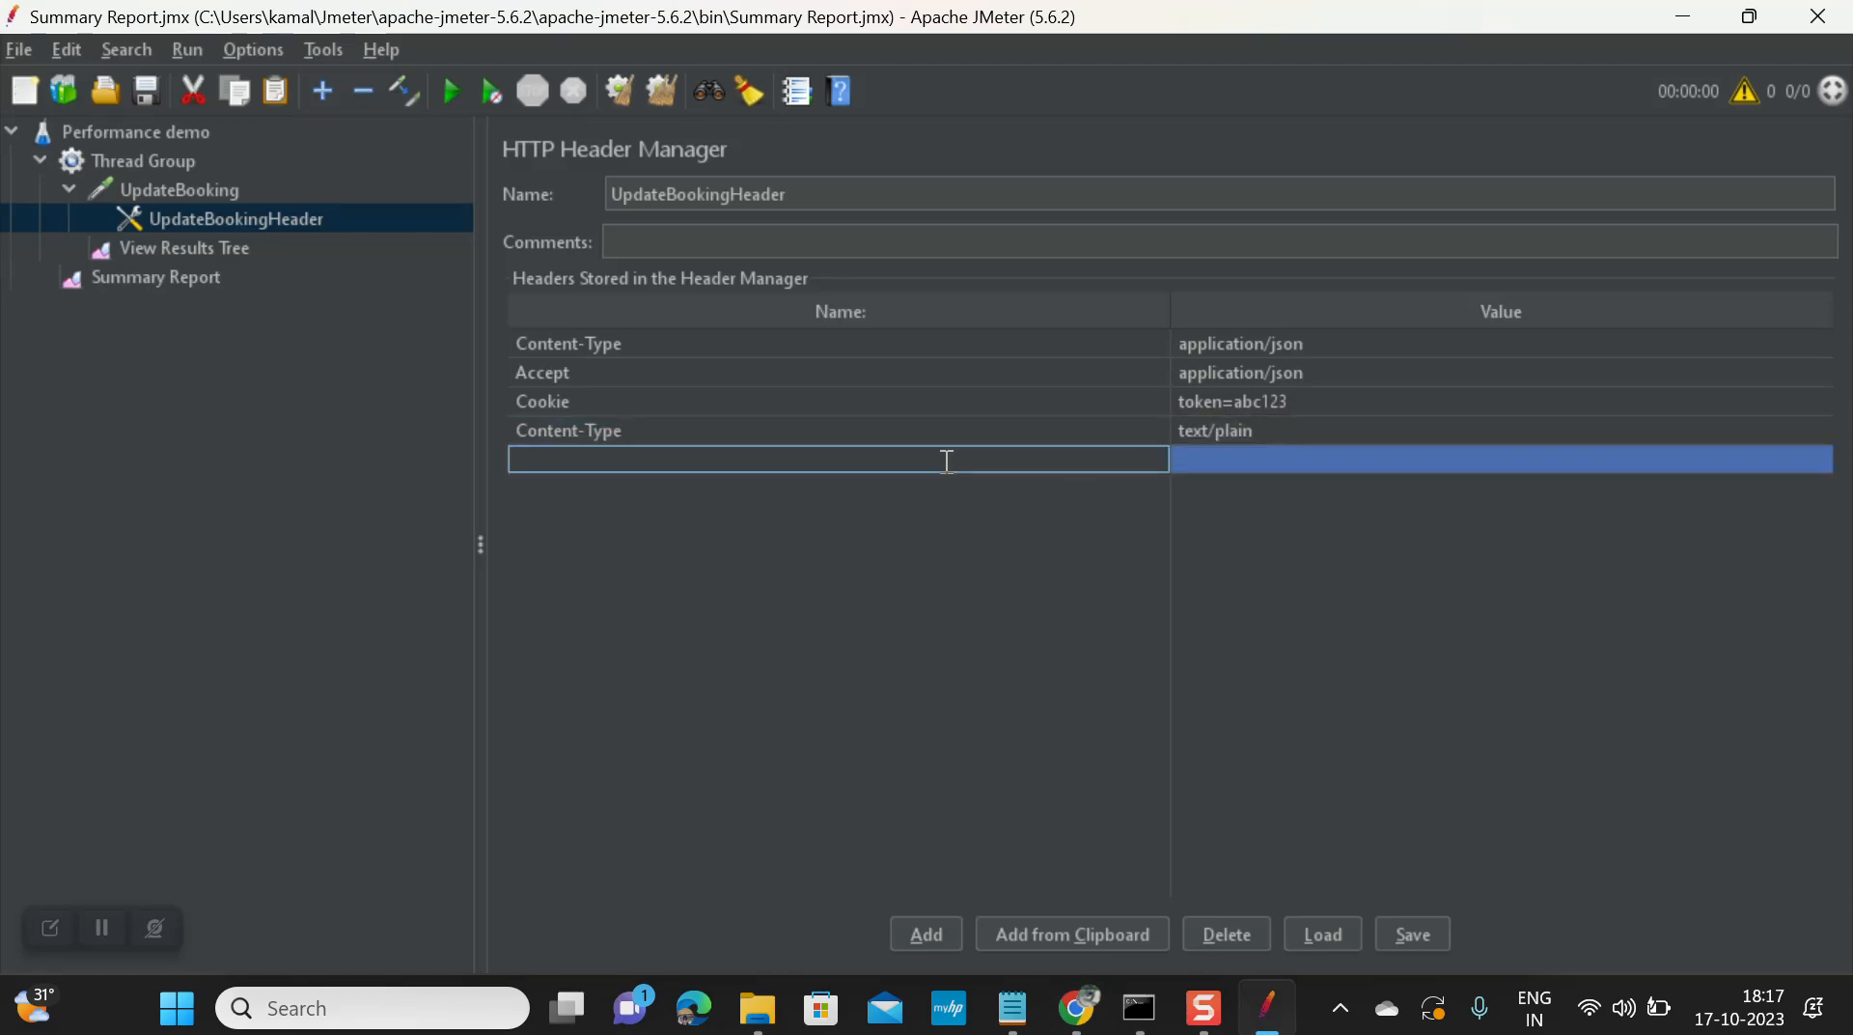
{"action": "key", "text": "alt+Tab"}
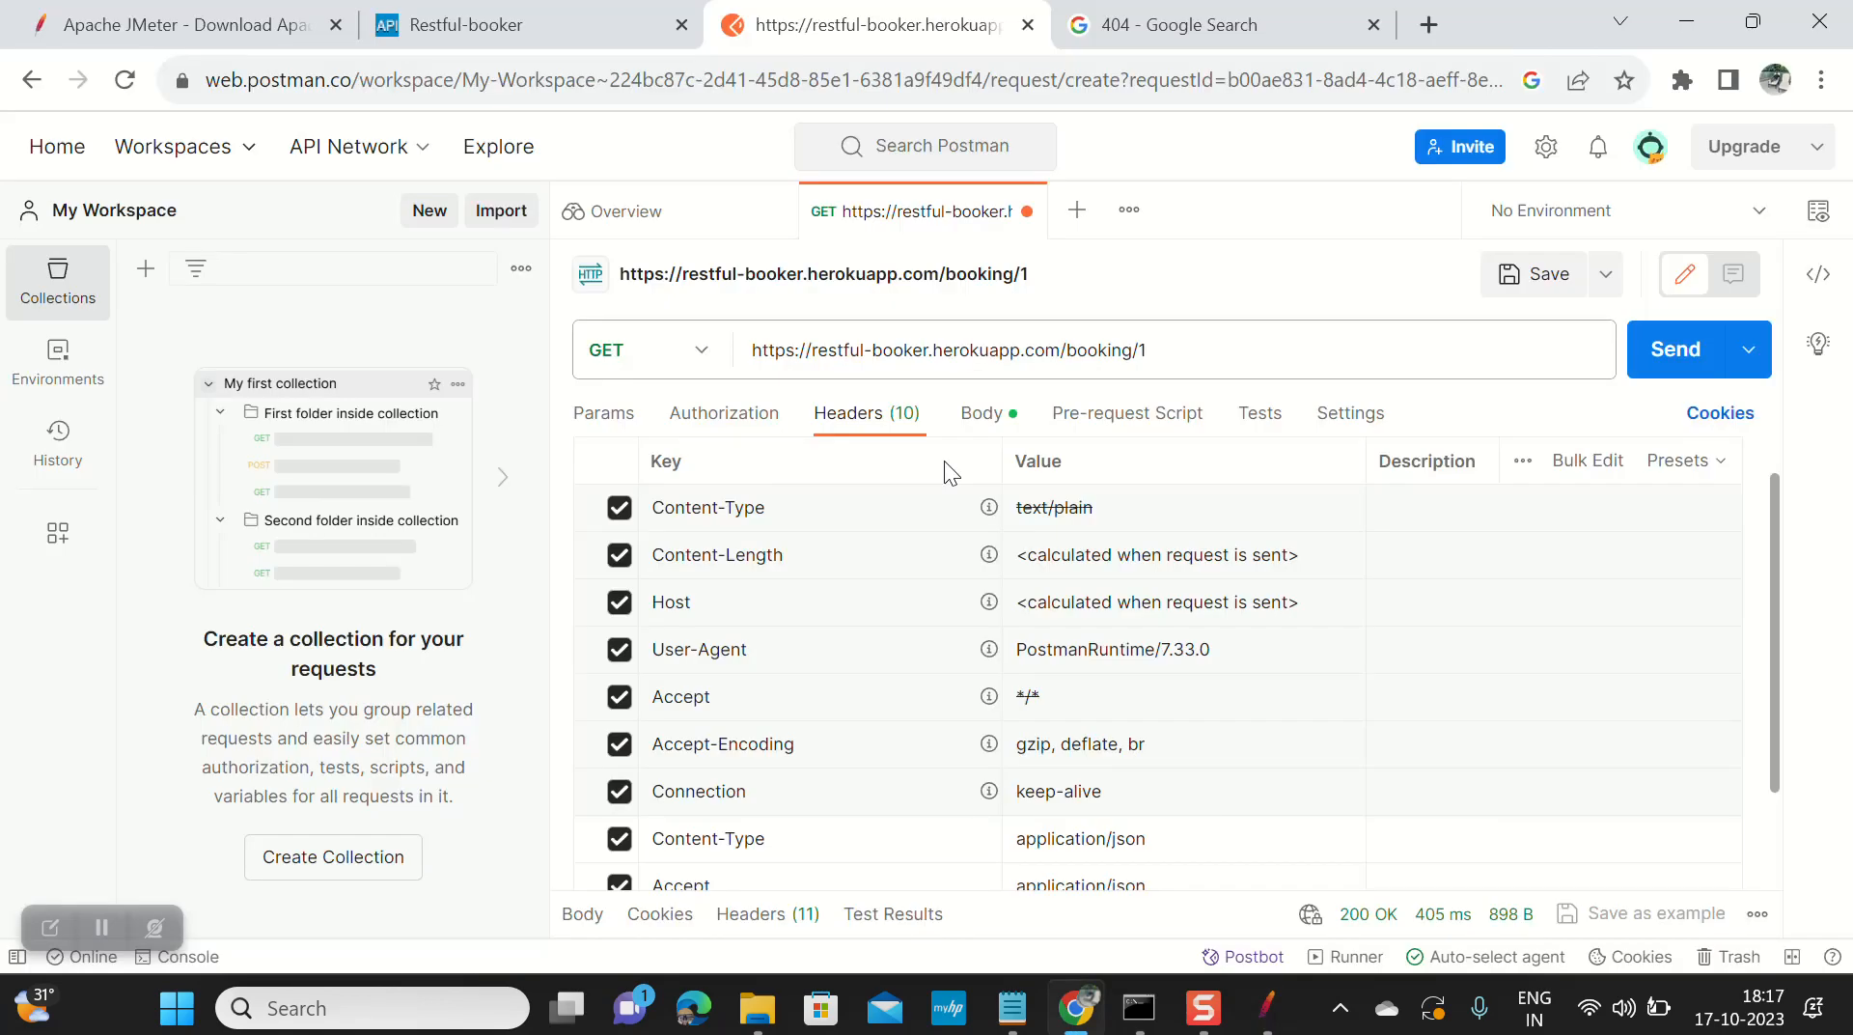
{"action": "mouse_move", "coordinate": [897, 696]}
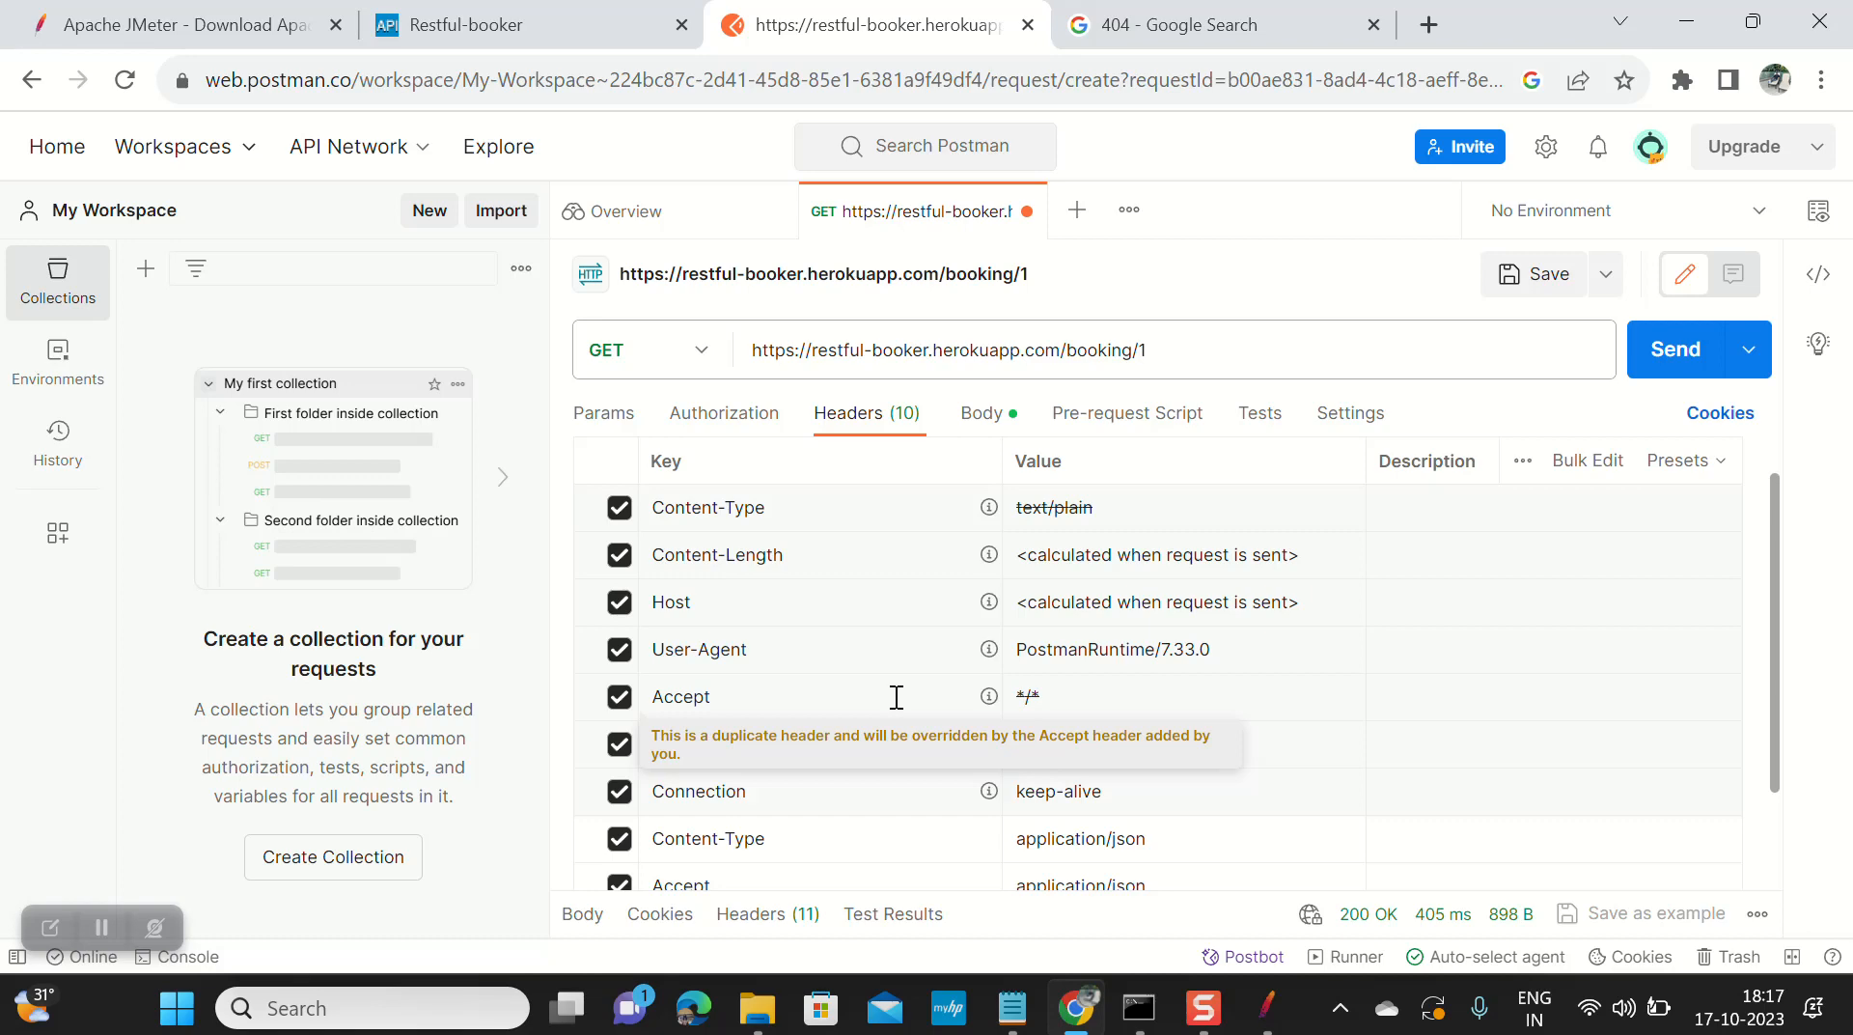
{"action": "scroll", "coordinate": [896, 696], "scroll_direction": "down", "scroll_amount": 2}
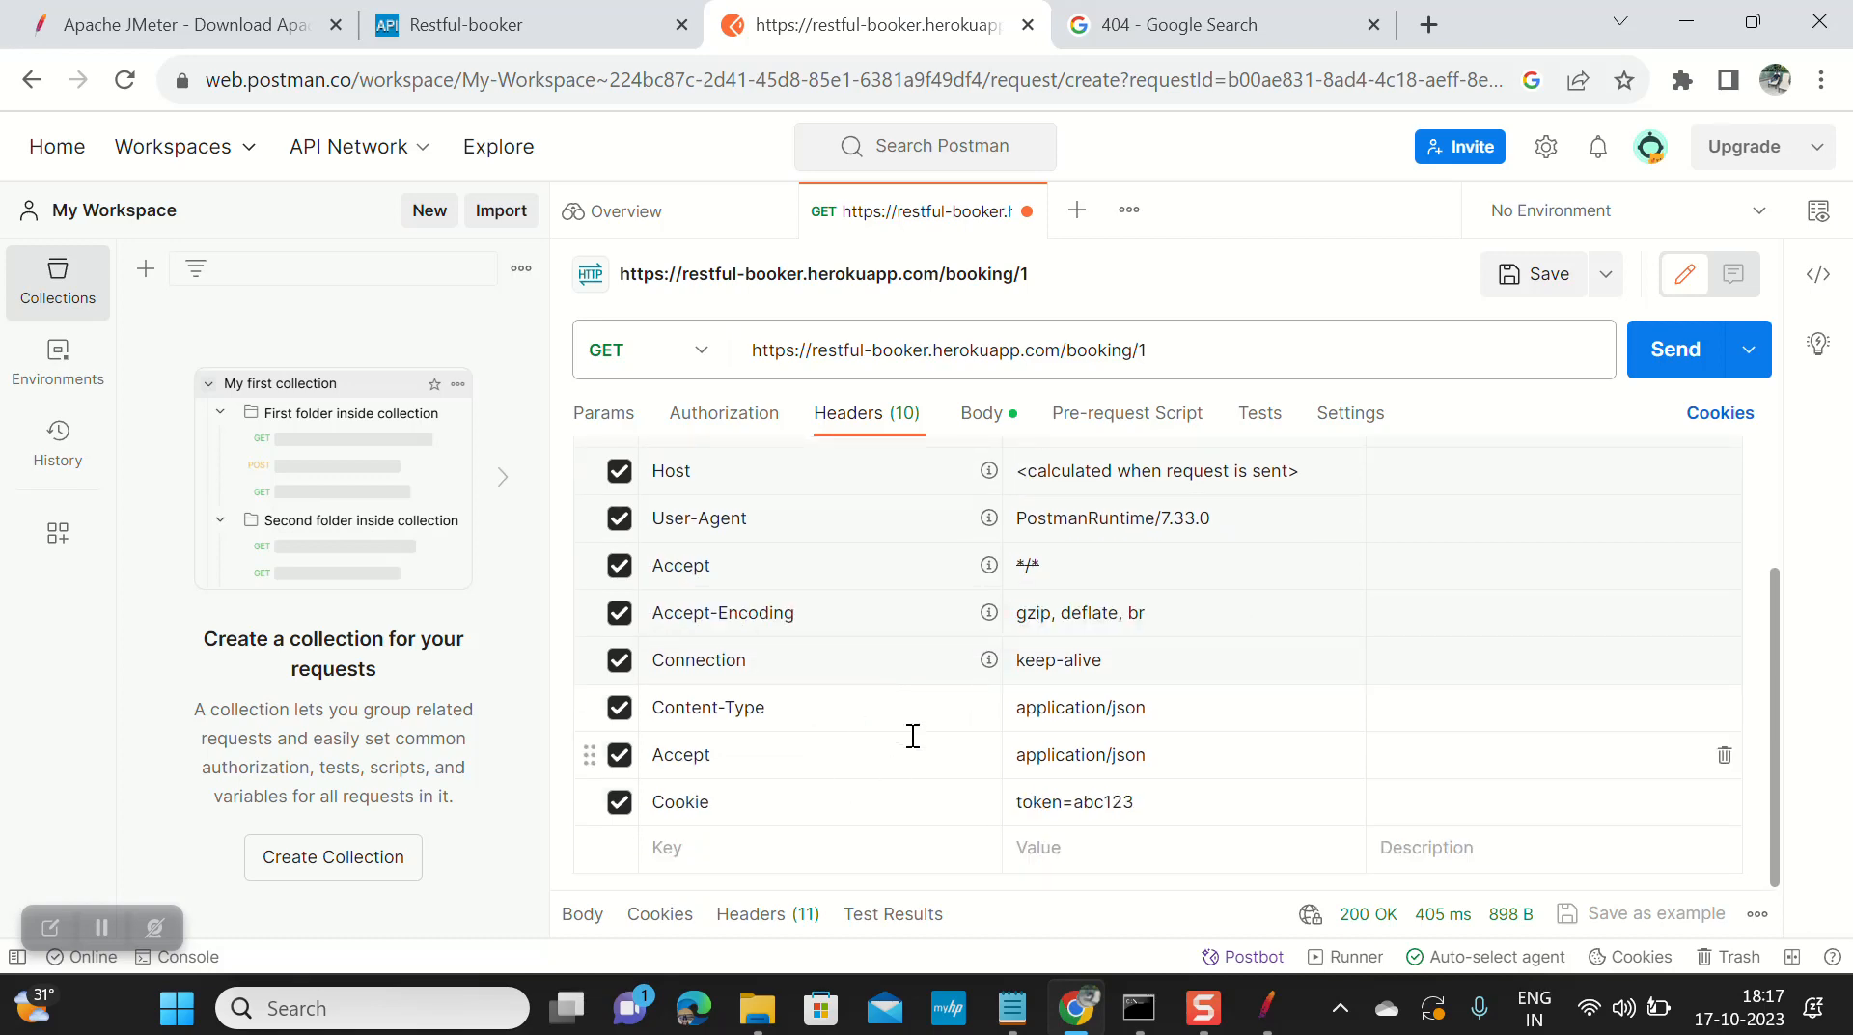
{"action": "mouse_move", "coordinate": [745, 551]}
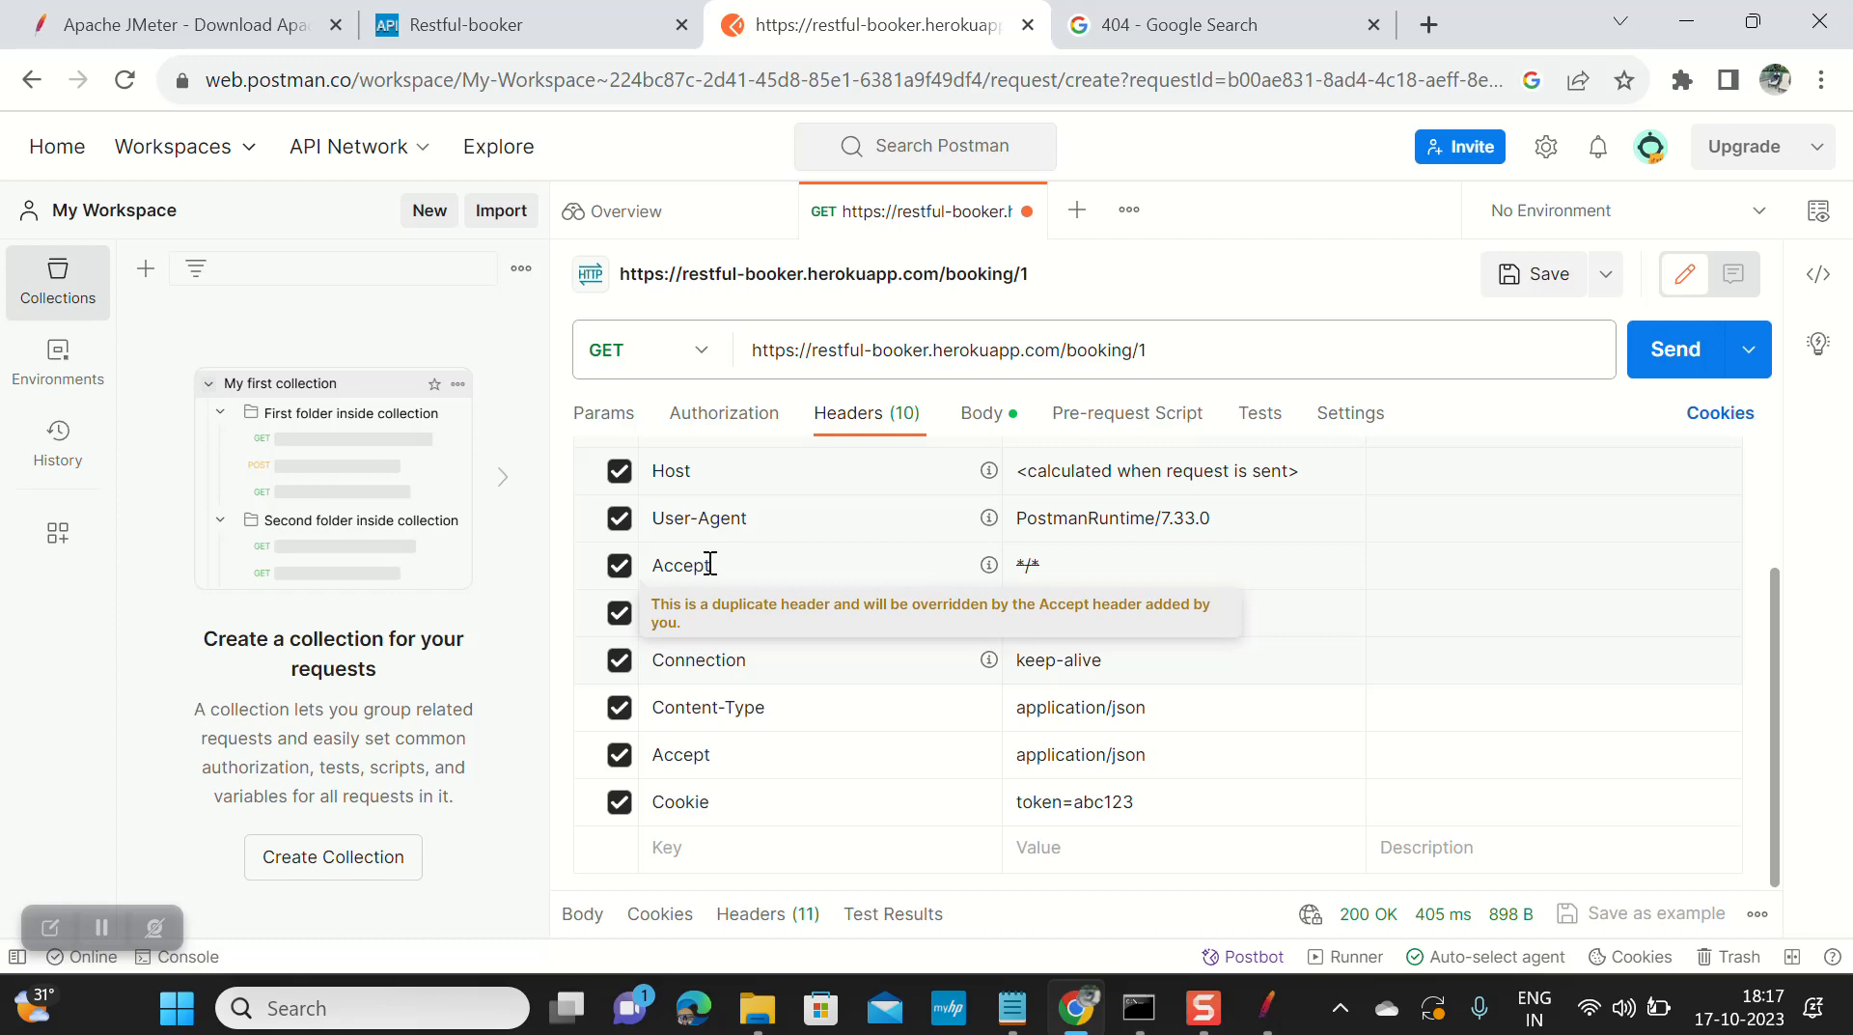
{"action": "scroll", "coordinate": [708, 565], "scroll_direction": "up", "scroll_amount": 3}
{"action": "scroll", "coordinate": [711, 562], "scroll_direction": "up", "scroll_amount": 2}
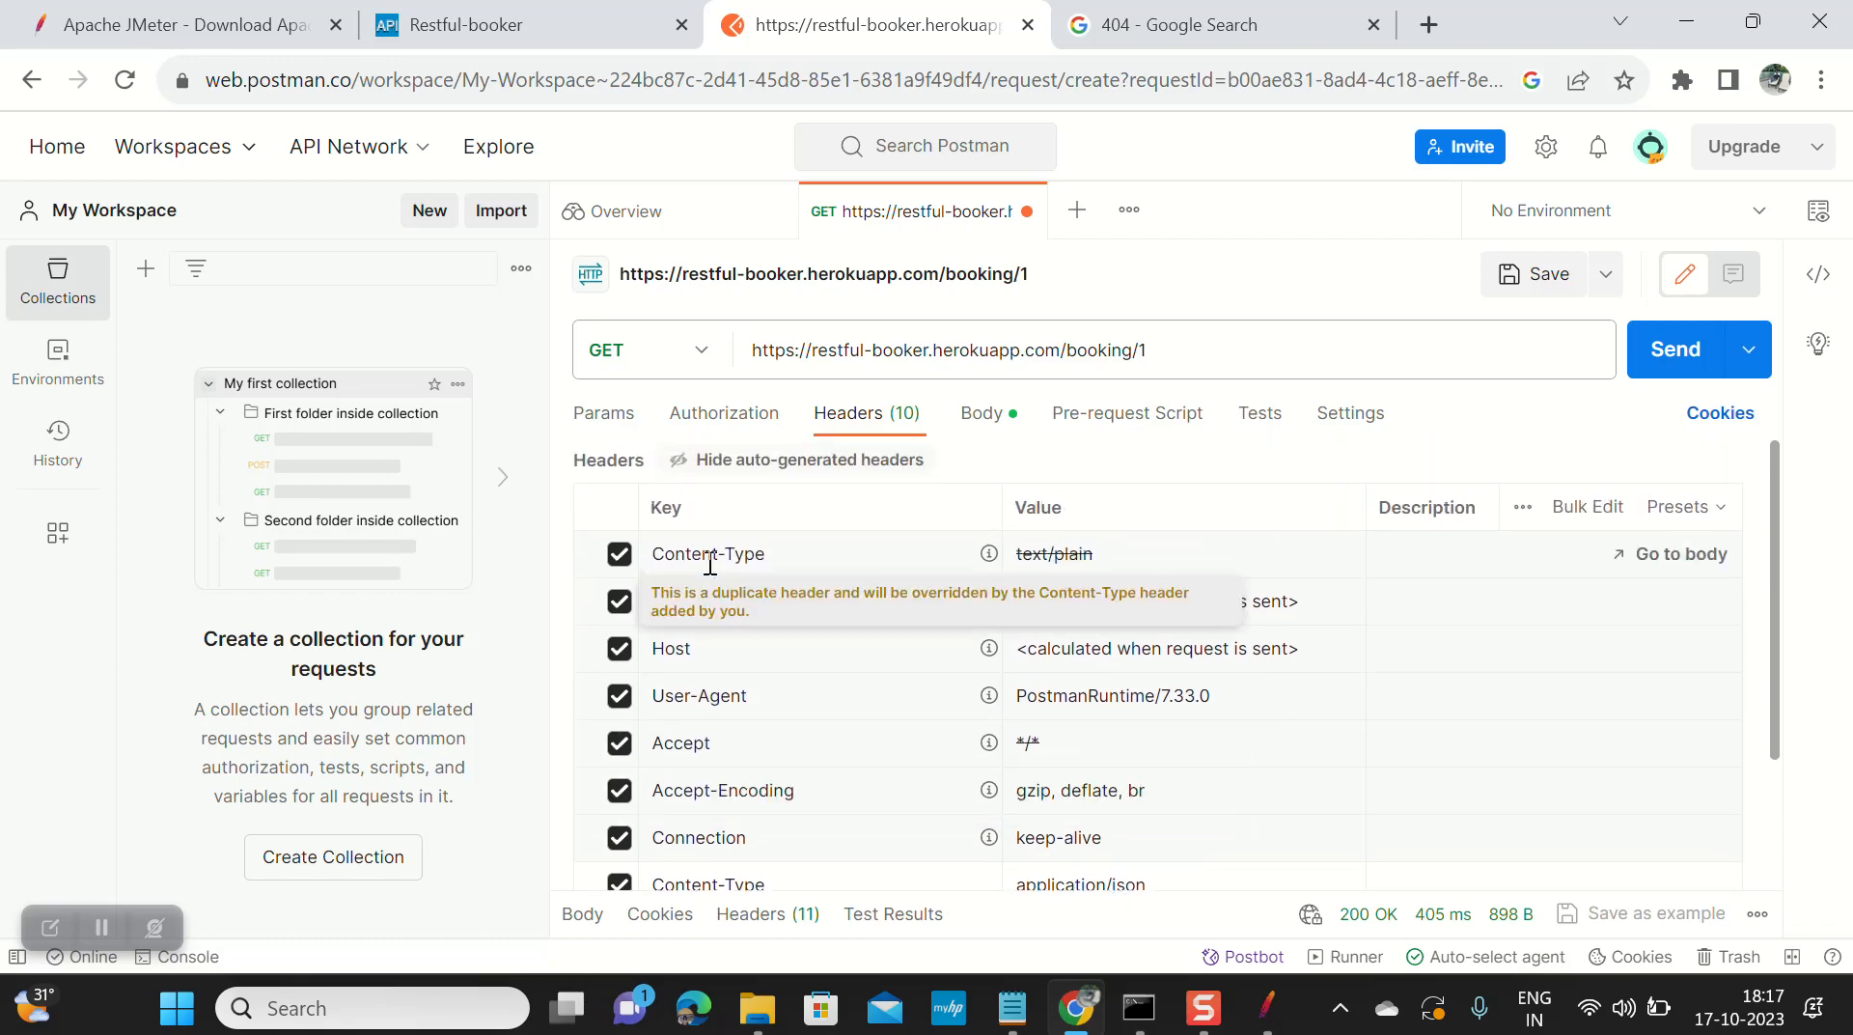
{"action": "scroll", "coordinate": [711, 563], "scroll_direction": "down", "scroll_amount": 3}
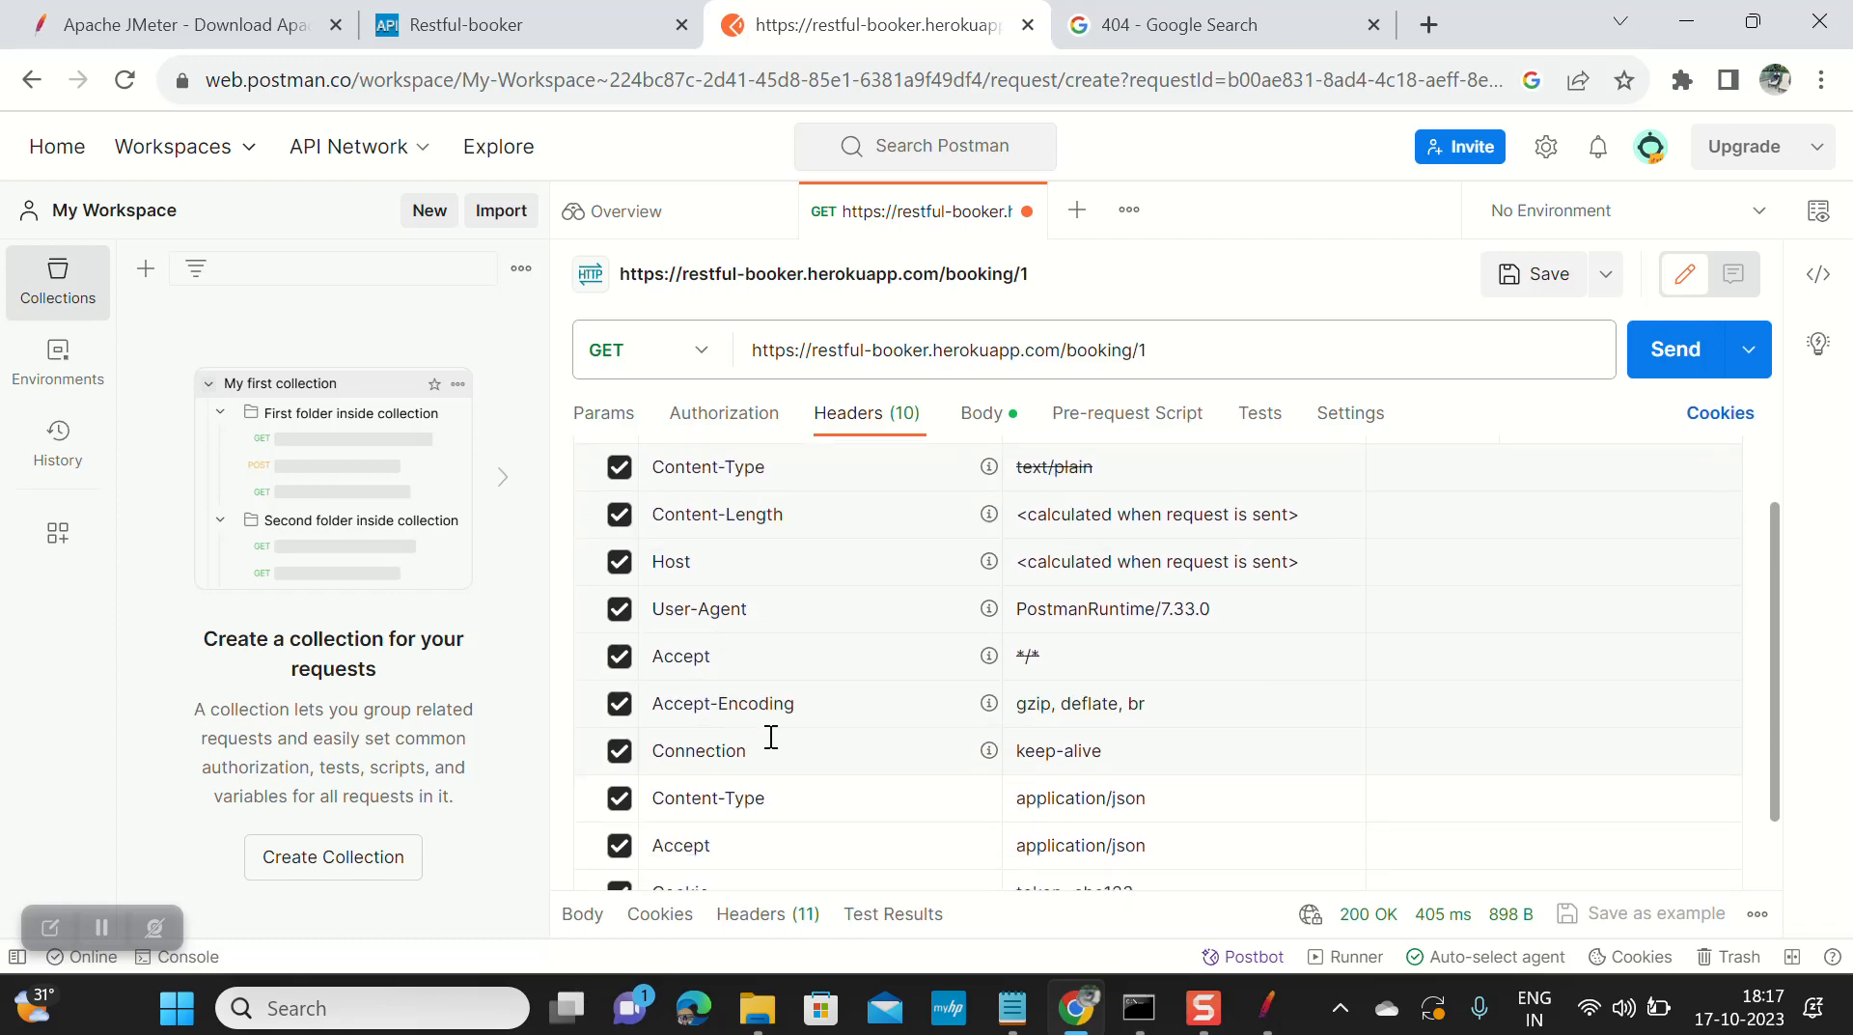
{"action": "double_click", "coordinate": [781, 696]}
{"action": "key", "text": "ctrl+c"}
{"action": "key", "text": "alt+Tab"}
{"action": "key", "text": "ctrl+v"}
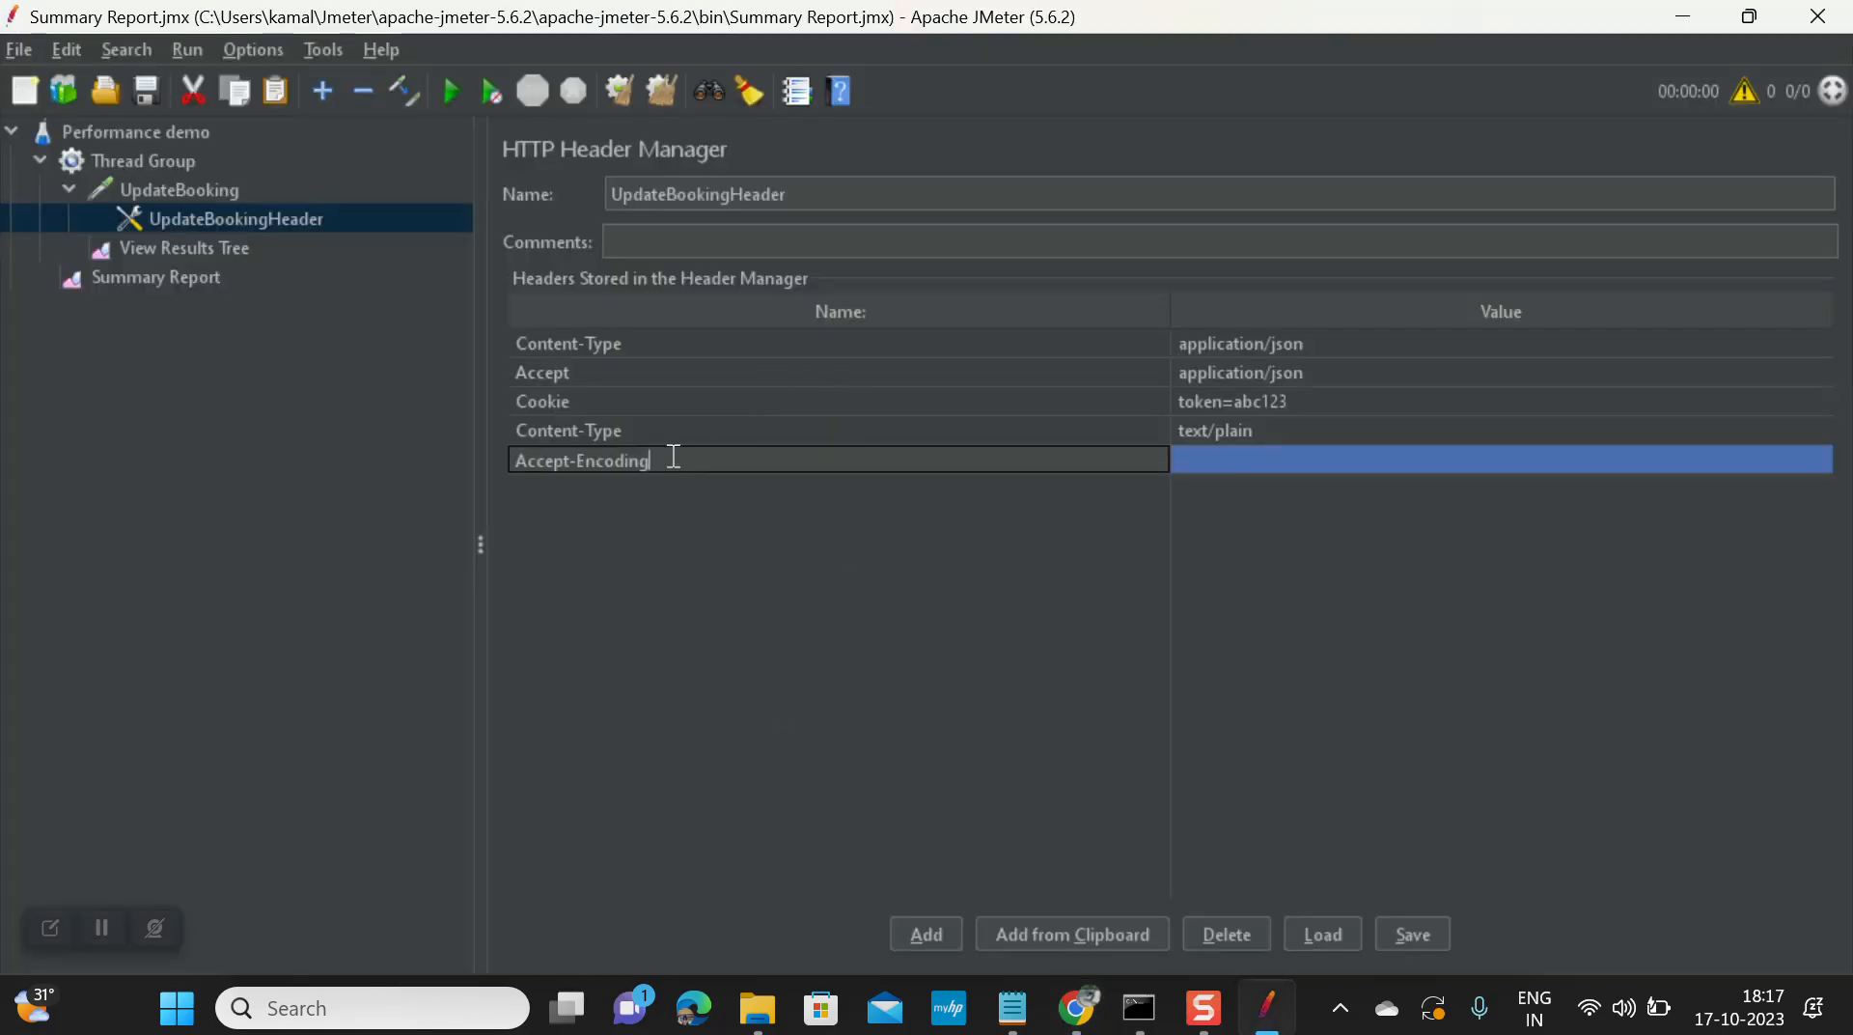
{"action": "key", "text": "alt+Tab"}
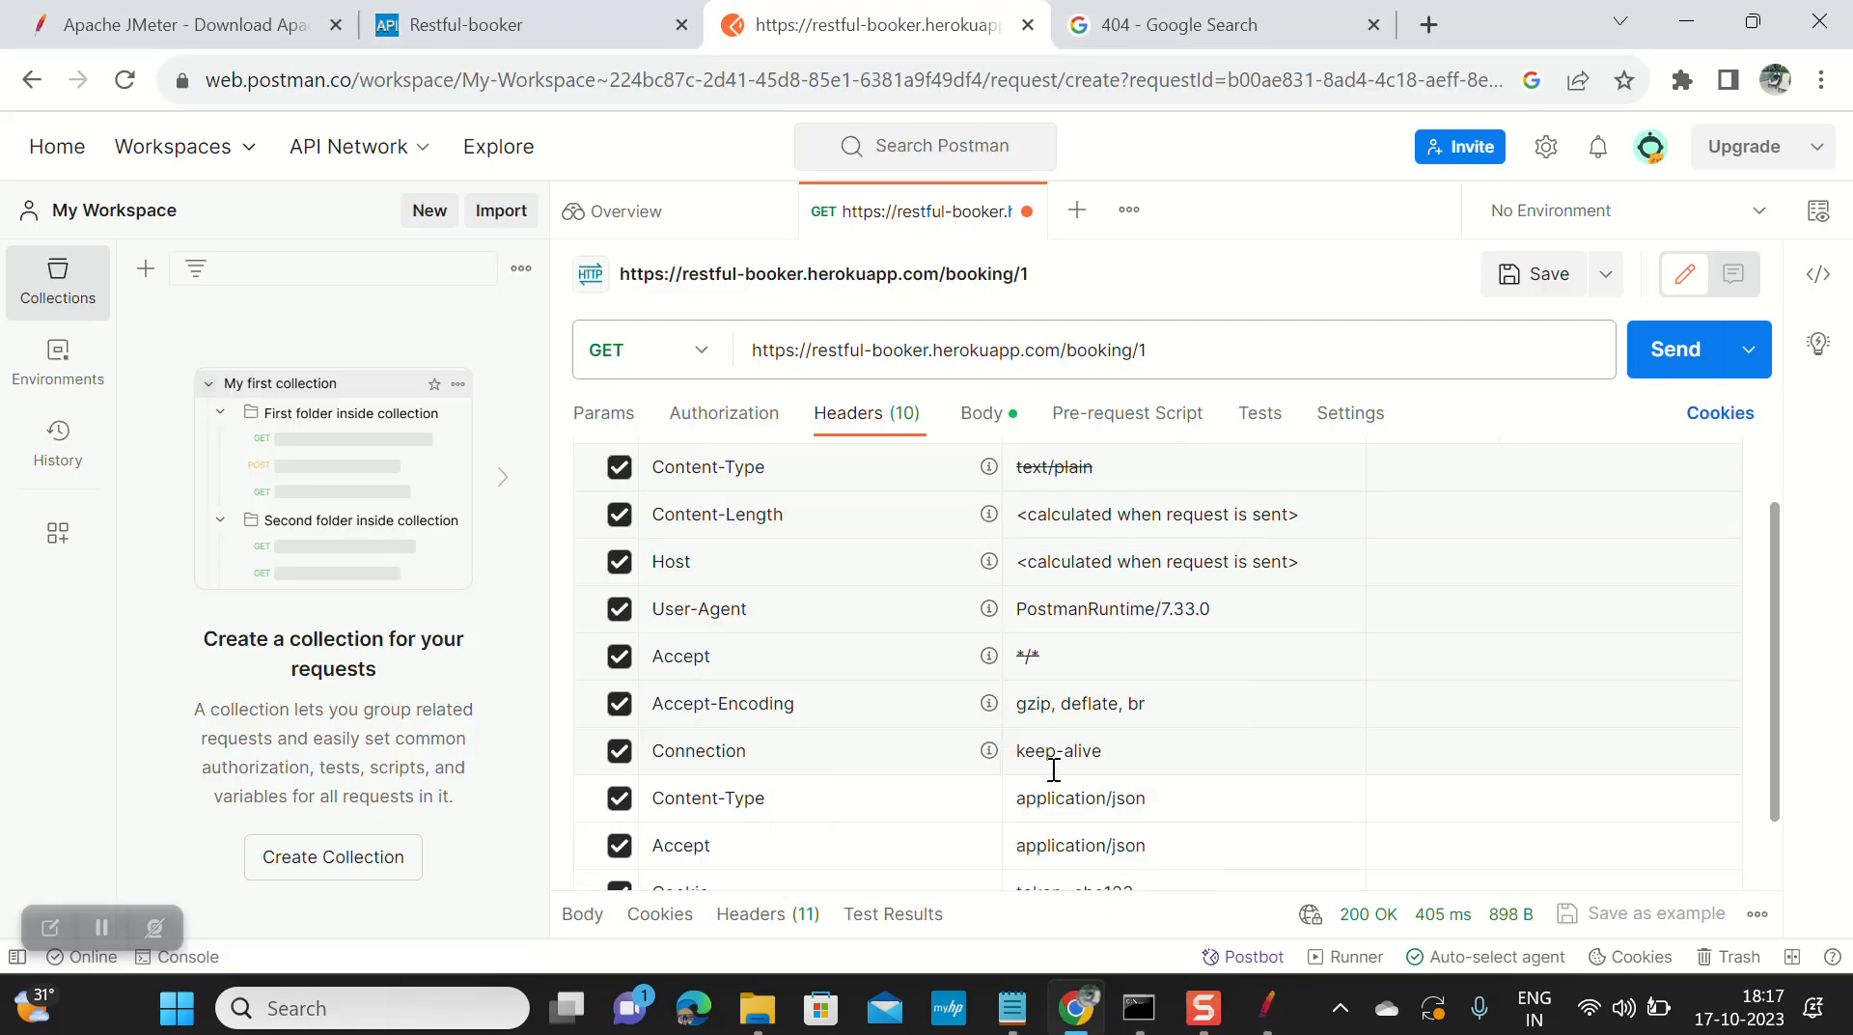
{"action": "left_click", "coordinate": [1105, 709]}
{"action": "key", "text": "ctrl+a"}
{"action": "key", "text": "ctrl+c"}
{"action": "key", "text": "alt+Tab"}
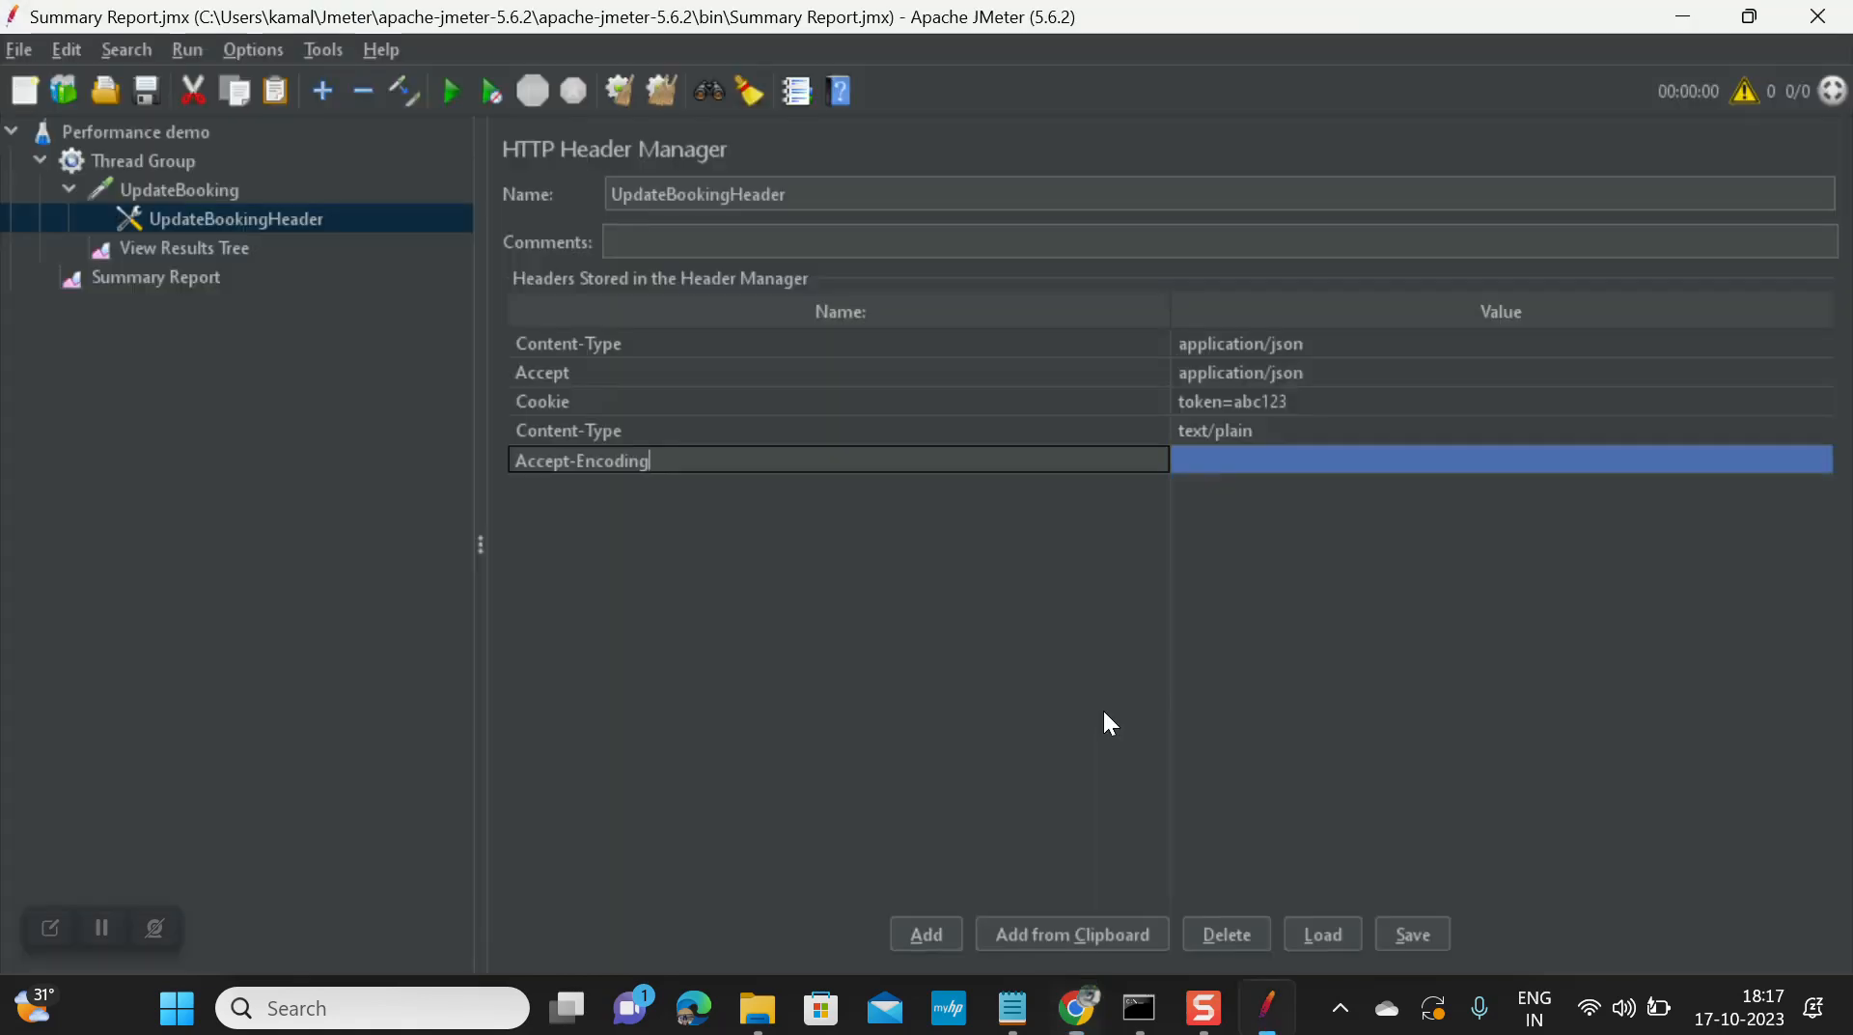
{"action": "left_click", "coordinate": [1199, 465]}
{"action": "key", "text": "ctrl+v"}
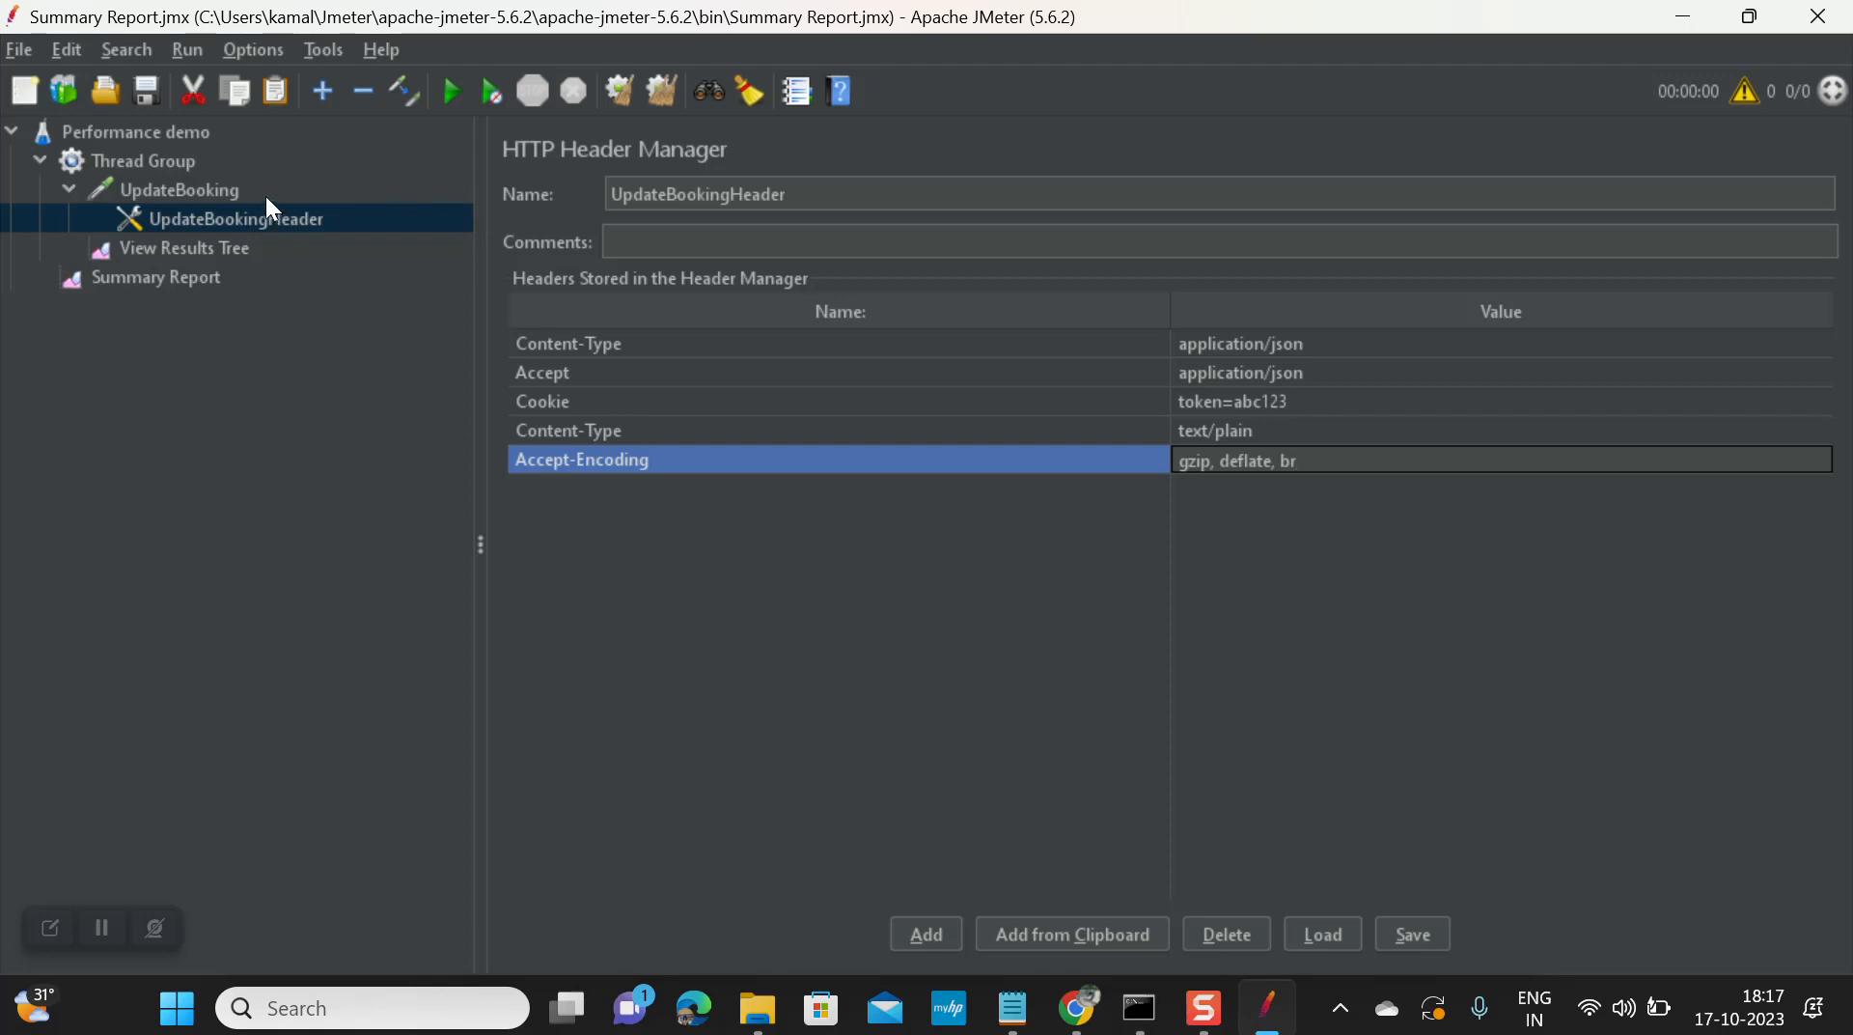
Step: Add two empty parameter rows to the UpdateBooking HTTP request
{"action": "left_click", "coordinate": [187, 194]}
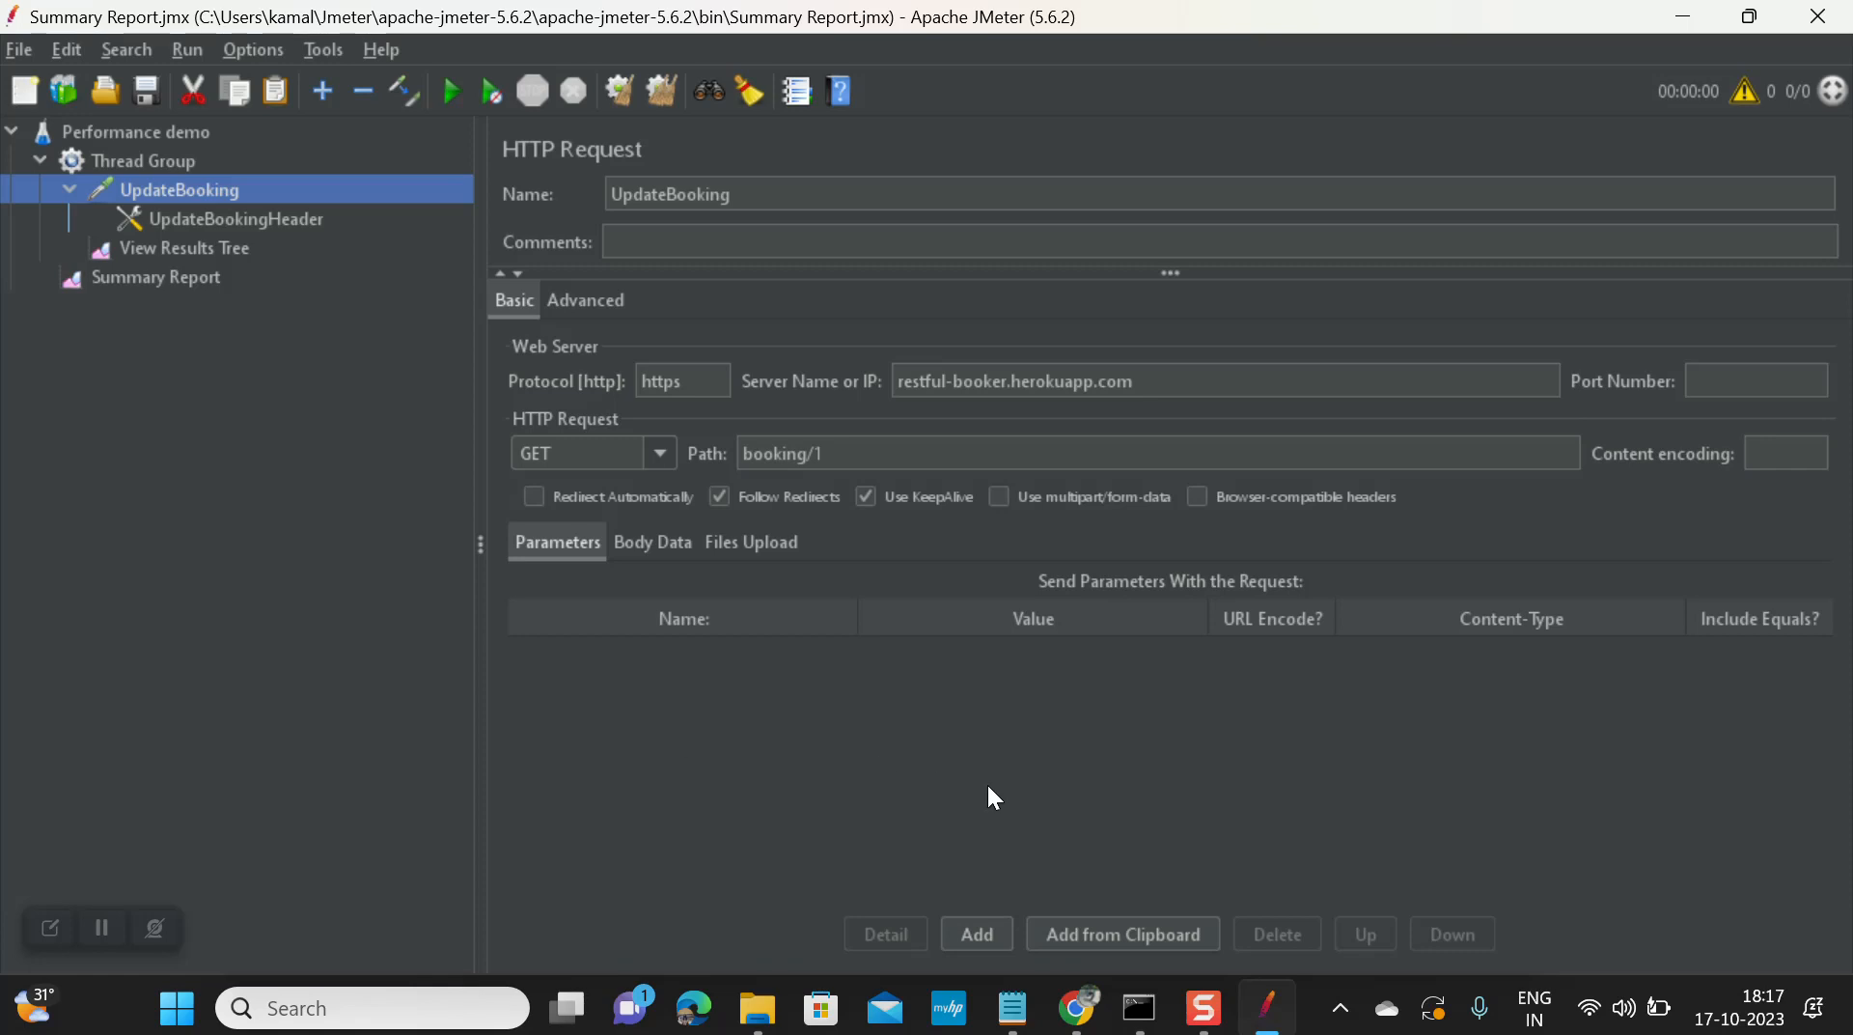
{"action": "left_click", "coordinate": [977, 934]}
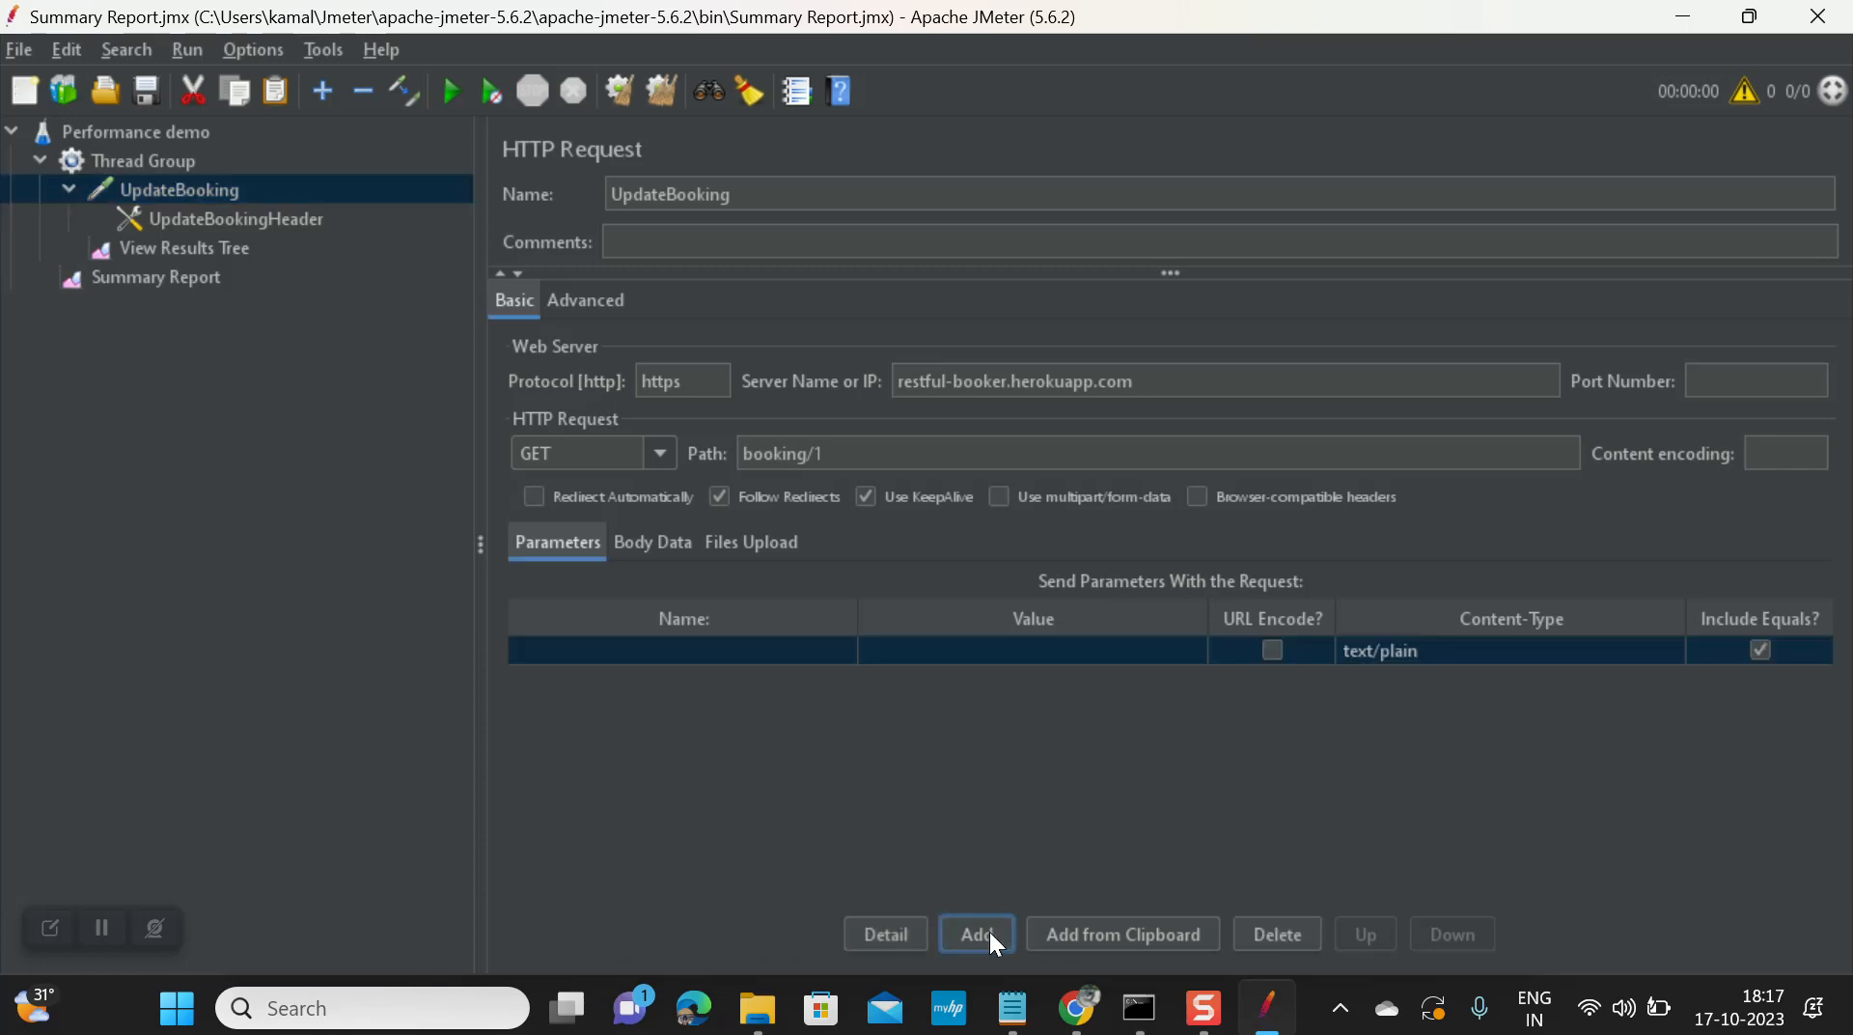
{"action": "left_click", "coordinate": [973, 932]}
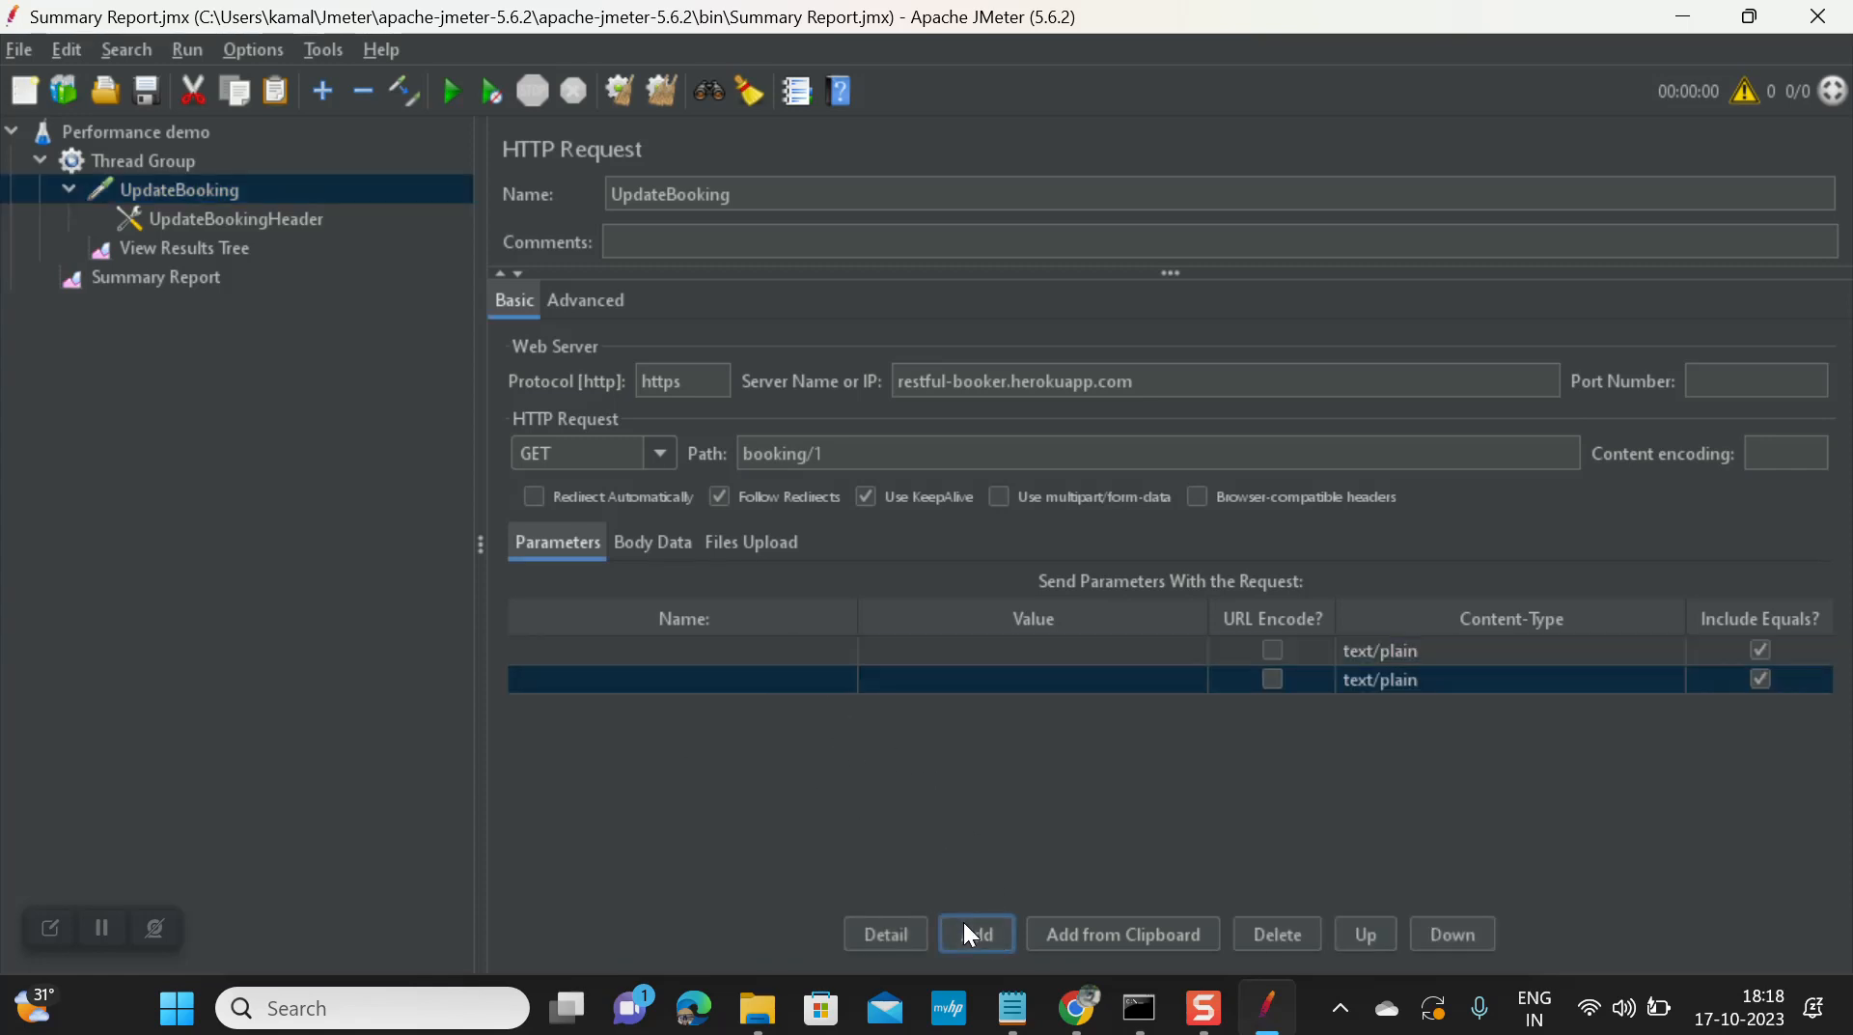
{"action": "double_click", "coordinate": [762, 639]}
{"action": "double_click", "coordinate": [986, 647]}
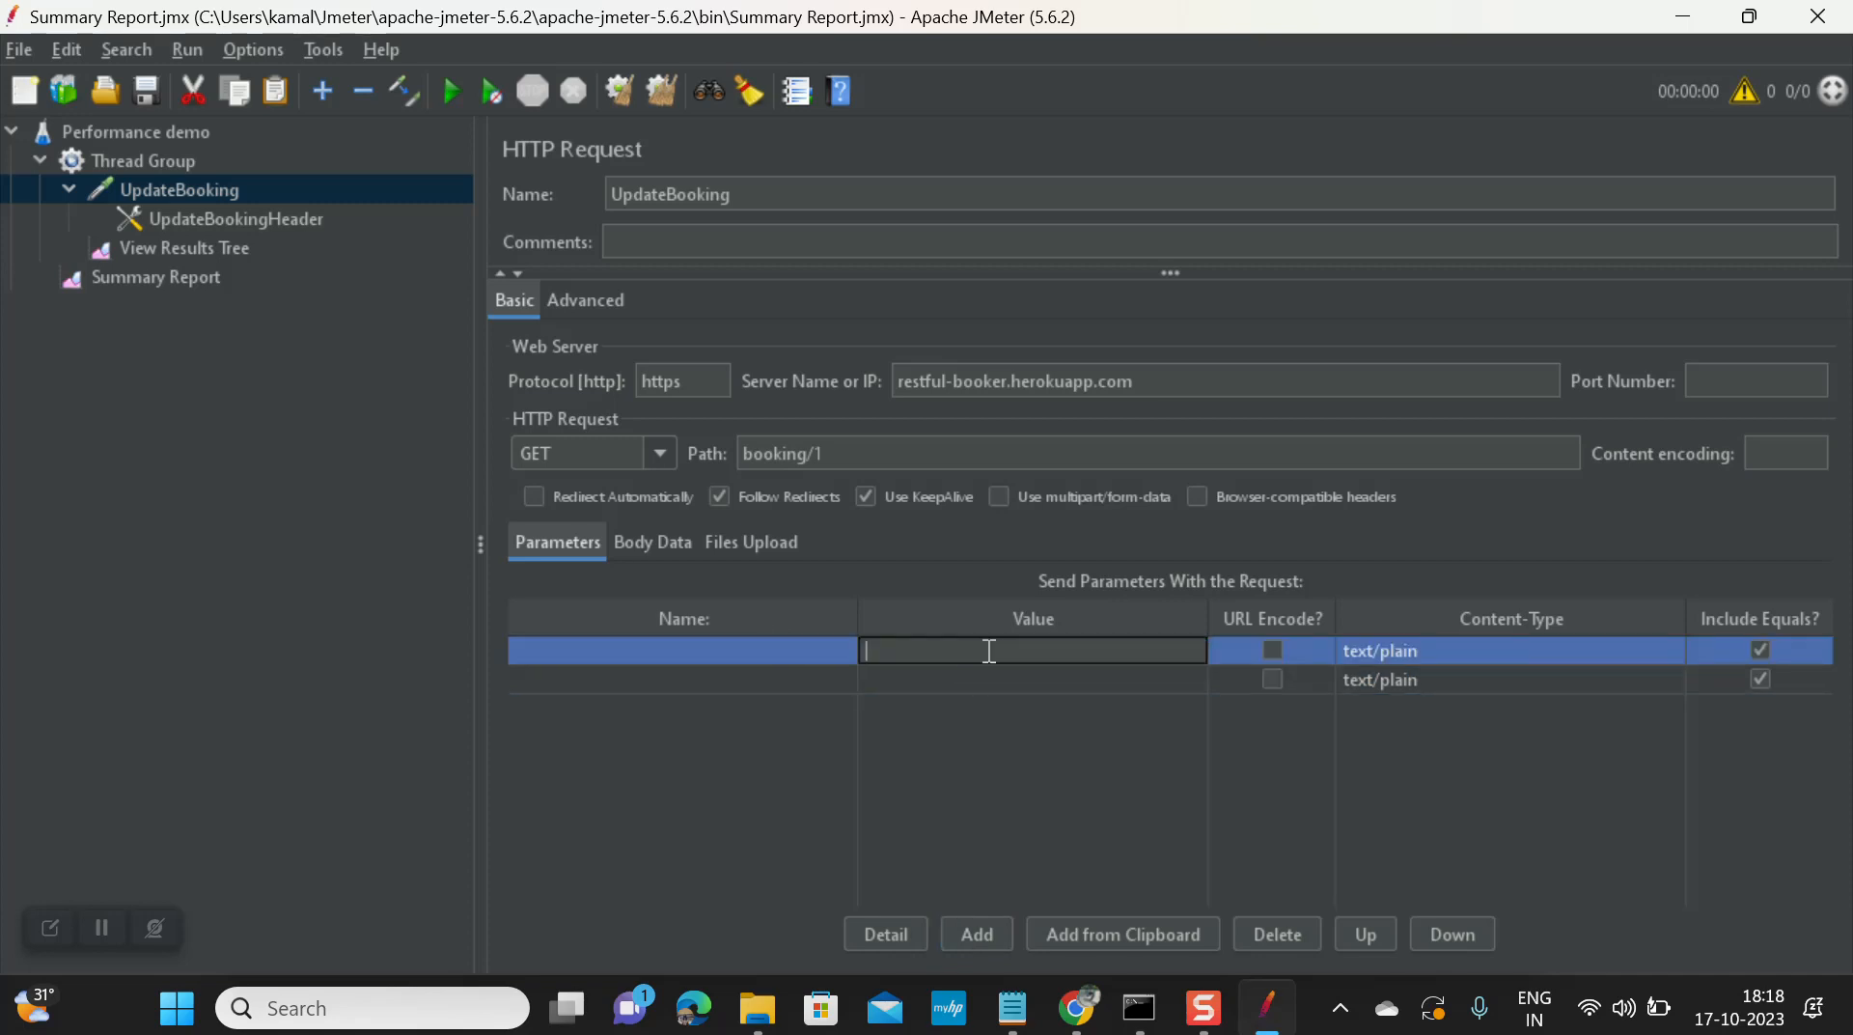
{"action": "double_click", "coordinate": [761, 679]}
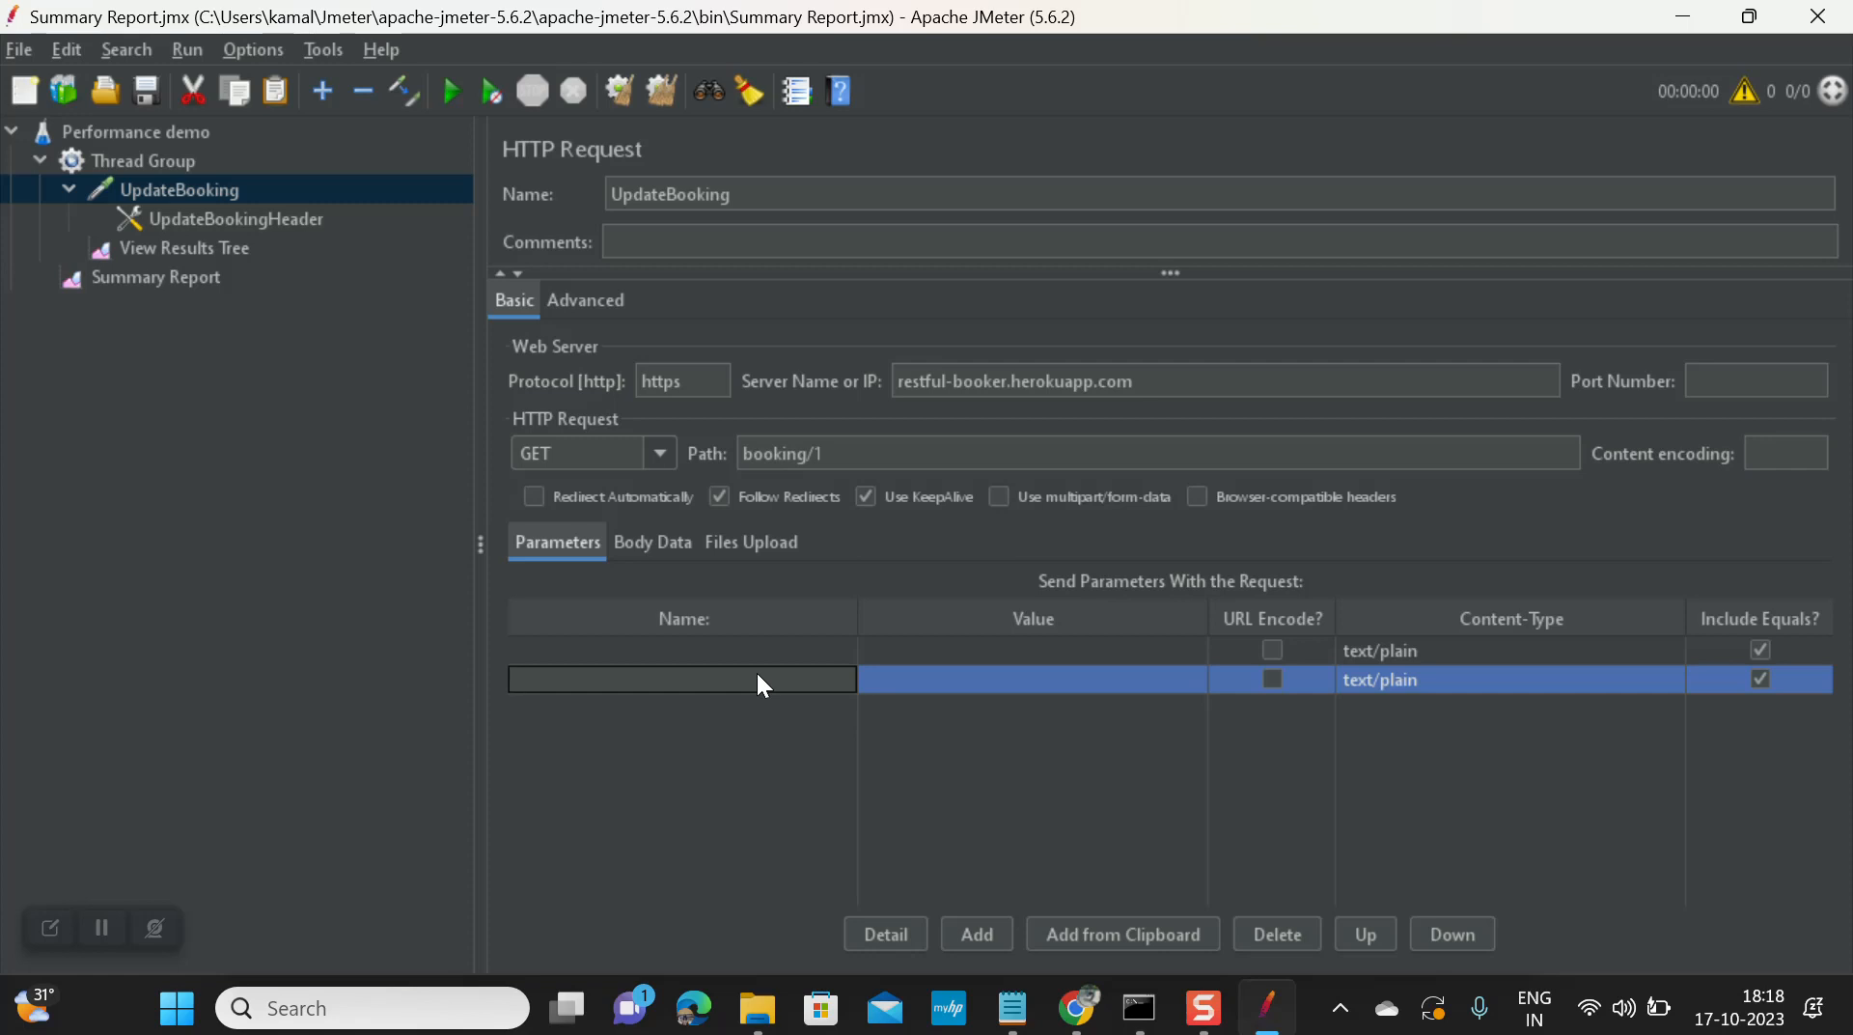
{"action": "double_click", "coordinate": [941, 681]}
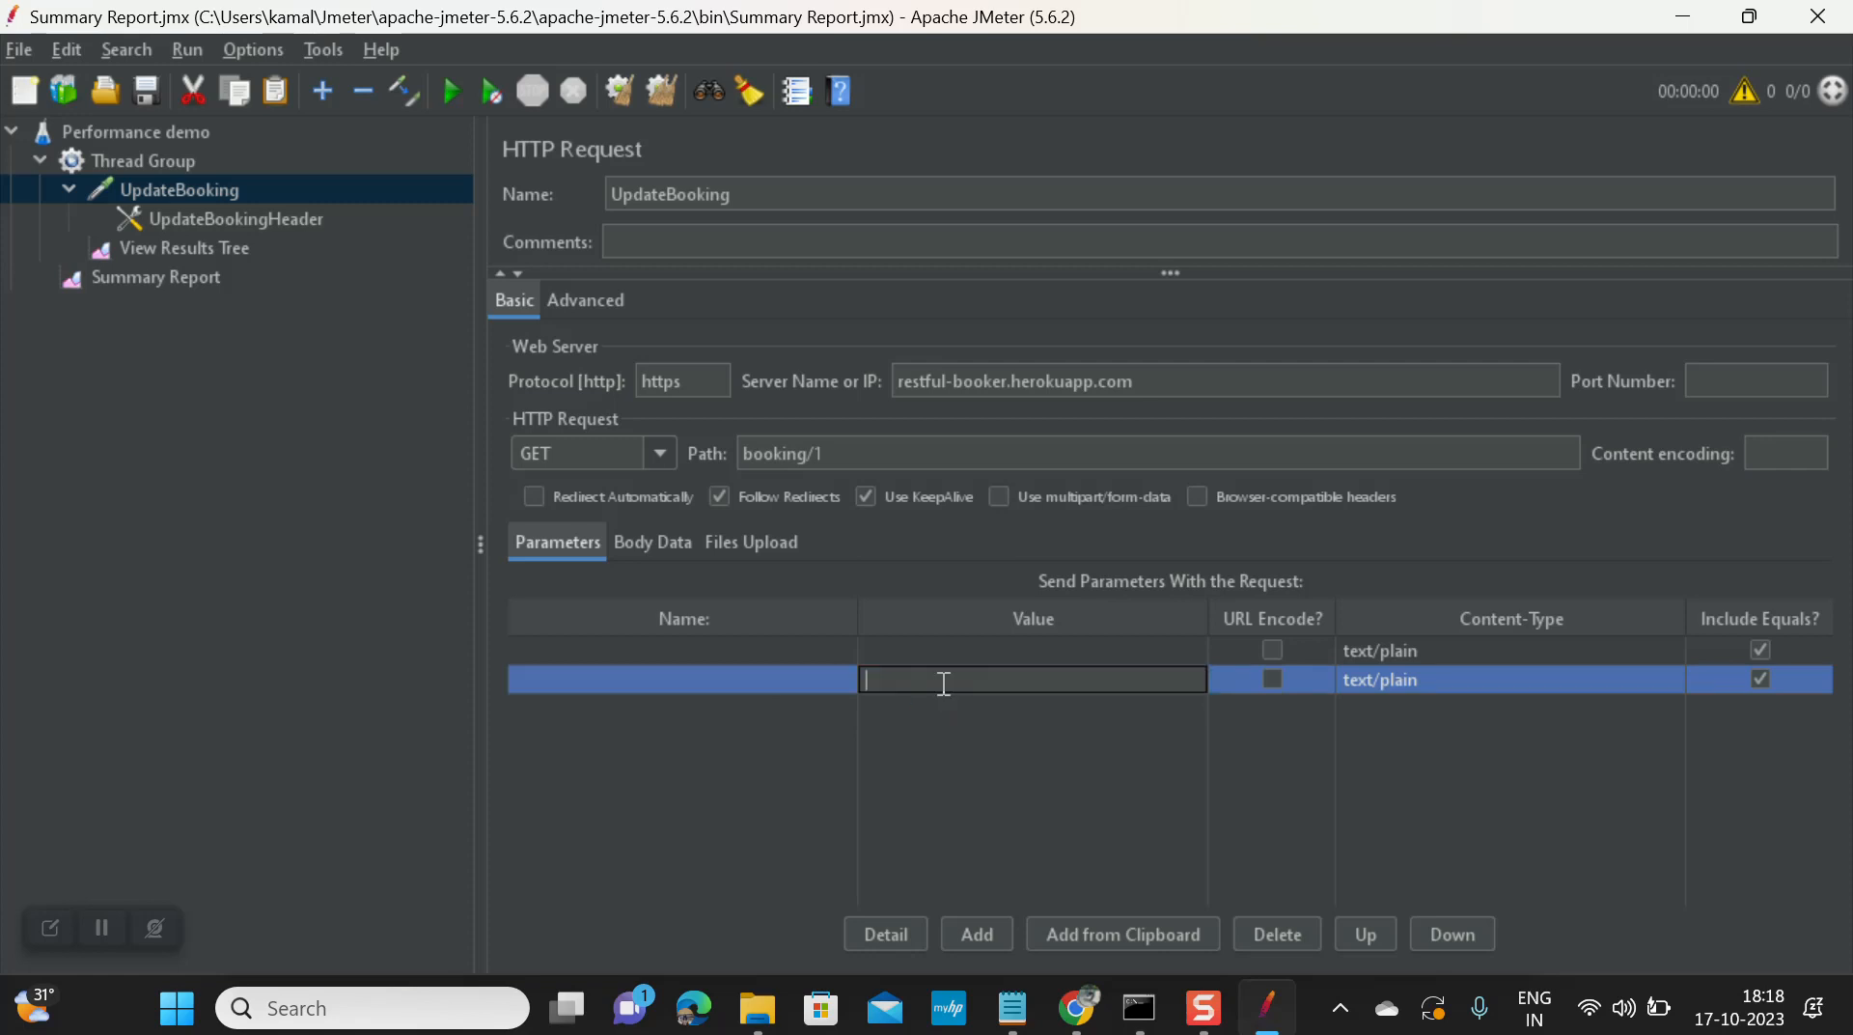
{"action": "left_click", "coordinate": [761, 679]}
{"action": "double_click", "coordinate": [760, 646]}
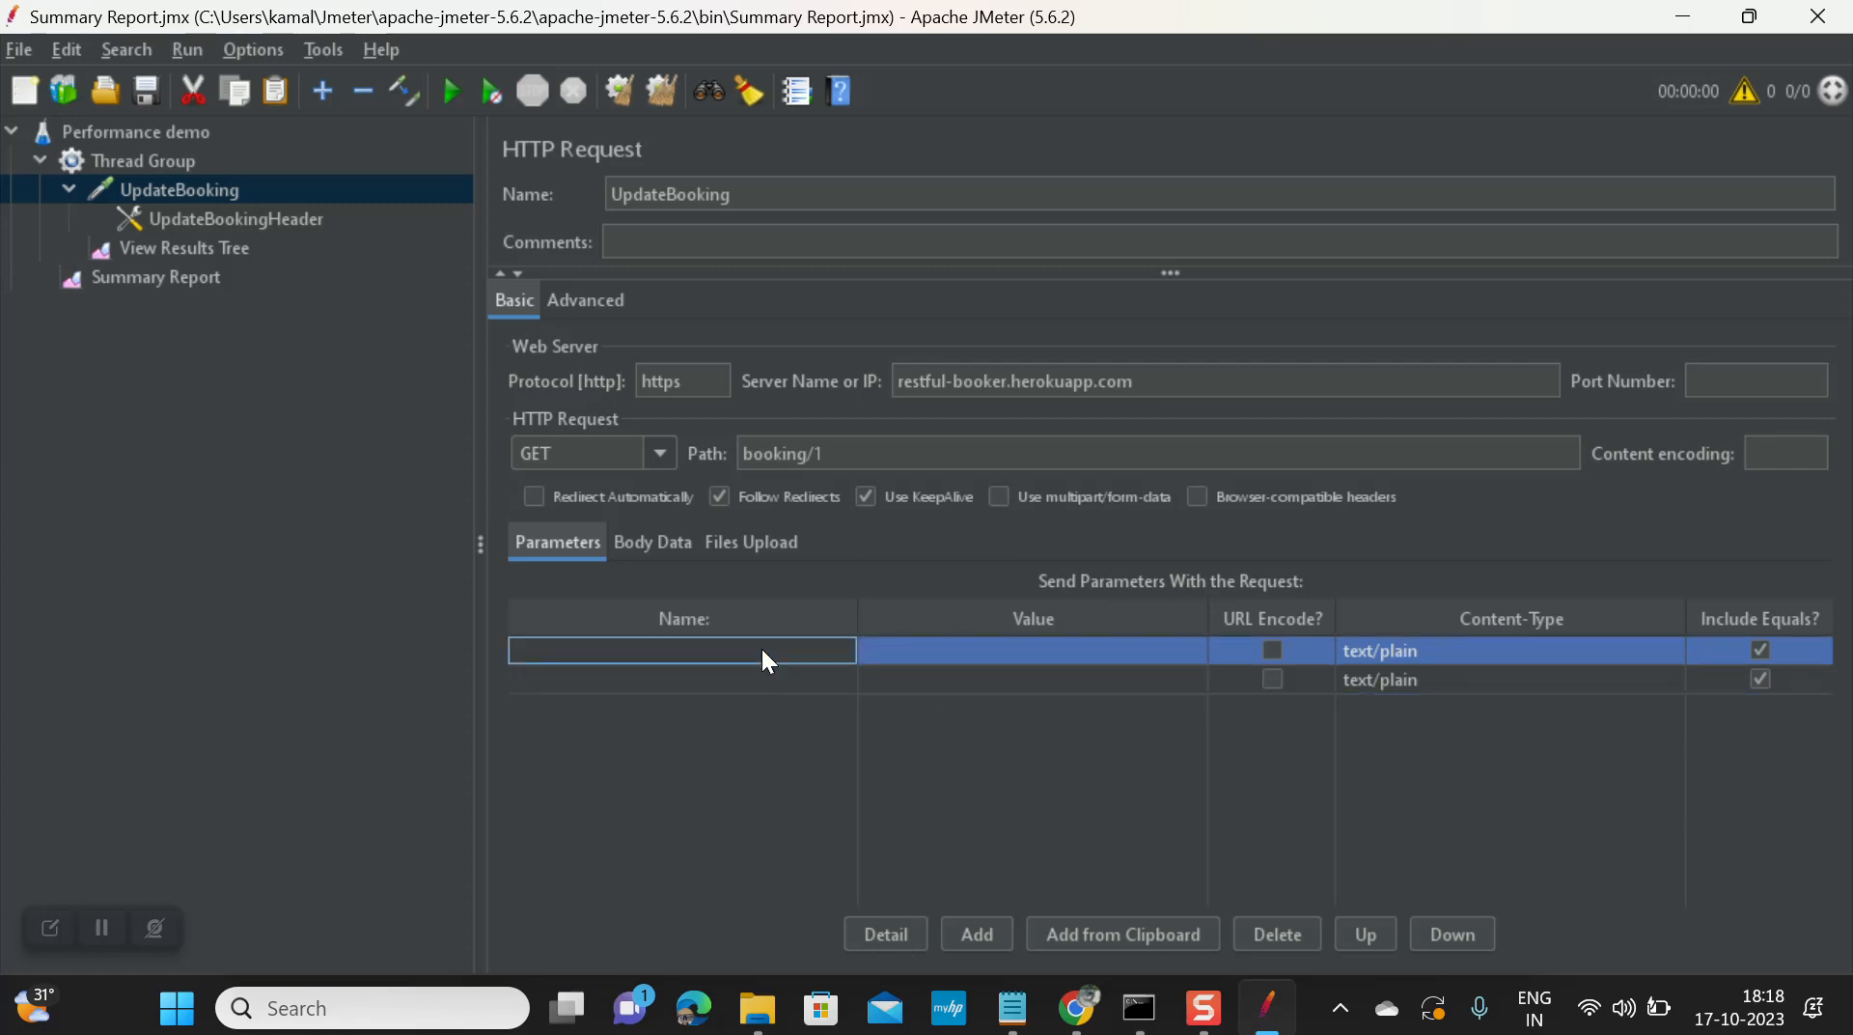
Step: Fill in a username parameter and a password parameter with their account values
{"action": "type", "text": "username"}
{"action": "double_click", "coordinate": [899, 646]}
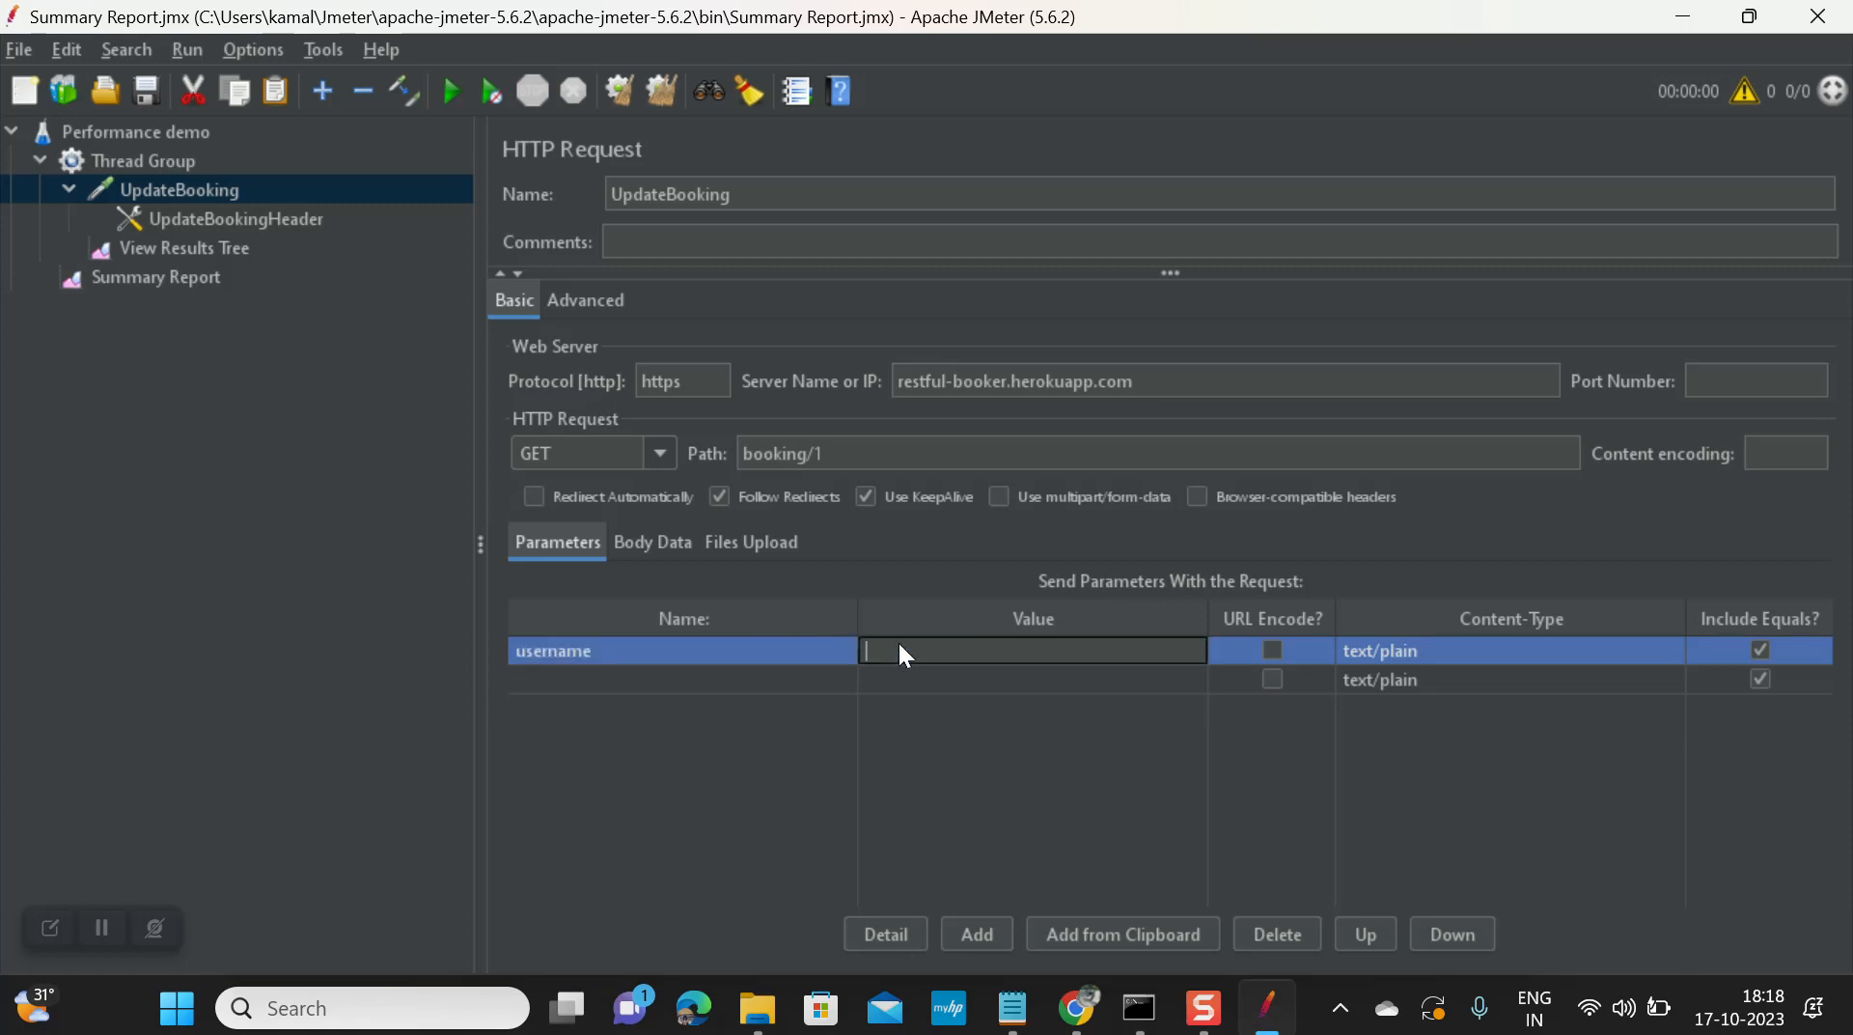
{"action": "left_click", "coordinate": [741, 674]}
{"action": "type", "text": "pa"}
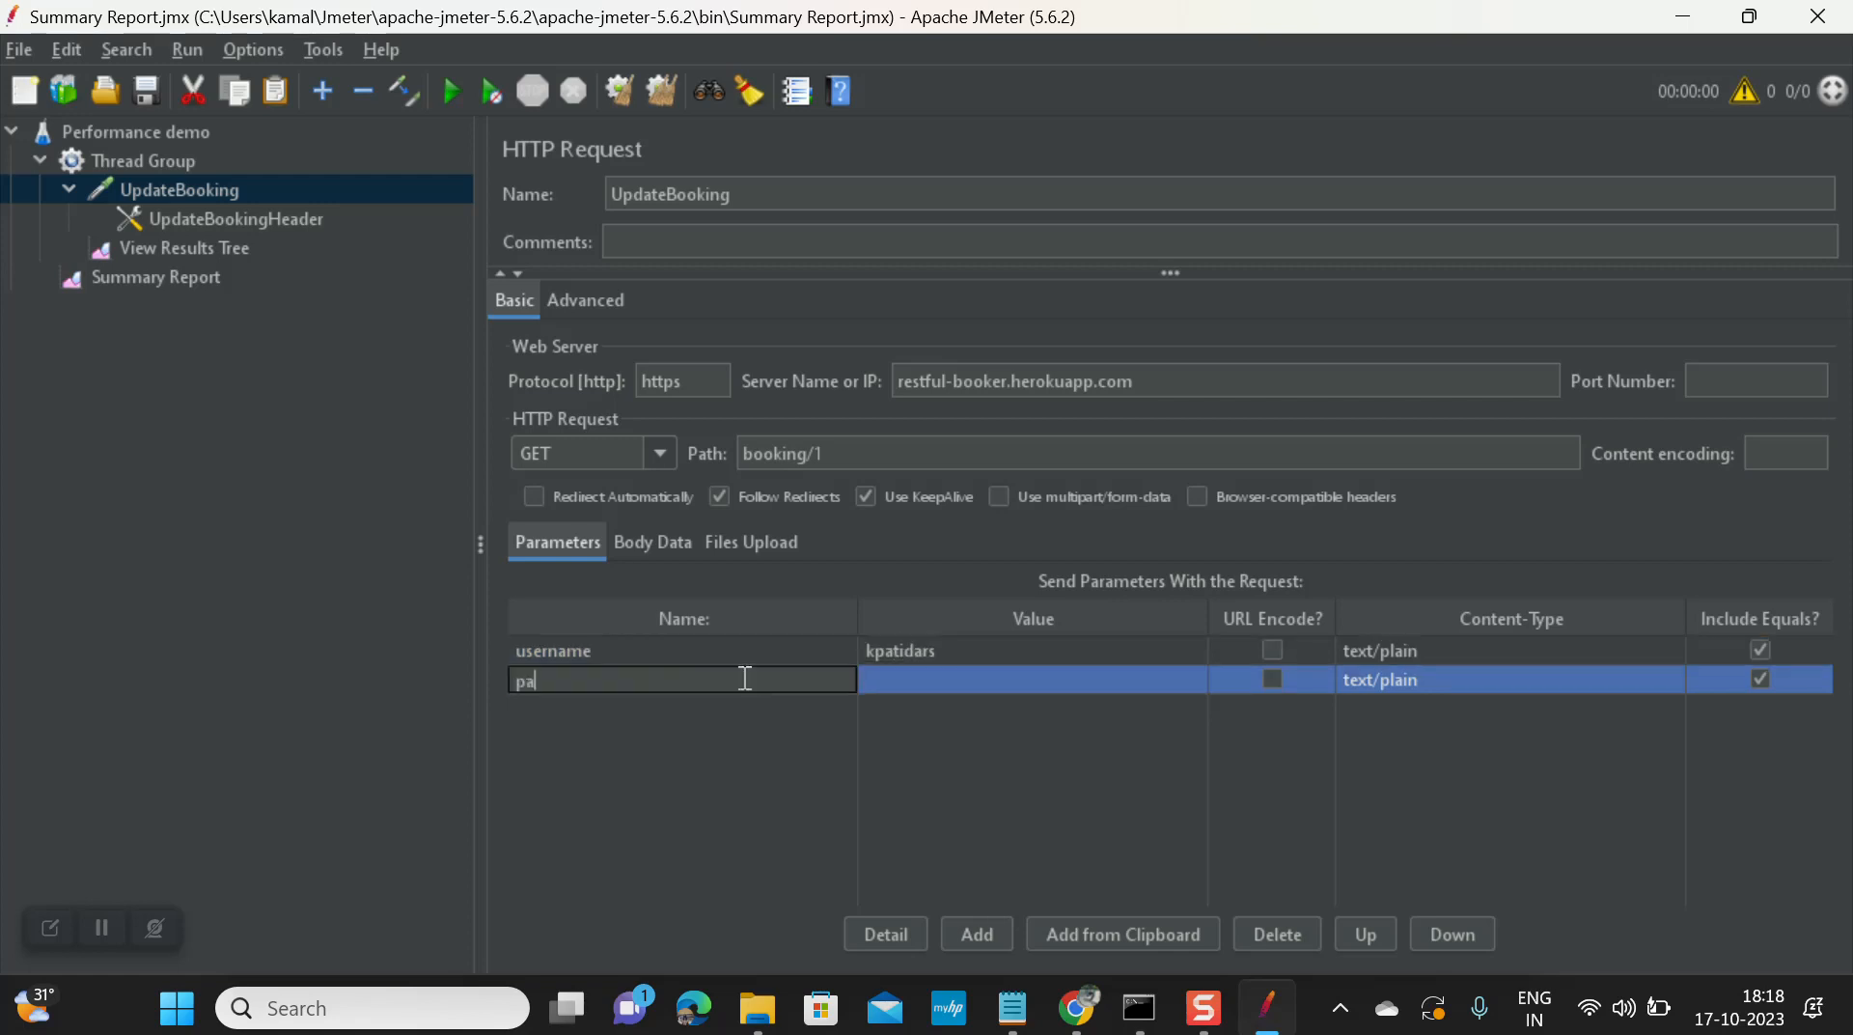
{"action": "type", "text": "ssword"}
{"action": "left_click", "coordinate": [879, 672]}
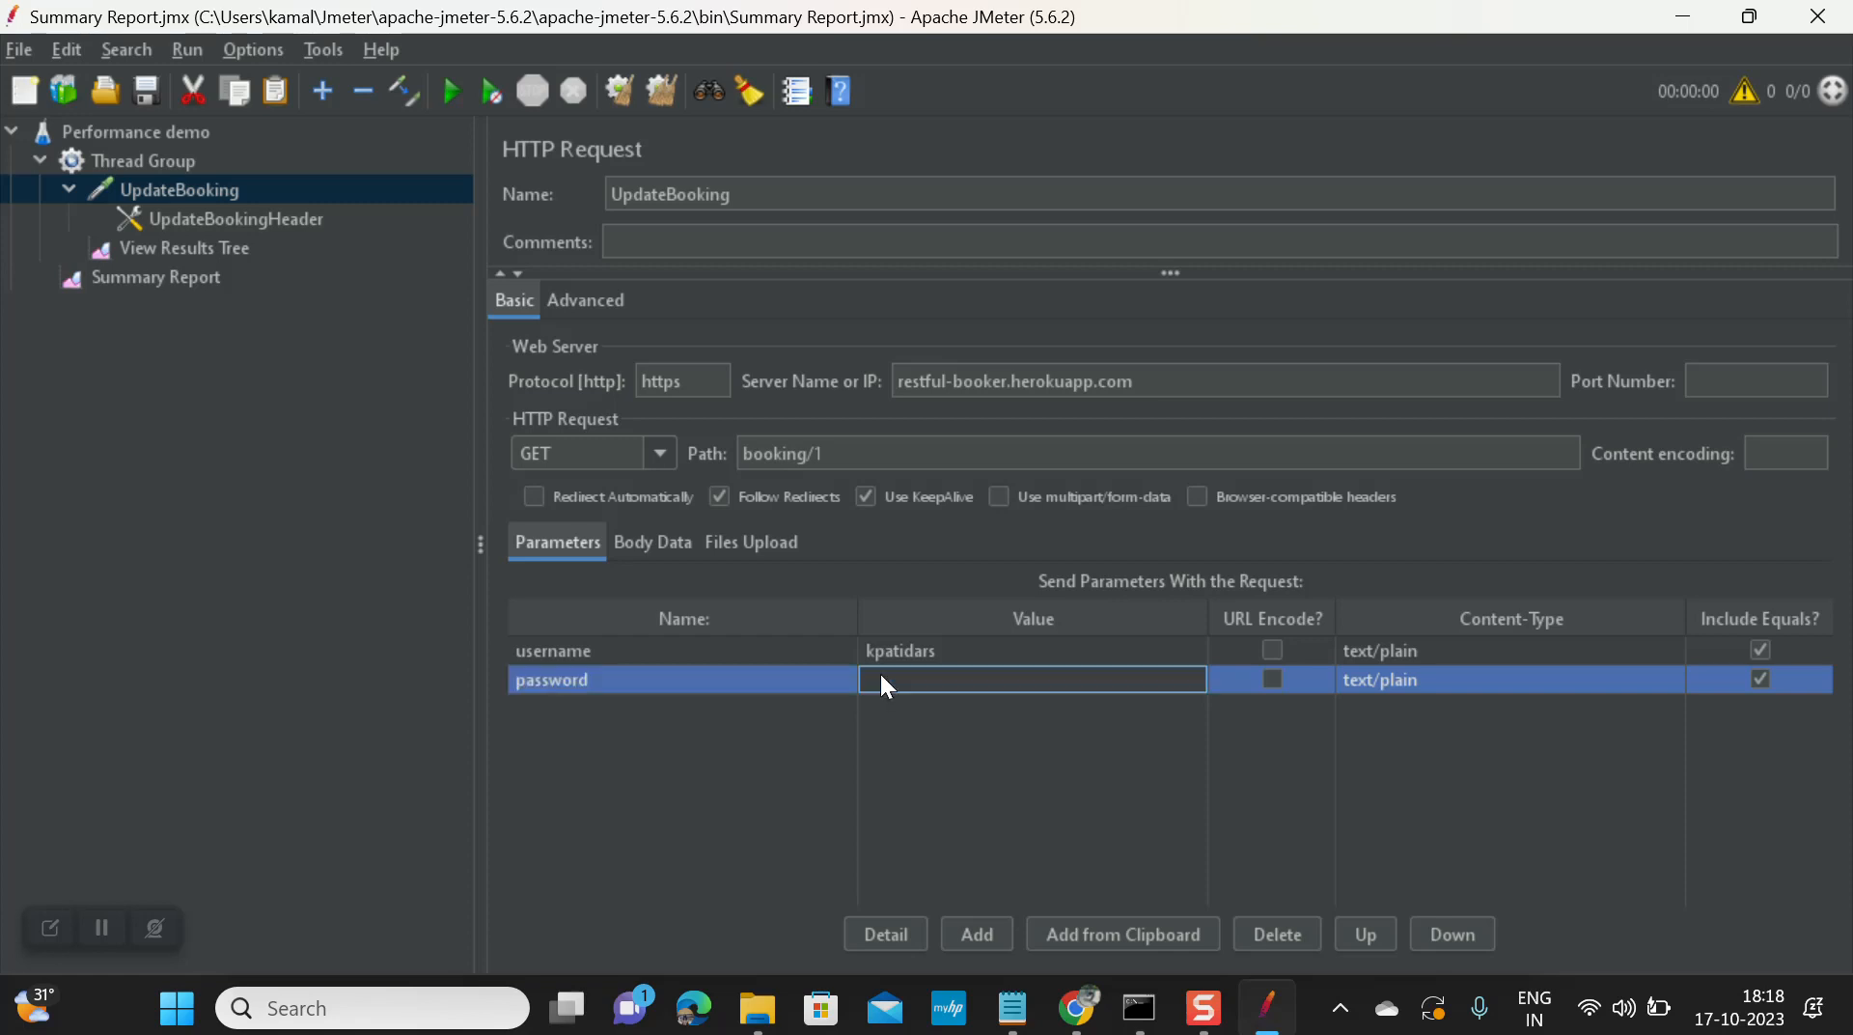
{"action": "type", "text": "kam"}
{"action": "key", "text": "BackSpace"}
{"action": "key", "text": "BackSpace"}
{"action": "key", "text": "BackSpace"}
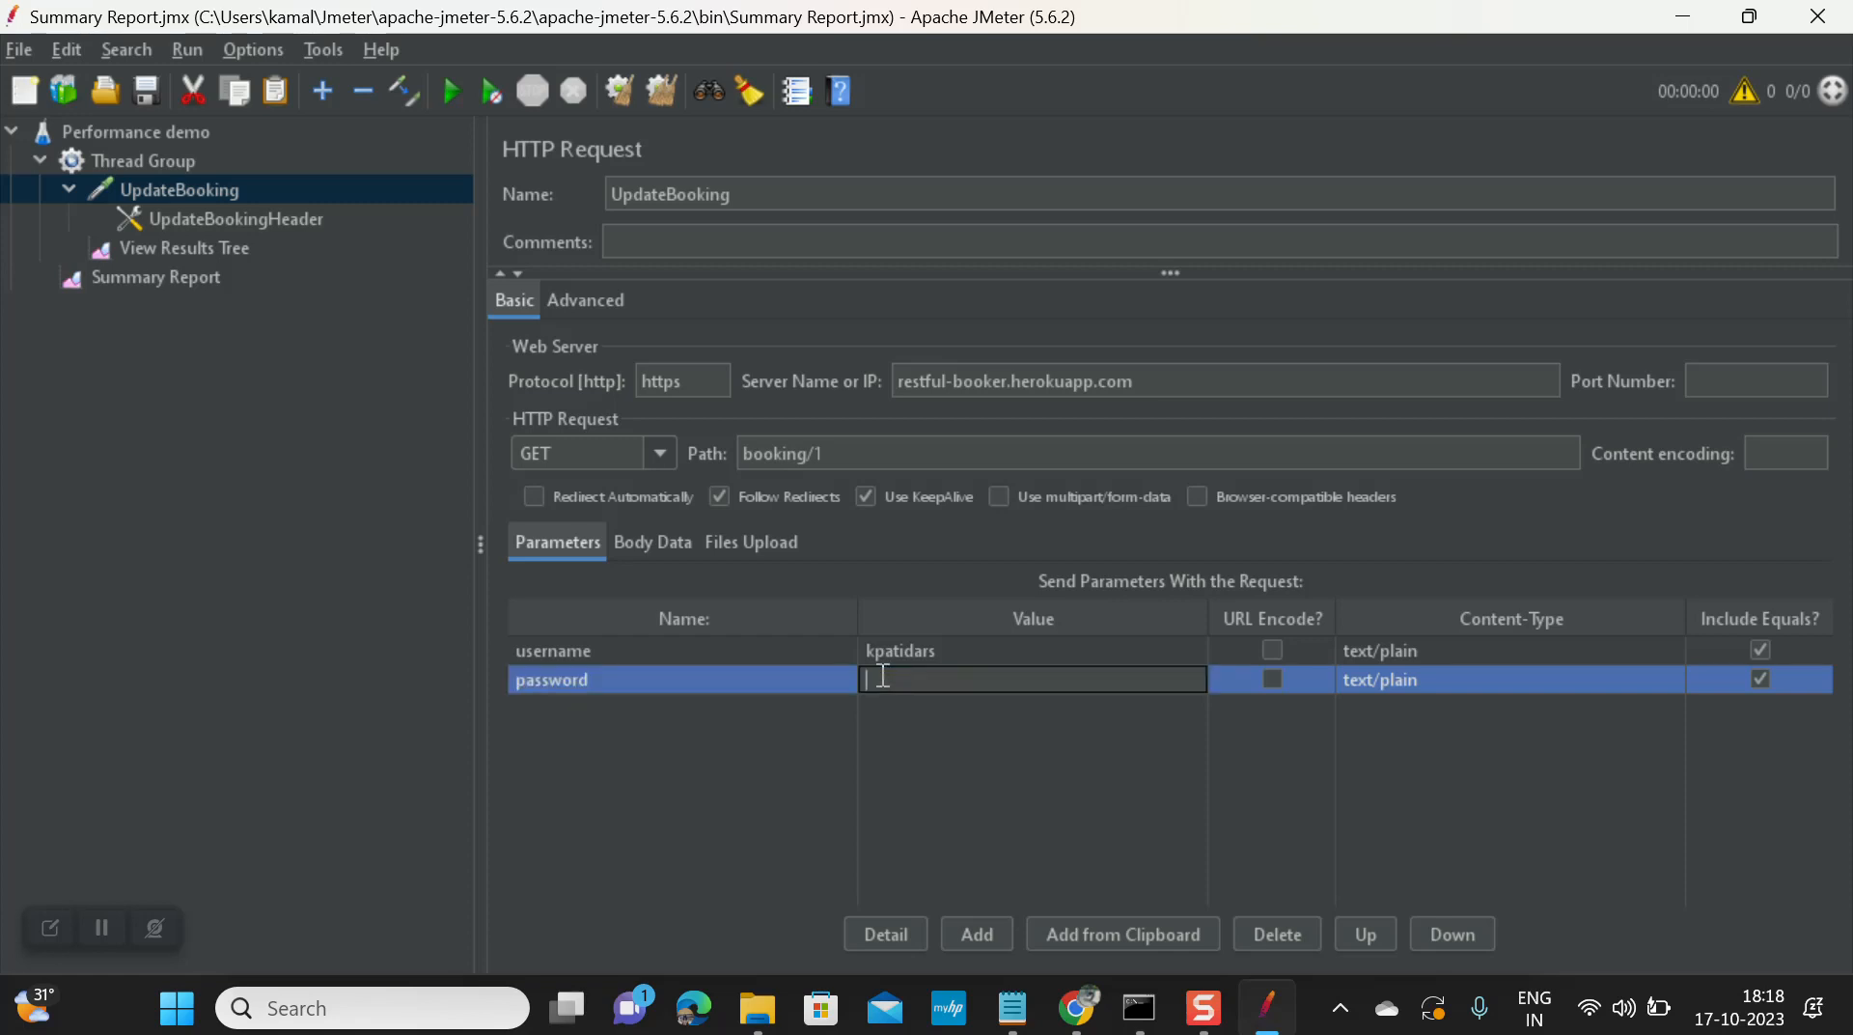
{"action": "type", "text": "pwd123"}
{"action": "left_click", "coordinate": [1278, 932]}
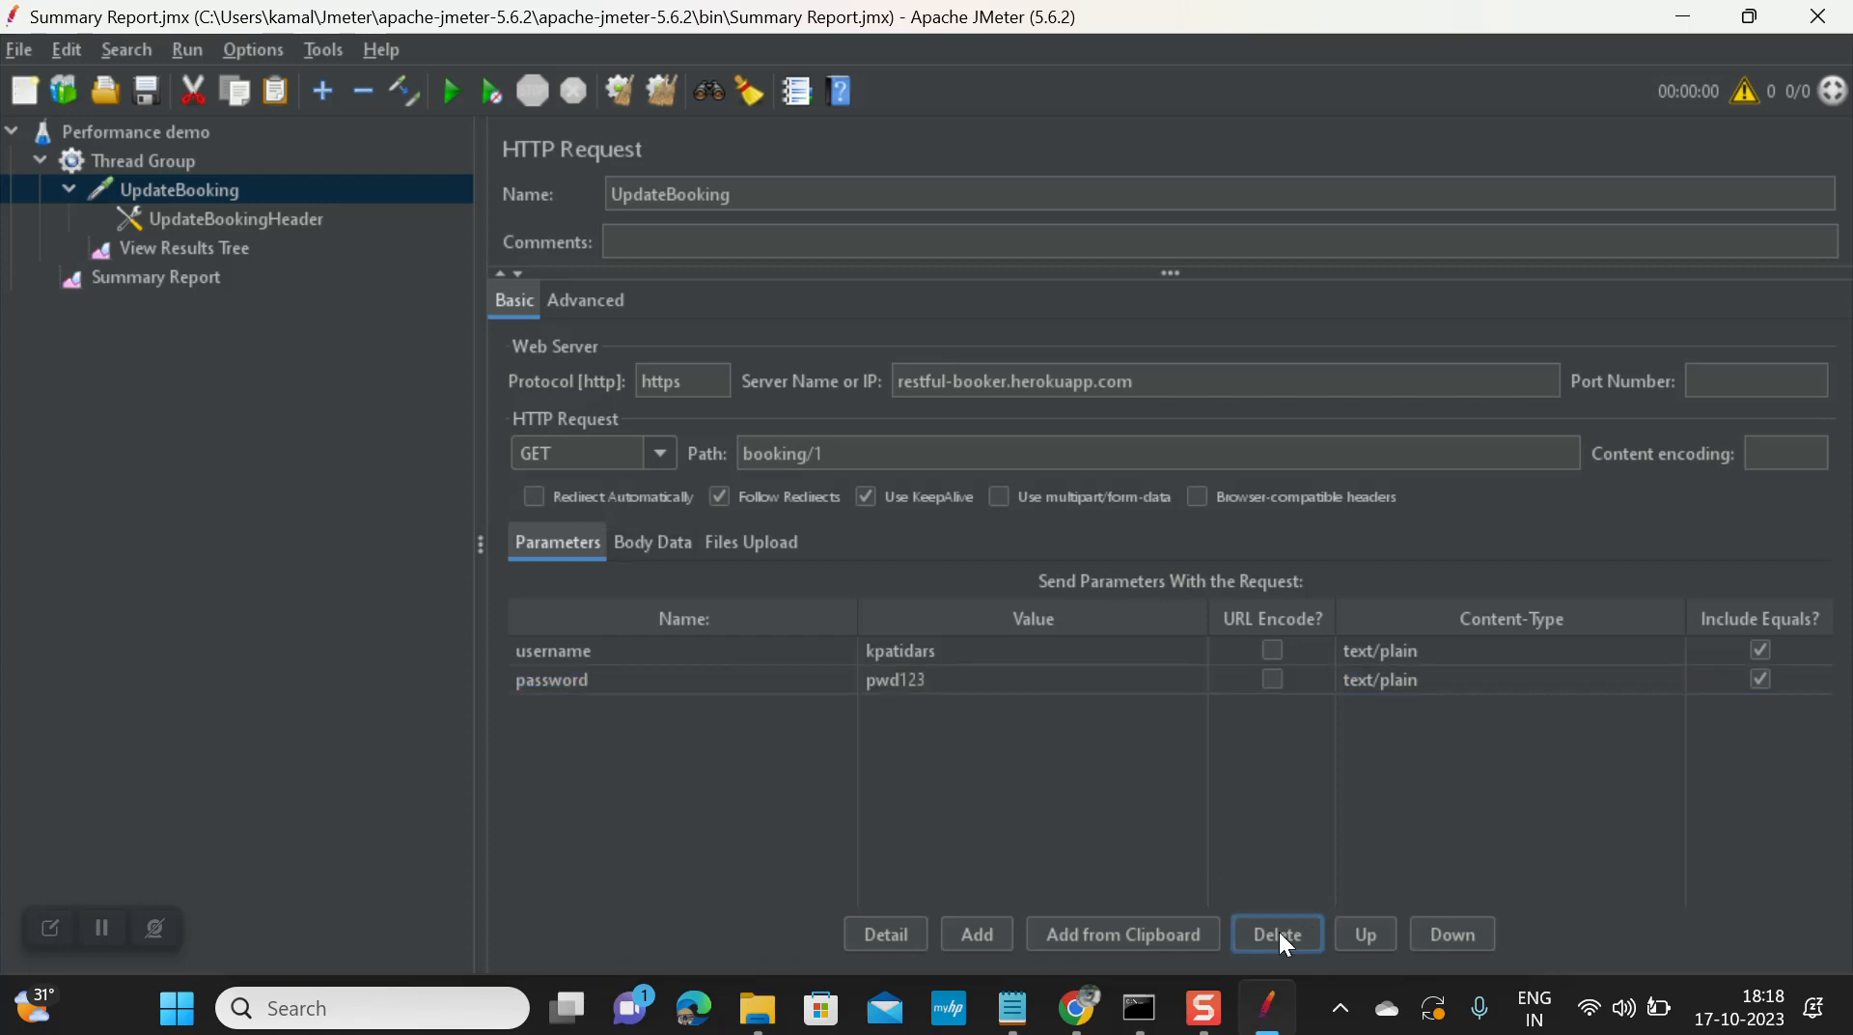
Step: Delete the password and username parameters again
{"action": "left_click", "coordinate": [1074, 681]}
{"action": "left_click", "coordinate": [1261, 946]}
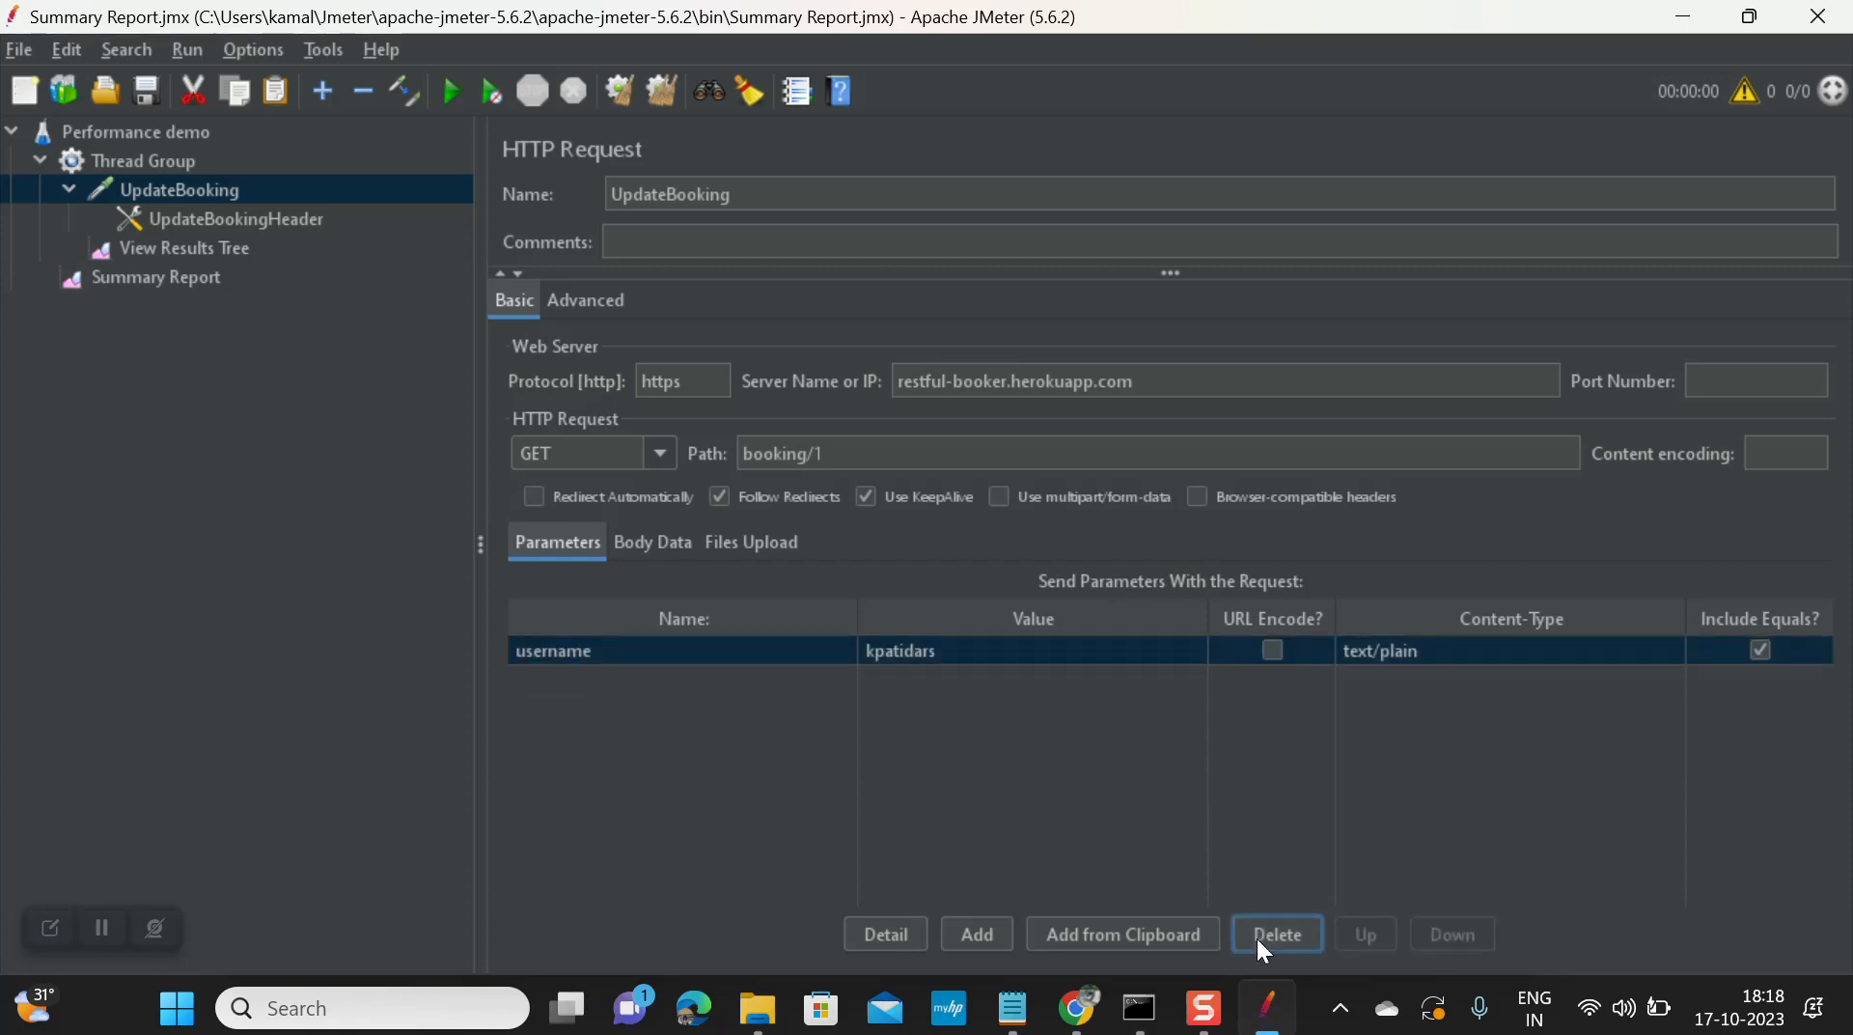
{"action": "left_click", "coordinate": [1257, 939]}
Step: Paste the Restful-booker example JSON booking into UpdateBooking's body data, save, and start the run
{"action": "left_click", "coordinate": [653, 542]}
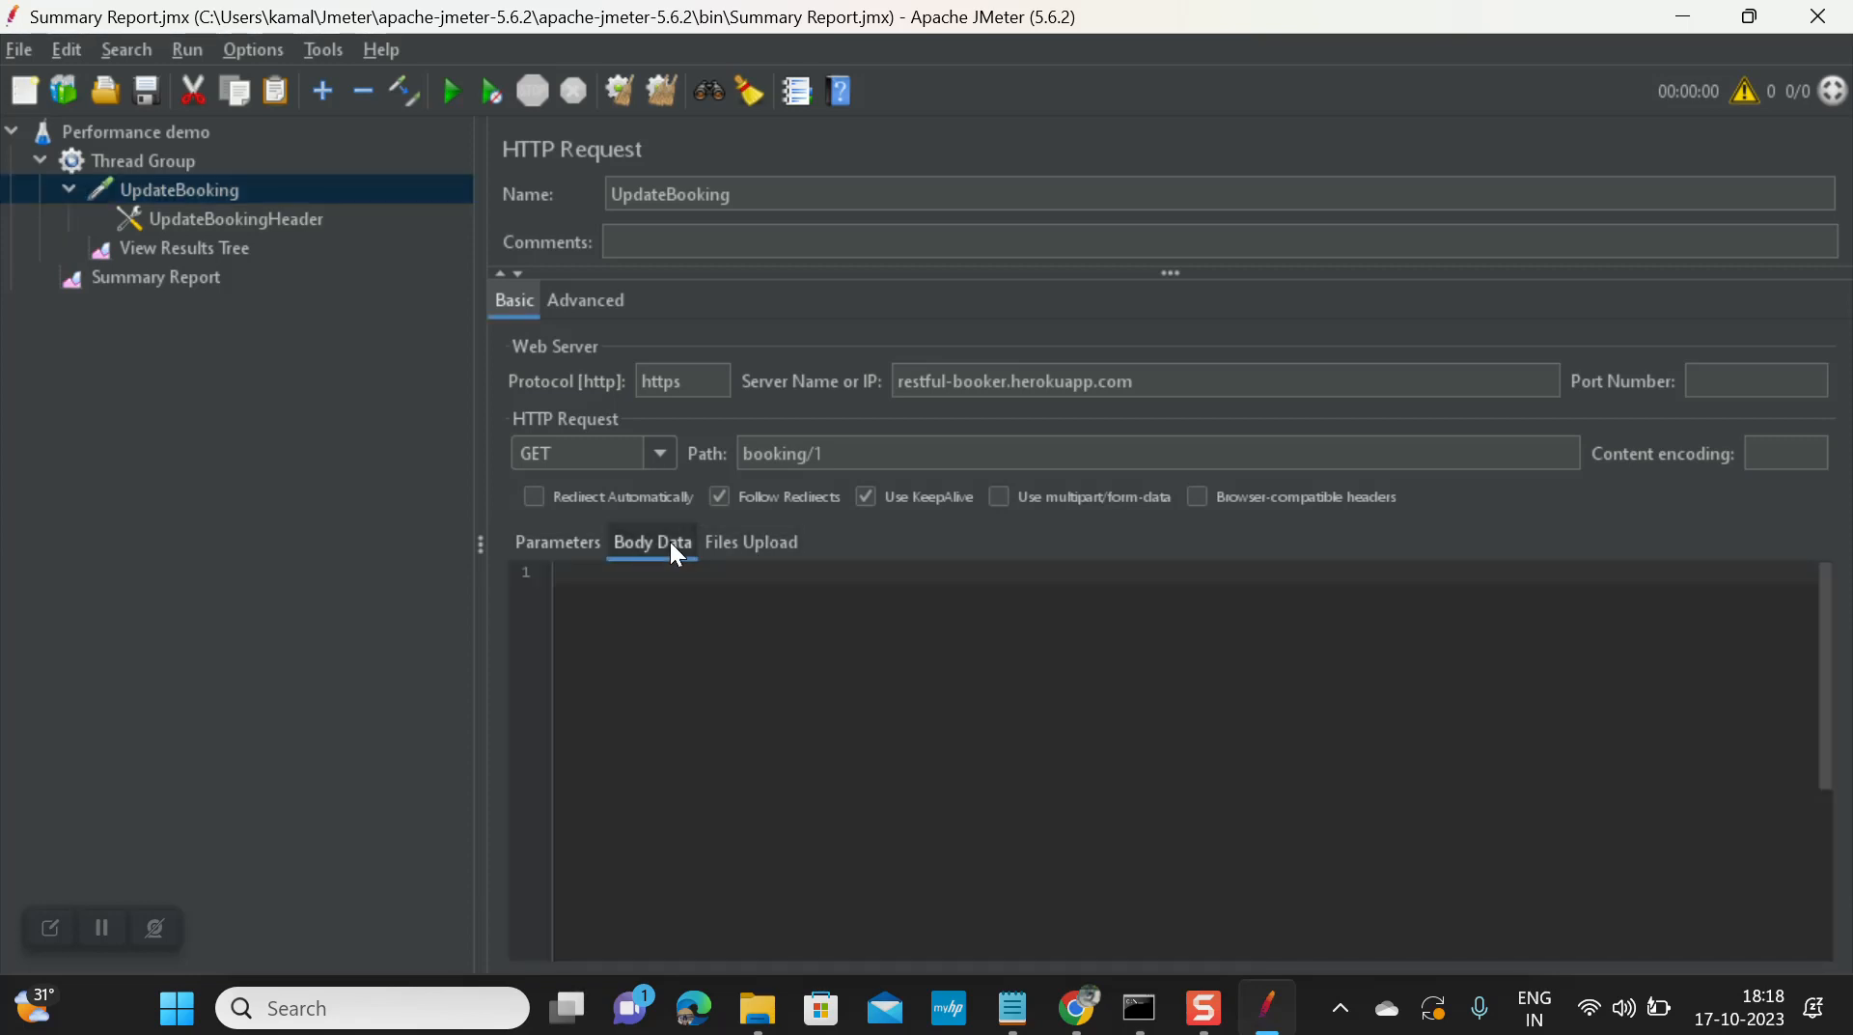
{"action": "key", "text": "alt+Tab"}
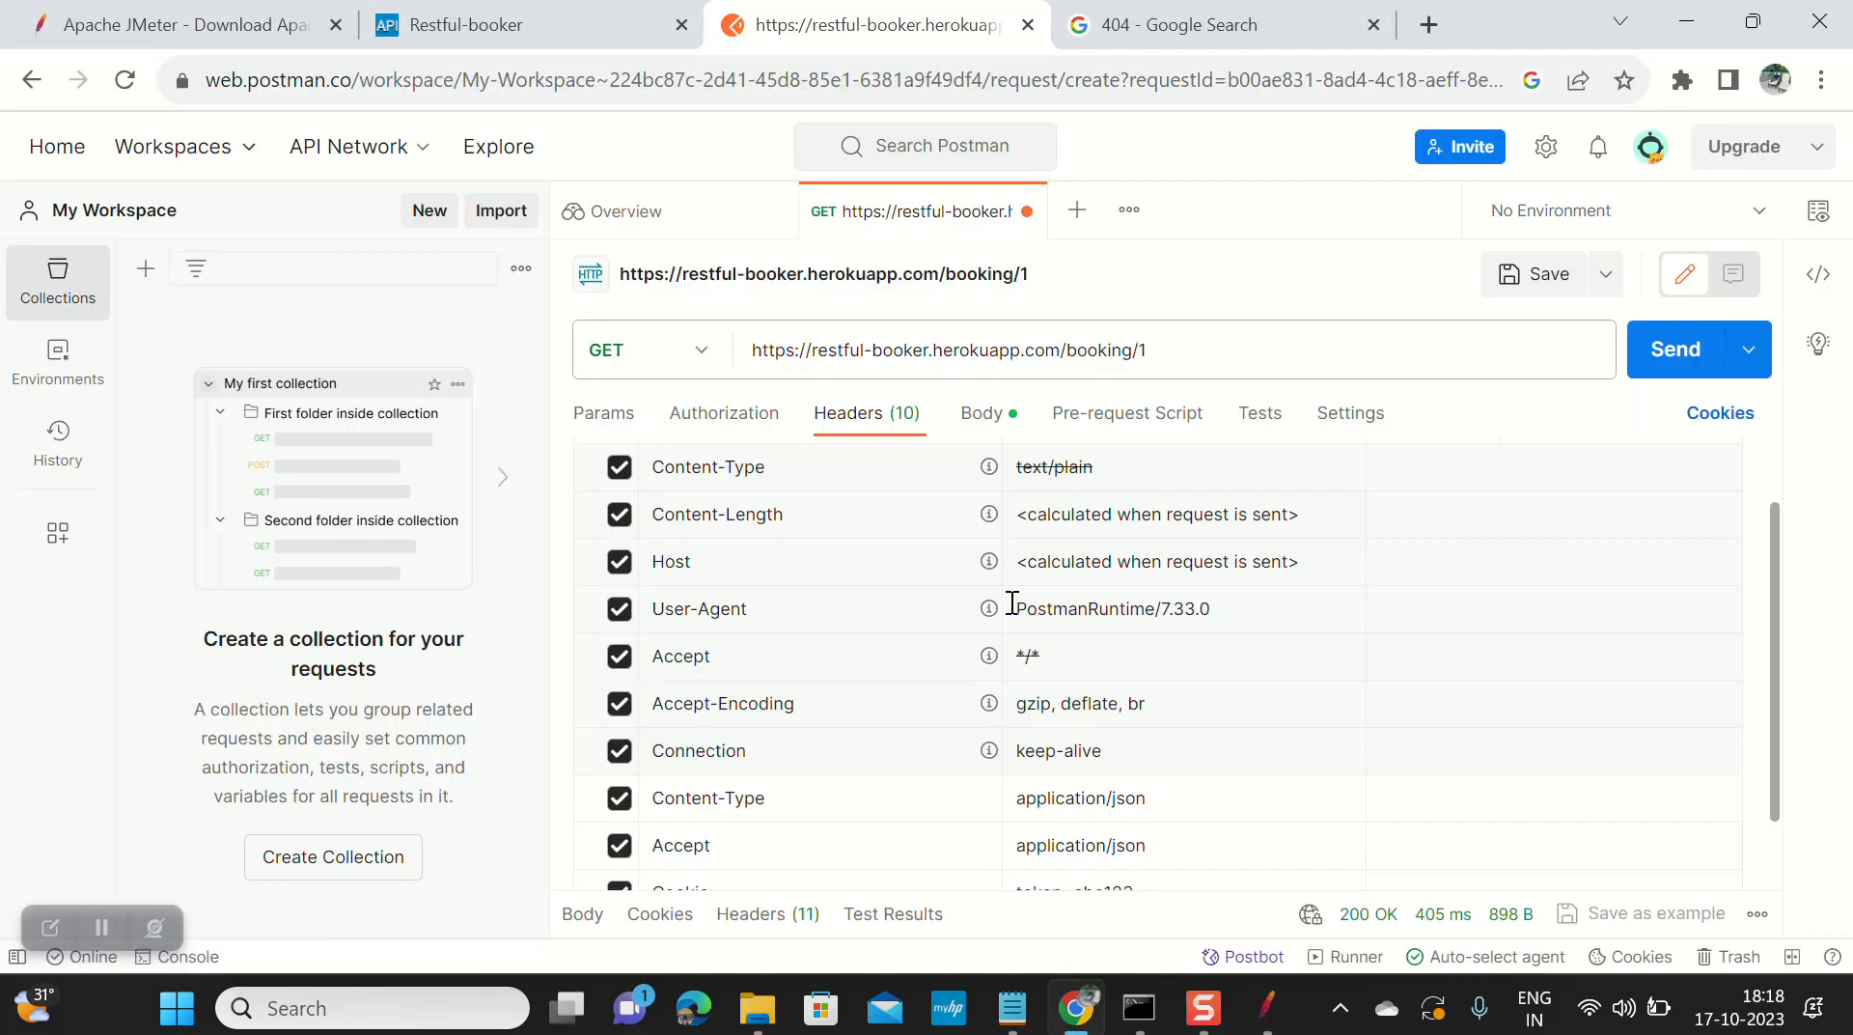
{"action": "key", "text": "ctrl+shift+Tab"}
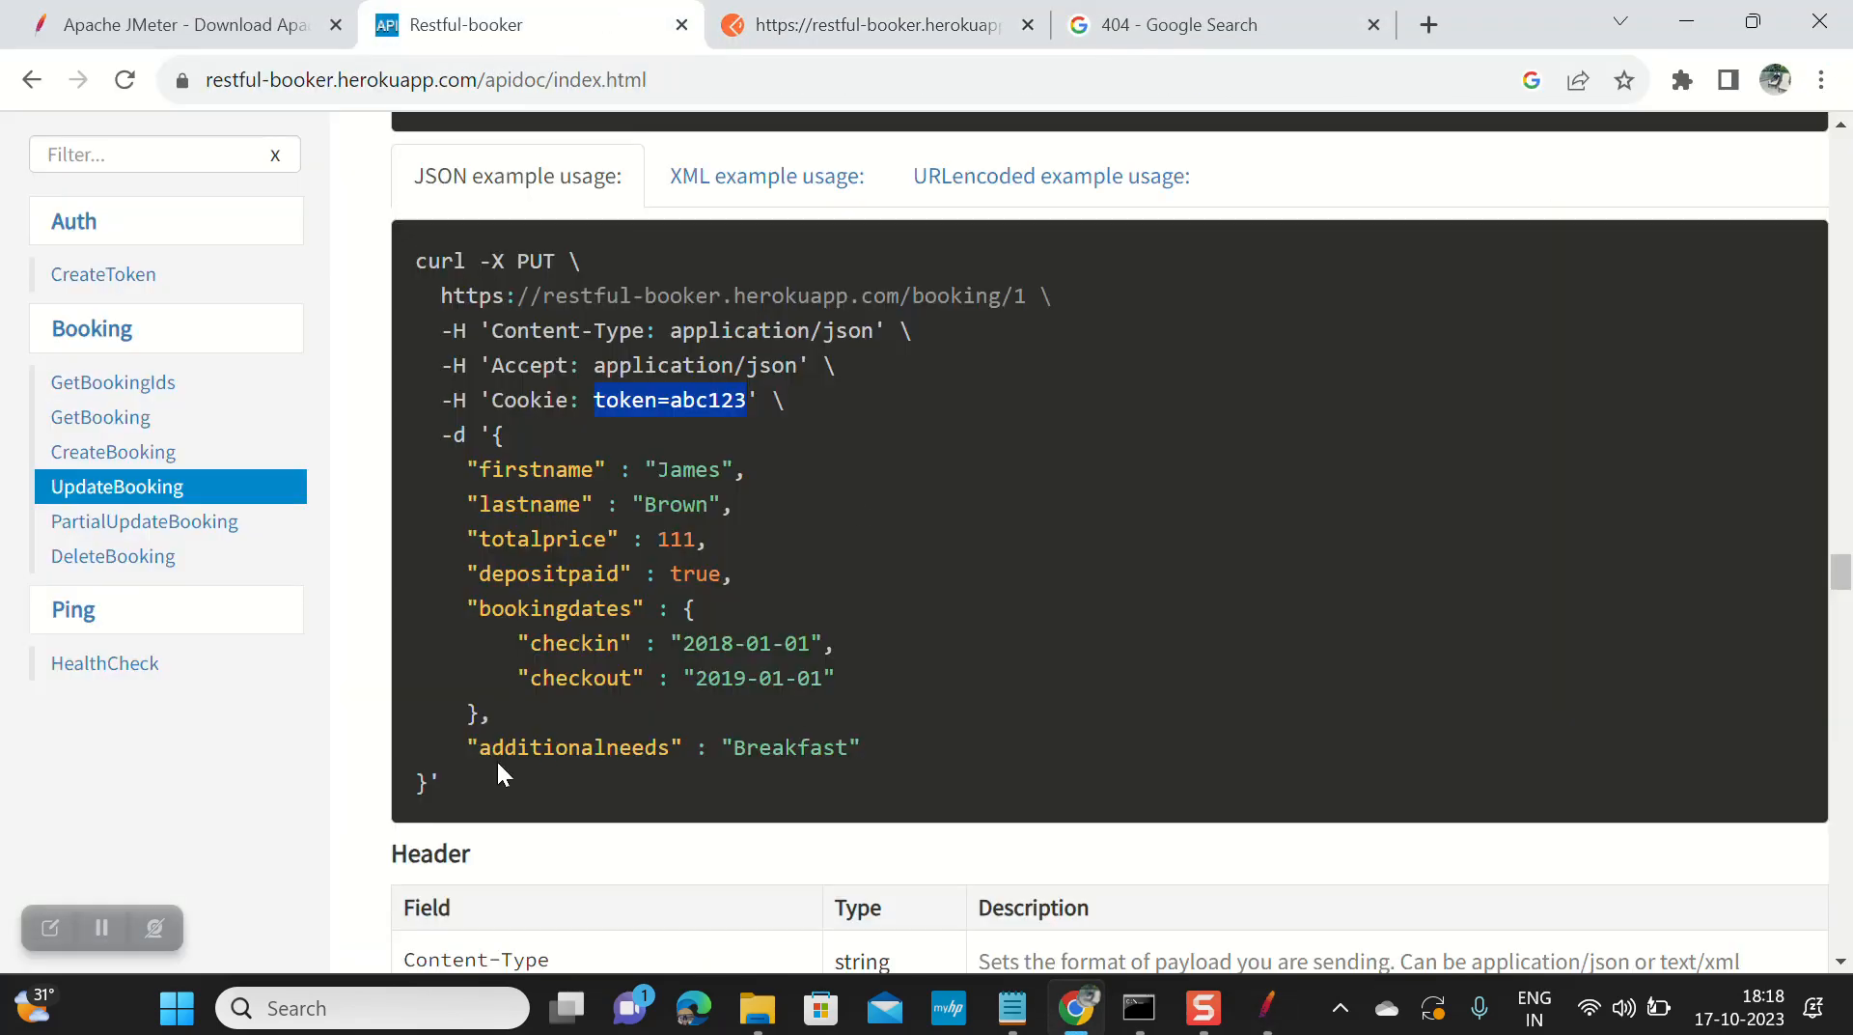
{"action": "left_click_drag", "start_coordinate": [430, 782], "coordinate": [495, 433]}
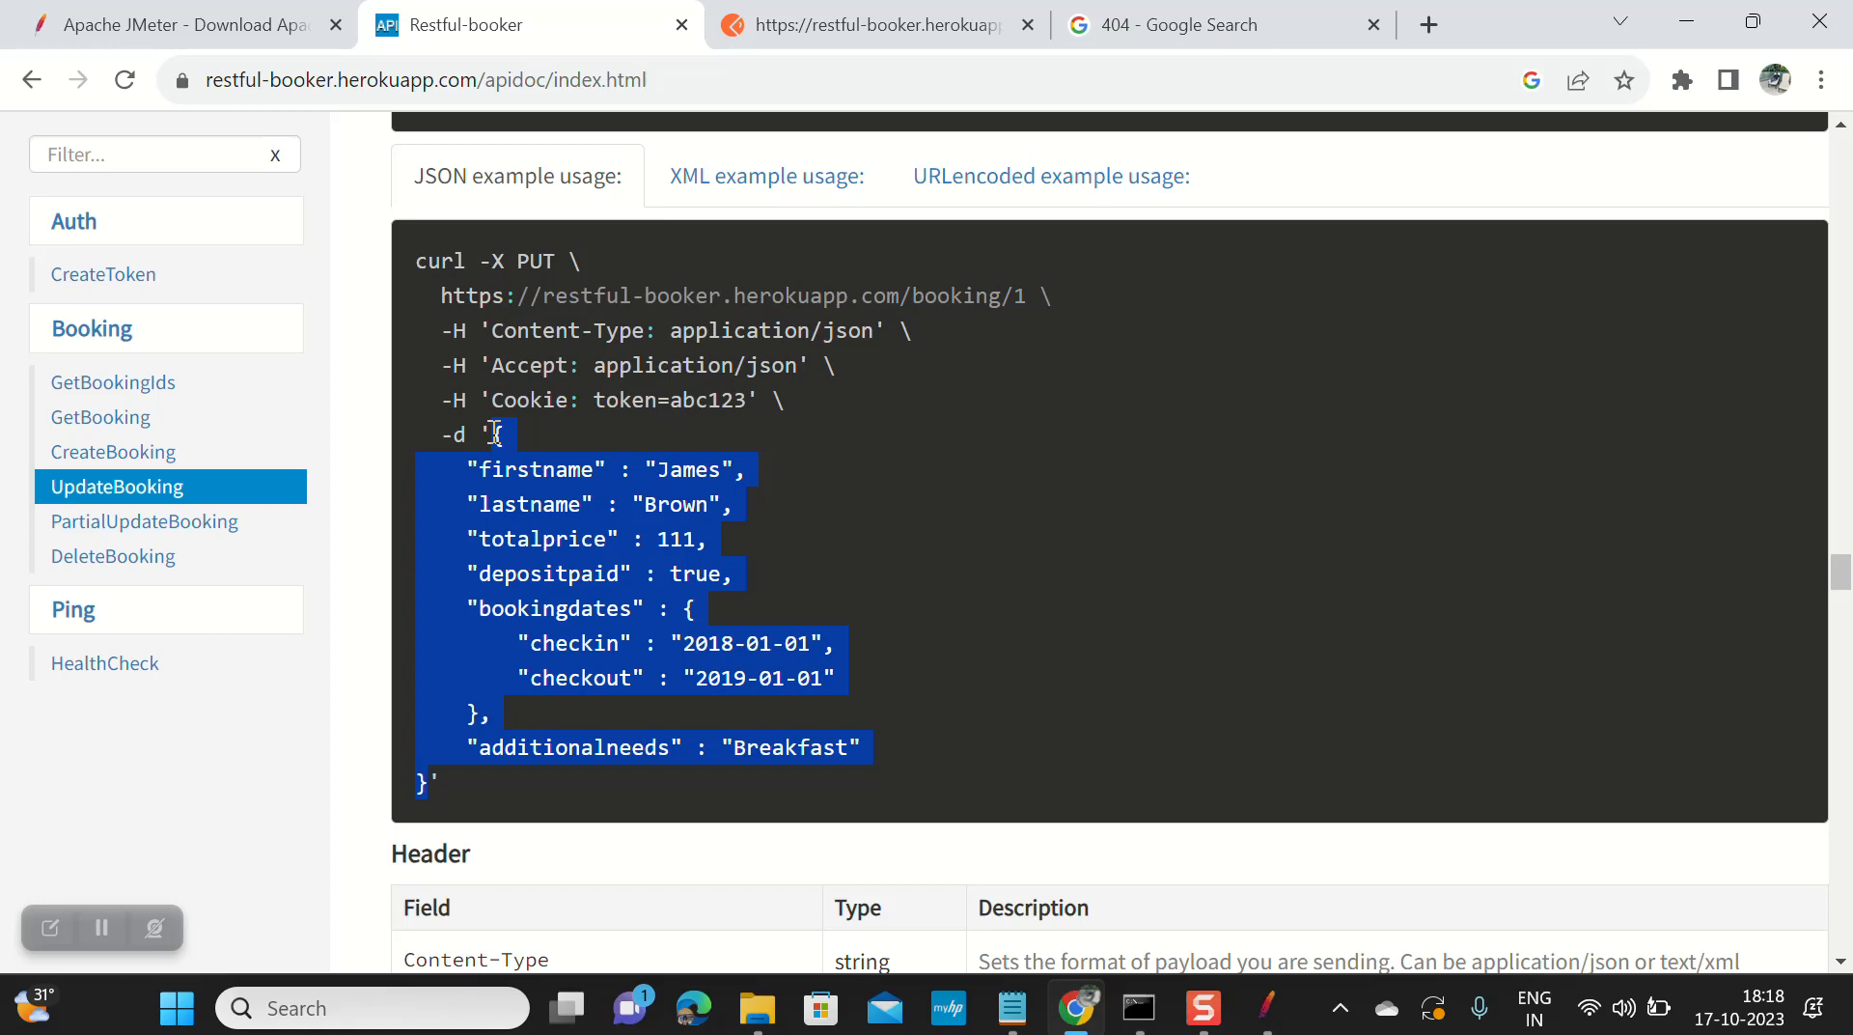
{"action": "key", "text": "ctrl+c"}
{"action": "key", "text": "alt+Tab"}
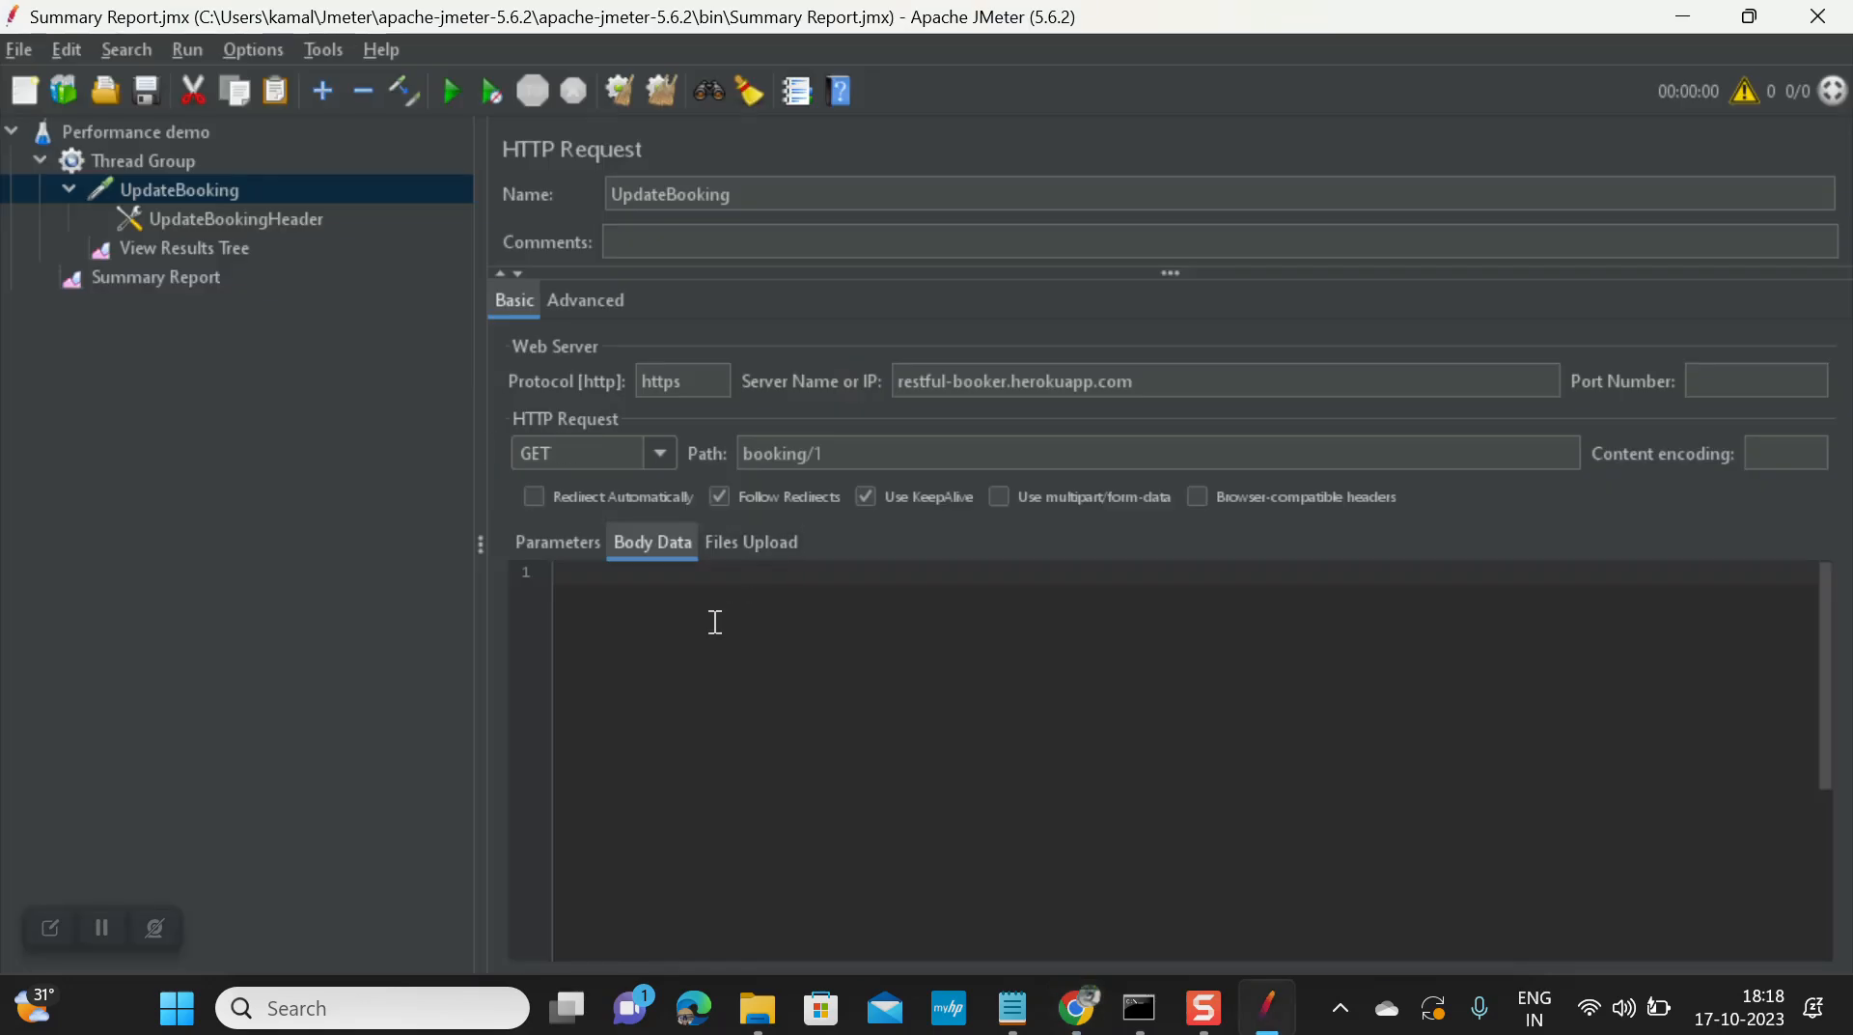
{"action": "left_click", "coordinate": [683, 637]}
{"action": "key", "text": "ctrl+v"}
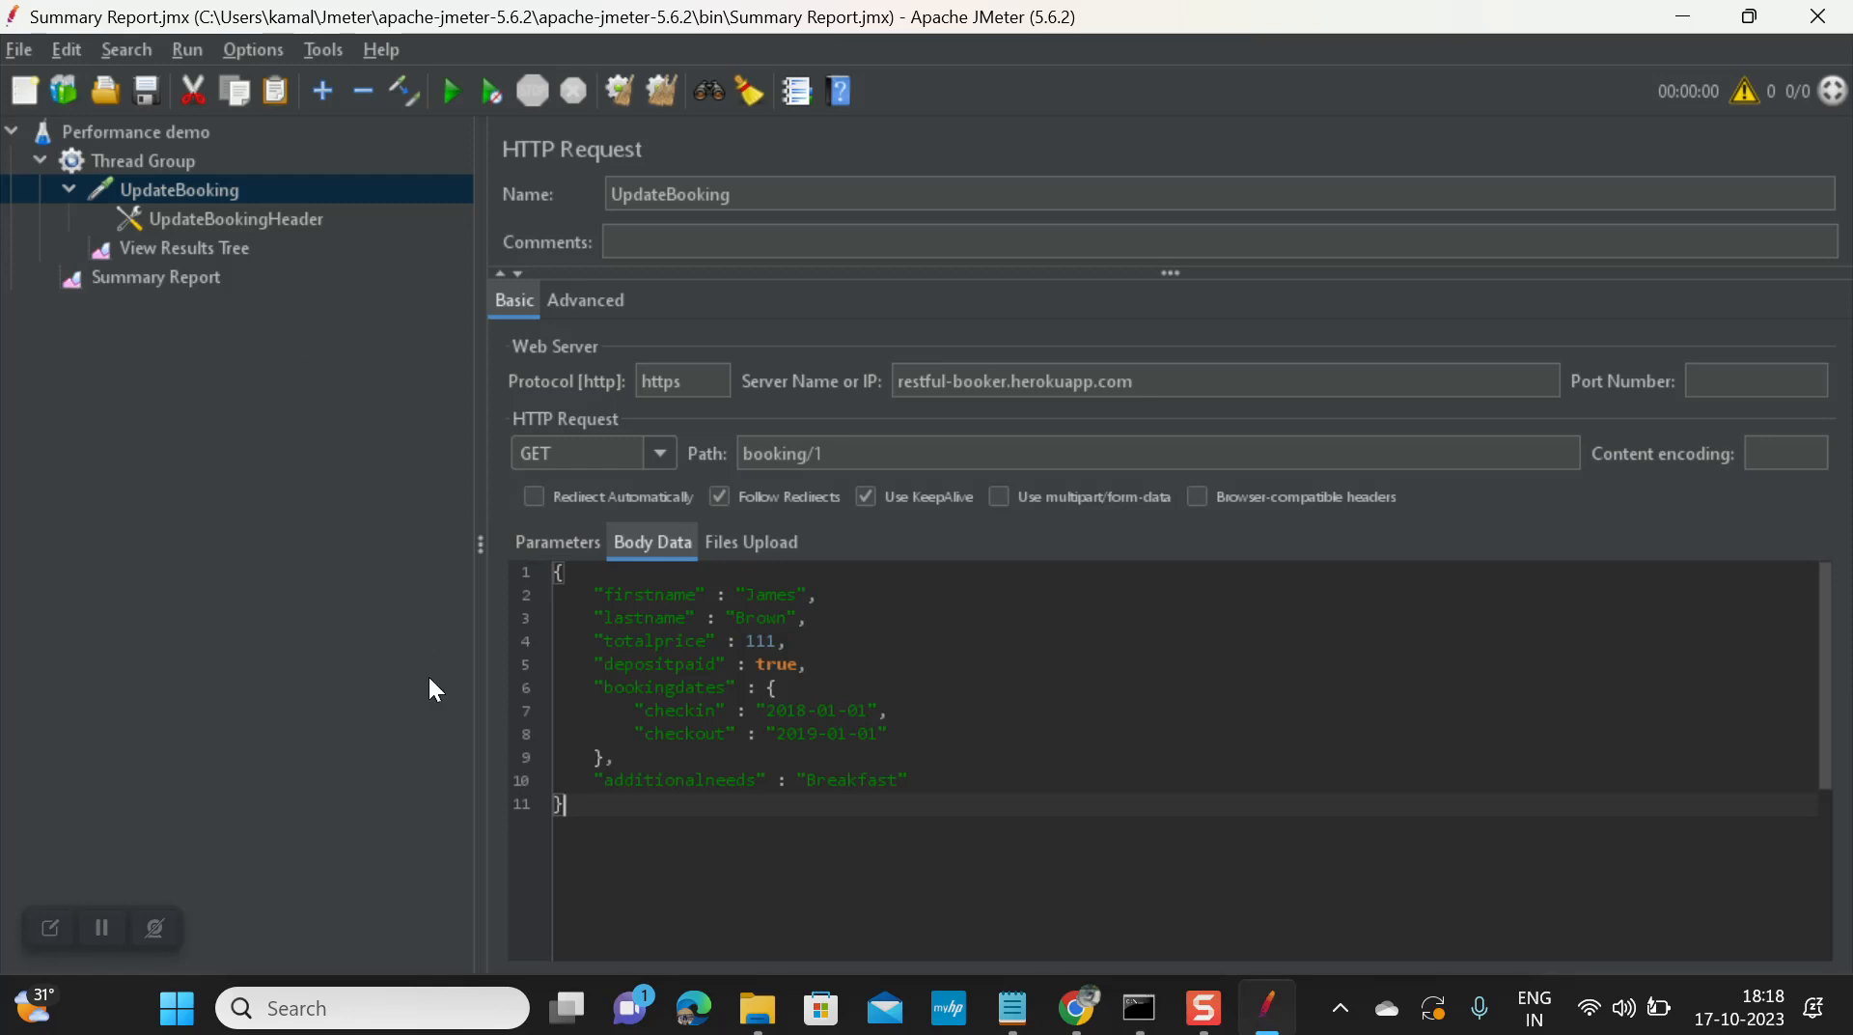
{"action": "left_click", "coordinate": [145, 105]}
{"action": "left_click", "coordinate": [451, 97]}
Step: Inspect the failed UpdateBooking sample's GET request and 404 Not Found response in View Results Tree
{"action": "left_click", "coordinate": [176, 278]}
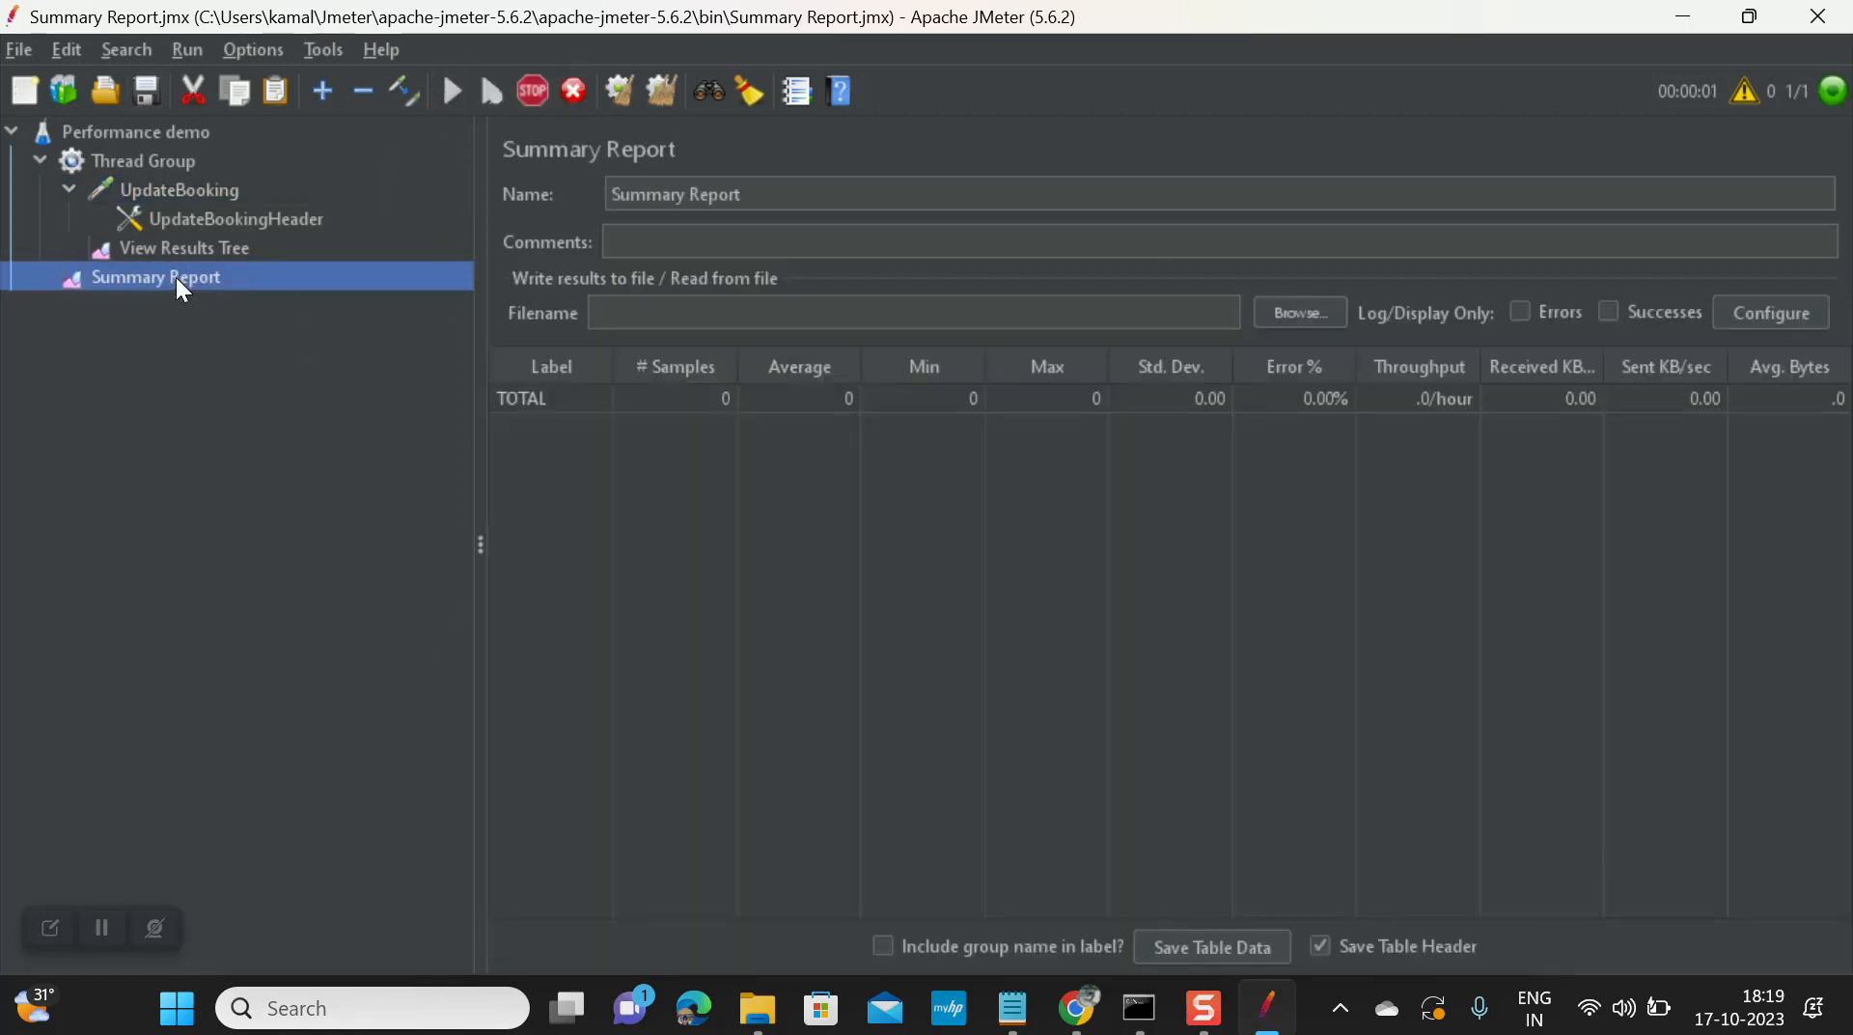
{"action": "left_click", "coordinate": [184, 247]}
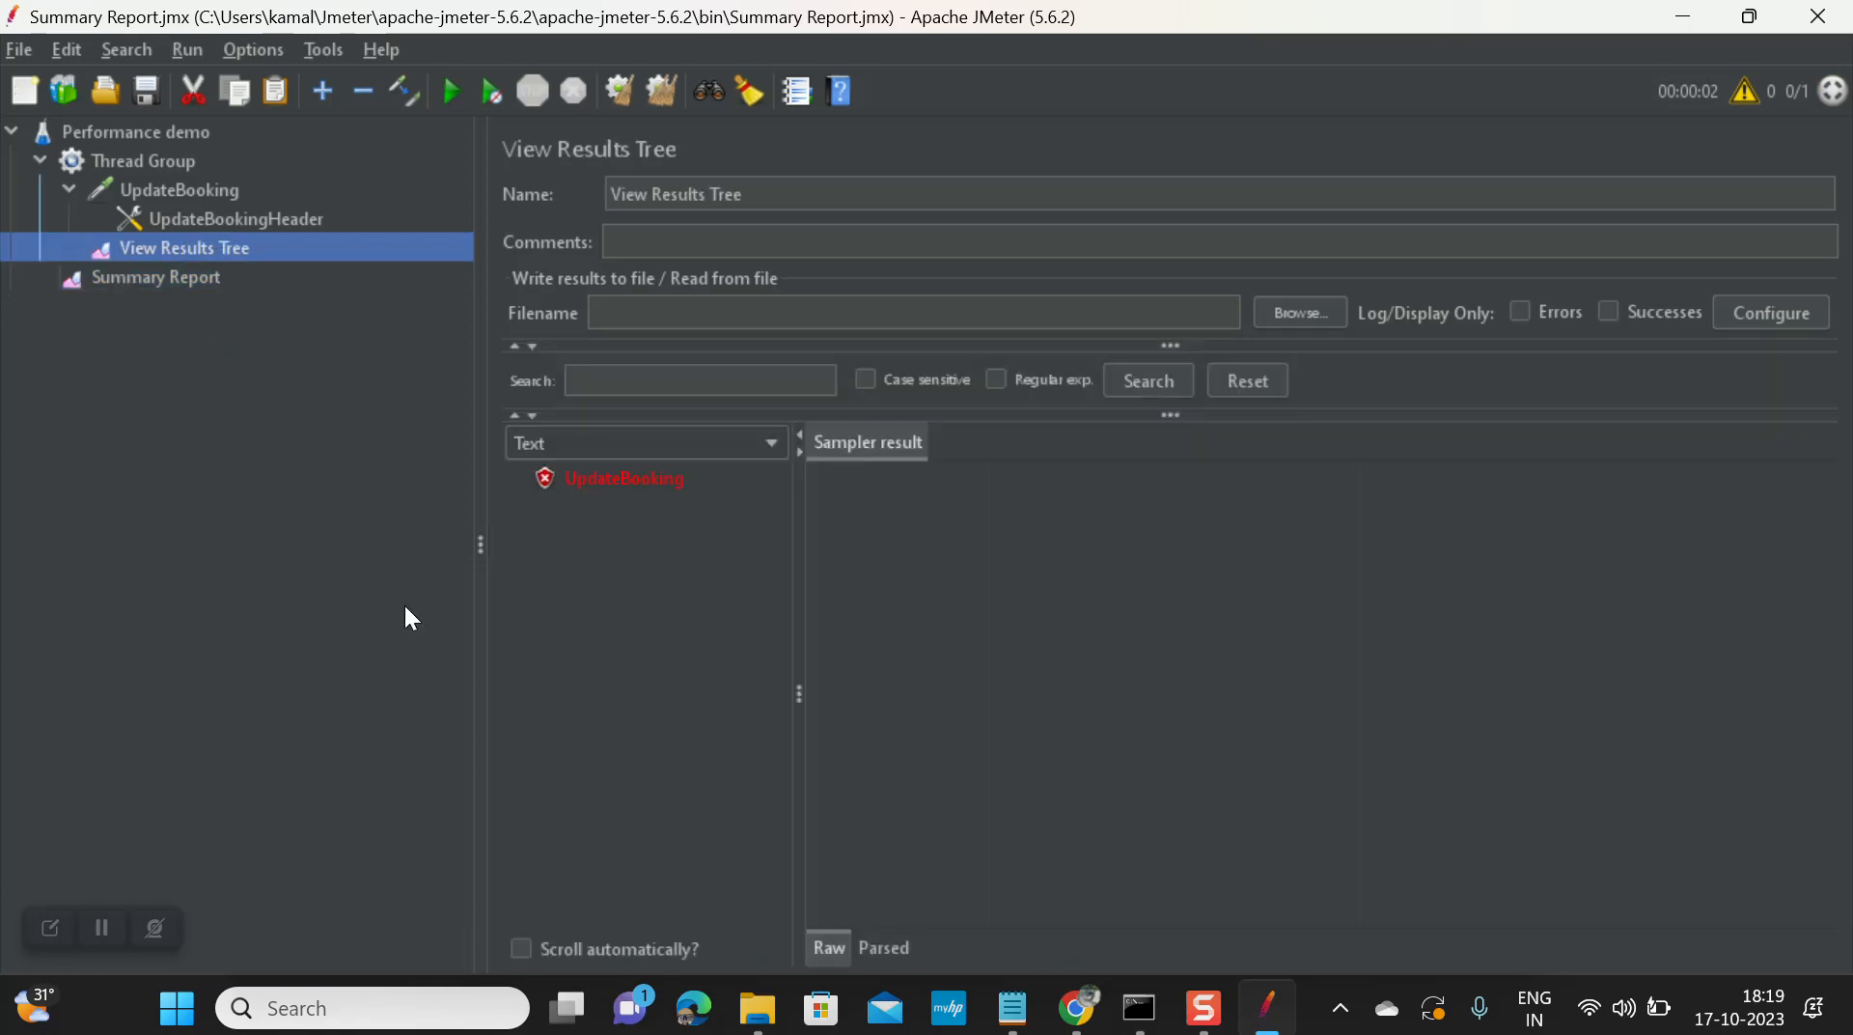
{"action": "left_click", "coordinate": [645, 483]}
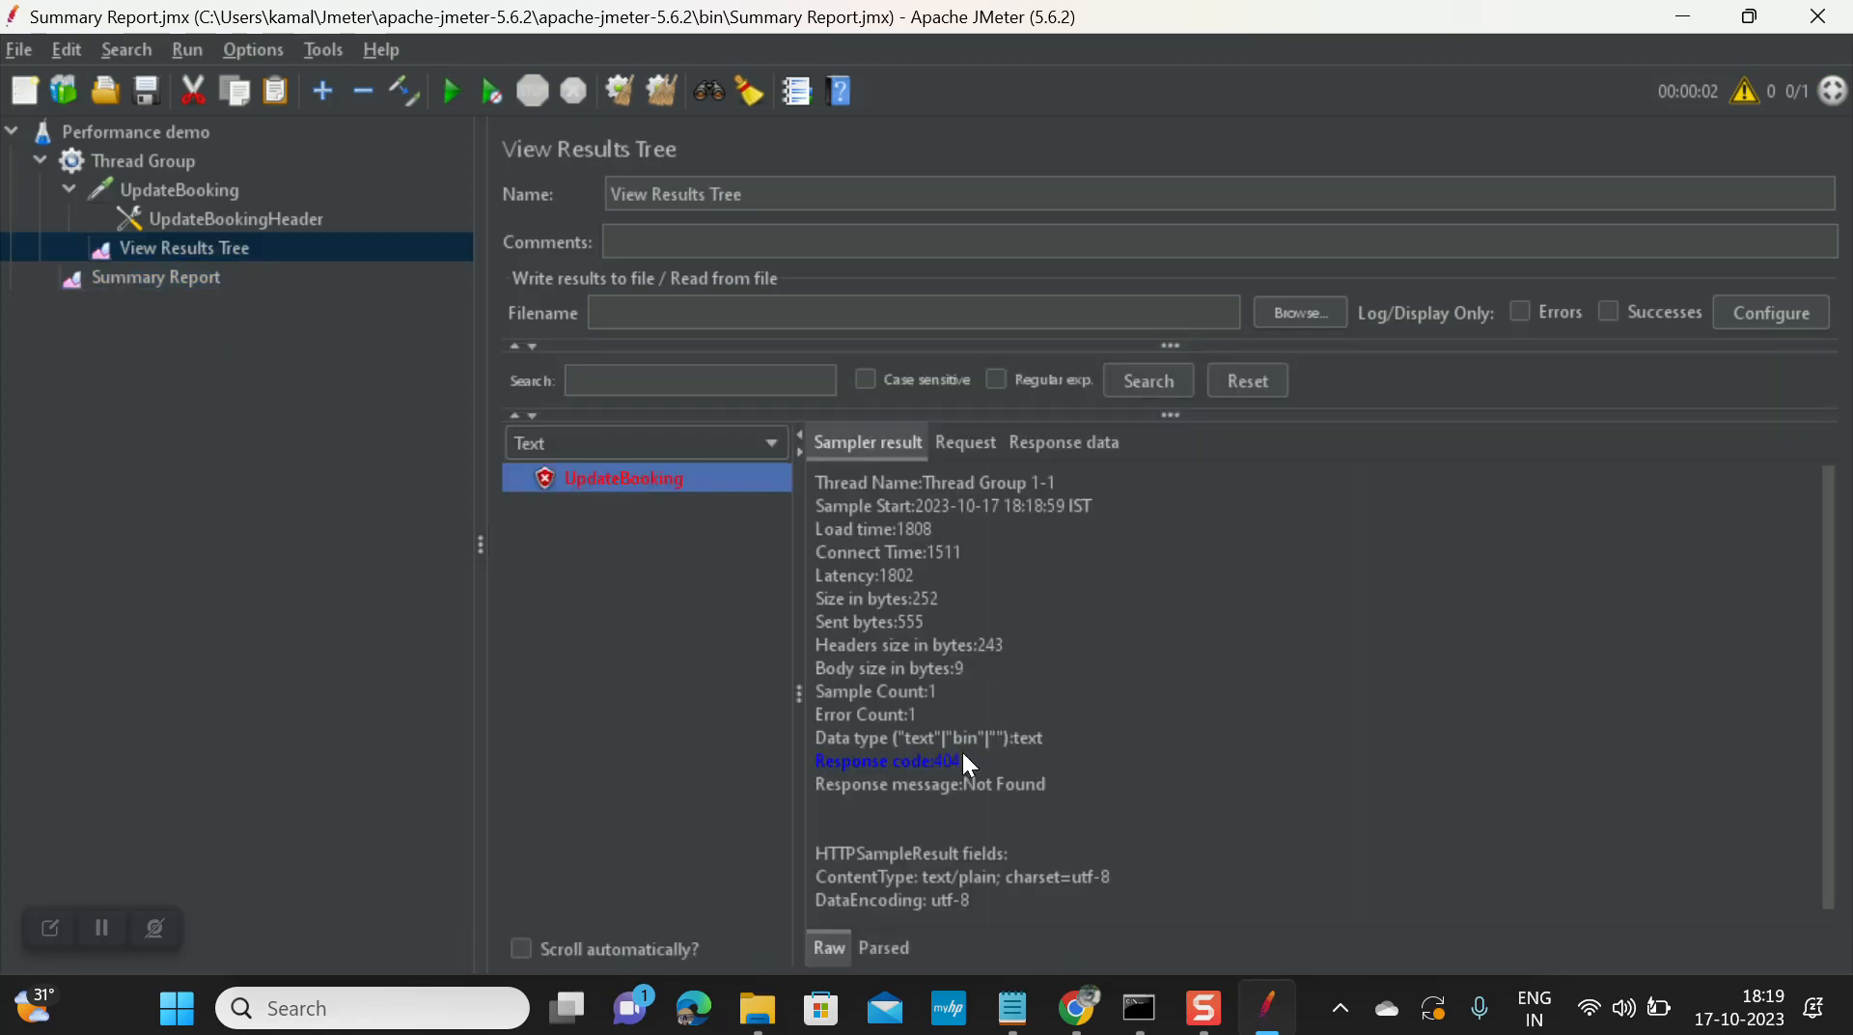
{"action": "left_click", "coordinate": [971, 448]}
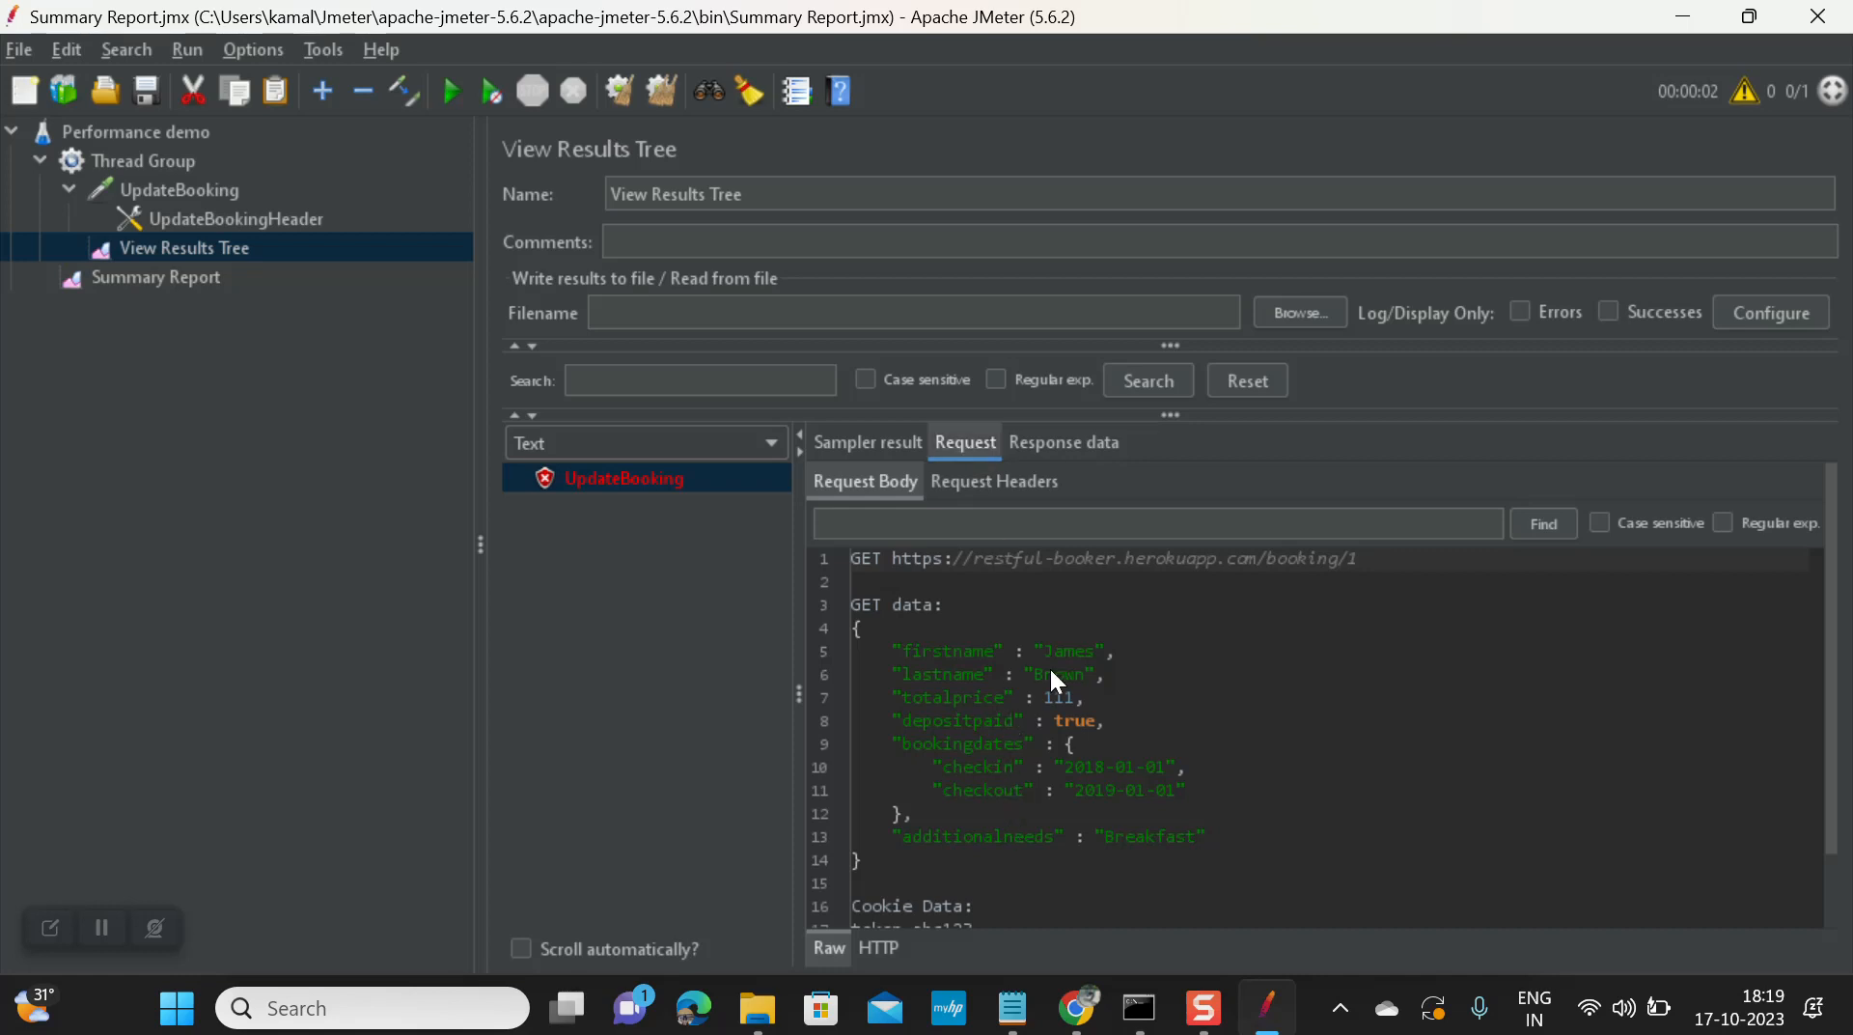
{"action": "left_click", "coordinate": [1064, 454]}
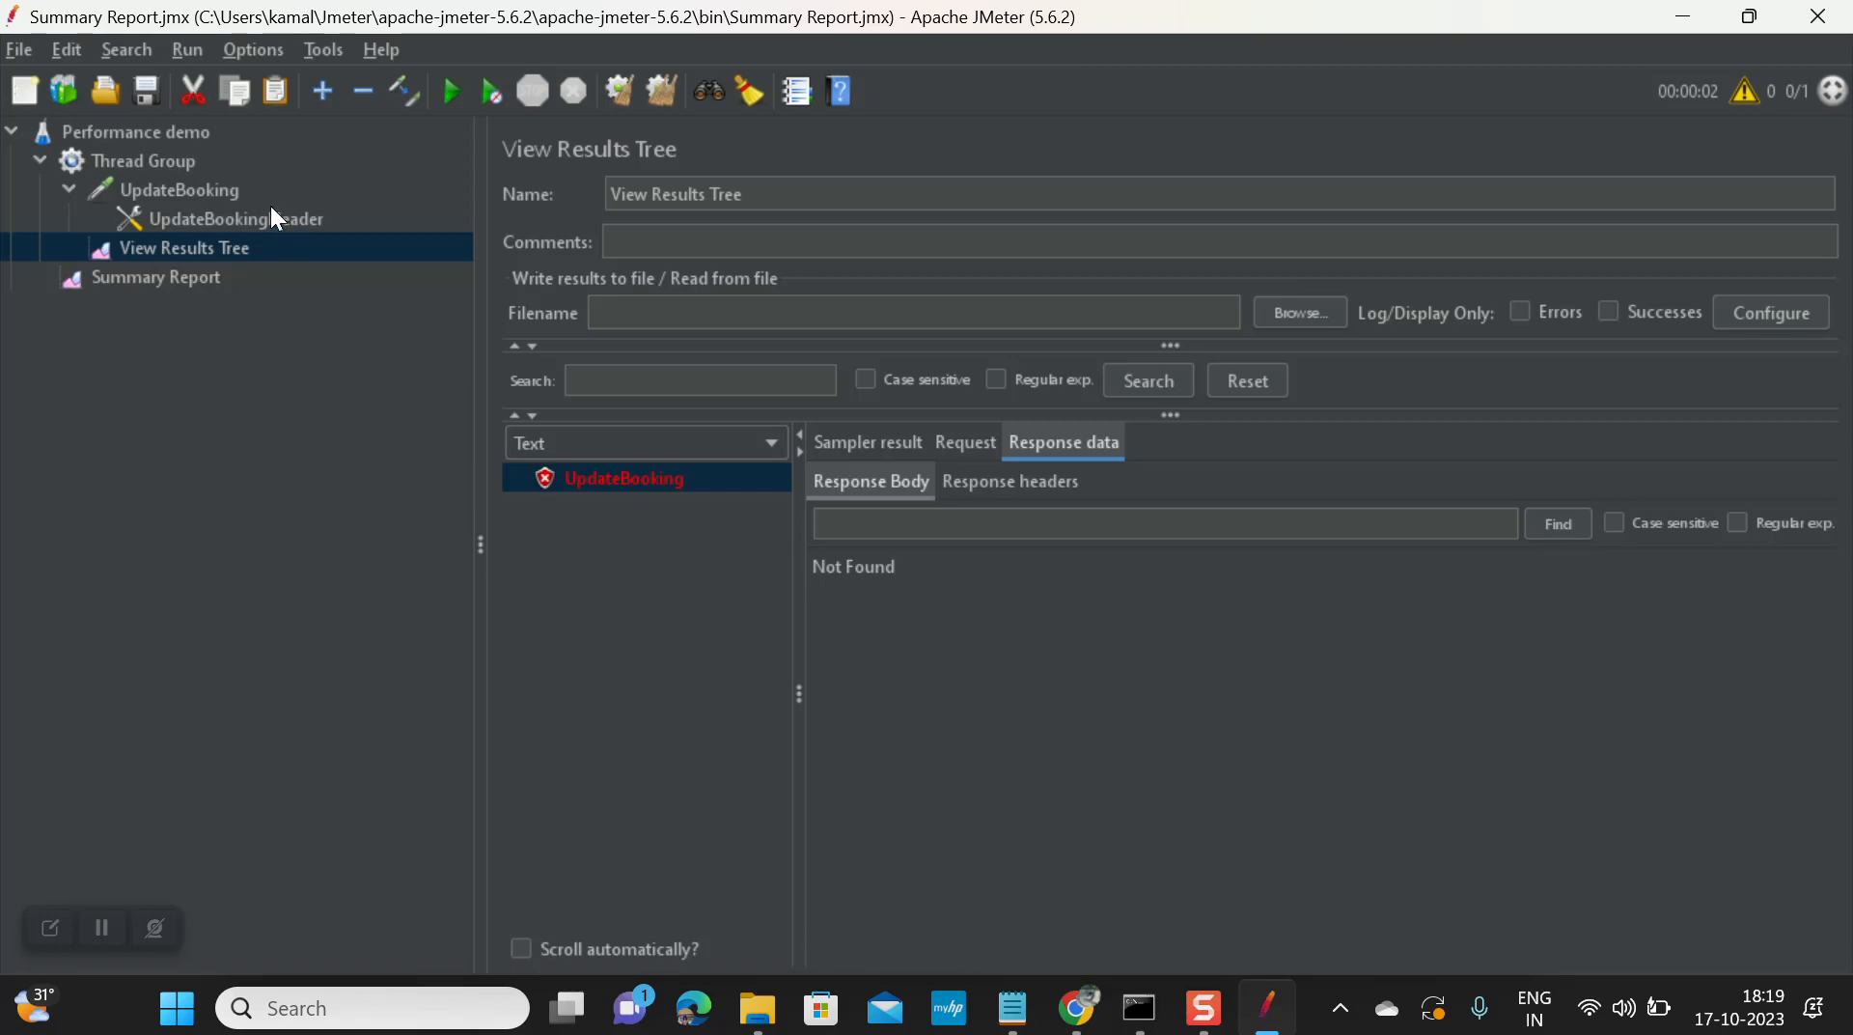
{"action": "key", "text": "alt+Tab"}
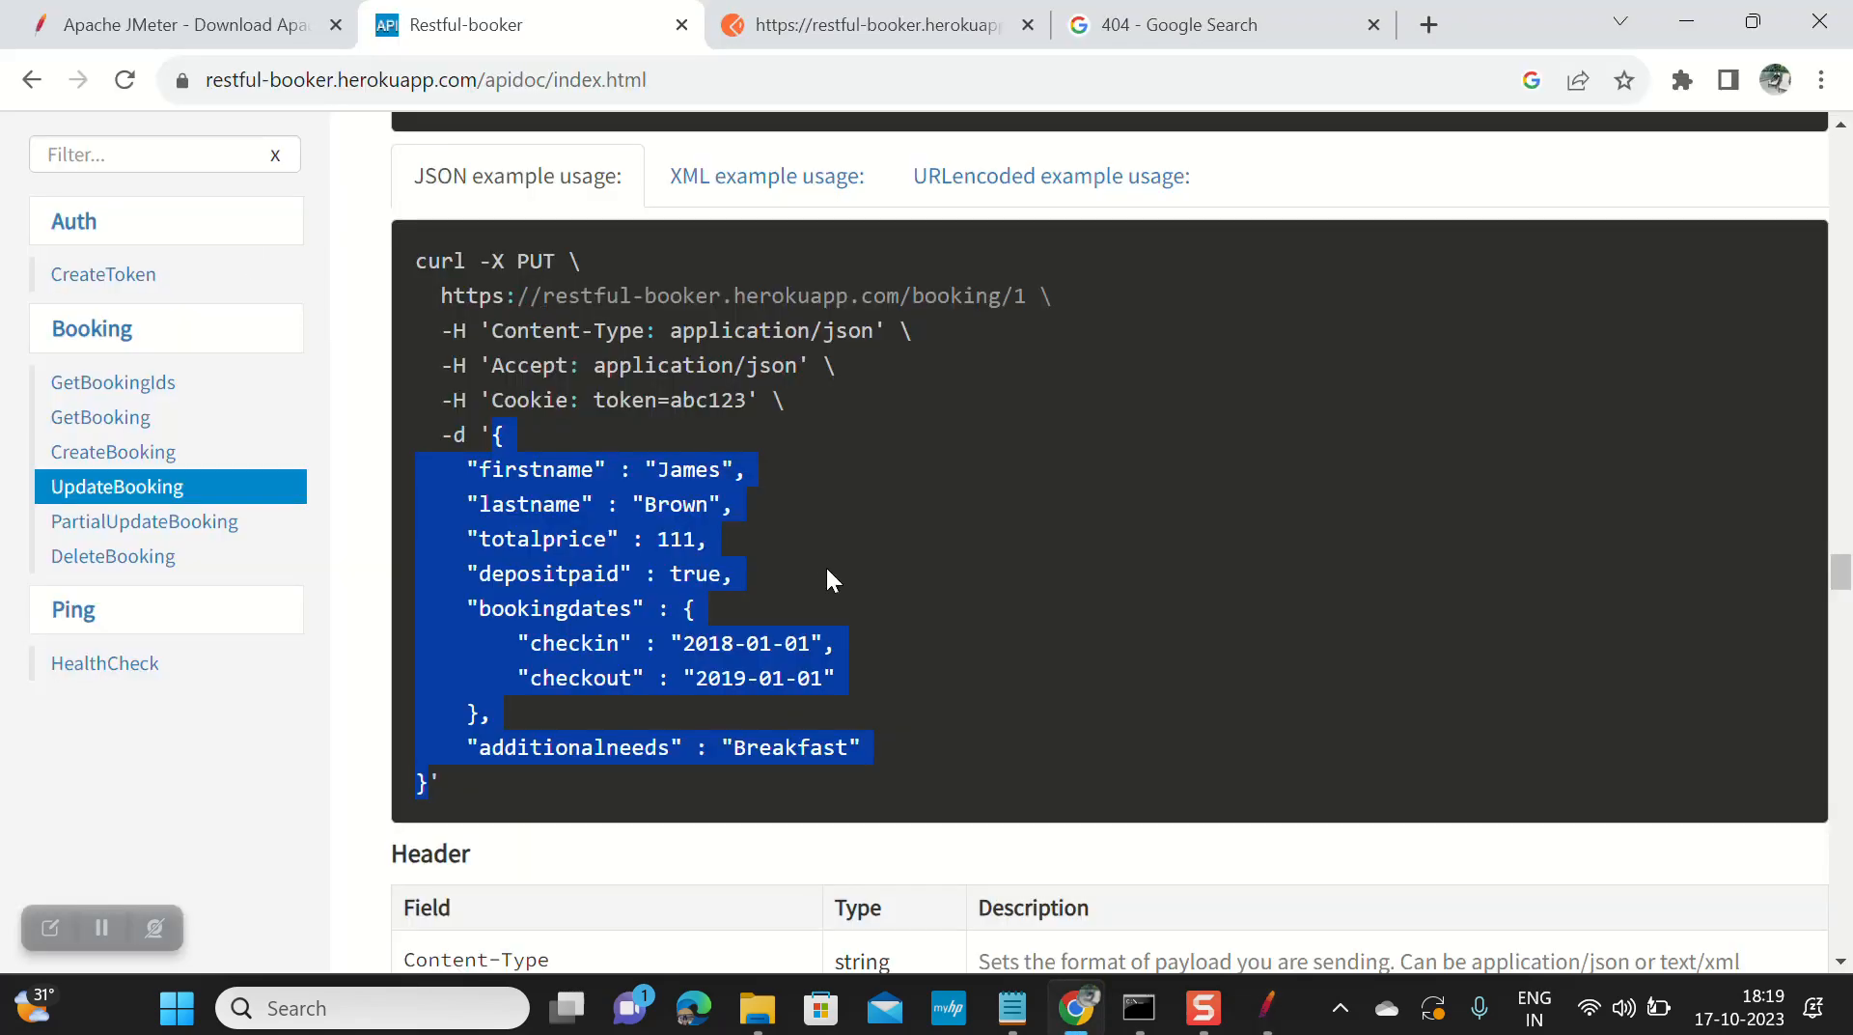
Step: Change the UpdateBooking request method from GET to PUT
{"action": "left_click", "coordinate": [827, 571]}
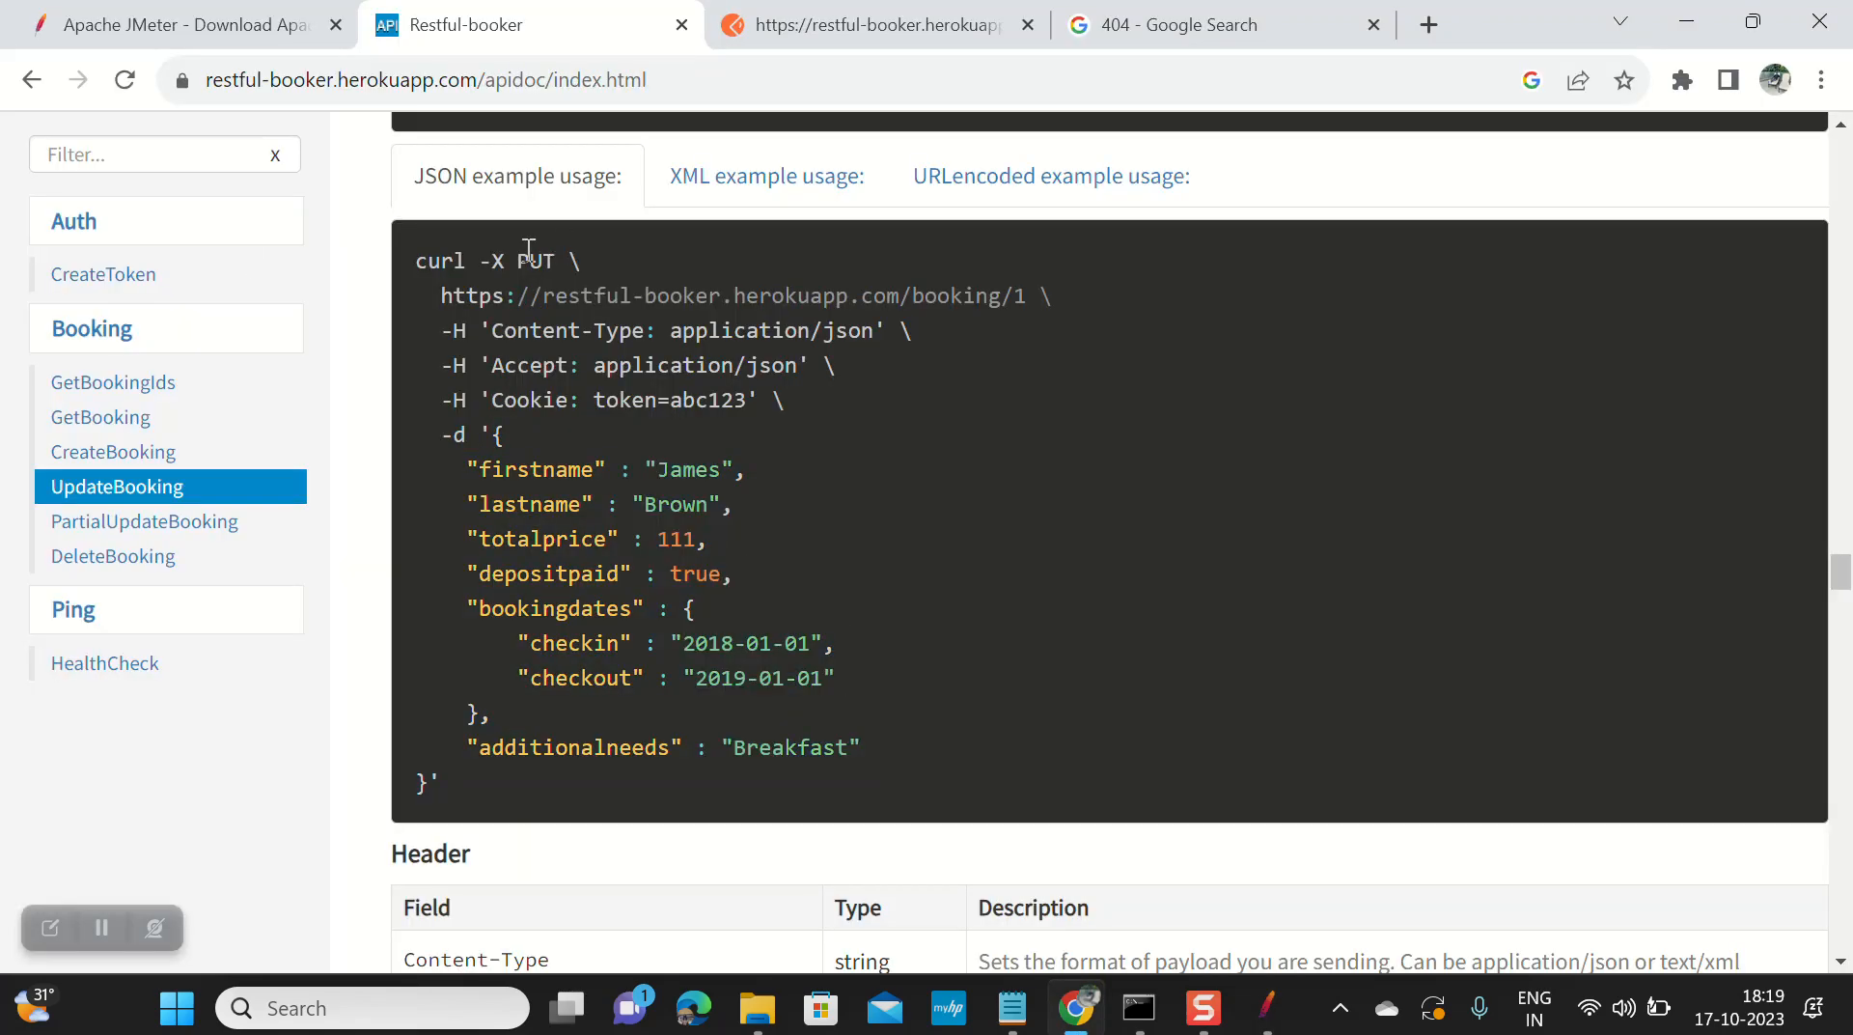
{"action": "key", "text": "alt+Tab"}
{"action": "left_click", "coordinate": [227, 186]}
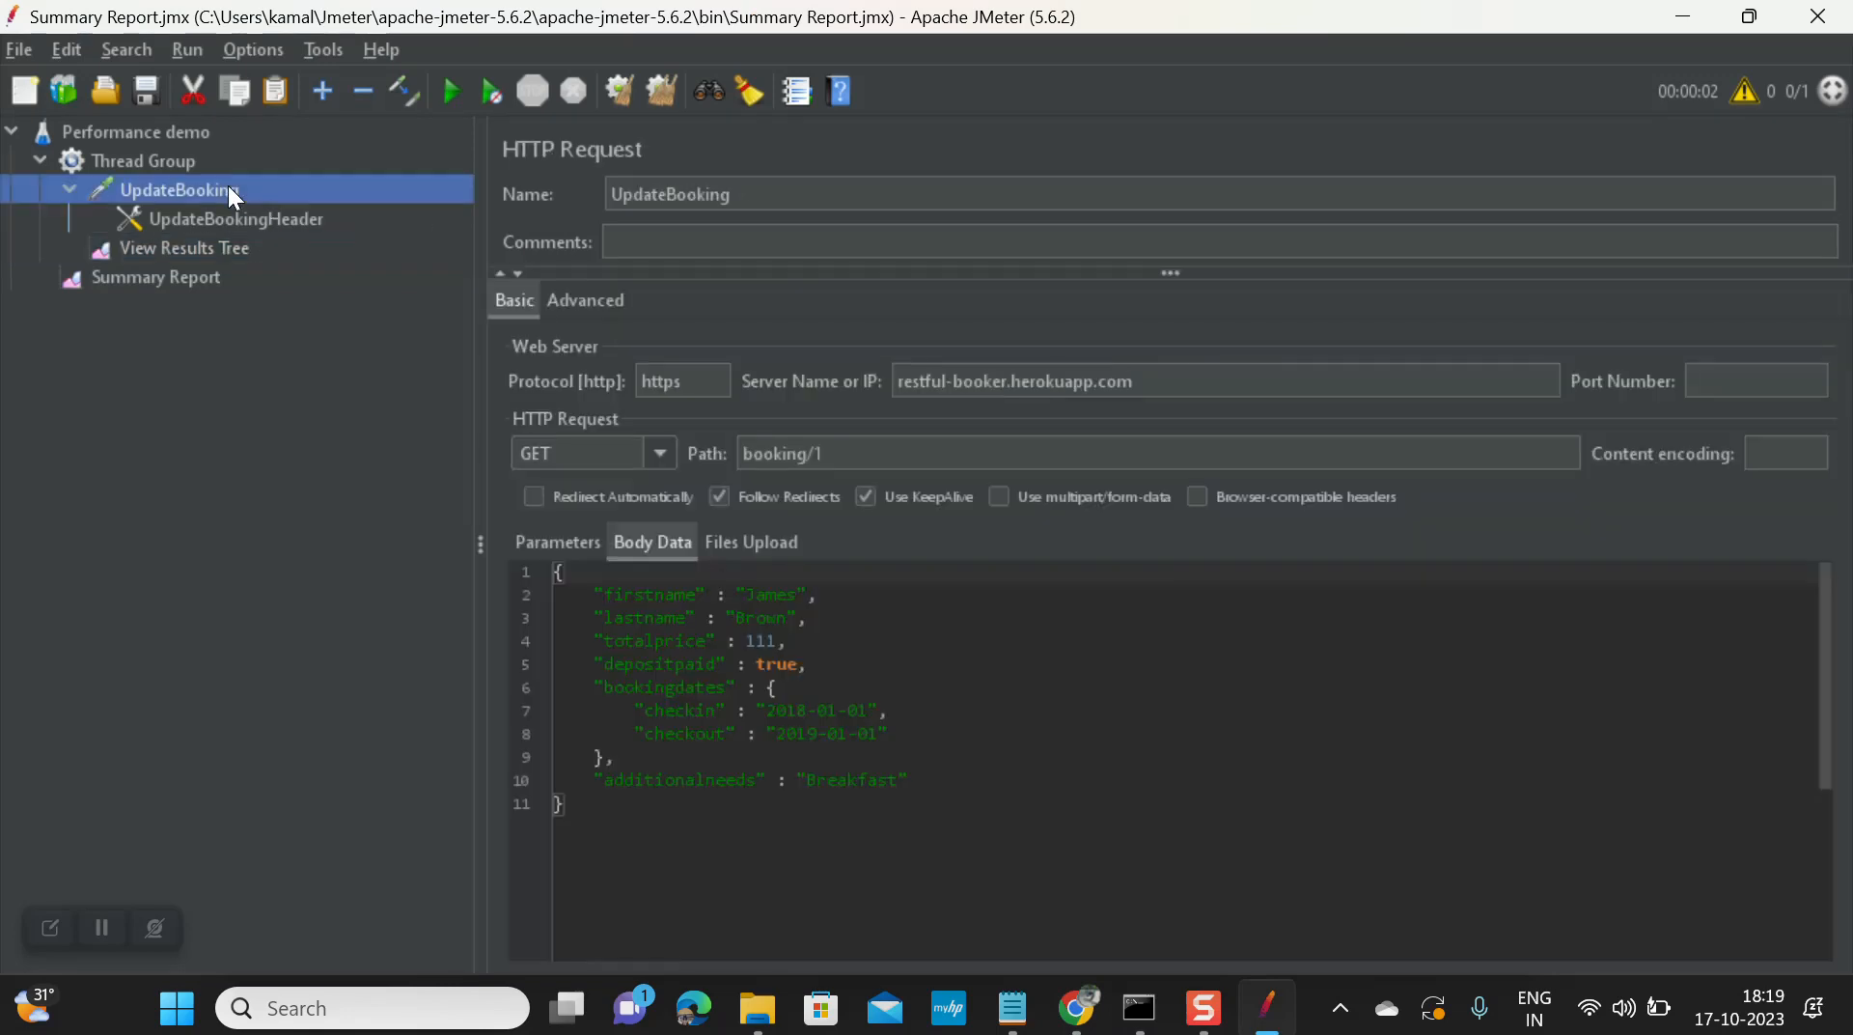
{"action": "left_click", "coordinate": [675, 459]}
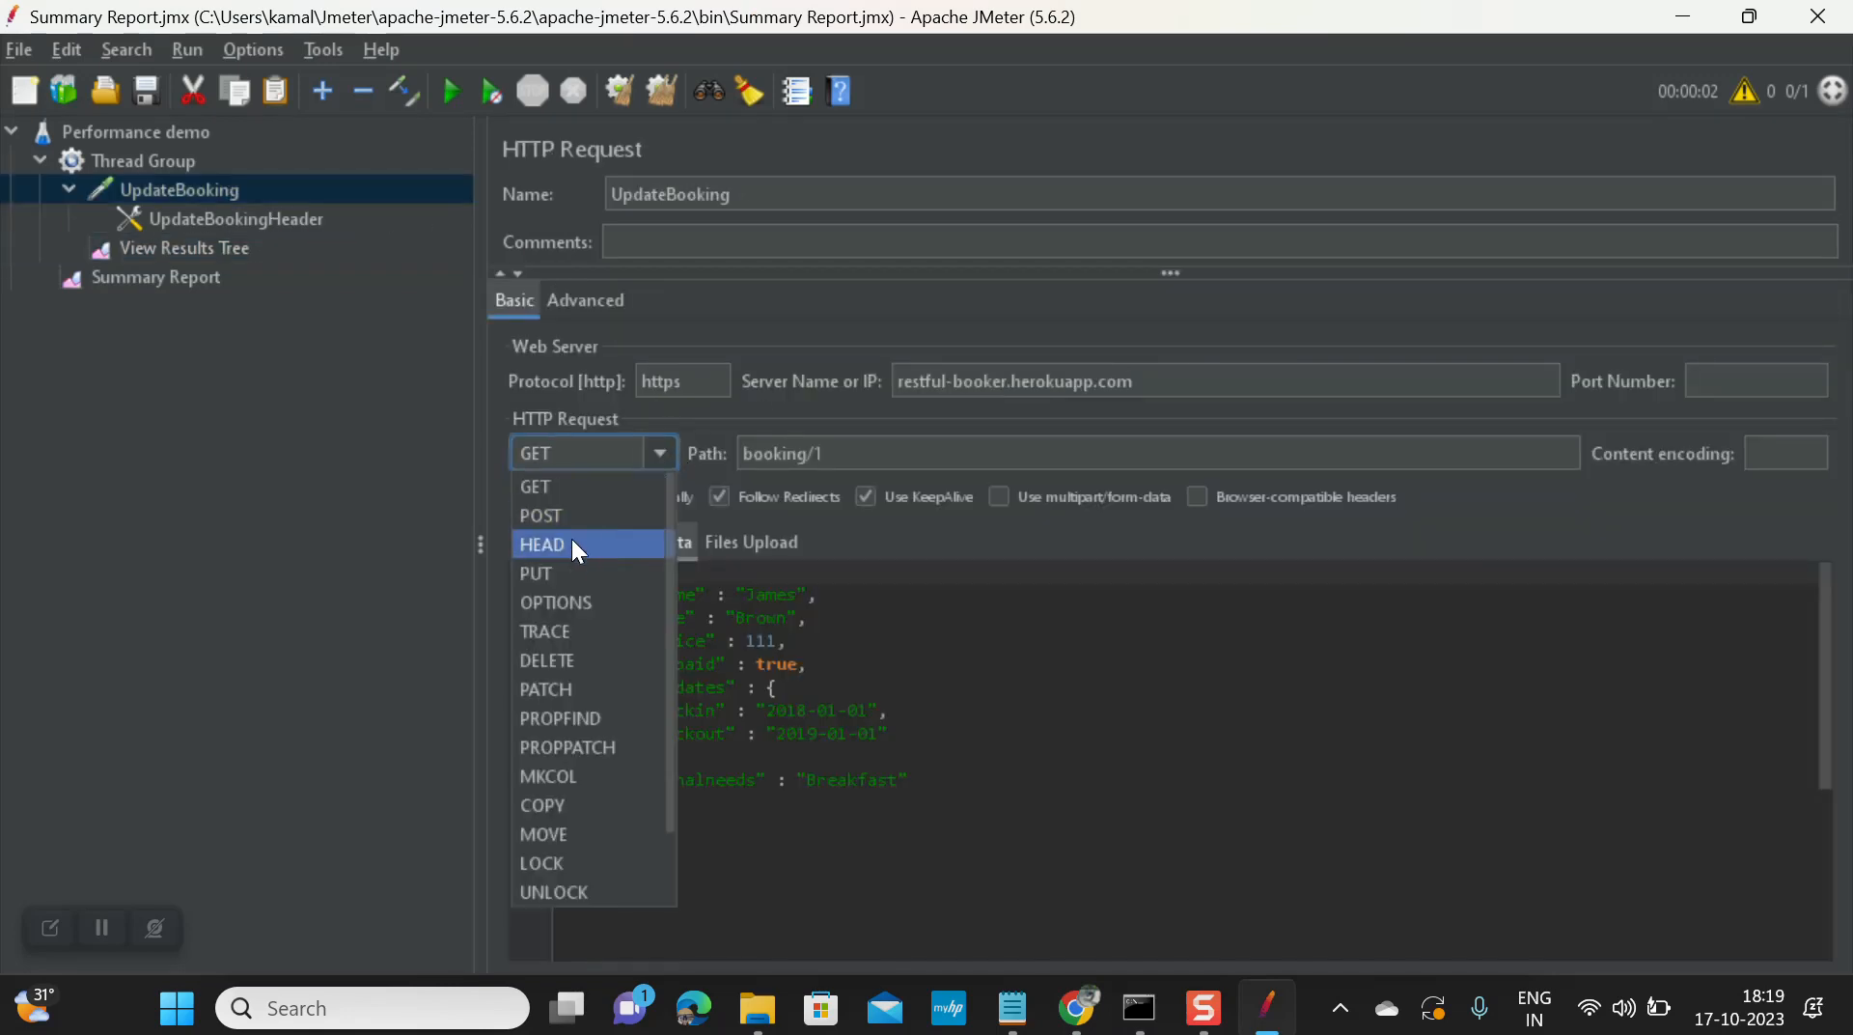
{"action": "left_click", "coordinate": [564, 563]}
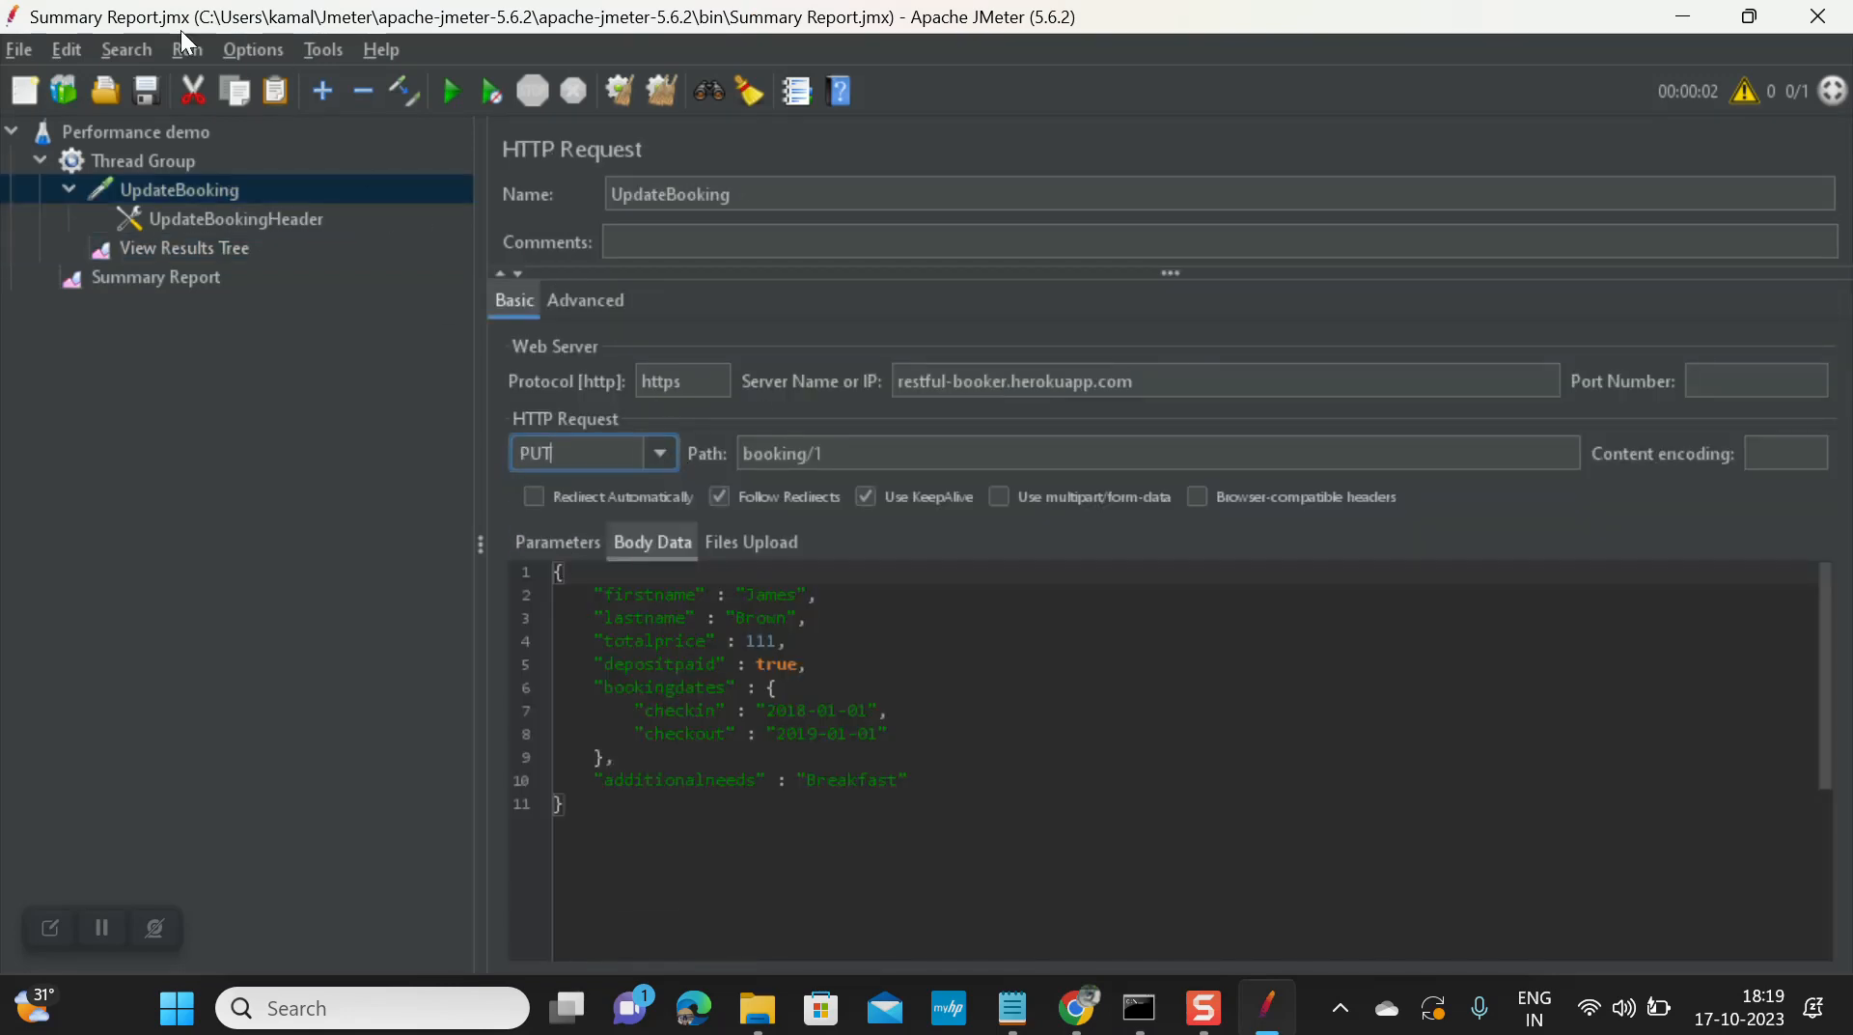
Step: Rerun the test and check the Forbidden results in Summary Report and View Results Tree
{"action": "left_click", "coordinate": [450, 92]}
{"action": "left_click", "coordinate": [179, 247]}
{"action": "left_click", "coordinate": [174, 276]}
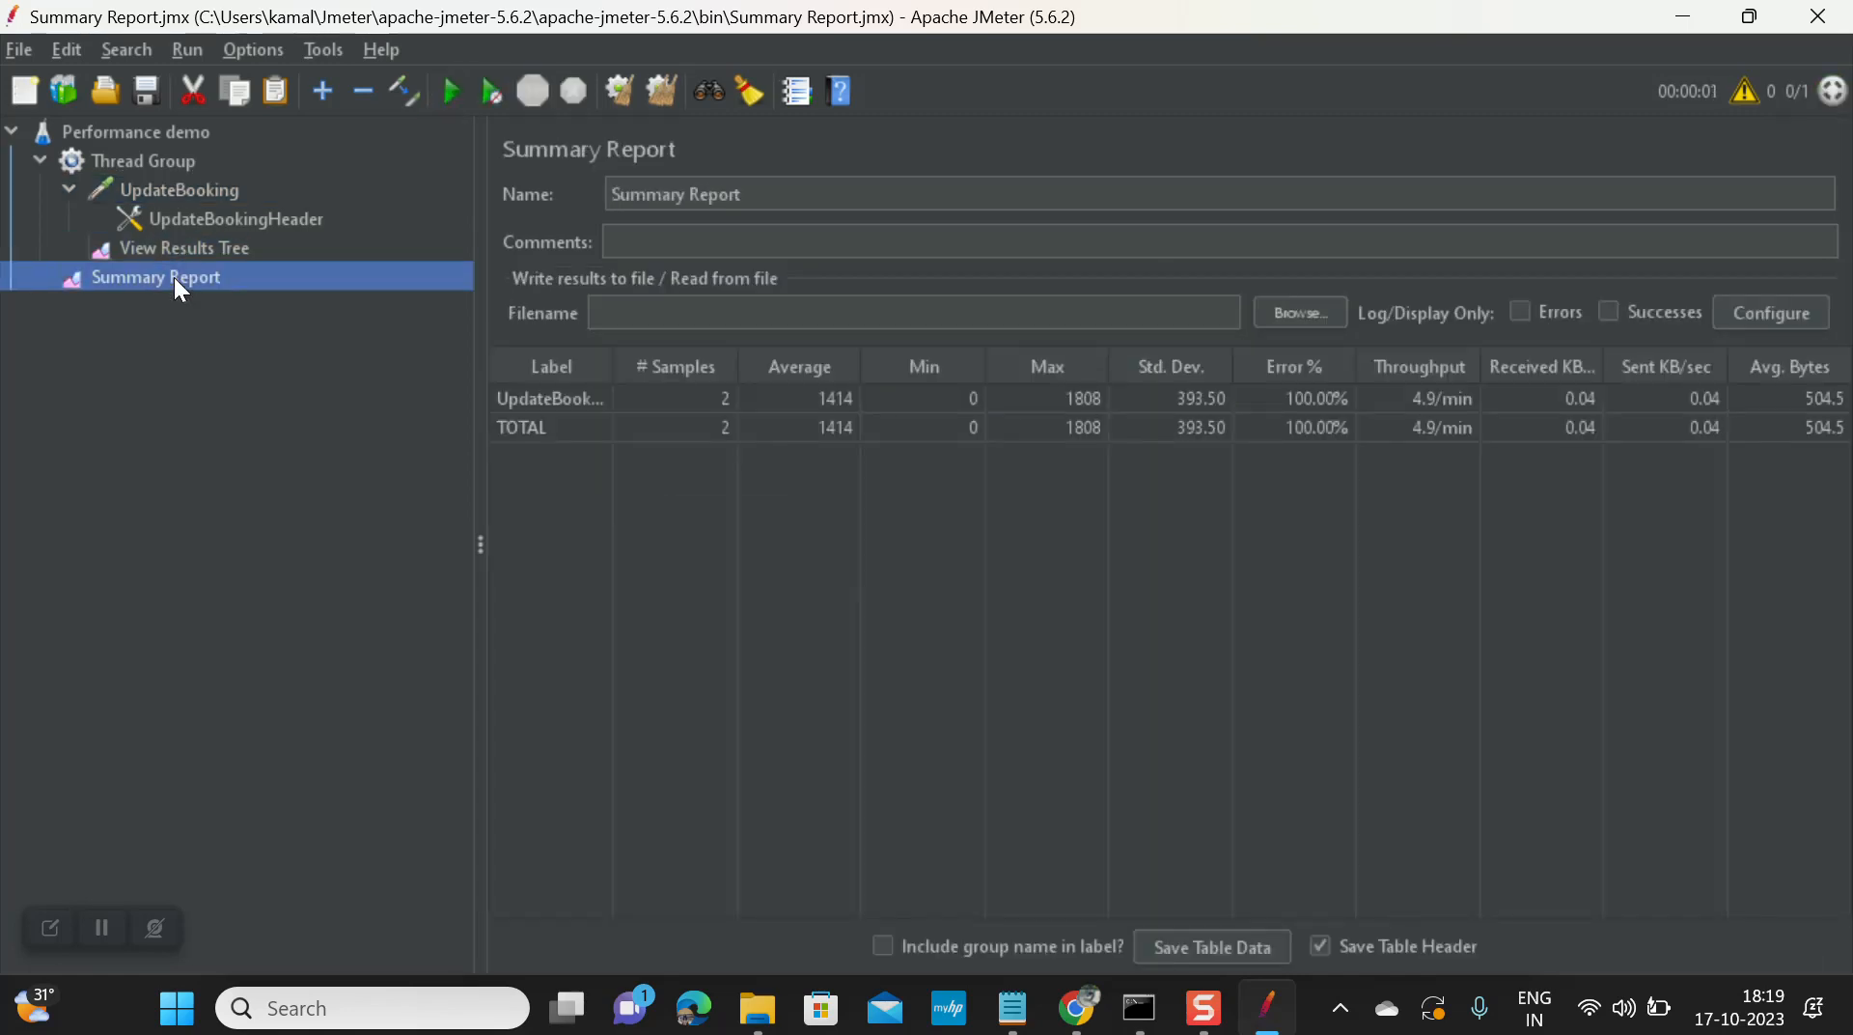
{"action": "left_click", "coordinate": [204, 247]}
{"action": "left_click", "coordinate": [658, 502]}
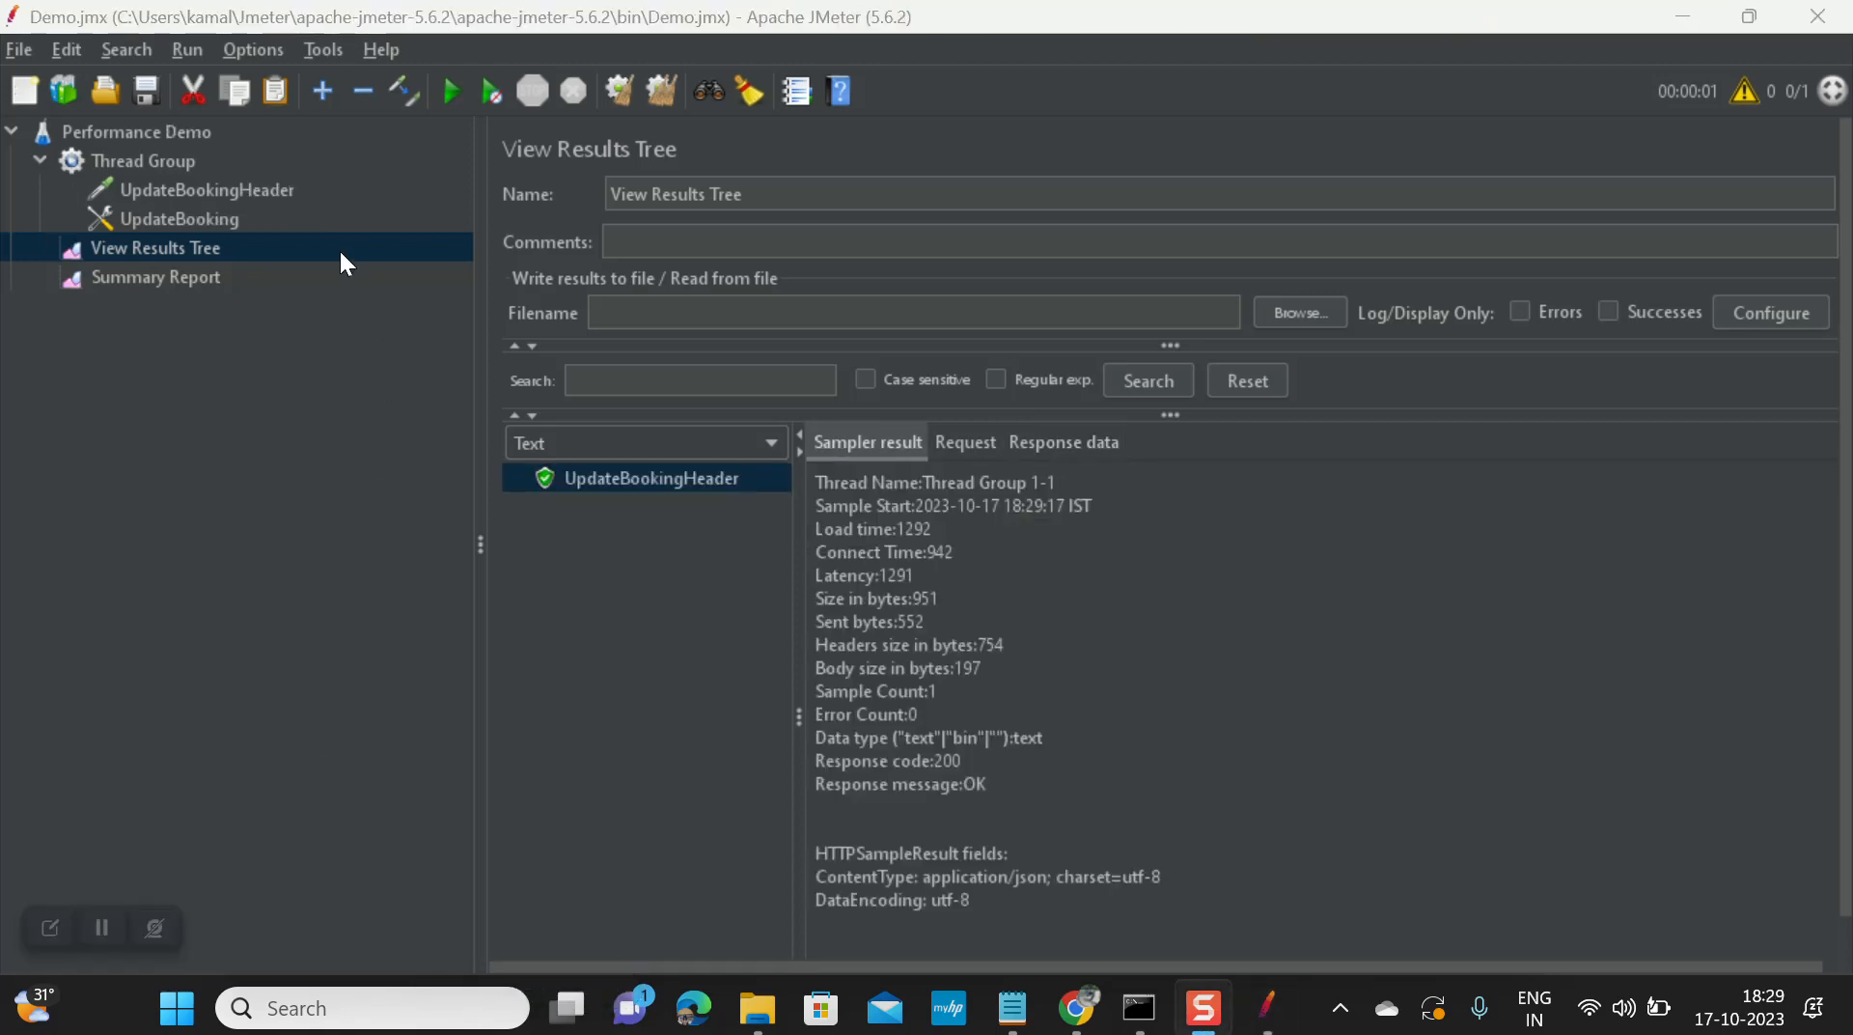
Step: Compare UpdateBookingHeader's settings against the headers of Postman's POST booking request
{"action": "left_click", "coordinate": [234, 199]}
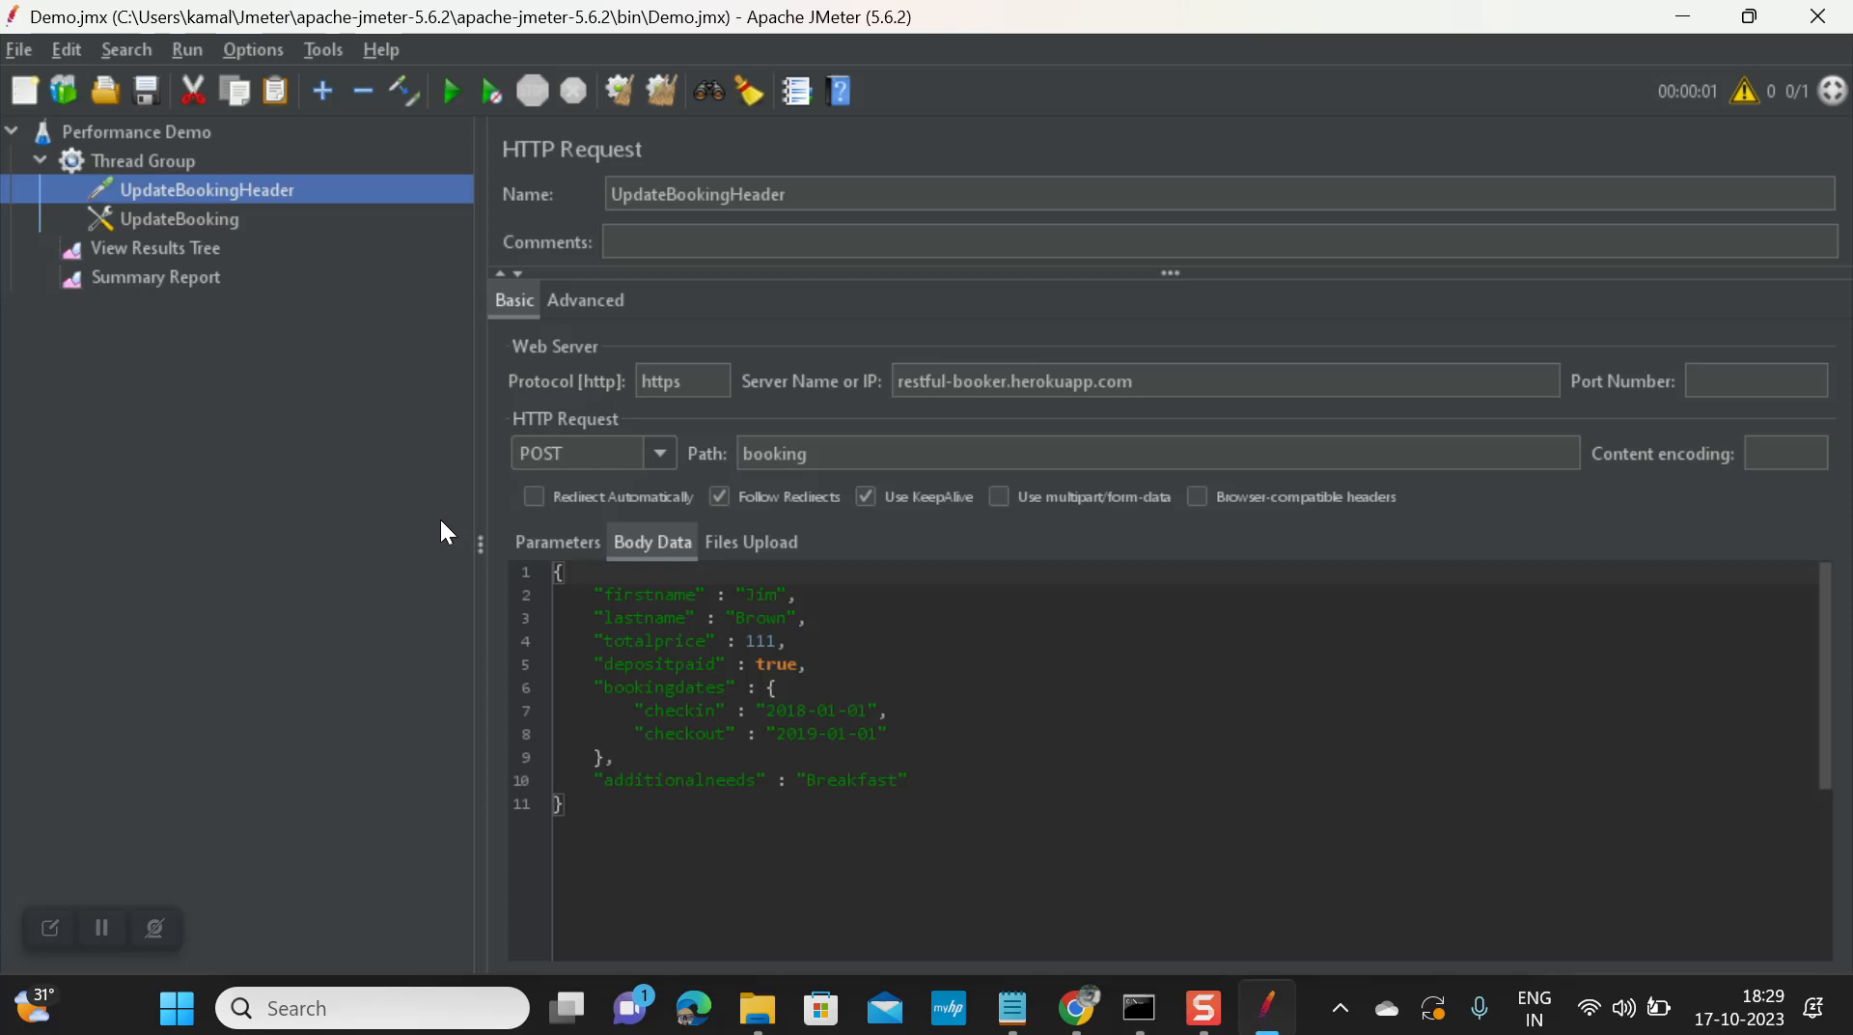
{"action": "key", "text": "alt+Tab"}
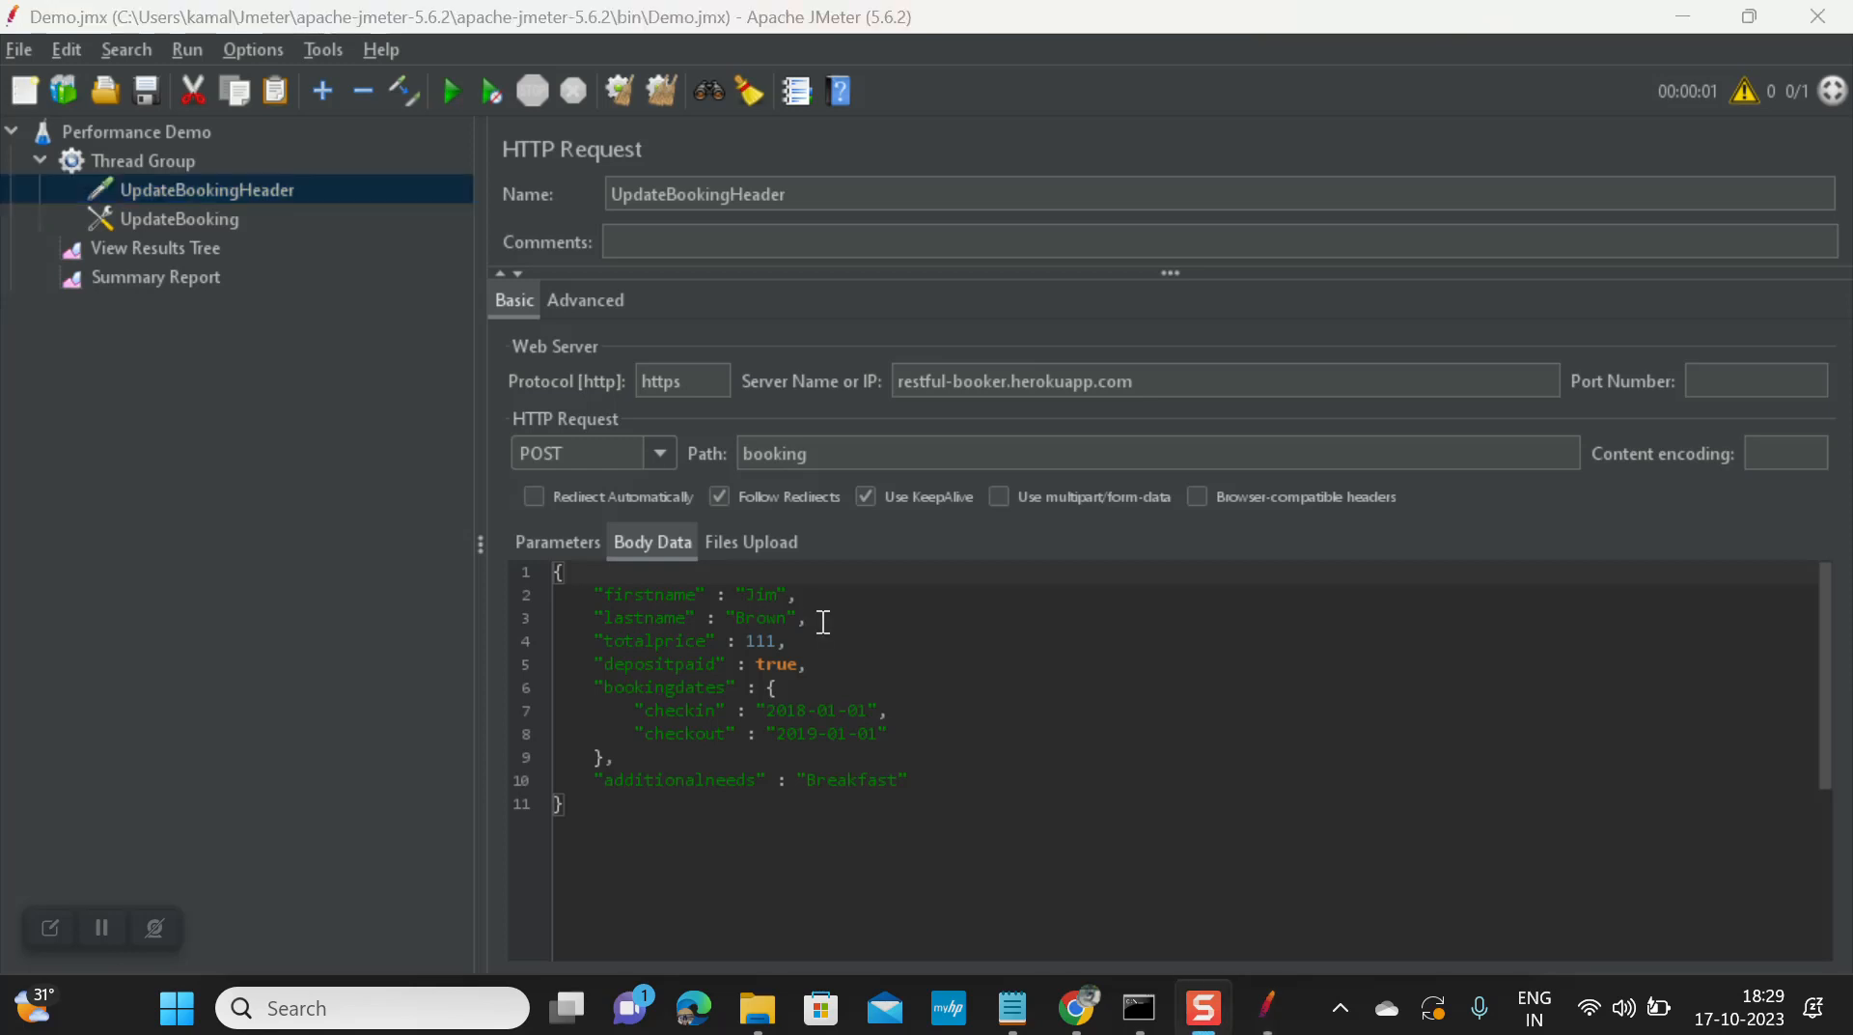
{"action": "left_click", "coordinate": [1083, 1009]}
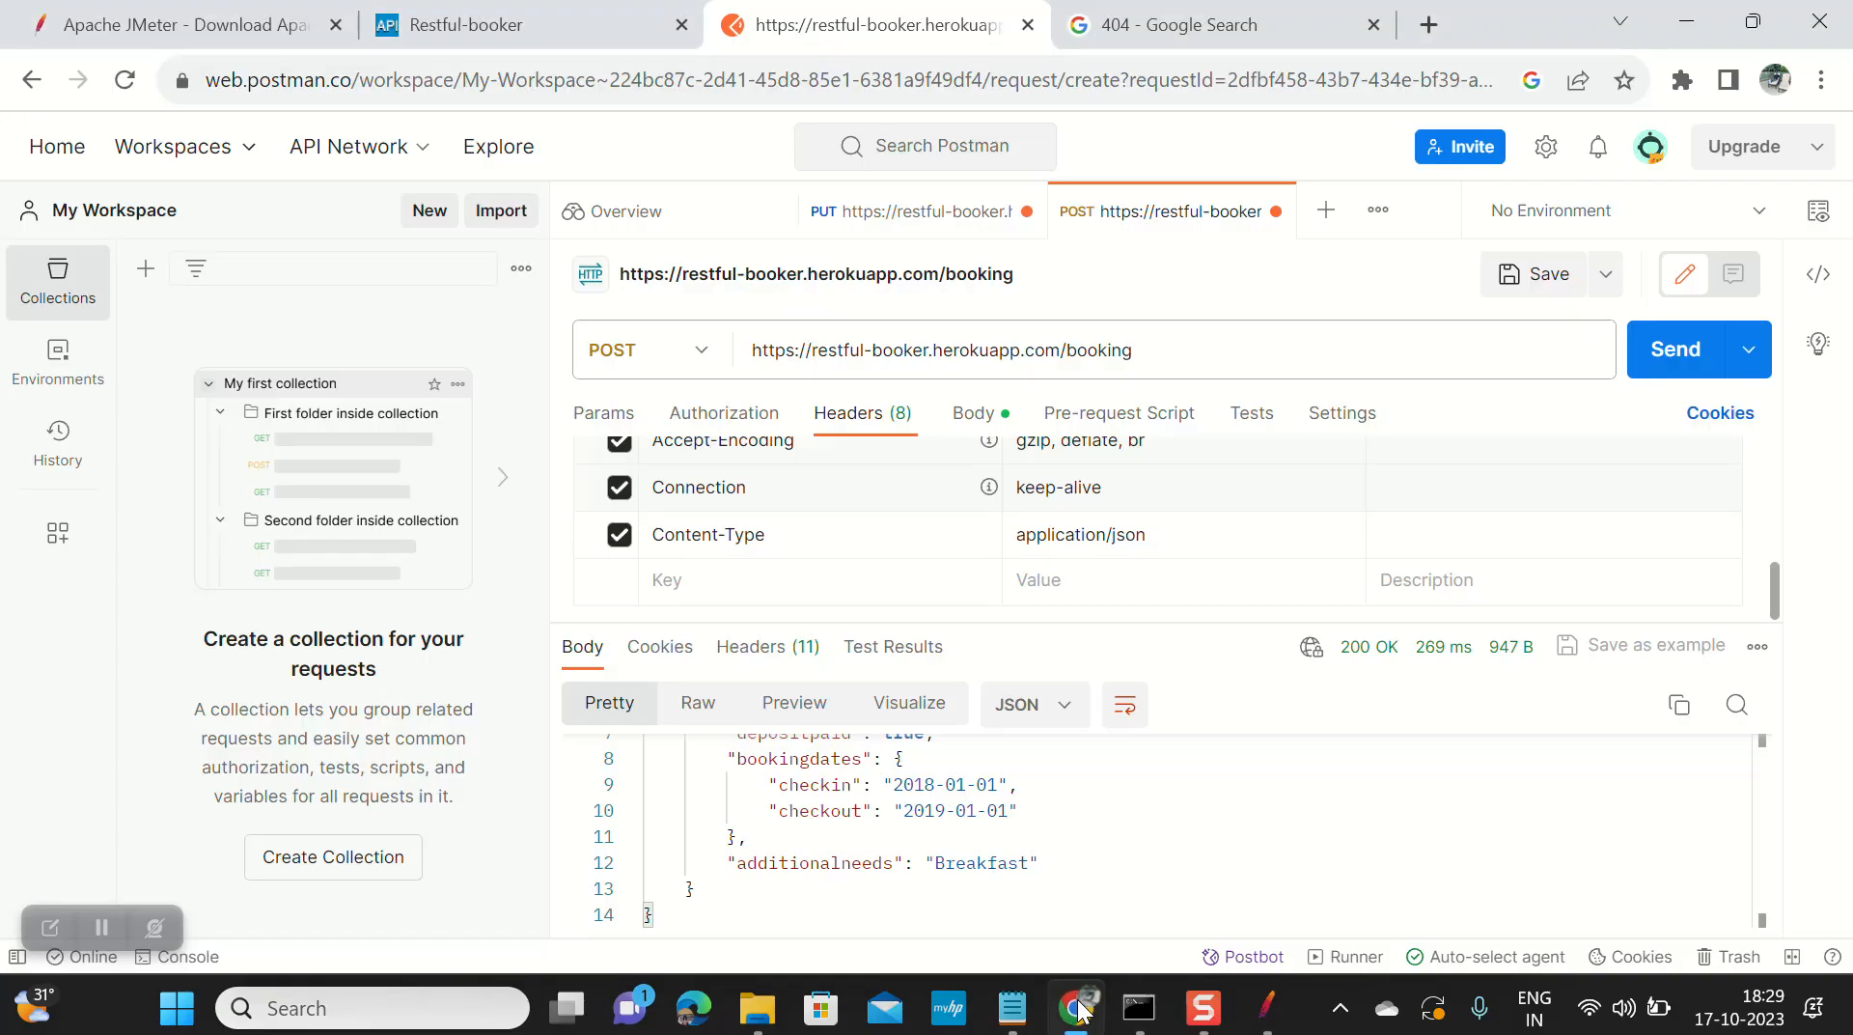
{"action": "left_click_drag", "start_coordinate": [914, 785], "coordinate": [998, 785]}
{"action": "scroll", "coordinate": [920, 791], "scroll_direction": "up", "scroll_amount": 2}
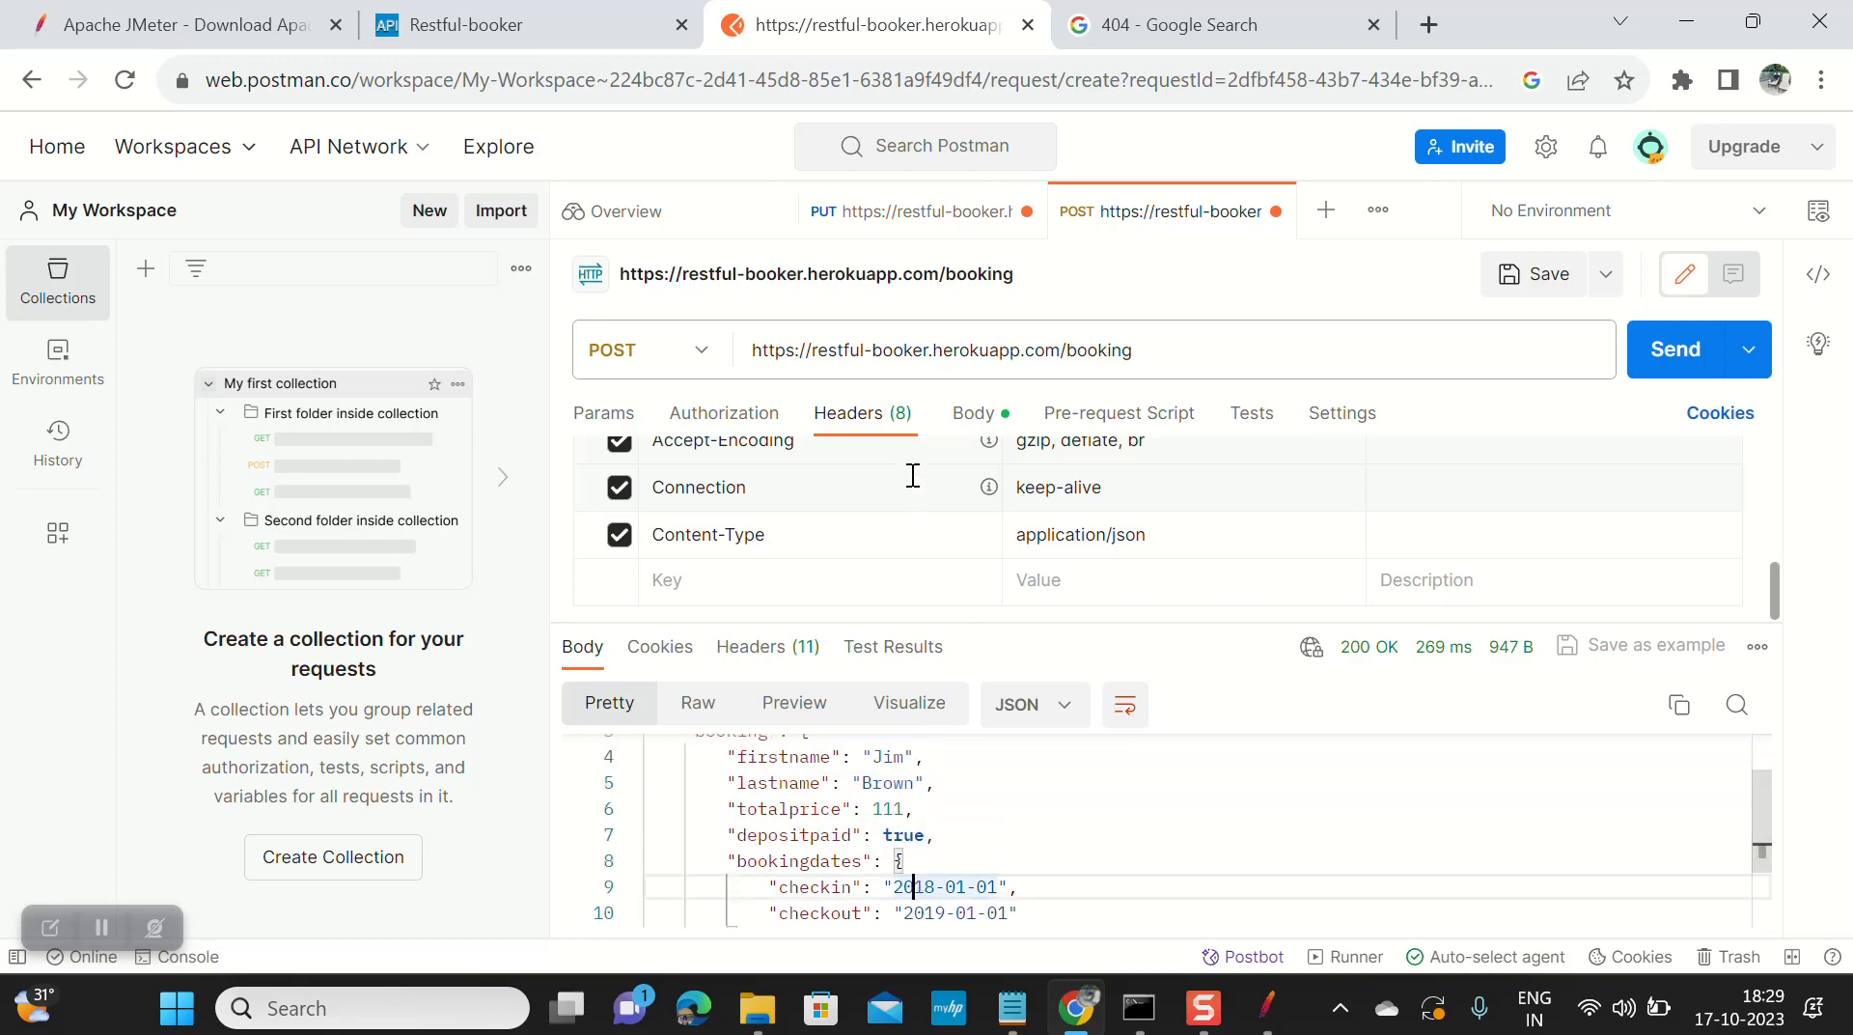
{"action": "scroll", "coordinate": [914, 475], "scroll_direction": "up", "scroll_amount": 2}
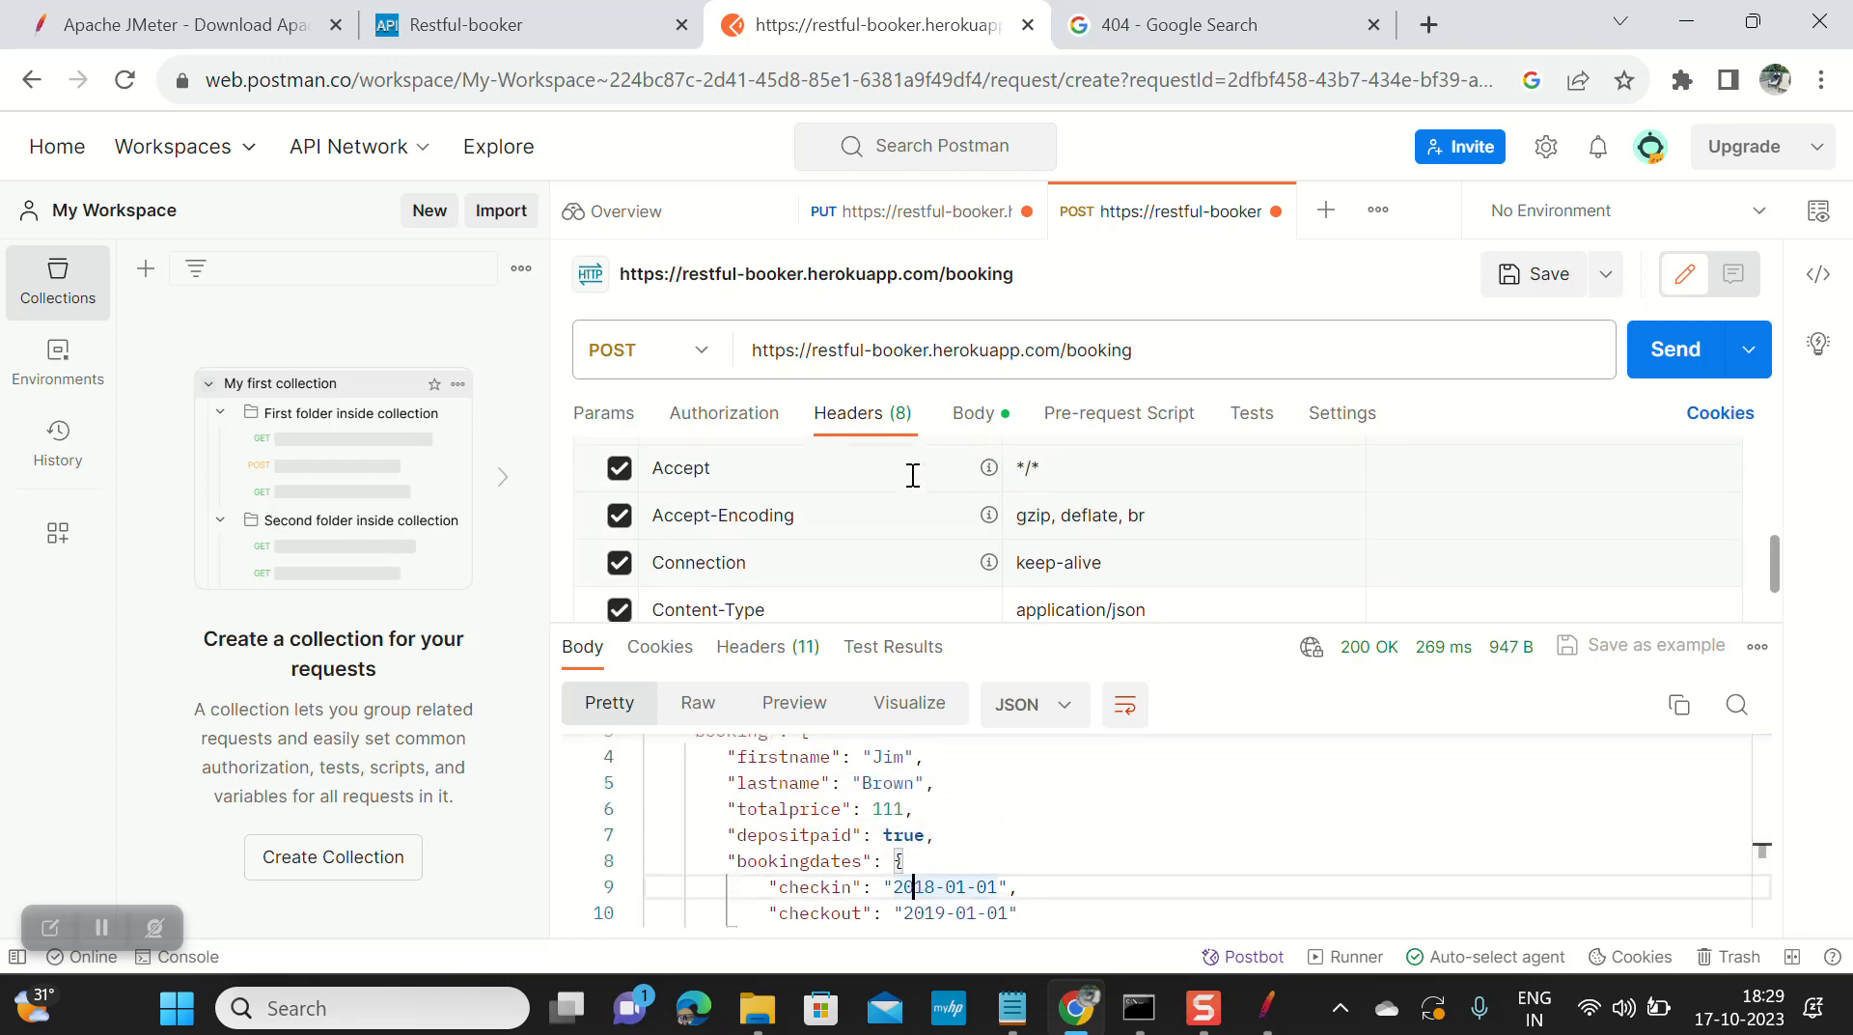
{"action": "scroll", "coordinate": [913, 474], "scroll_direction": "down", "scroll_amount": 2}
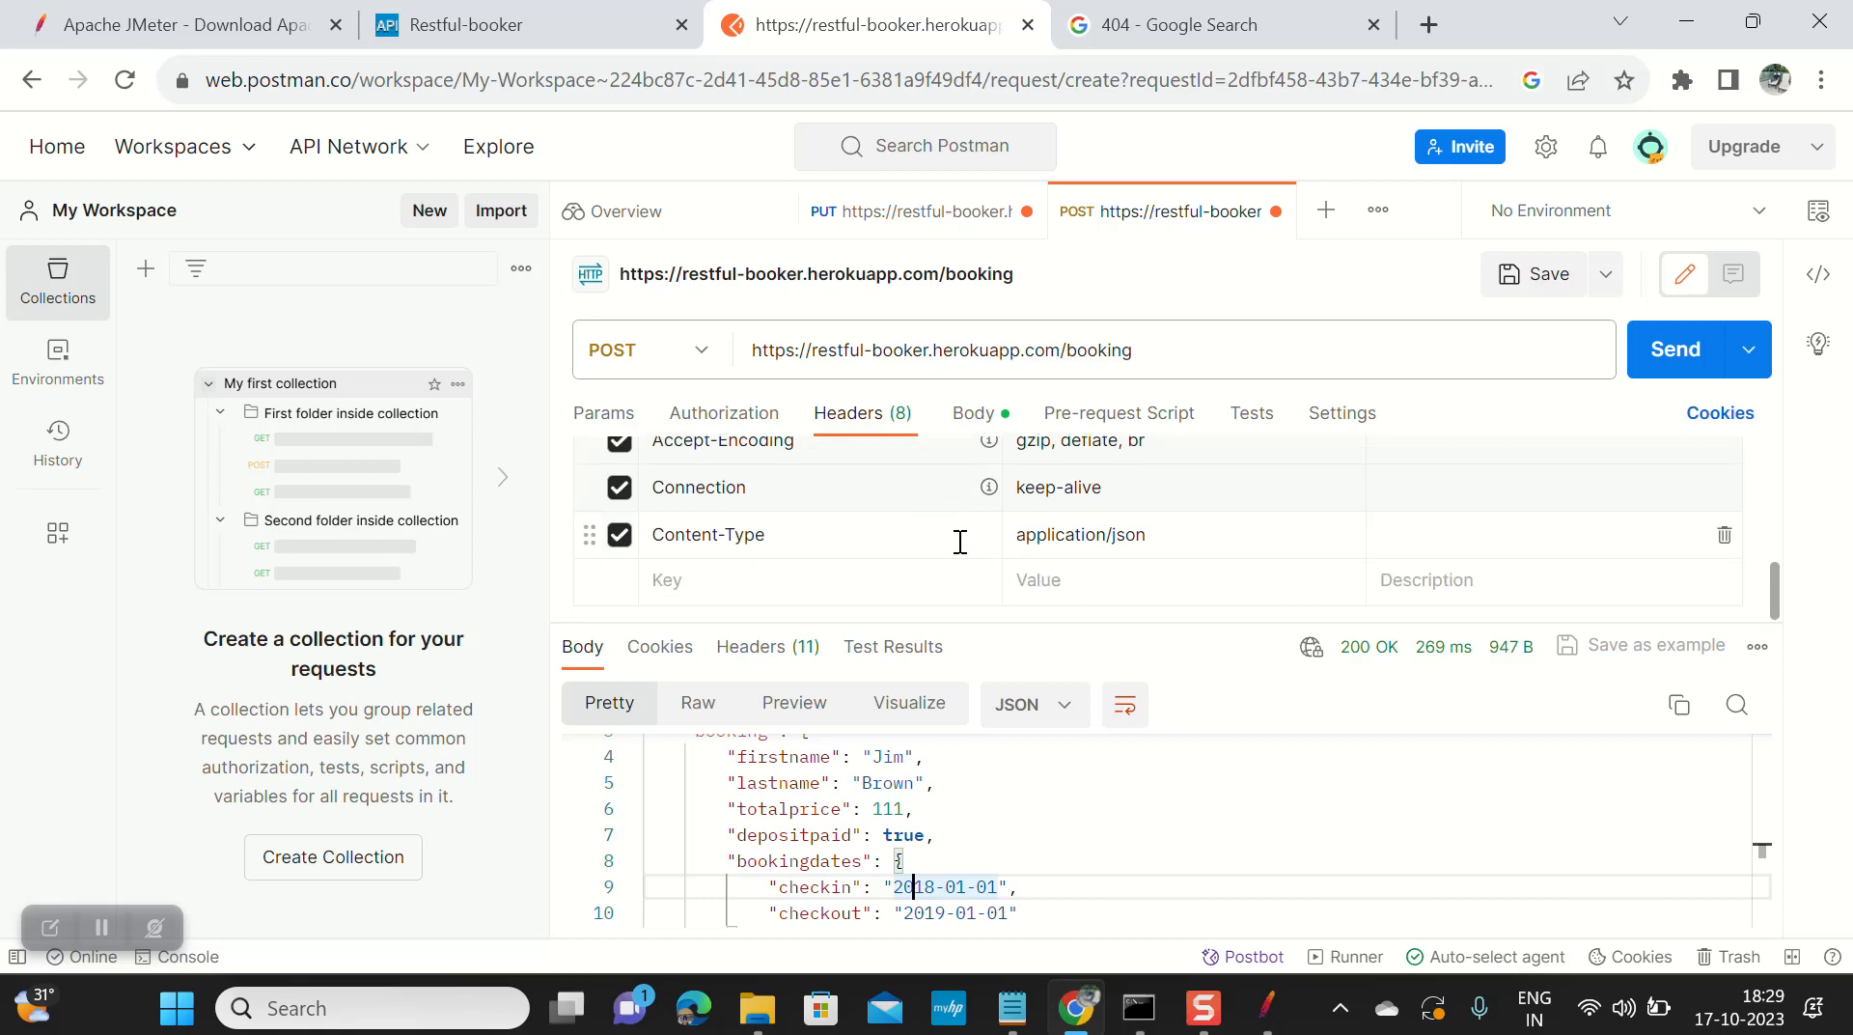
{"action": "scroll", "coordinate": [961, 541], "scroll_direction": "up", "scroll_amount": 2}
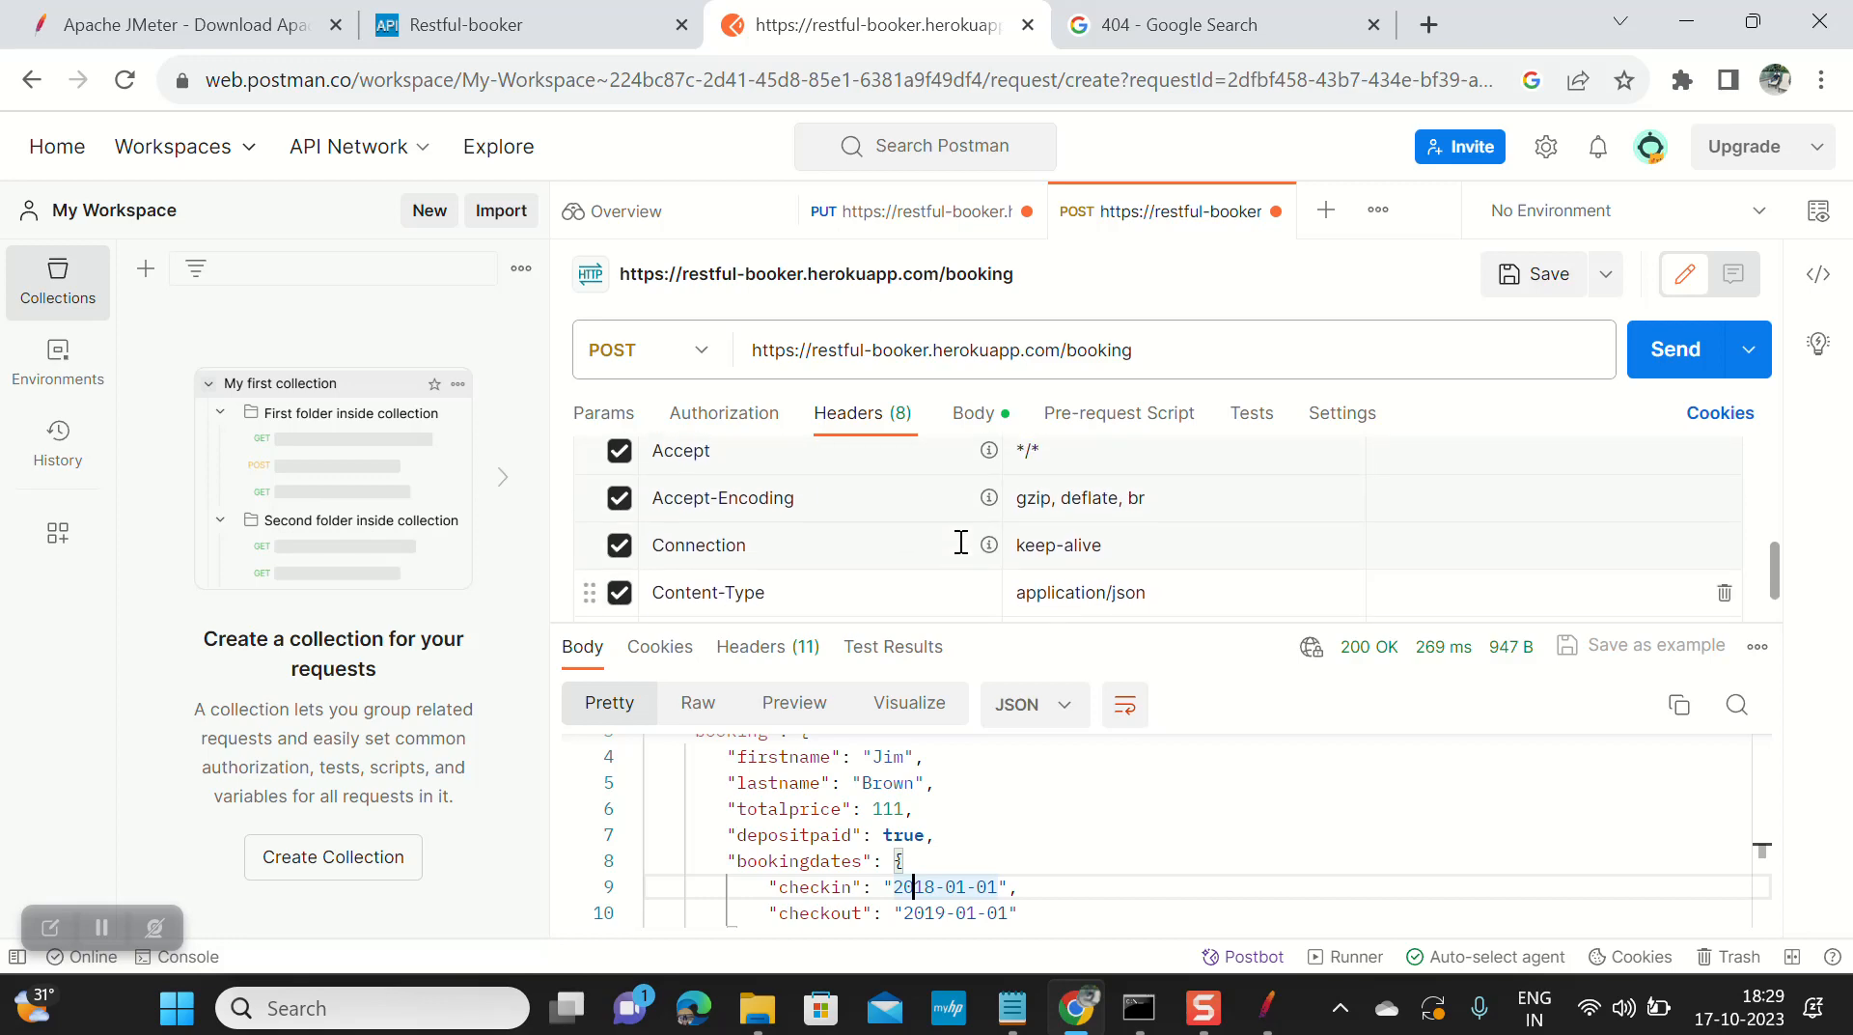
{"action": "scroll", "coordinate": [961, 542], "scroll_direction": "up", "scroll_amount": 5}
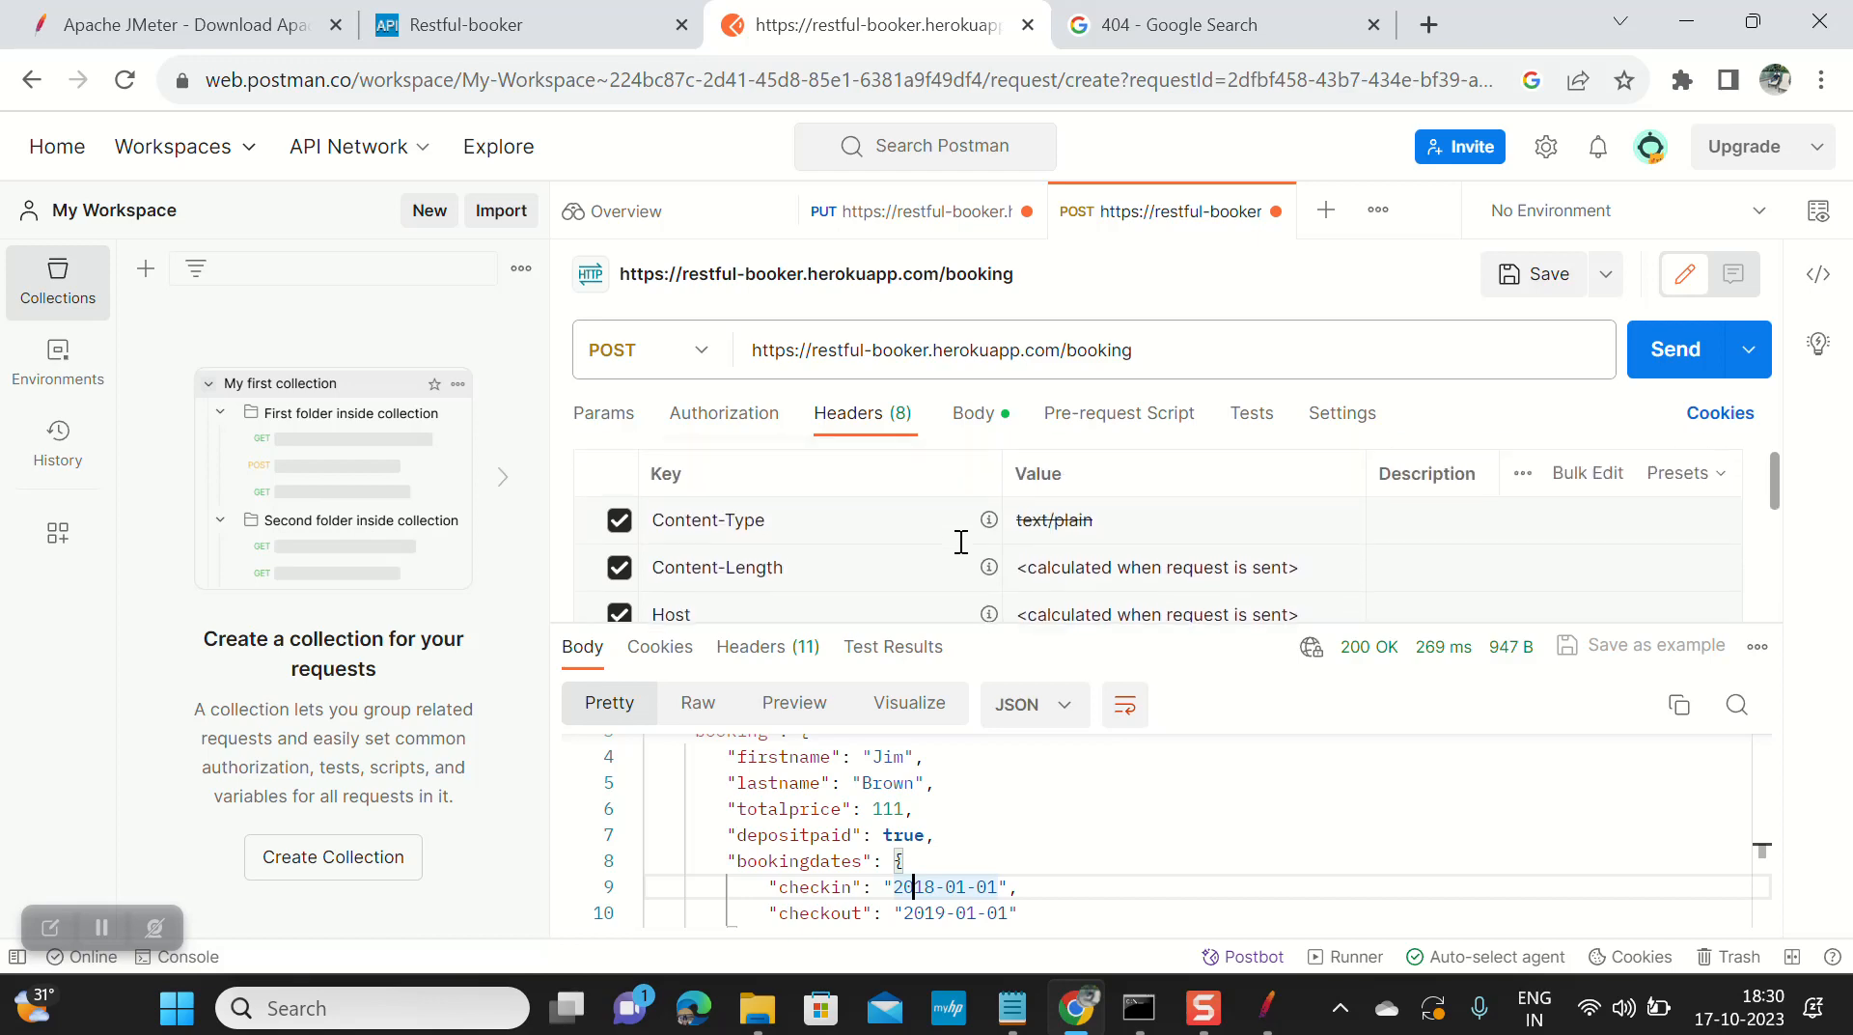
{"action": "scroll", "coordinate": [961, 542], "scroll_direction": "up", "scroll_amount": 1}
{"action": "mouse_move", "coordinate": [962, 541]}
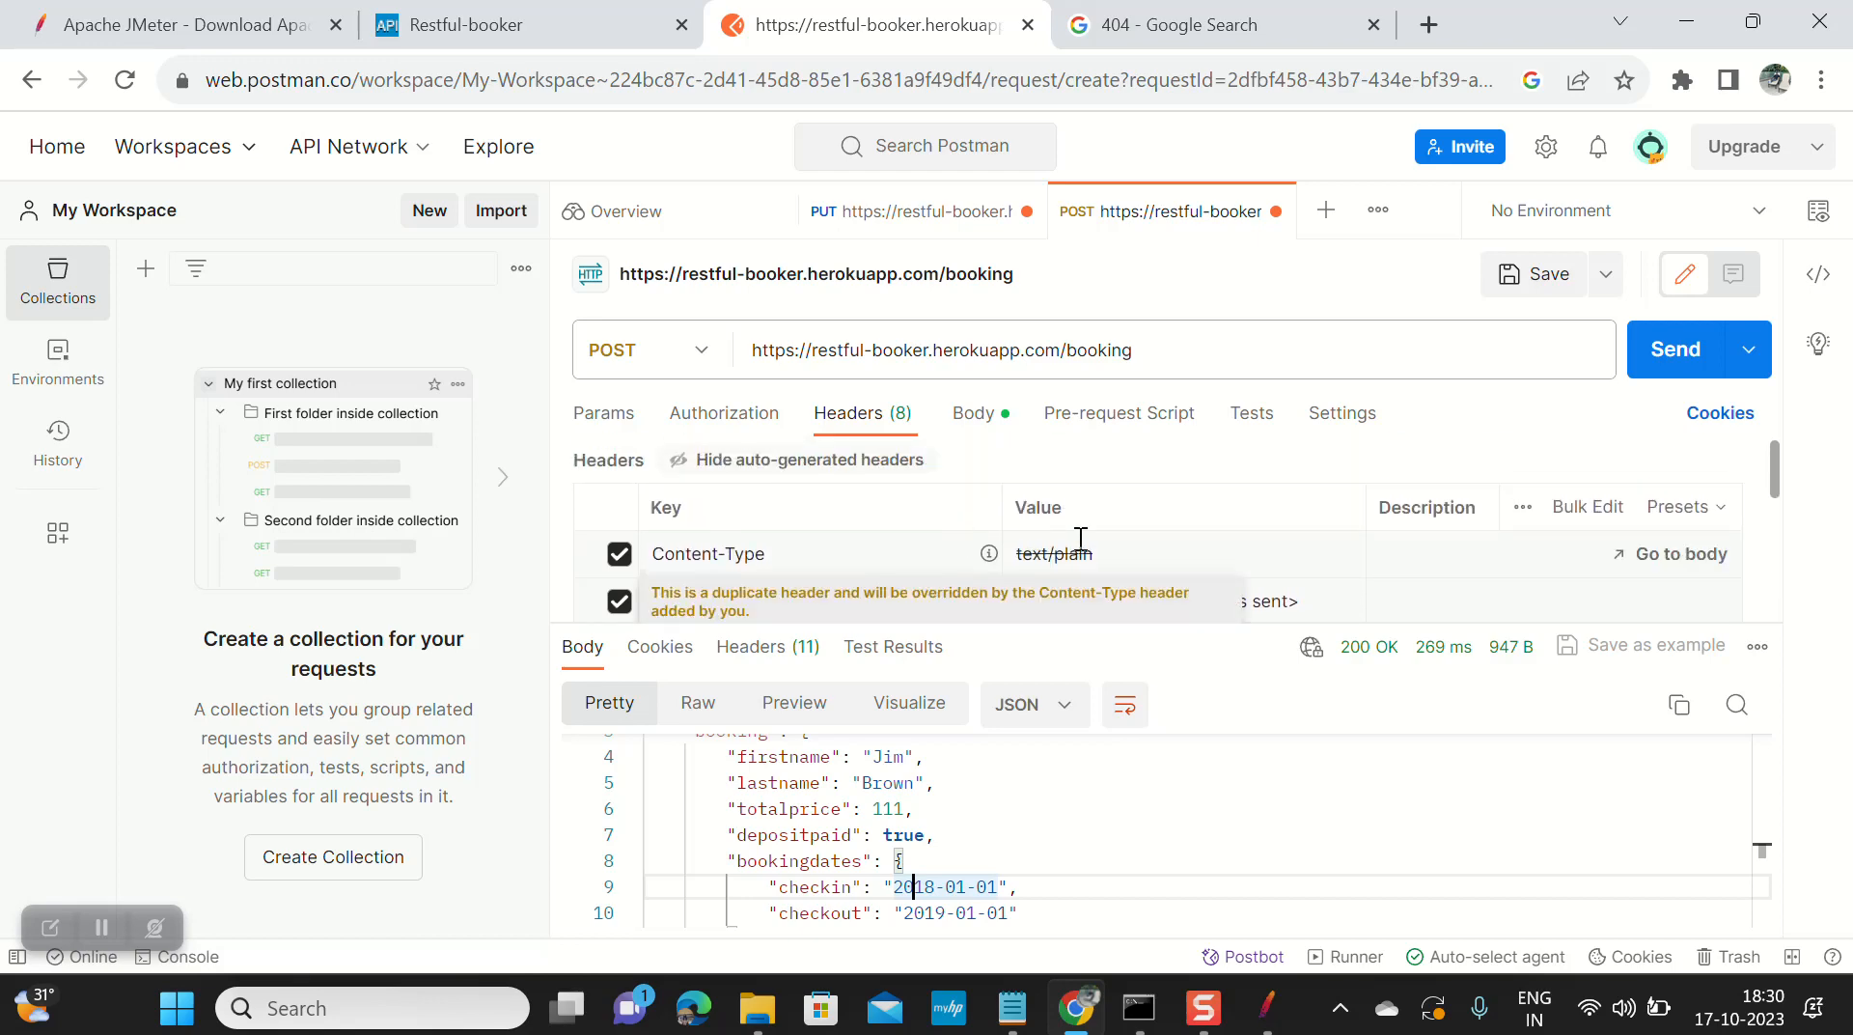
{"action": "left_click", "coordinate": [1259, 1007]}
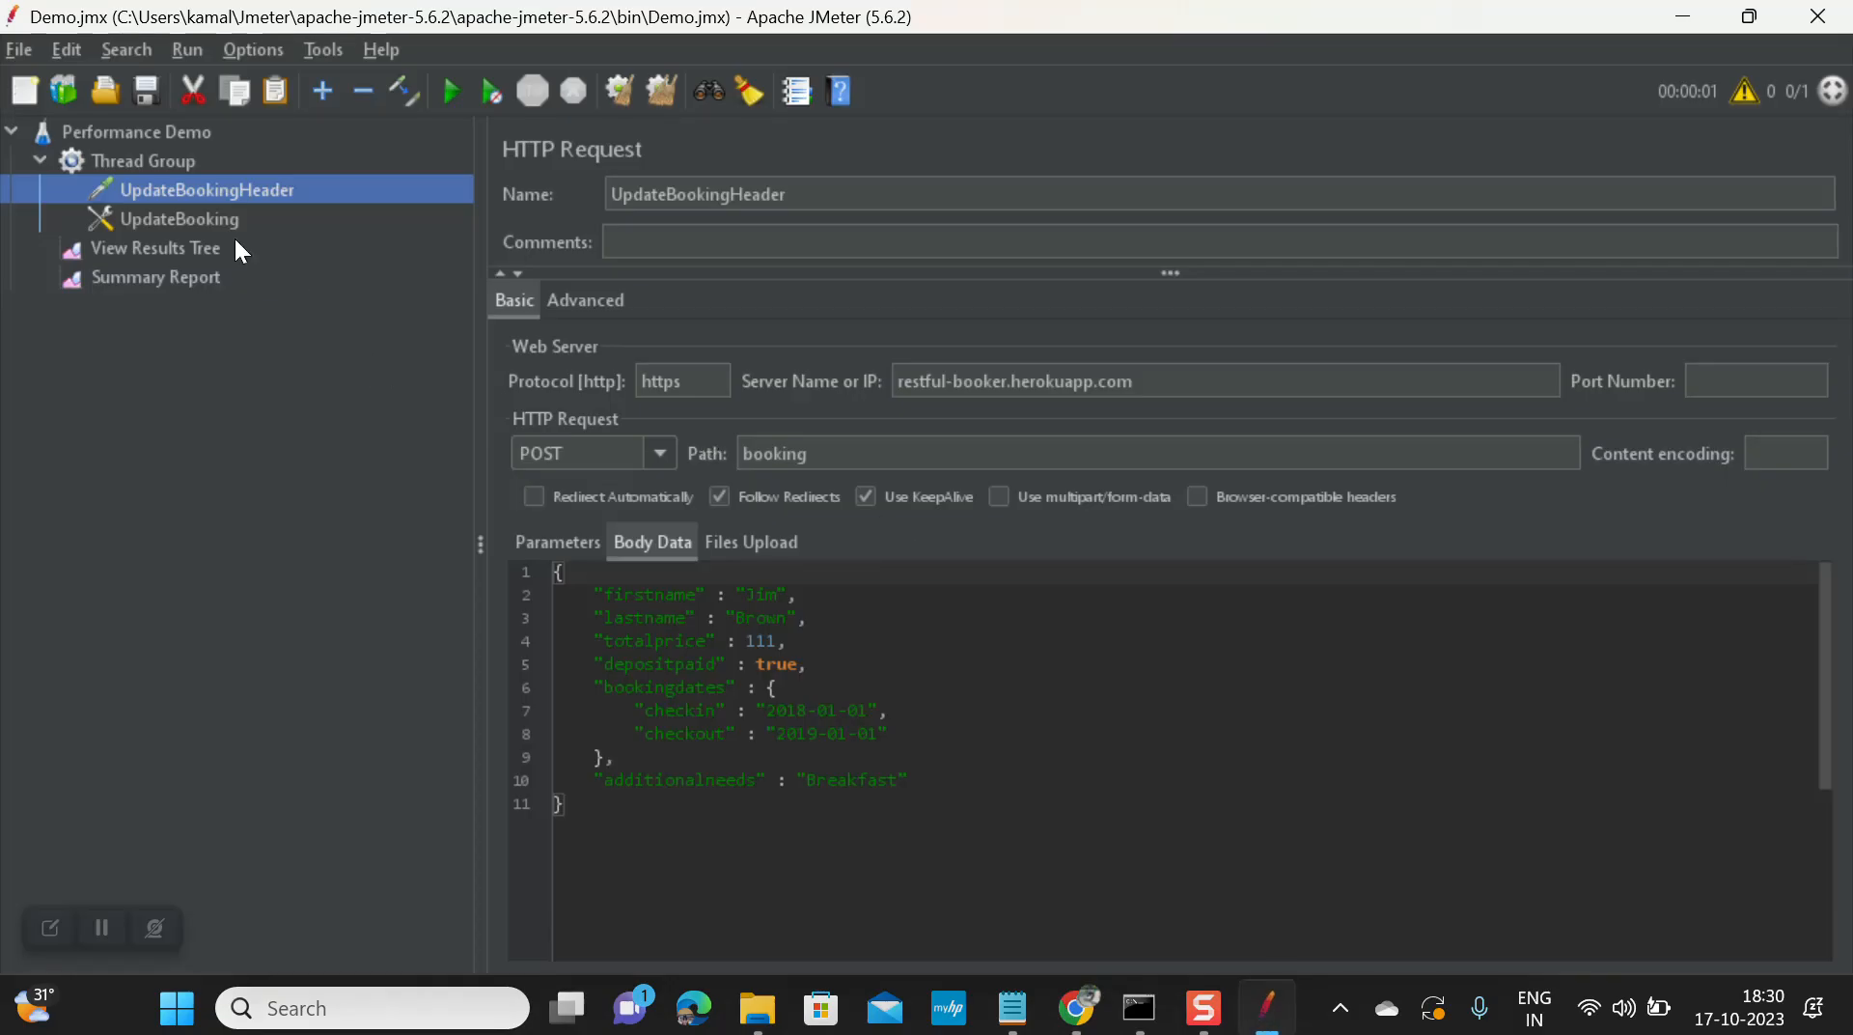
Step: Recheck the header manager, the JSON body and the POST method, then view the 200 OK results
{"action": "left_click", "coordinate": [207, 222]}
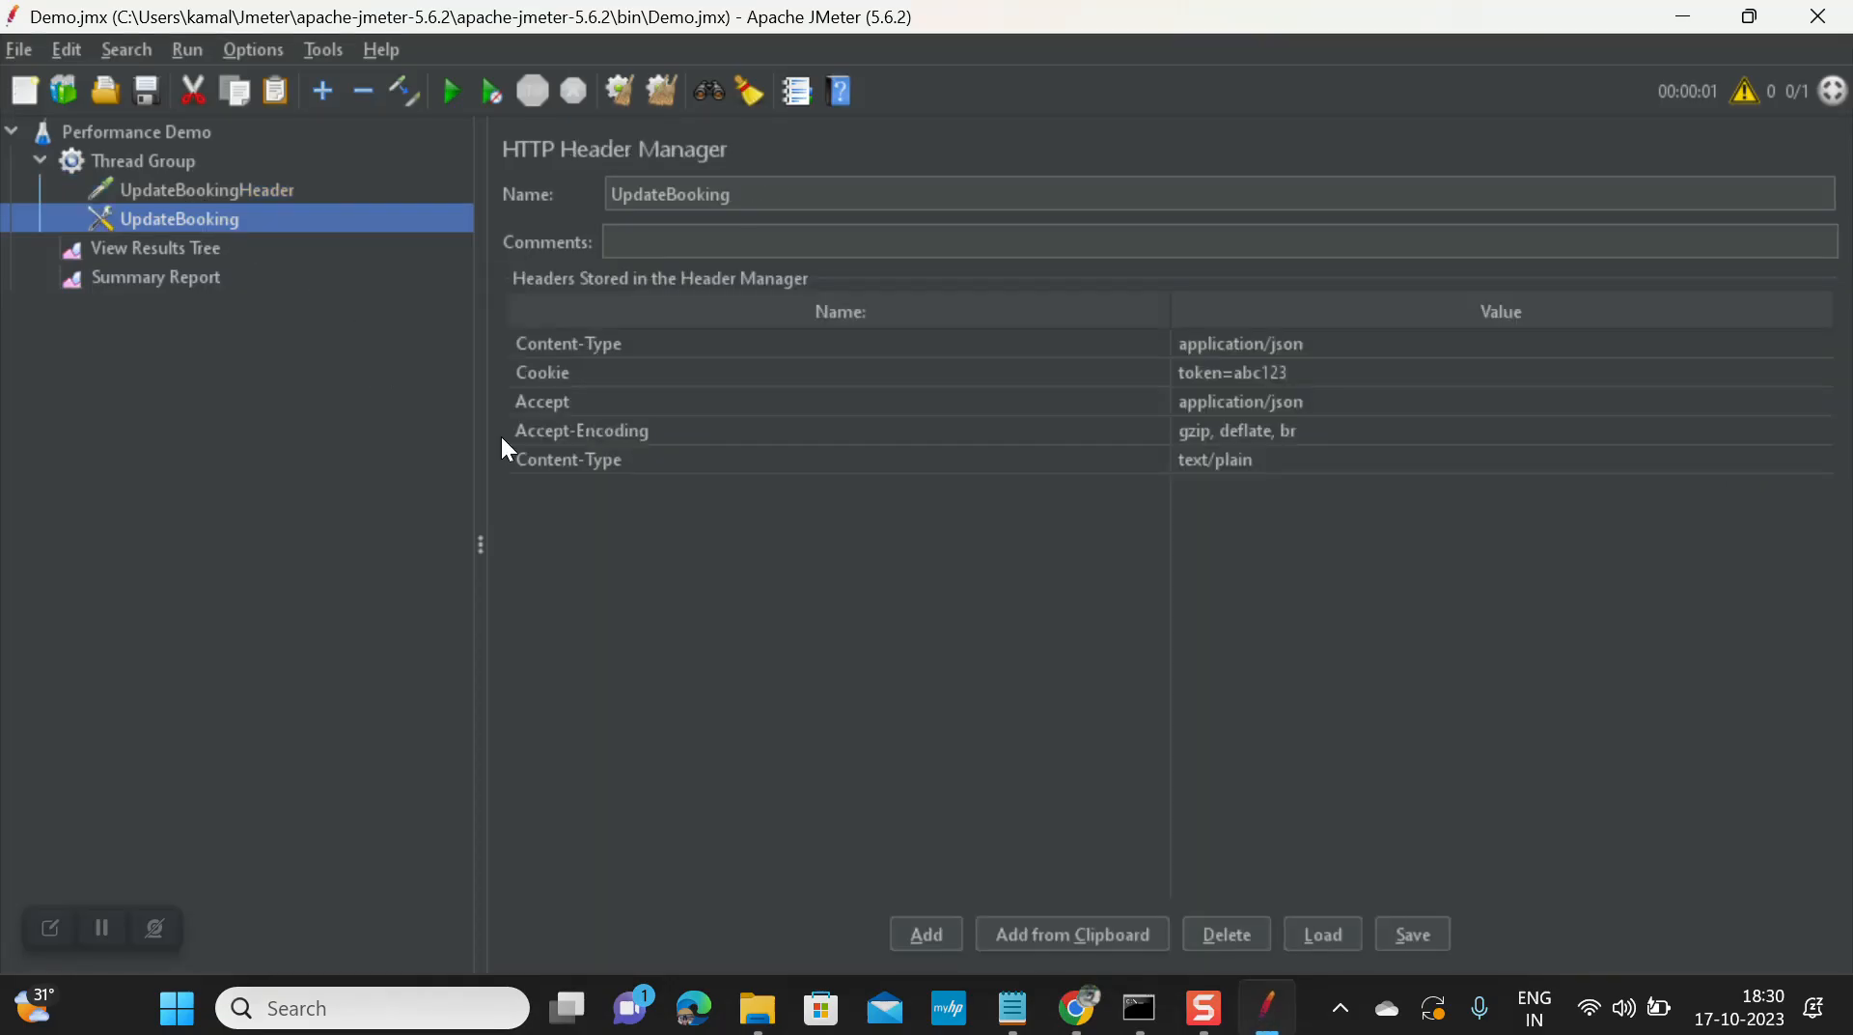
{"action": "left_click", "coordinate": [205, 187]}
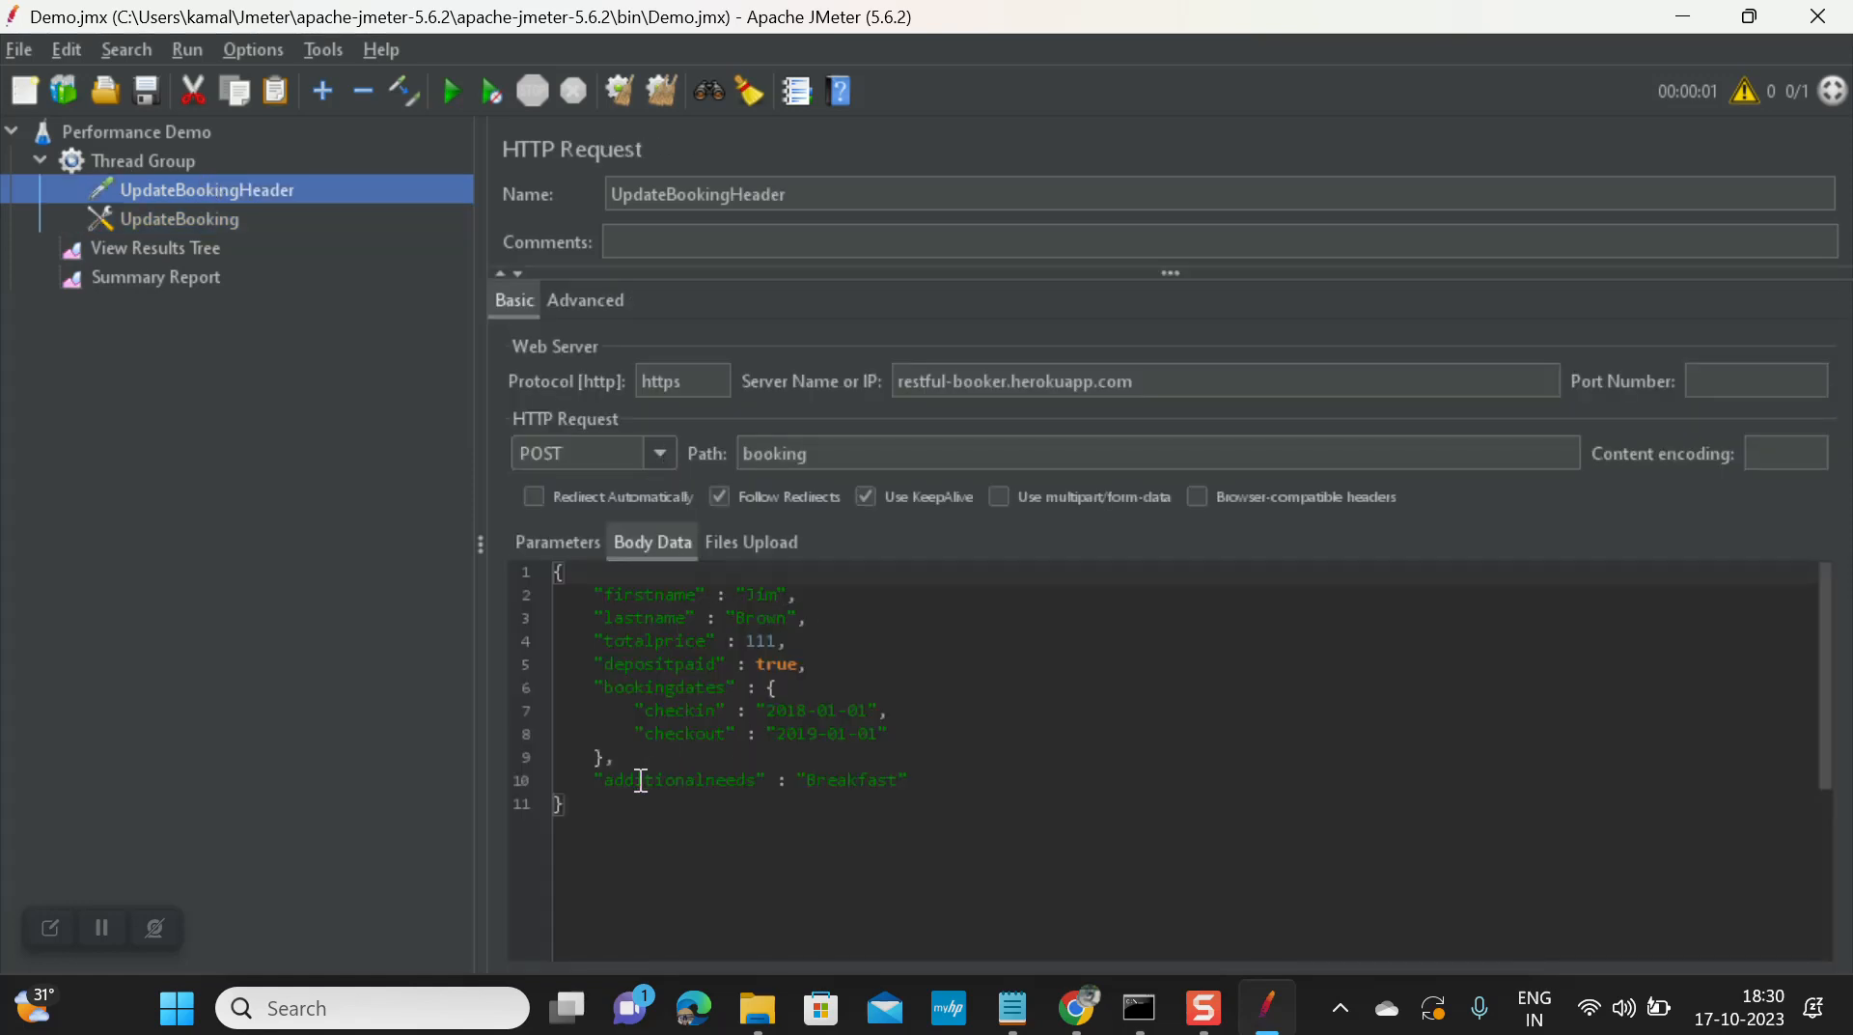
{"action": "left_click", "coordinate": [600, 802]}
{"action": "key", "text": "ctrl+a"}
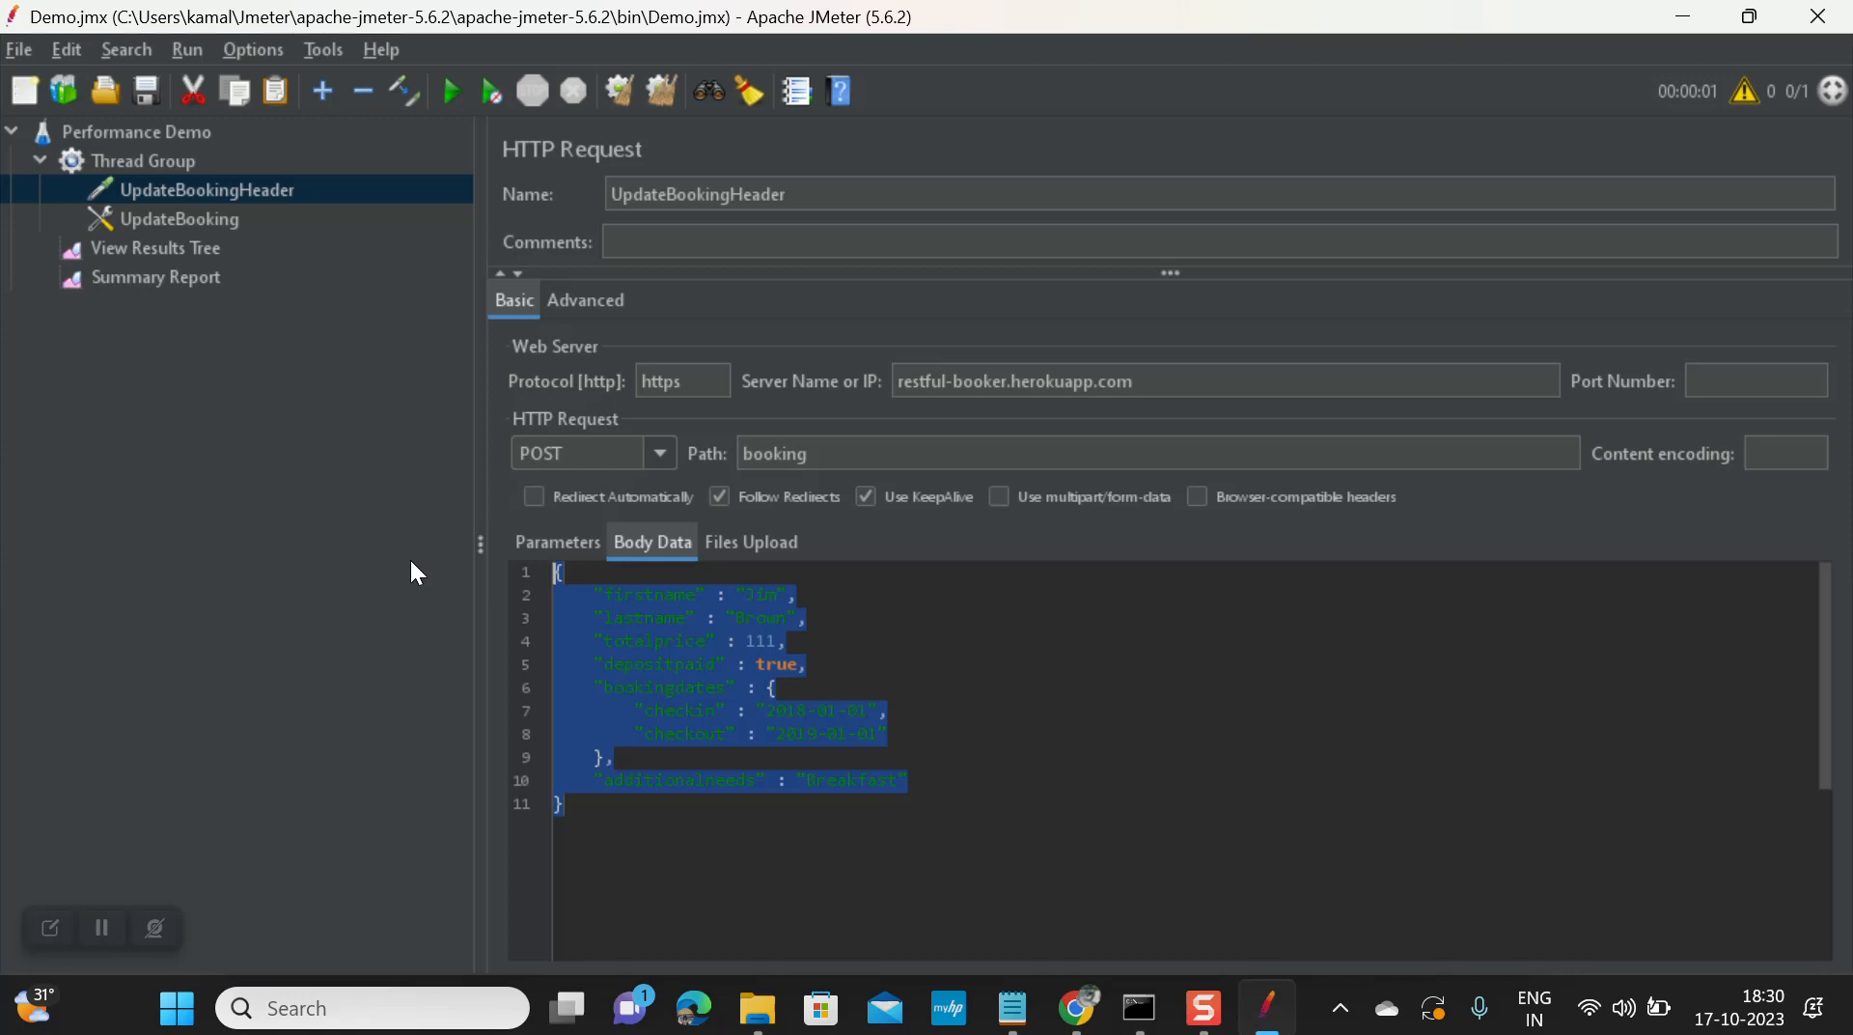
{"action": "left_click", "coordinate": [718, 693]}
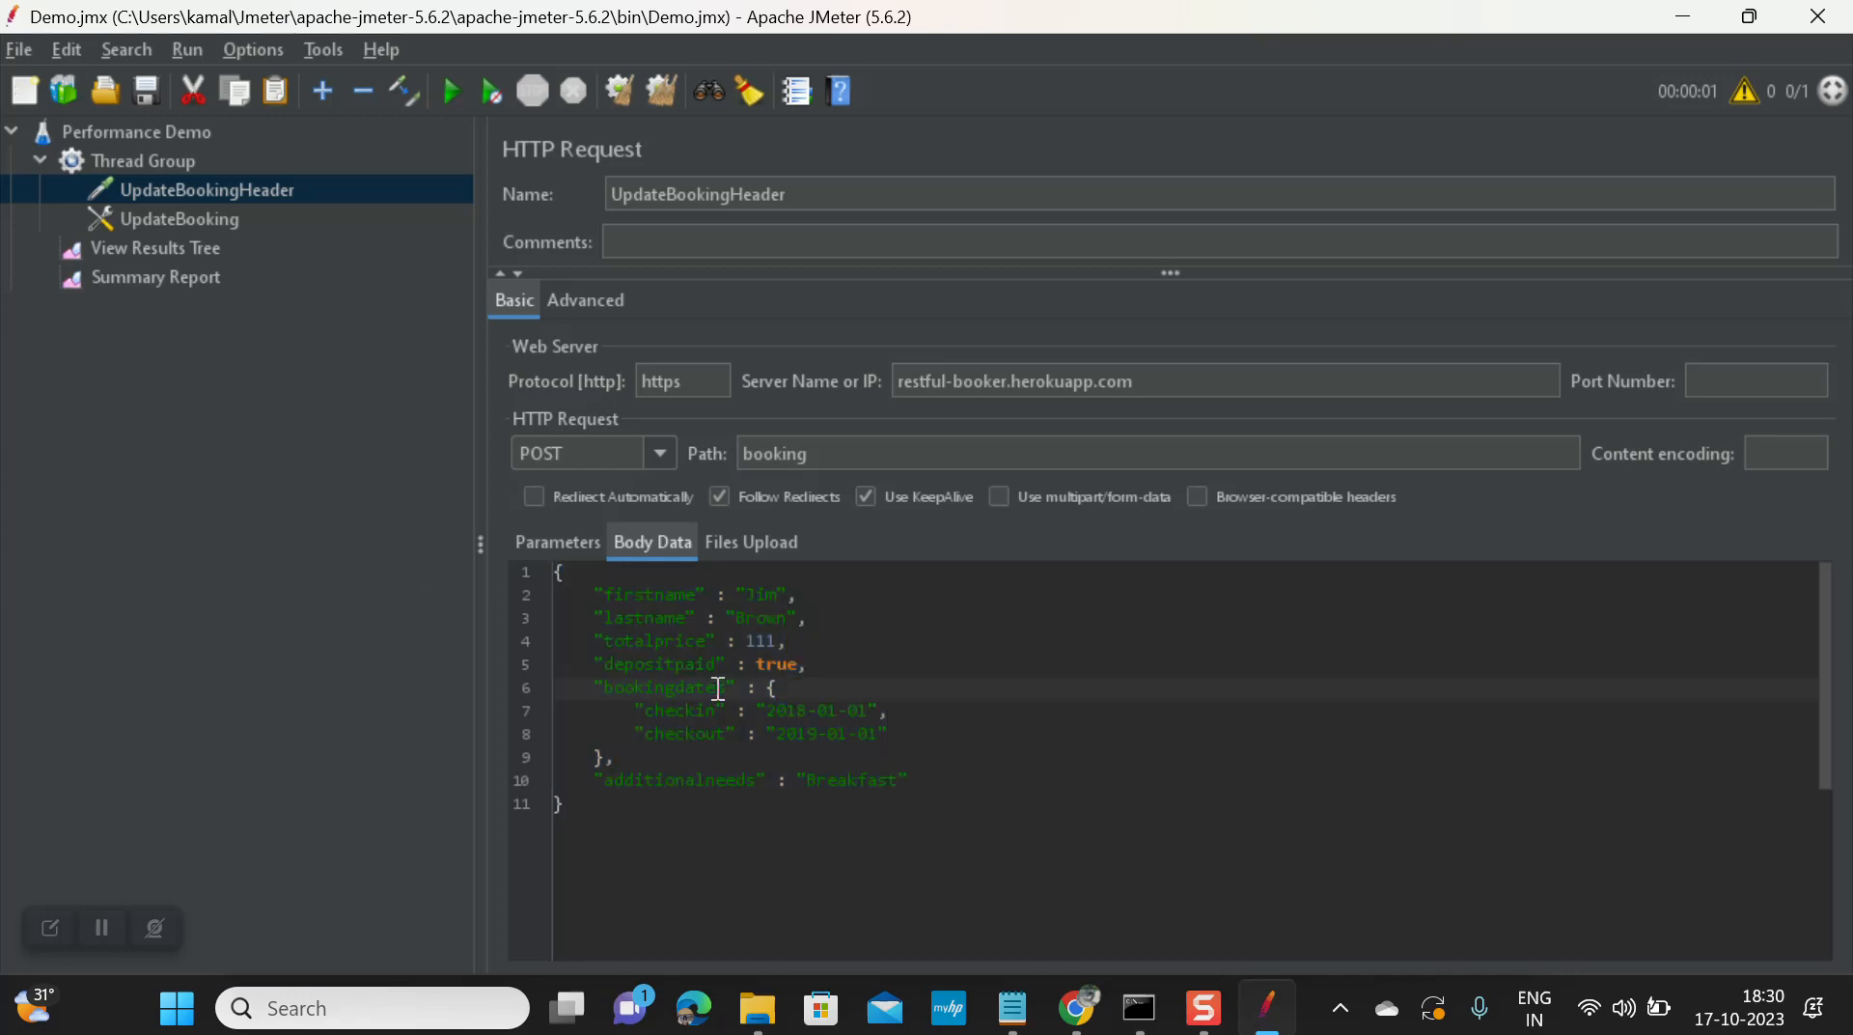
{"action": "left_click", "coordinate": [662, 454]}
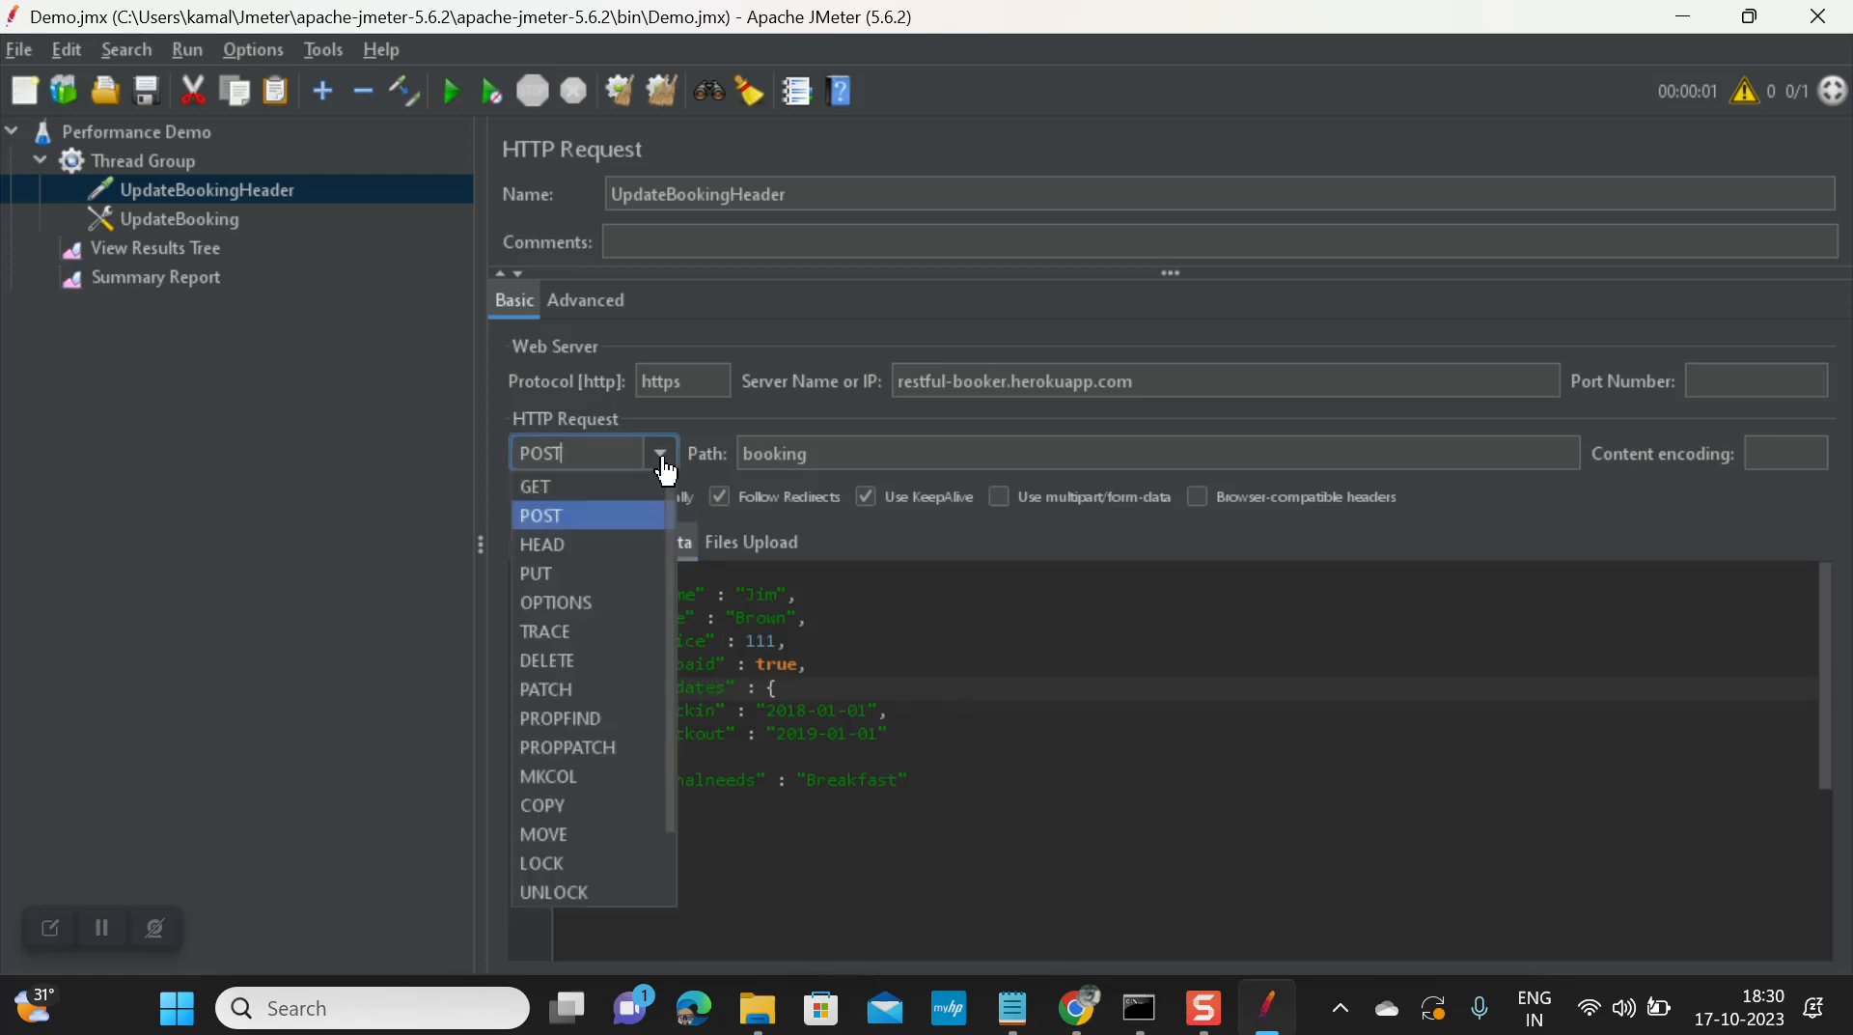
{"action": "left_click", "coordinate": [368, 529]}
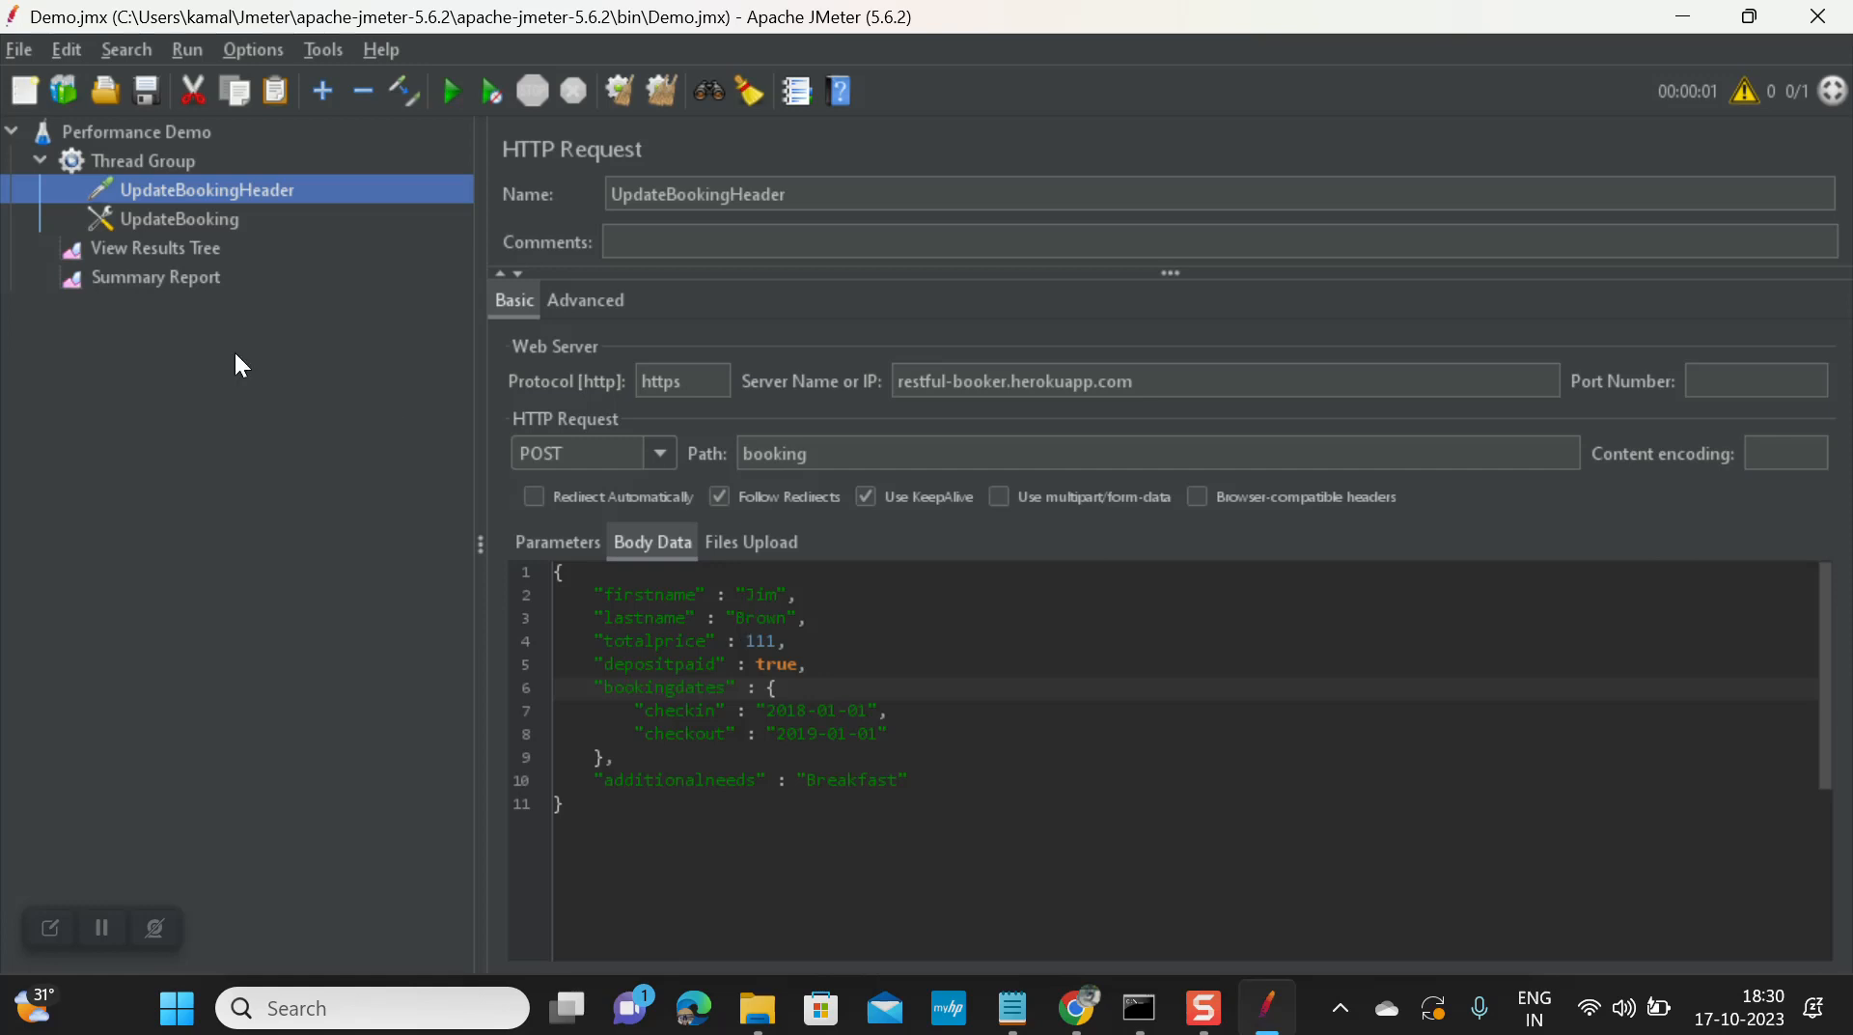
{"action": "left_click", "coordinate": [192, 251]}
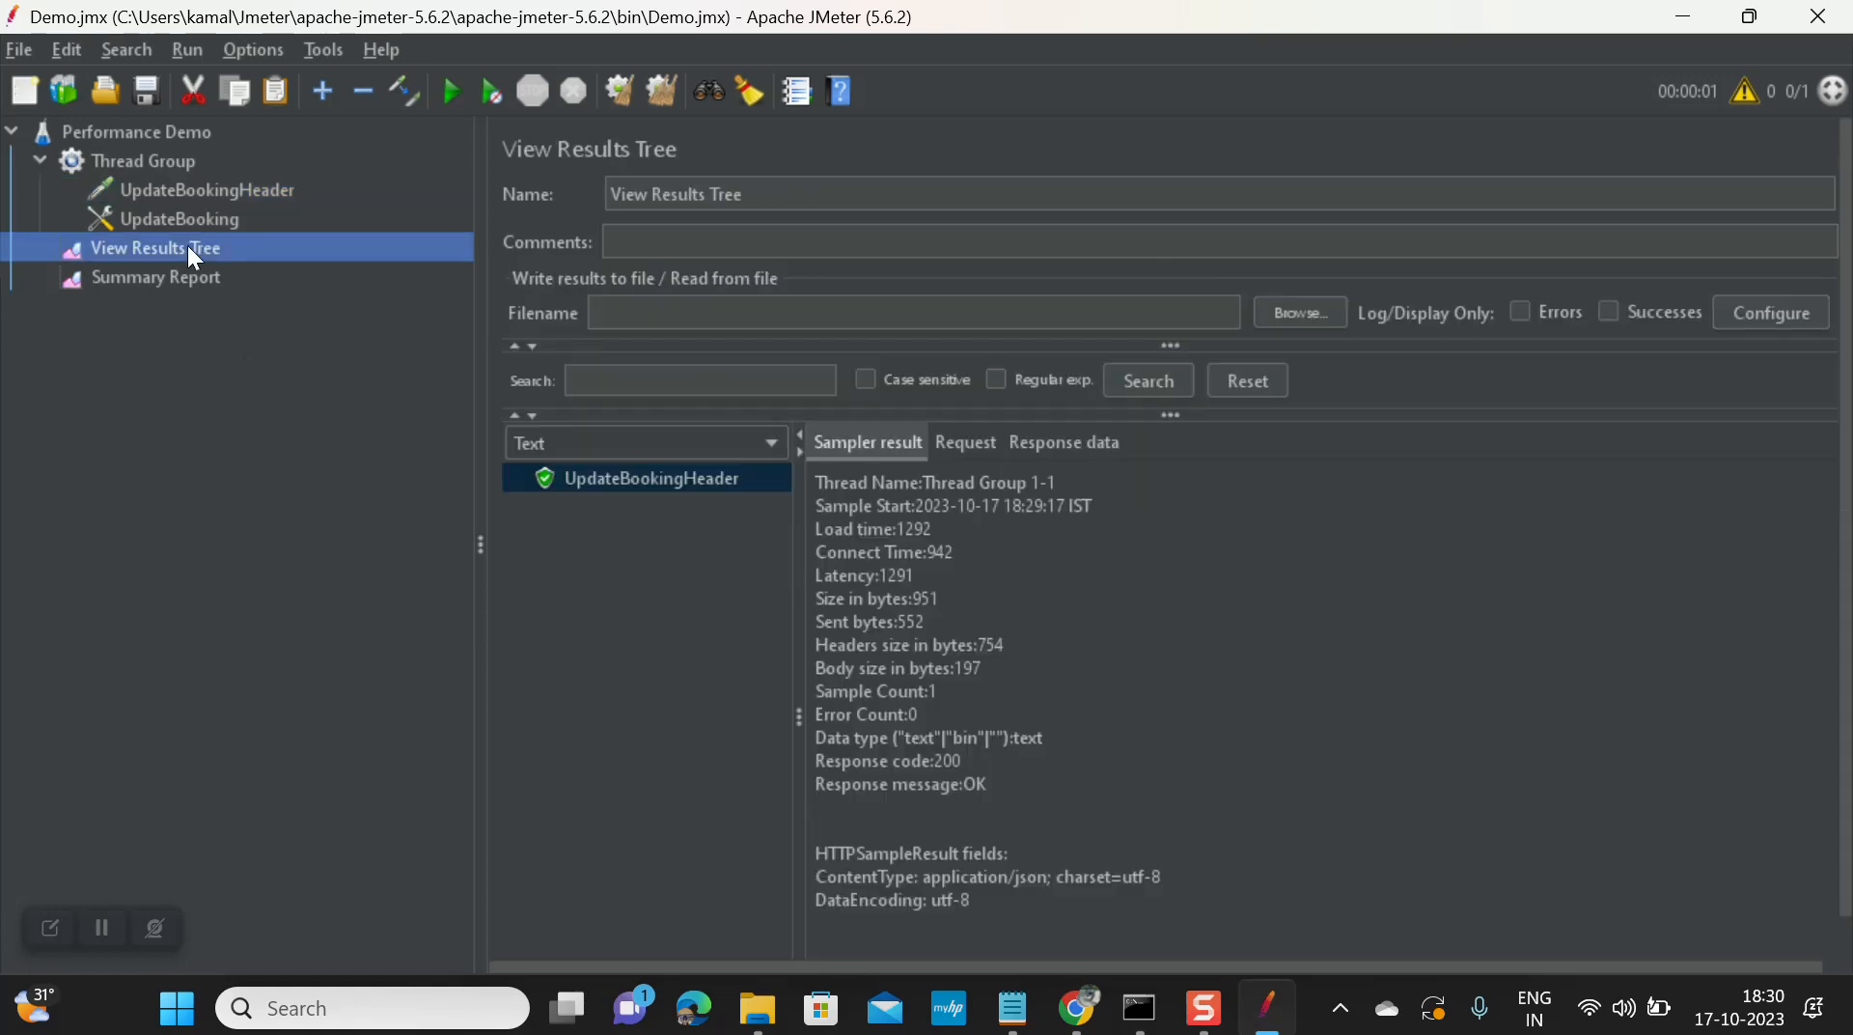
Step: Set the Thread Group to 10 threads and start the test
{"action": "left_click", "coordinate": [155, 161]}
{"action": "left_click", "coordinate": [885, 418]}
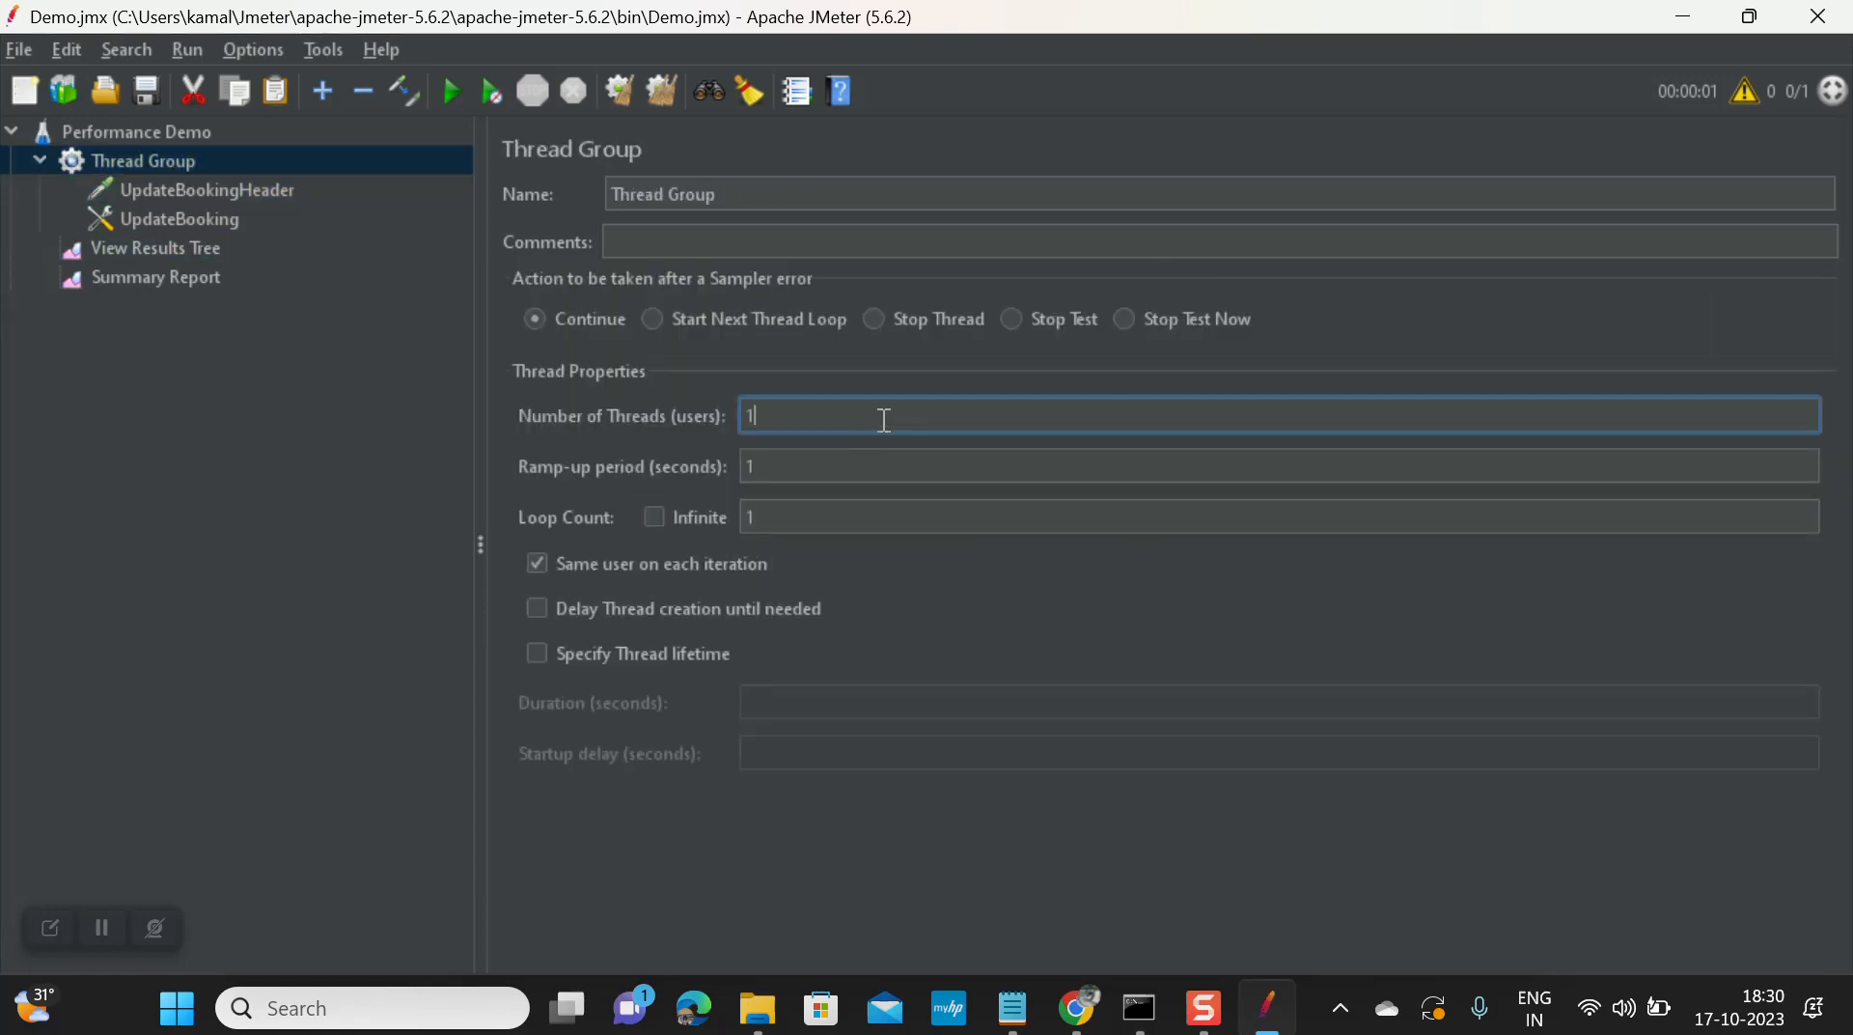
{"action": "type", "text": "0"}
{"action": "left_click", "coordinate": [776, 467]}
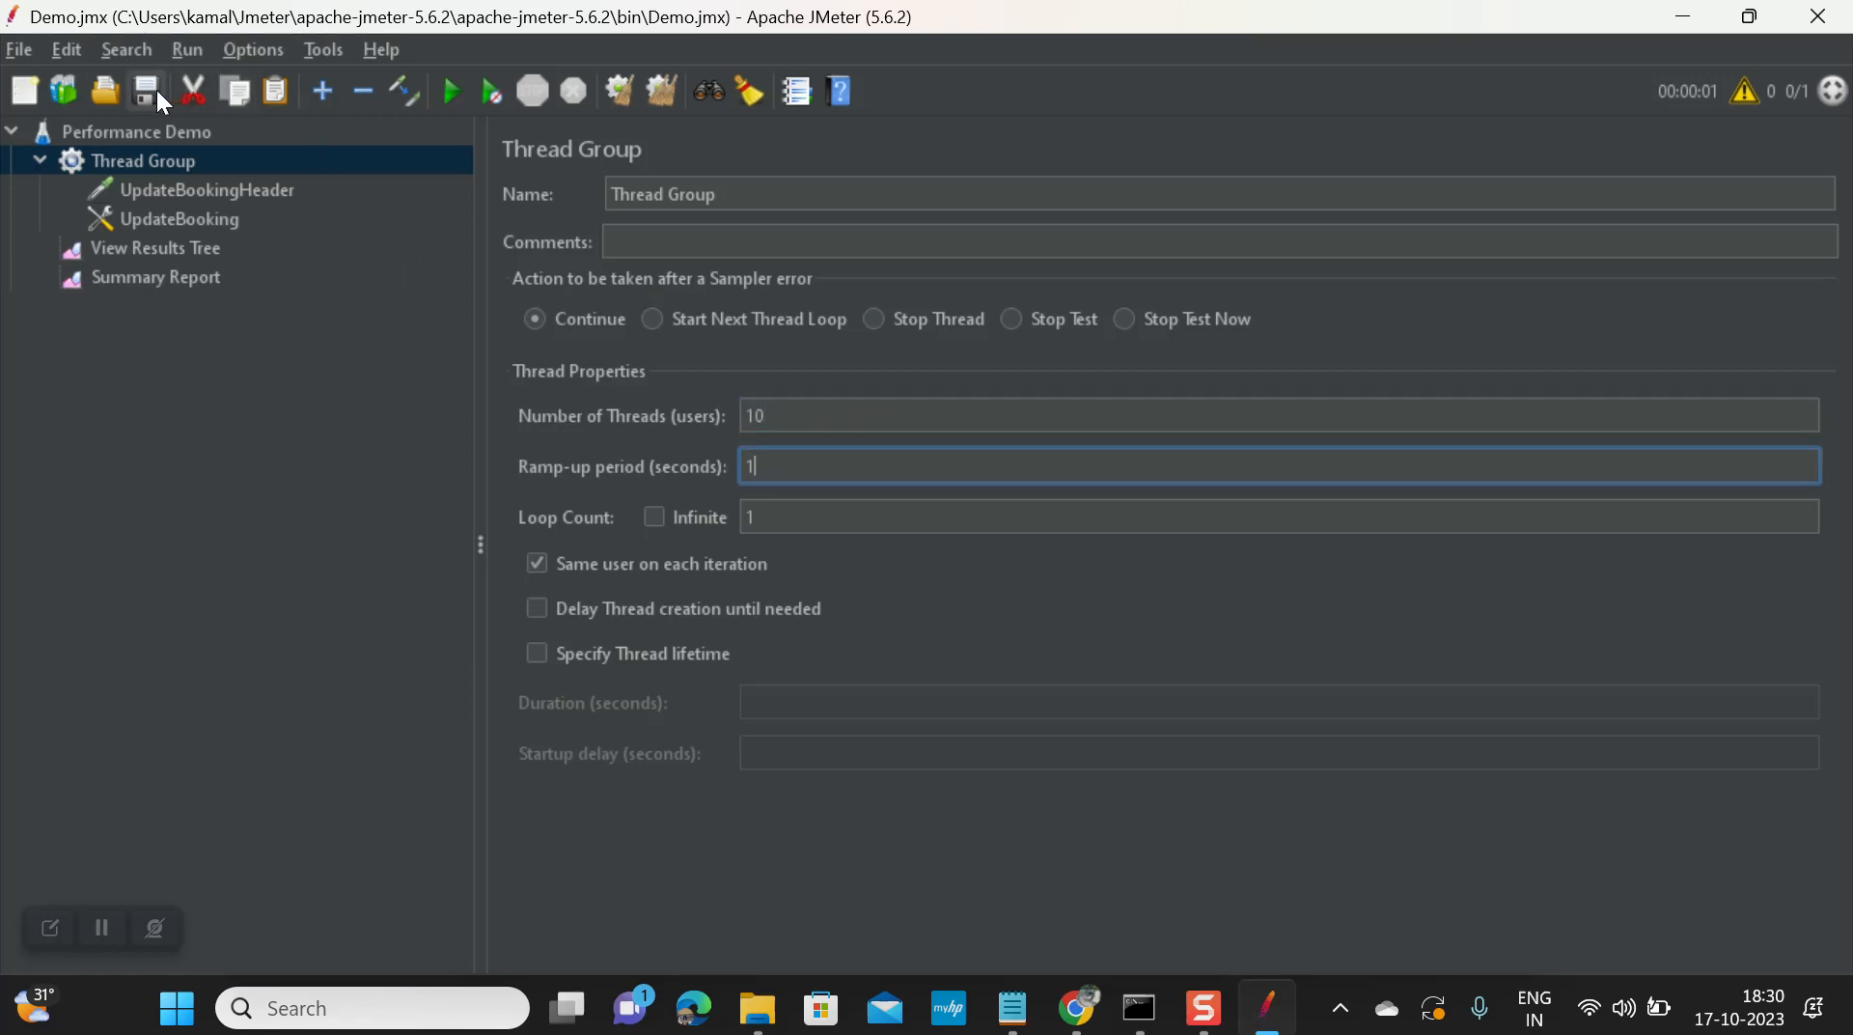
{"action": "left_click", "coordinate": [460, 97]}
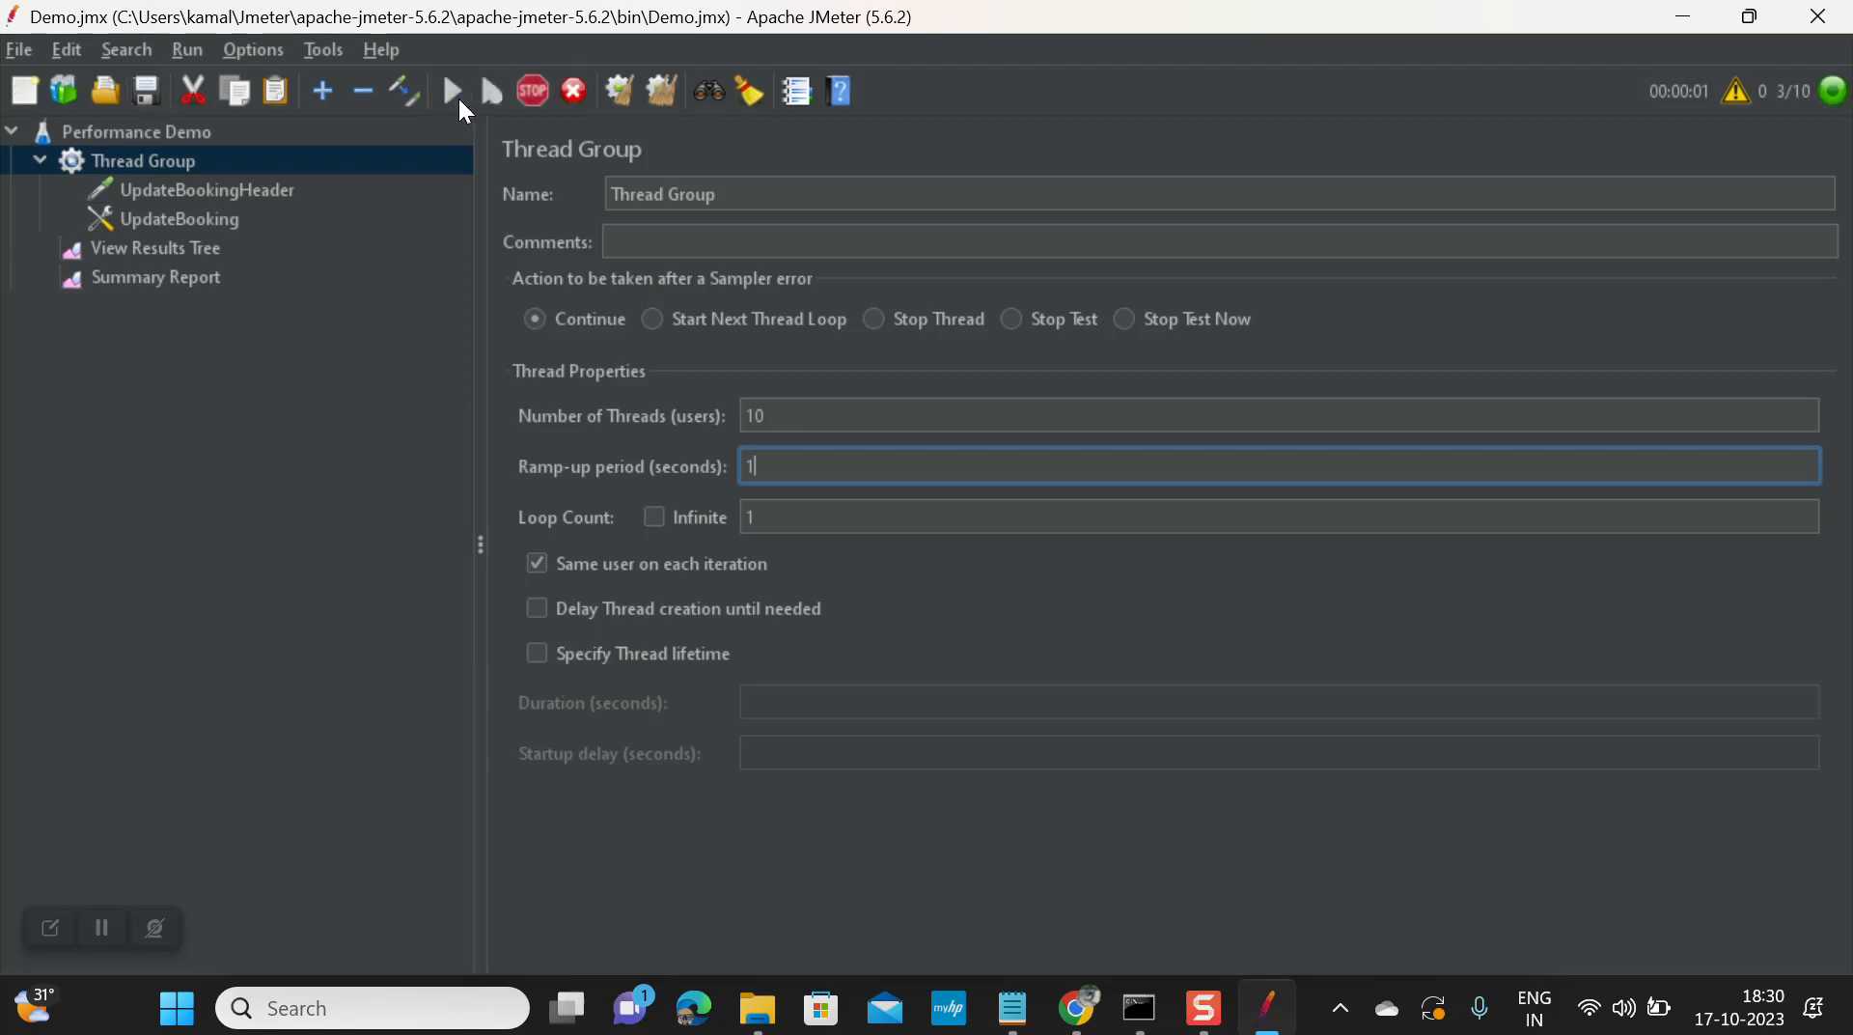
Step: Review the run's 11 passing samples in View Results Tree and Summary Report
{"action": "left_click", "coordinate": [170, 249]}
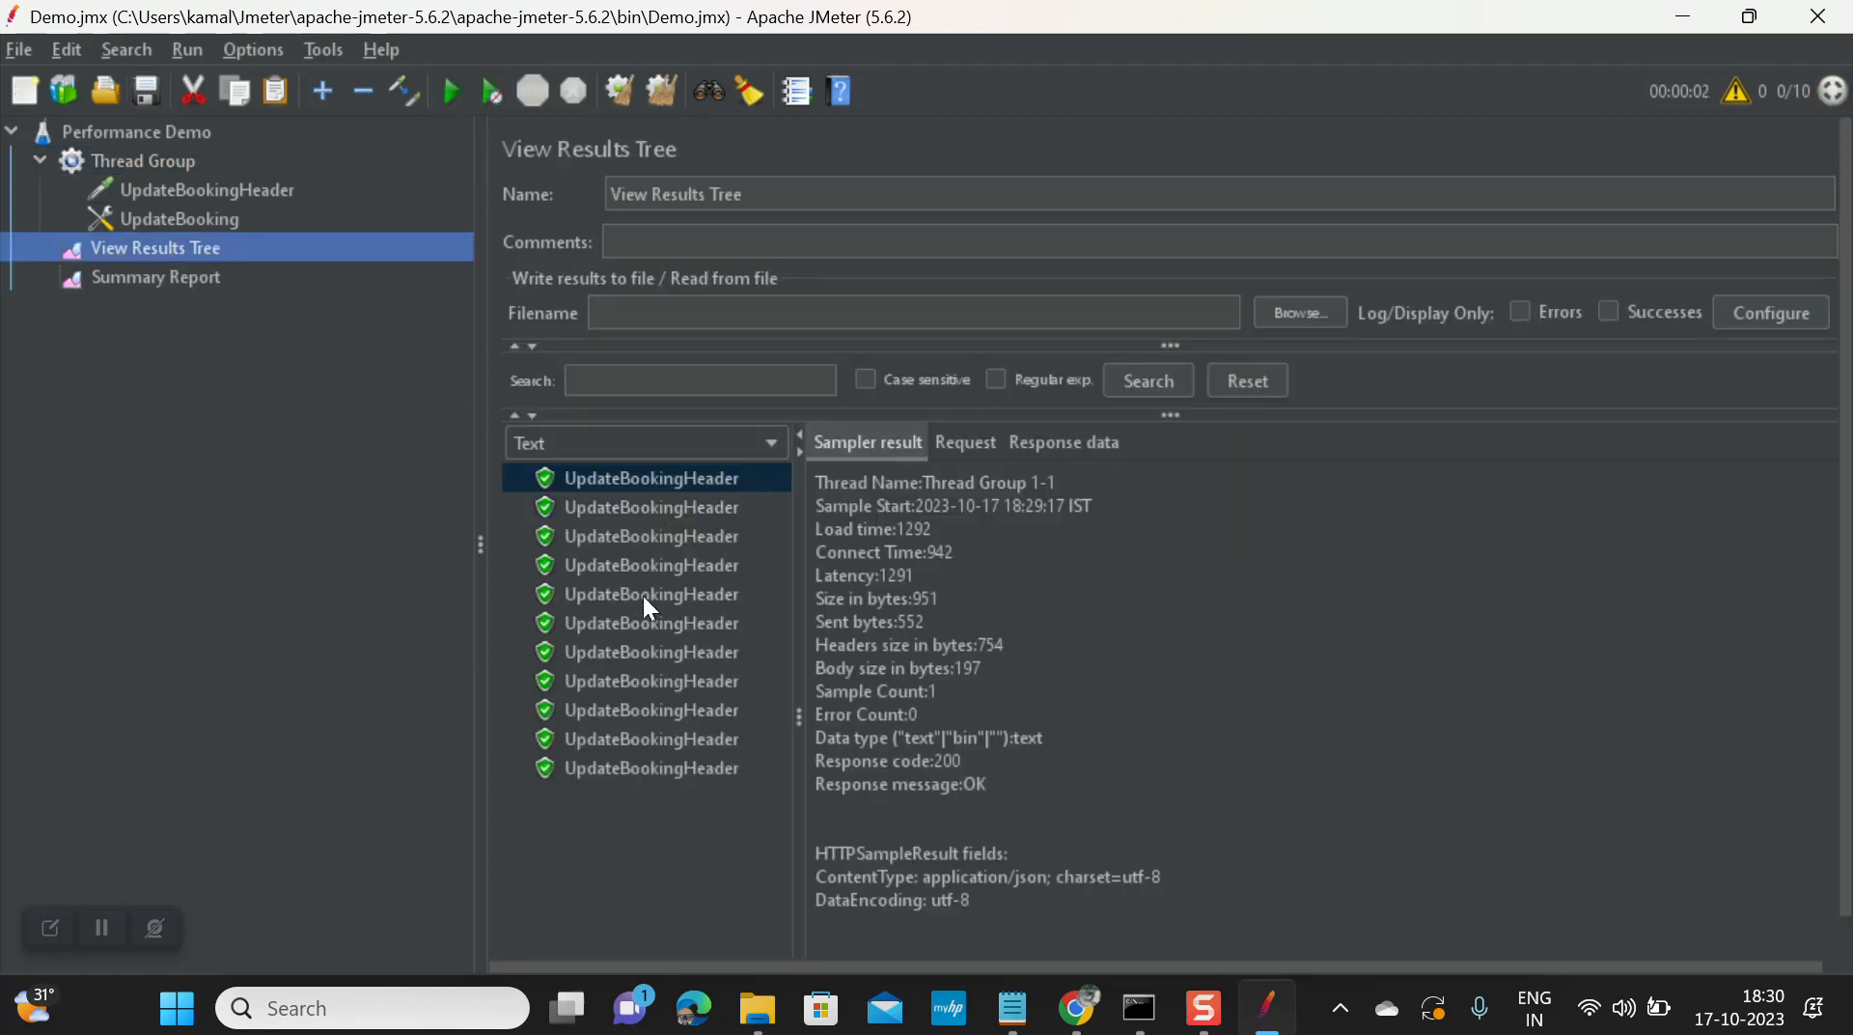
{"action": "left_click", "coordinate": [675, 598]}
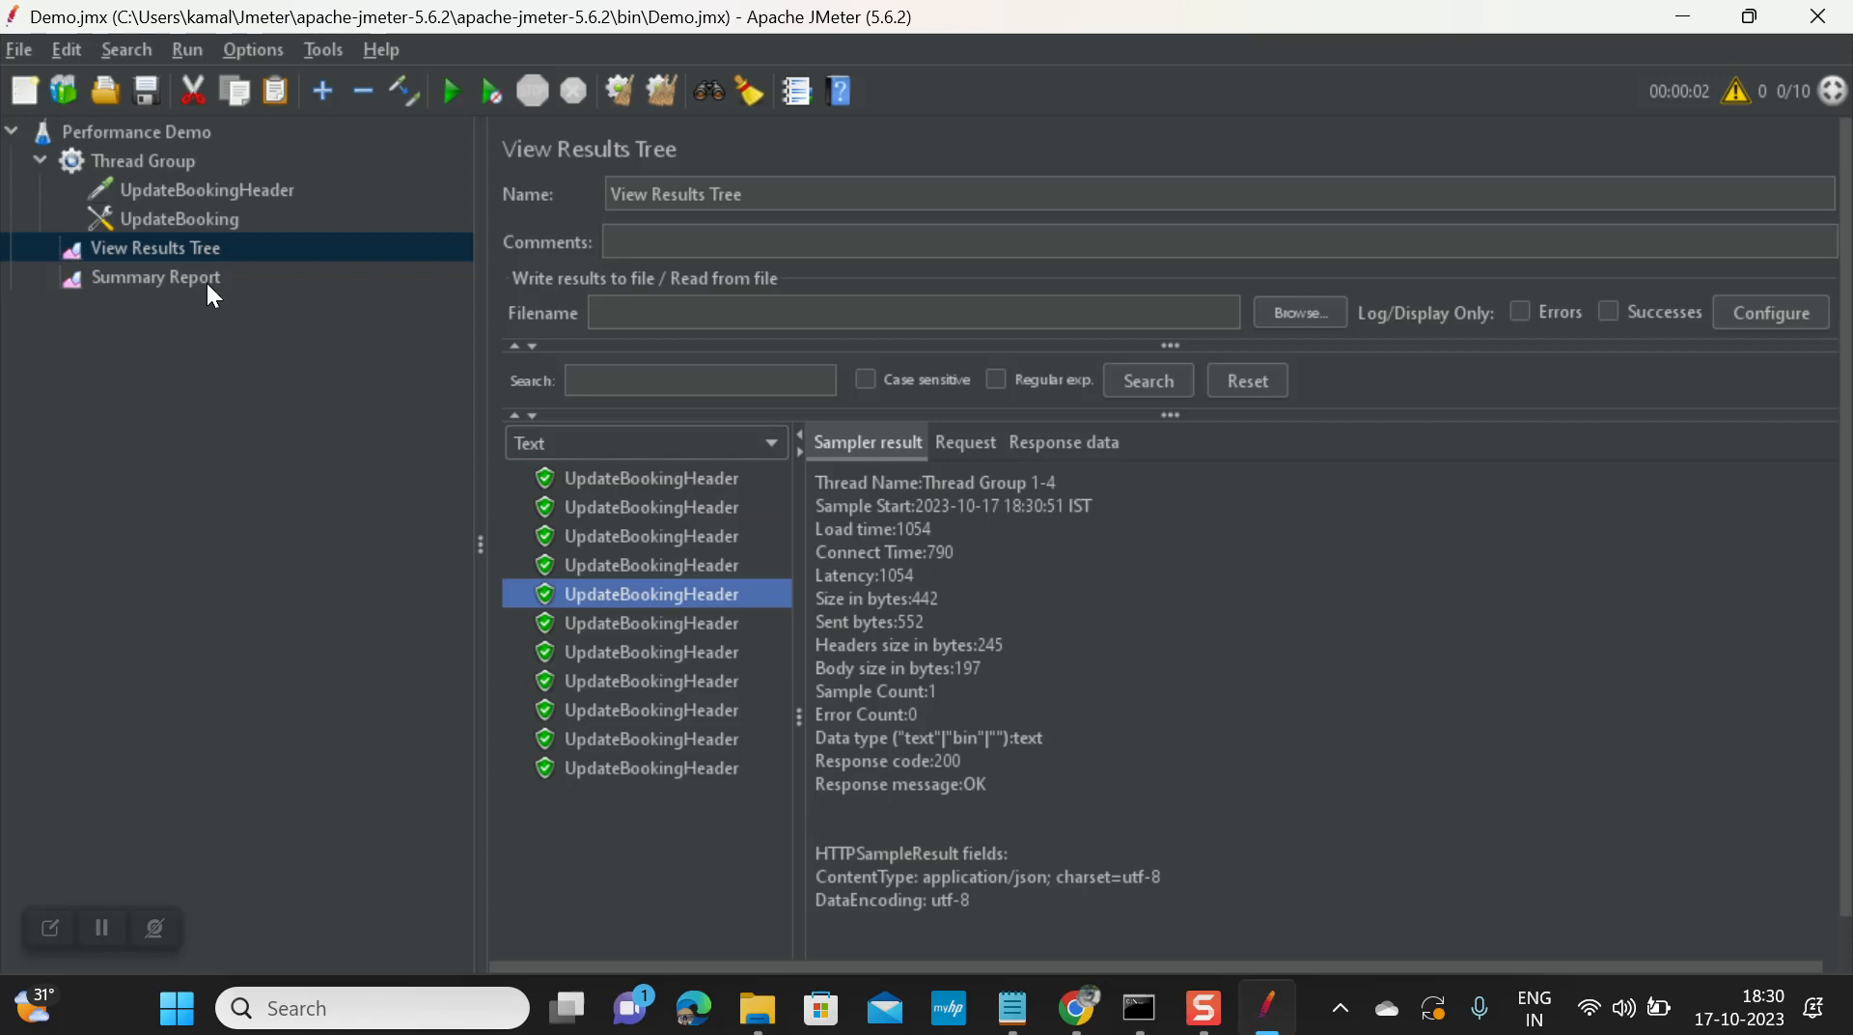
{"action": "left_click", "coordinate": [174, 279]}
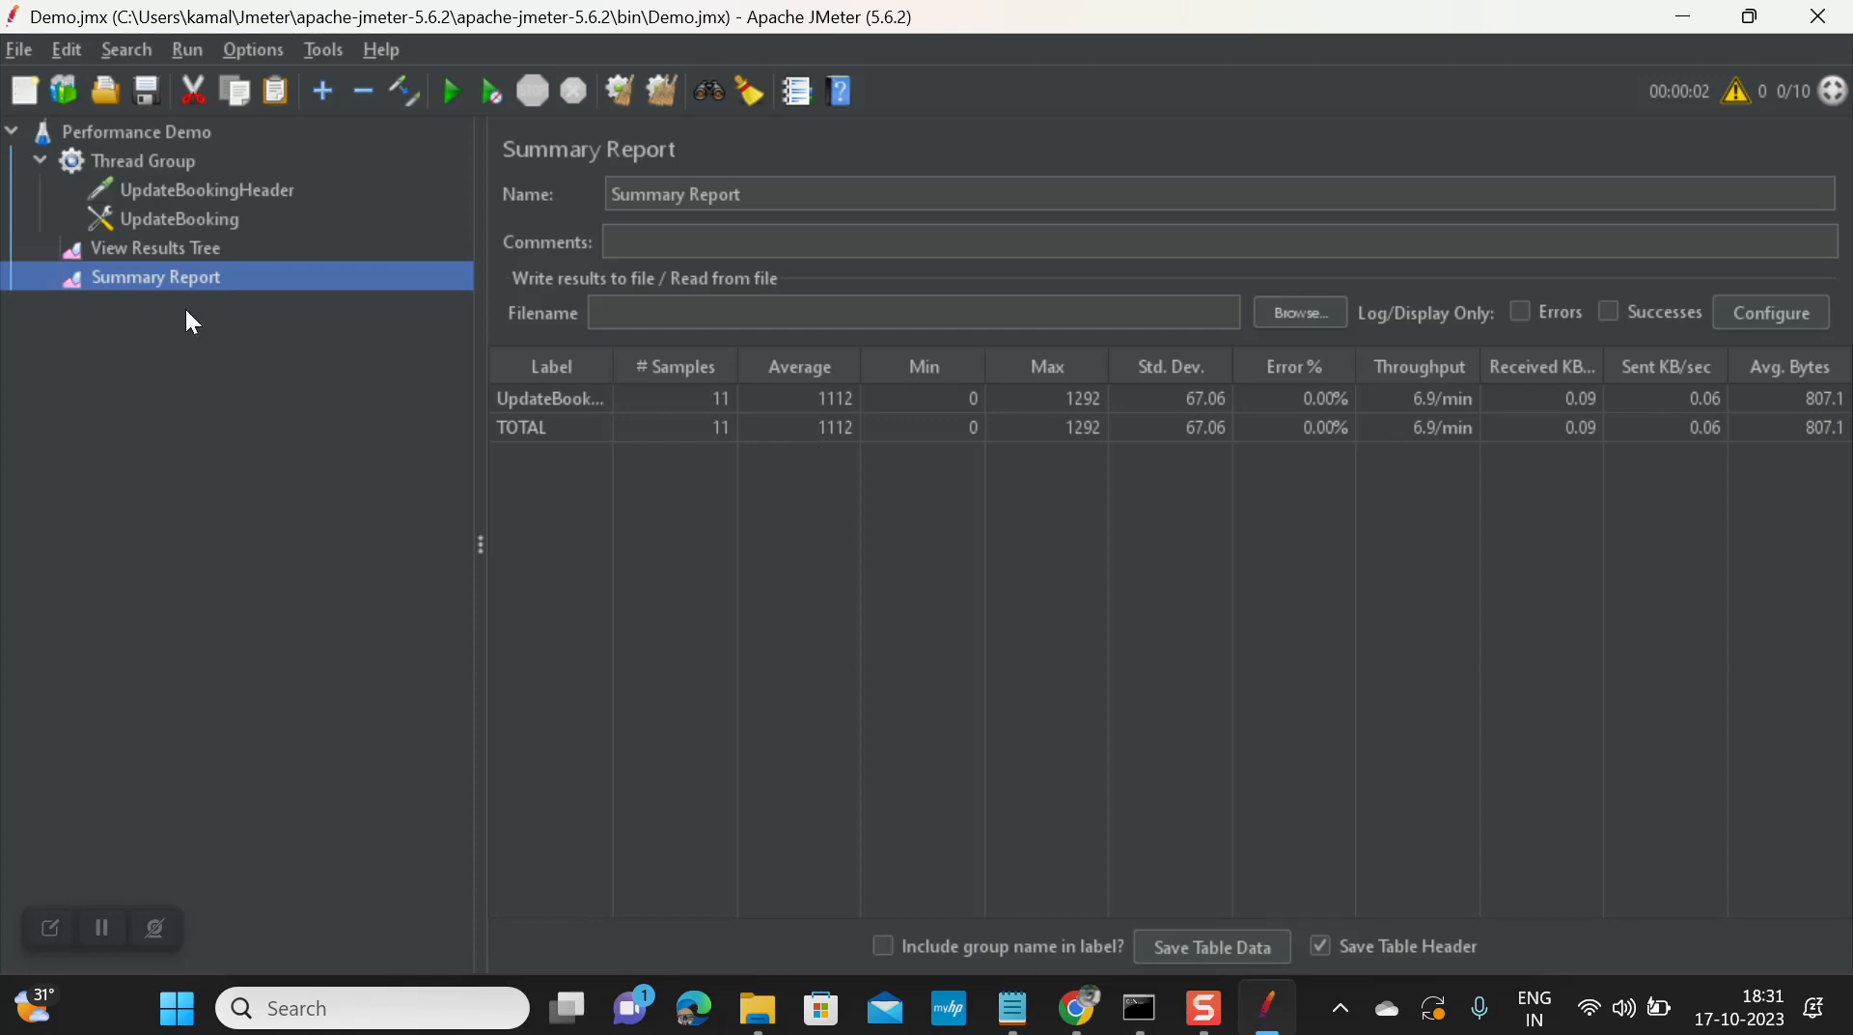
{"action": "left_click", "coordinate": [165, 250]}
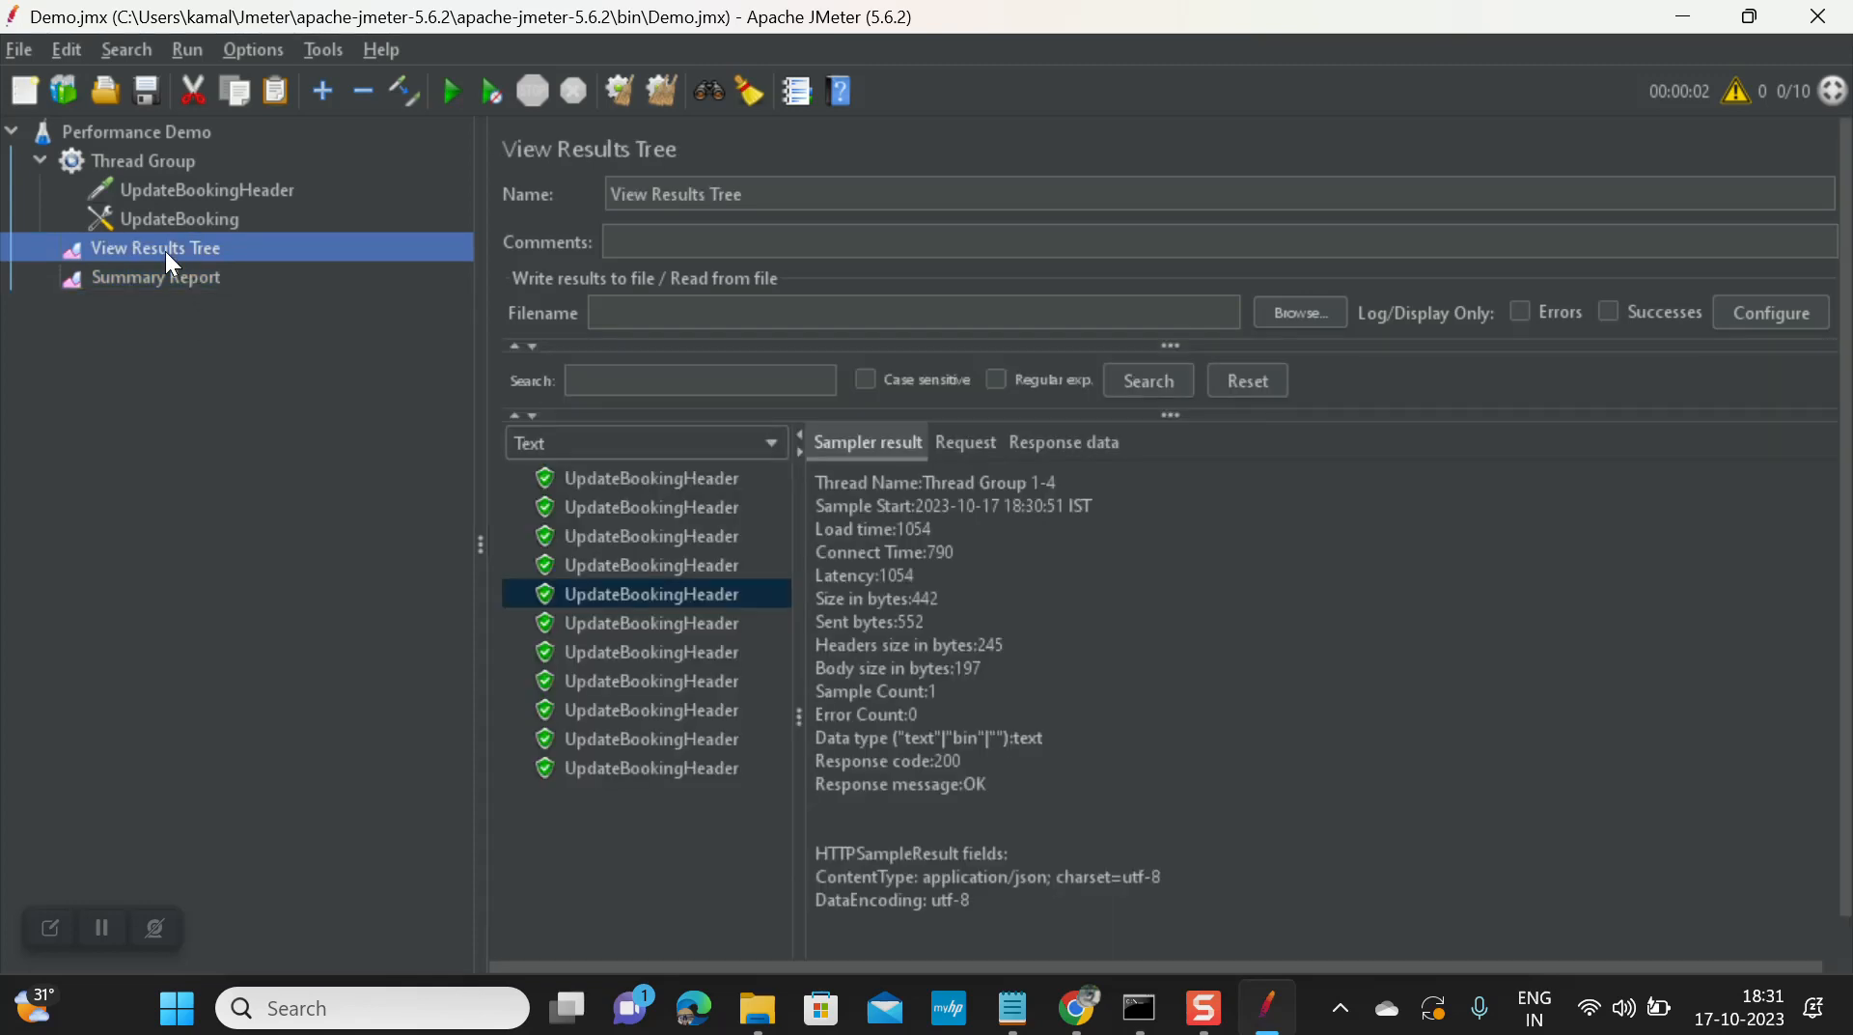
{"action": "left_click", "coordinate": [186, 286]}
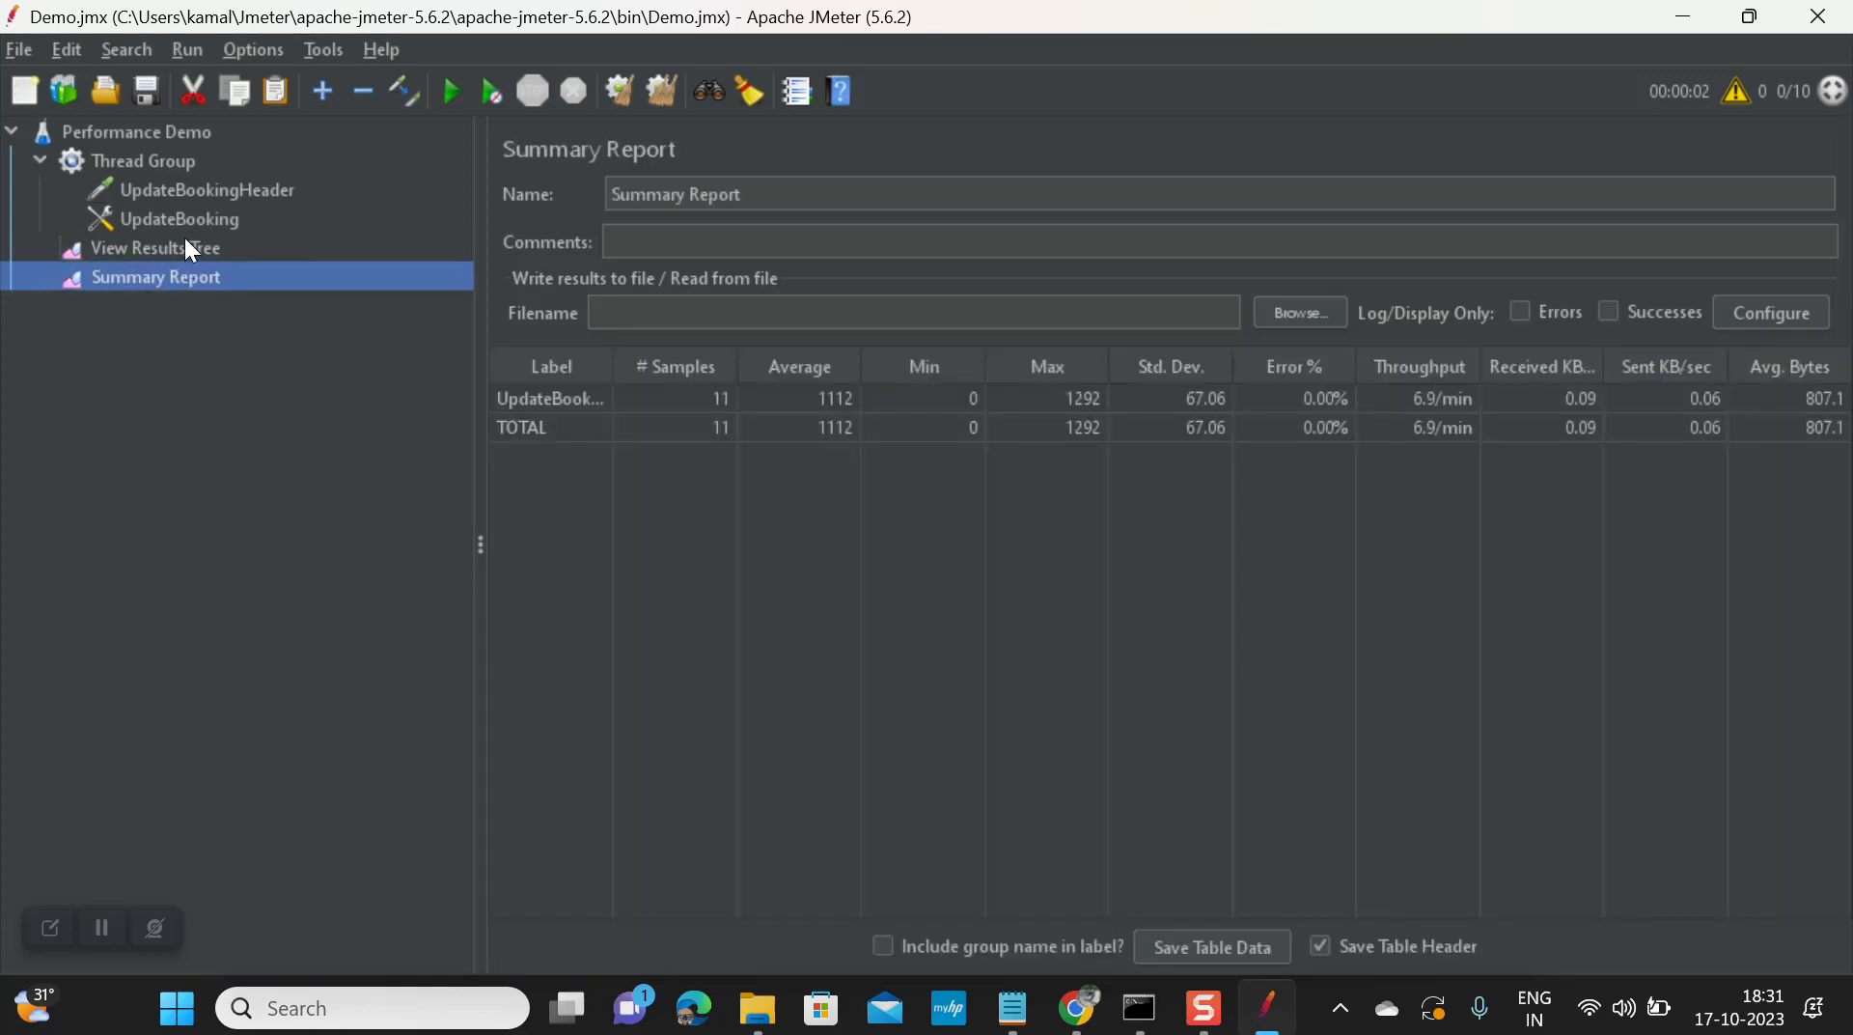
{"action": "left_click", "coordinate": [190, 251]}
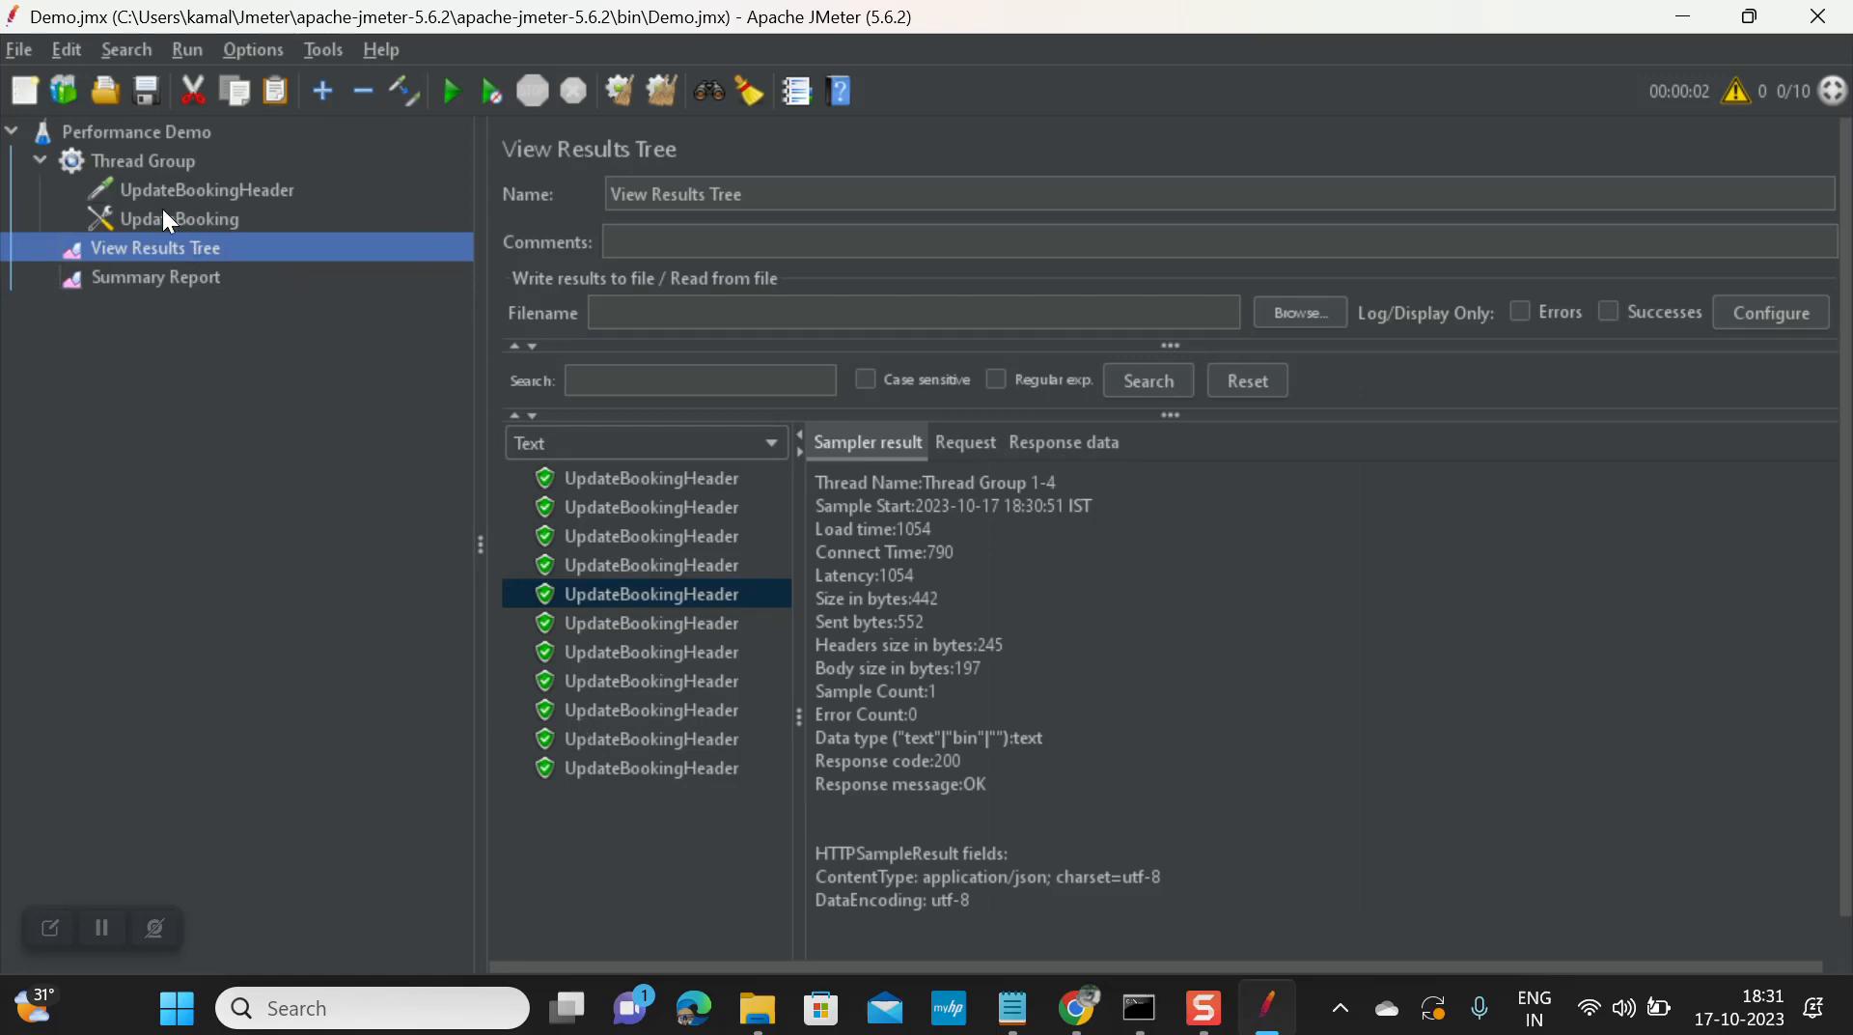
{"action": "left_click", "coordinate": [164, 160]}
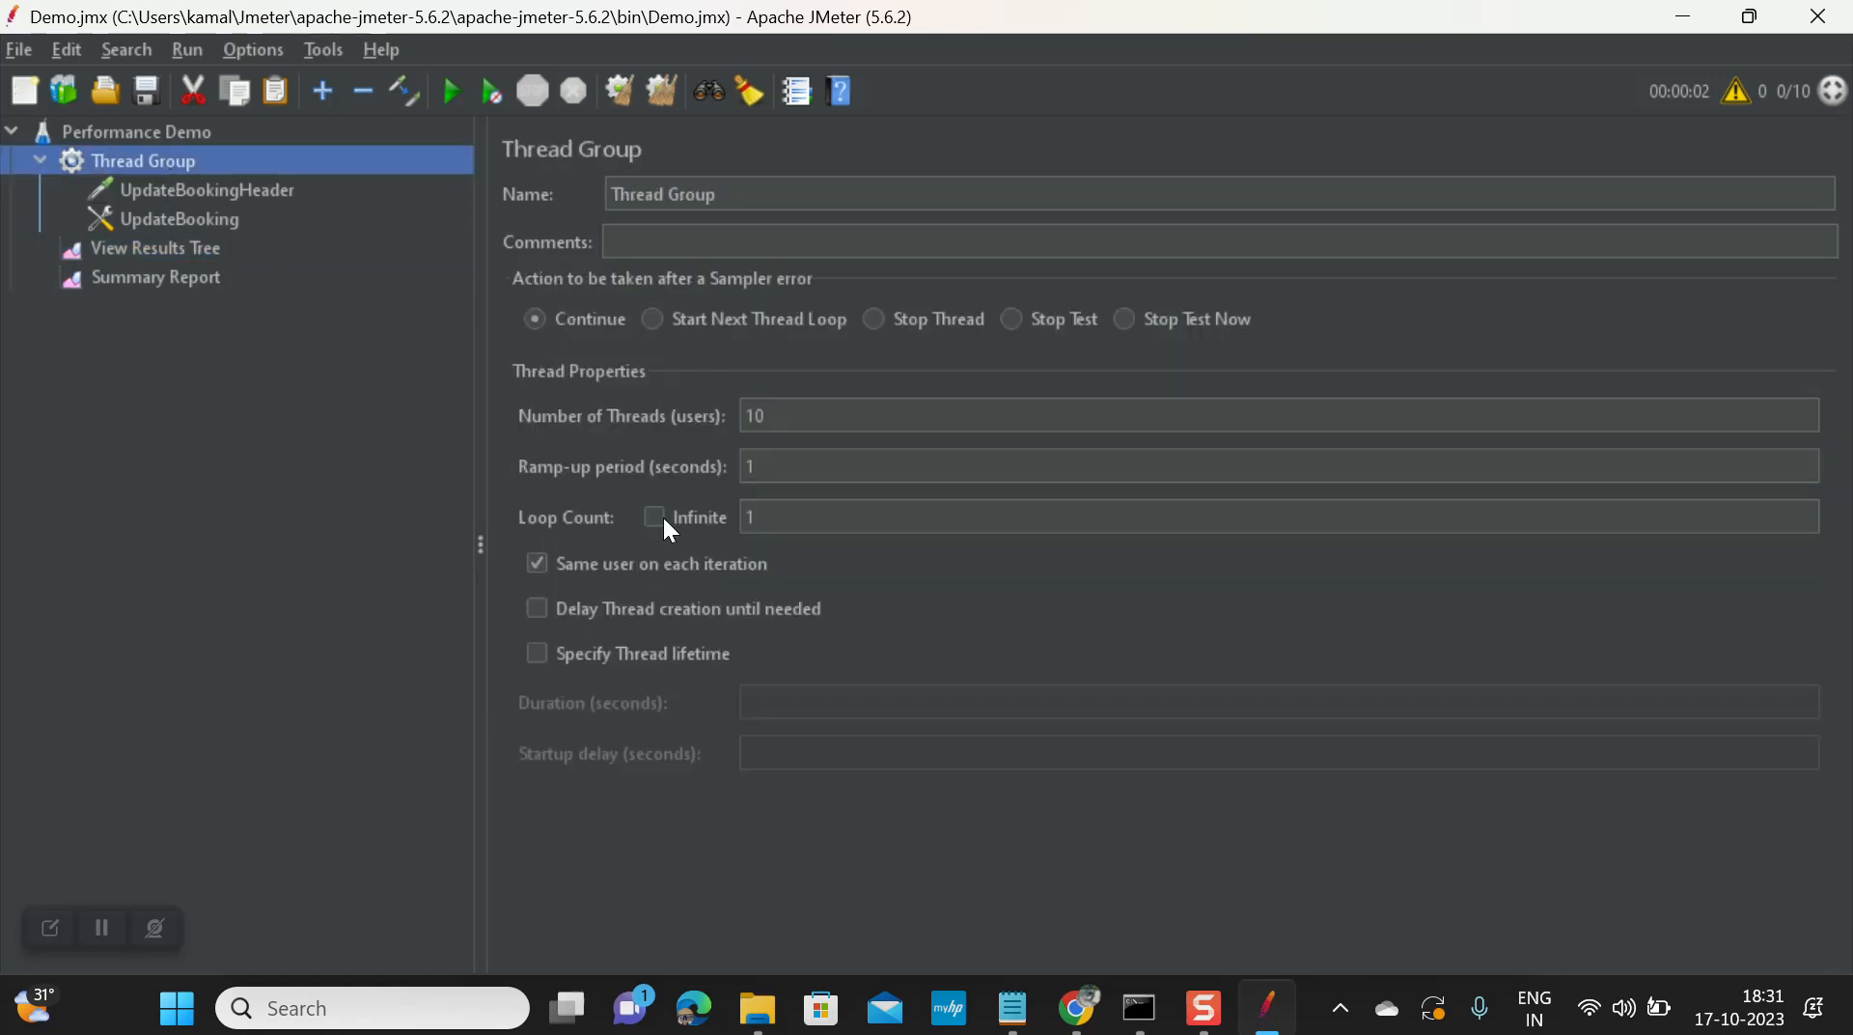
Step: Change the Thread Group loop count from 1 to 0
{"action": "left_click", "coordinate": [769, 521]}
{"action": "key", "text": "BackSpace"}
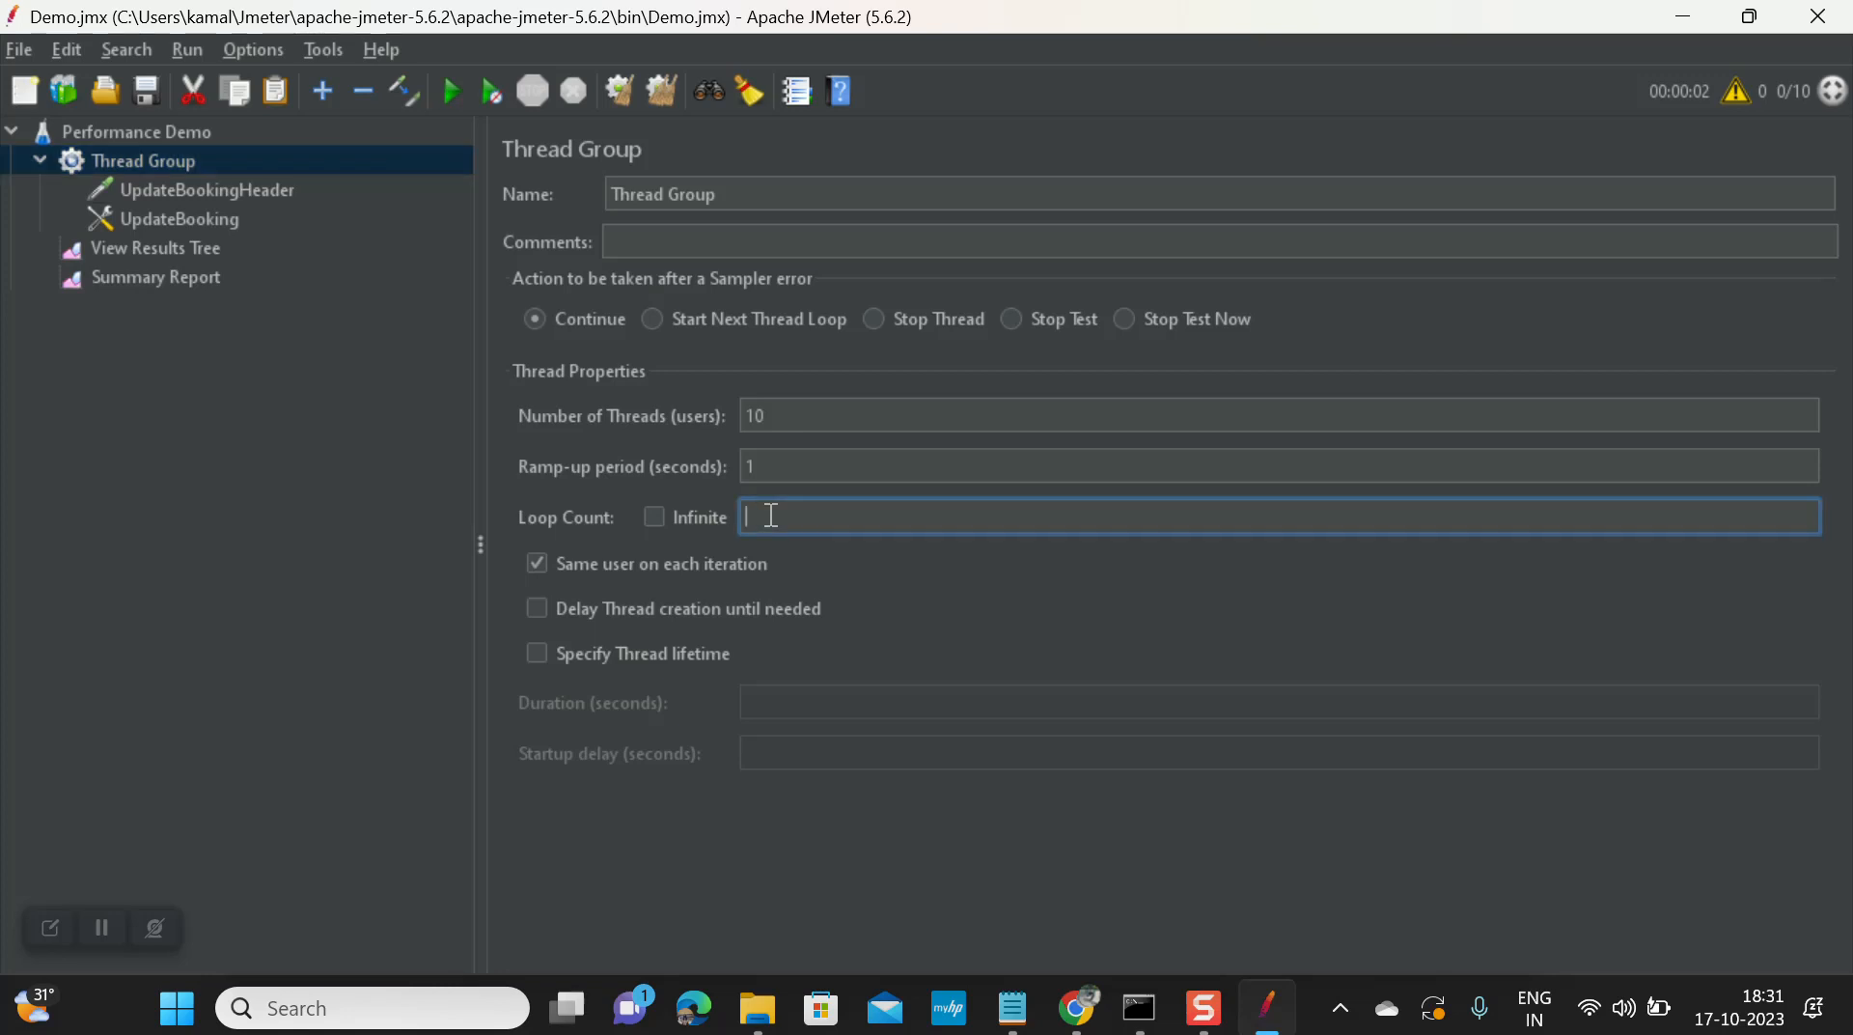
{"action": "type", "text": "0"}
{"action": "left_click", "coordinate": [790, 465]}
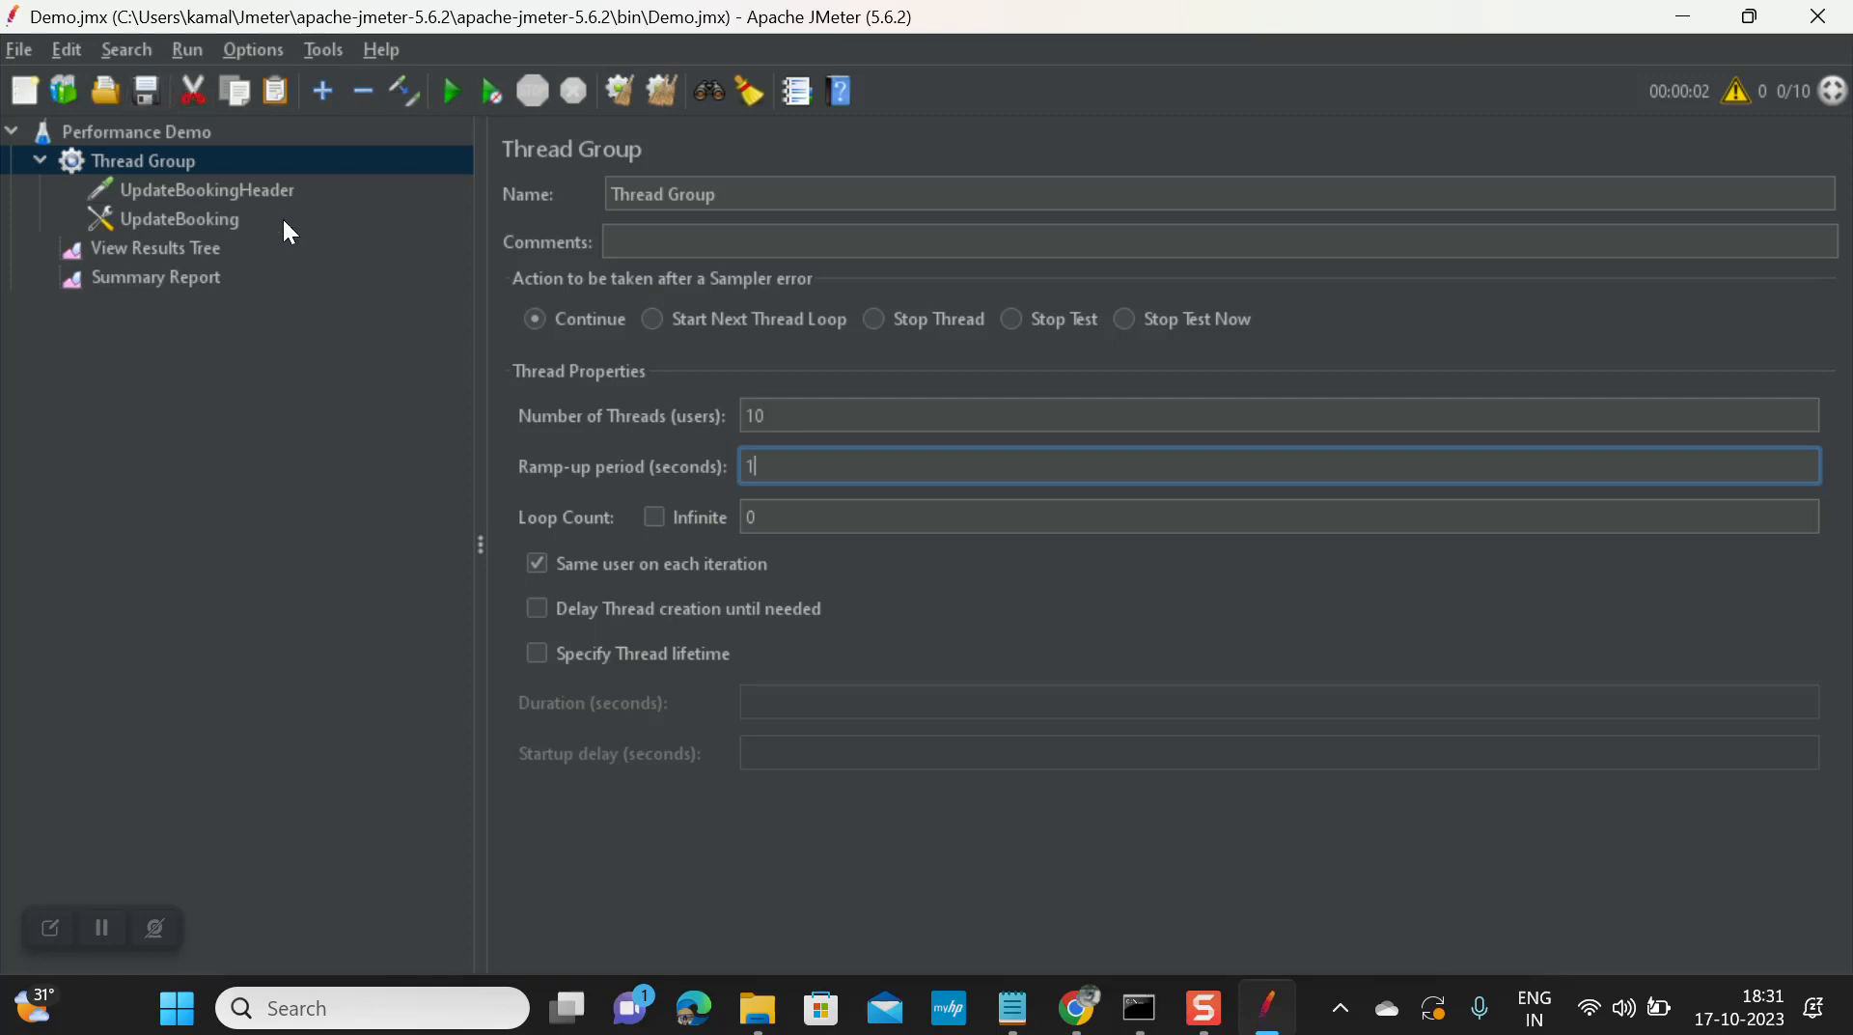
Step: Rerun with loop count 0 and check the empty results tree, test plan and Thread Group
{"action": "left_click", "coordinate": [150, 253]}
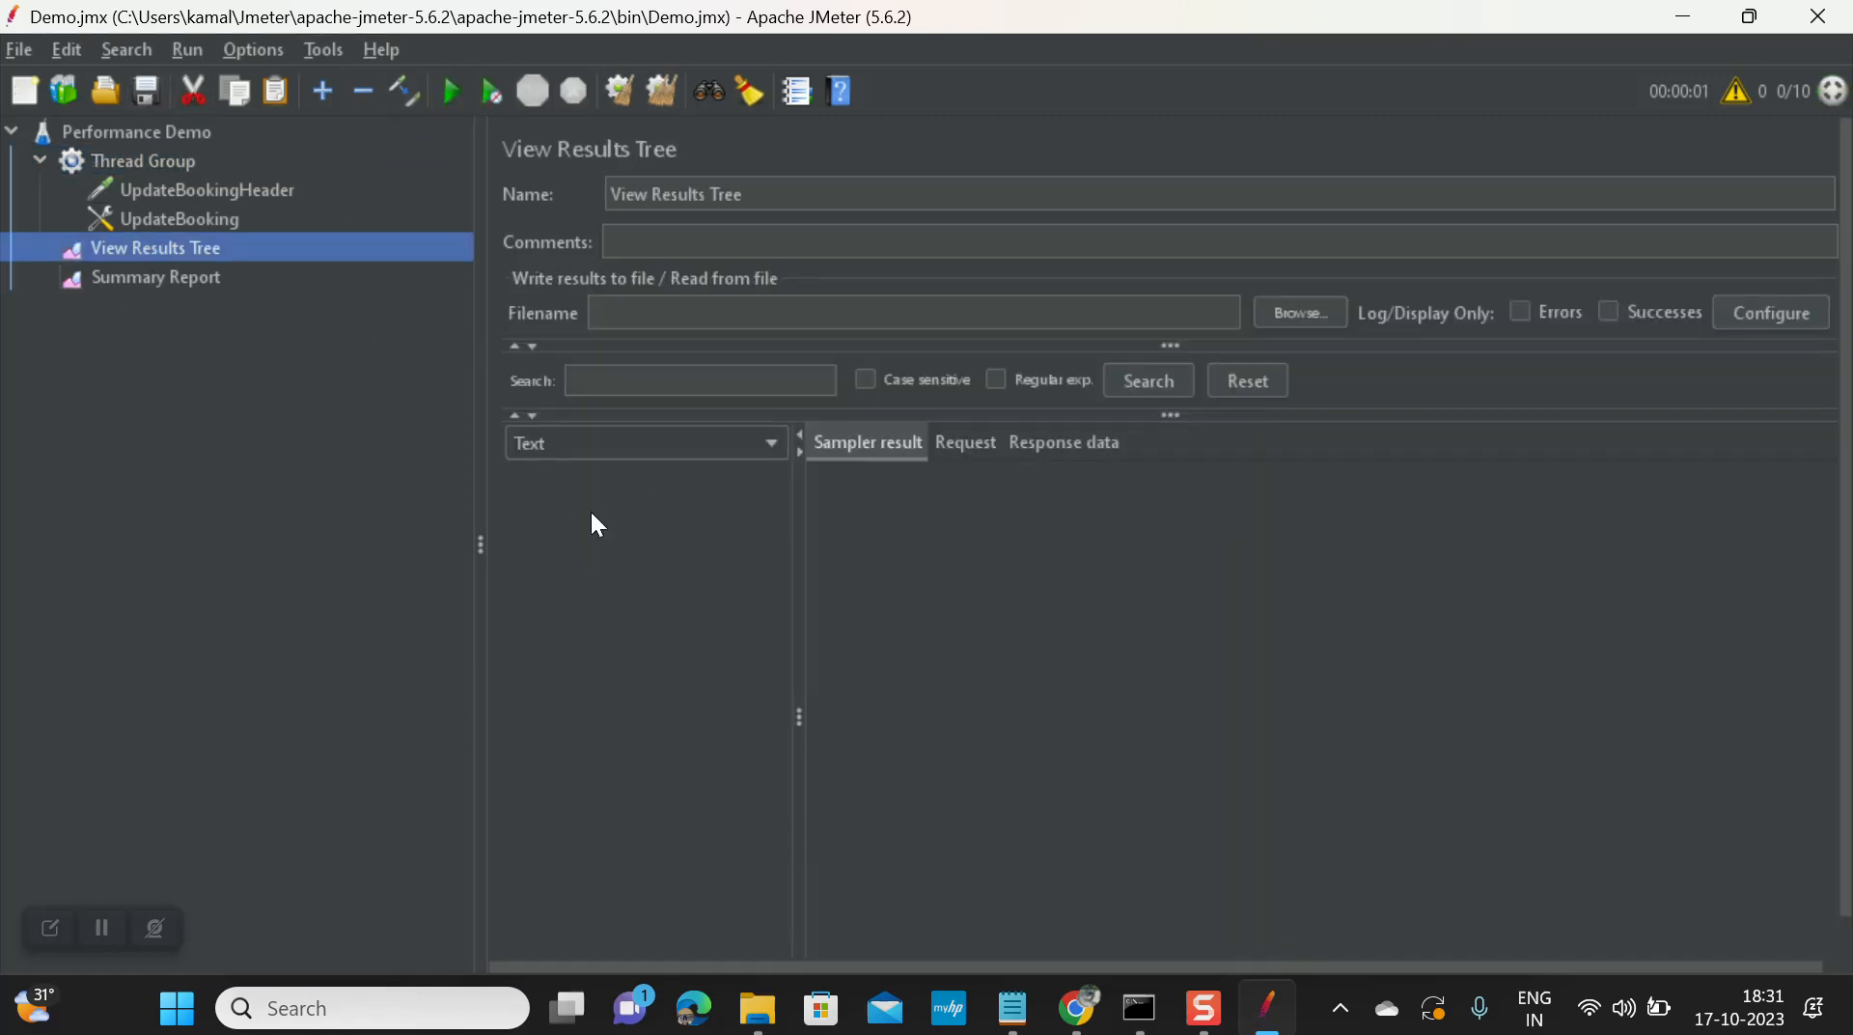
{"action": "left_click", "coordinate": [153, 272]}
{"action": "left_click", "coordinate": [159, 251]}
{"action": "left_click", "coordinate": [450, 93]}
{"action": "left_click", "coordinate": [155, 192]}
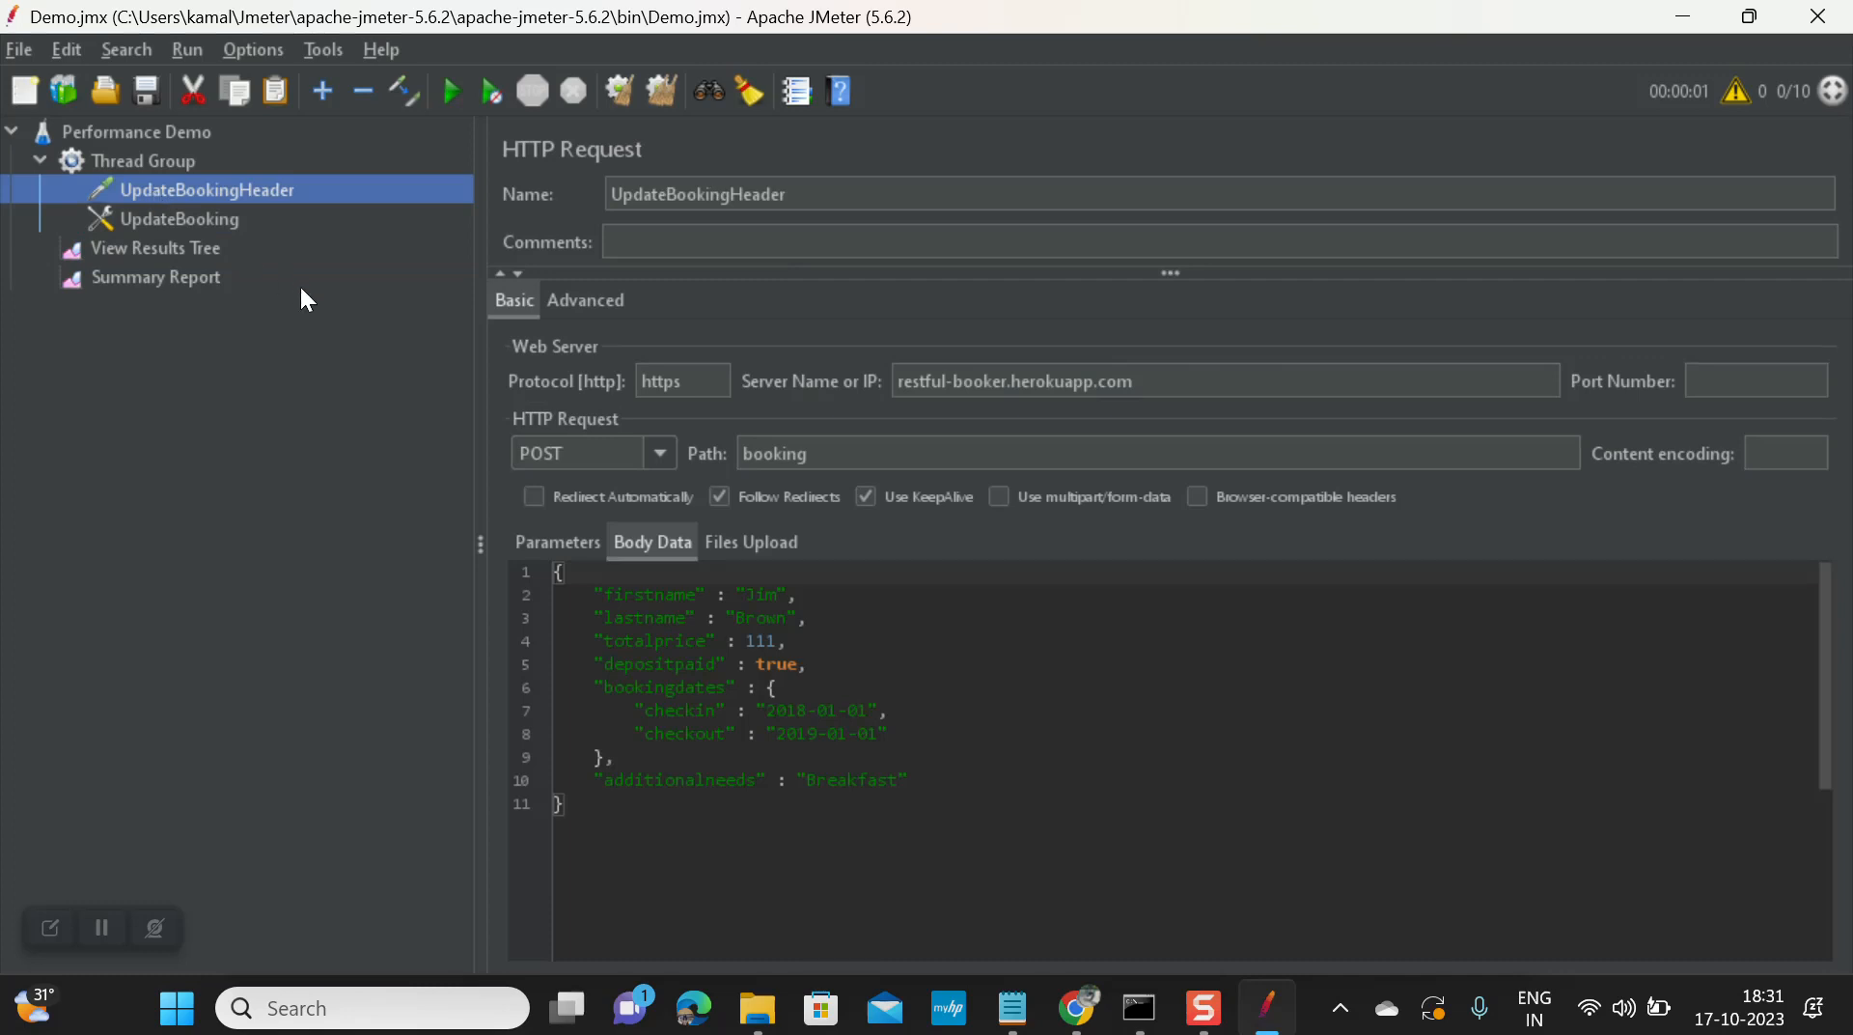
{"action": "left_click", "coordinate": [168, 247]}
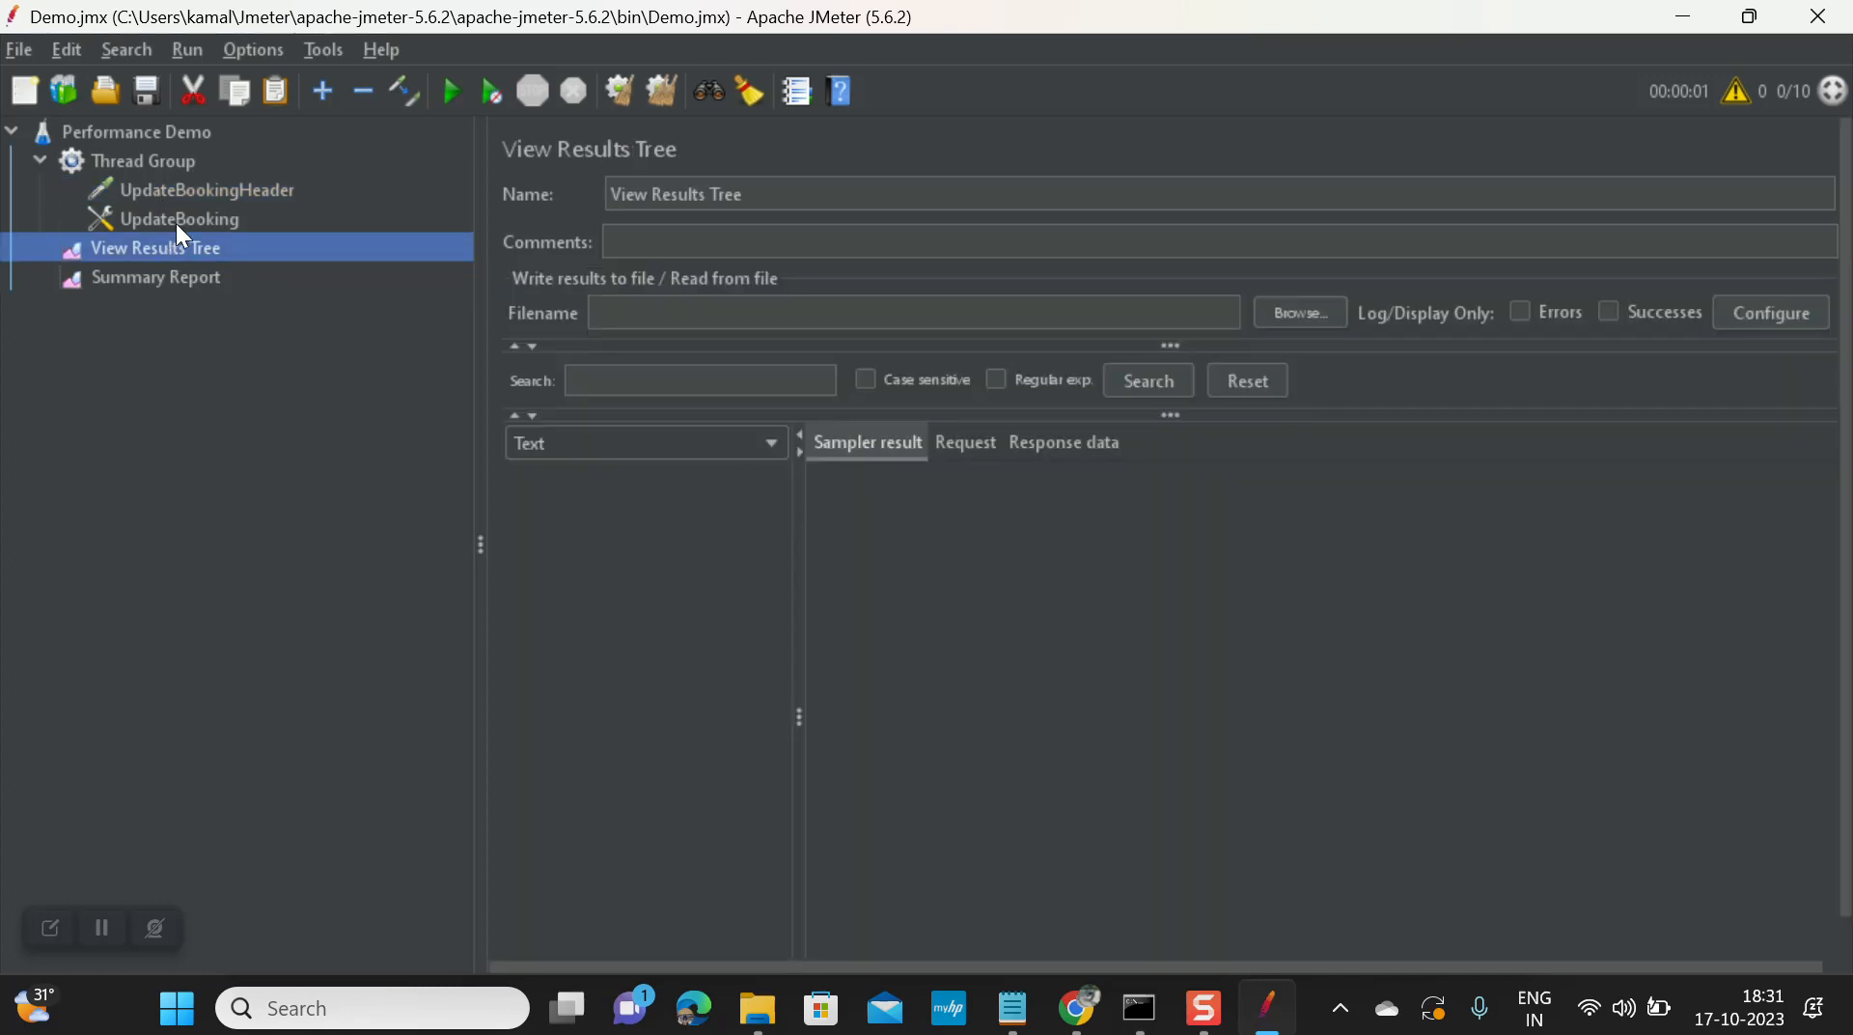
{"action": "left_click", "coordinate": [135, 133]}
{"action": "left_click", "coordinate": [159, 161]}
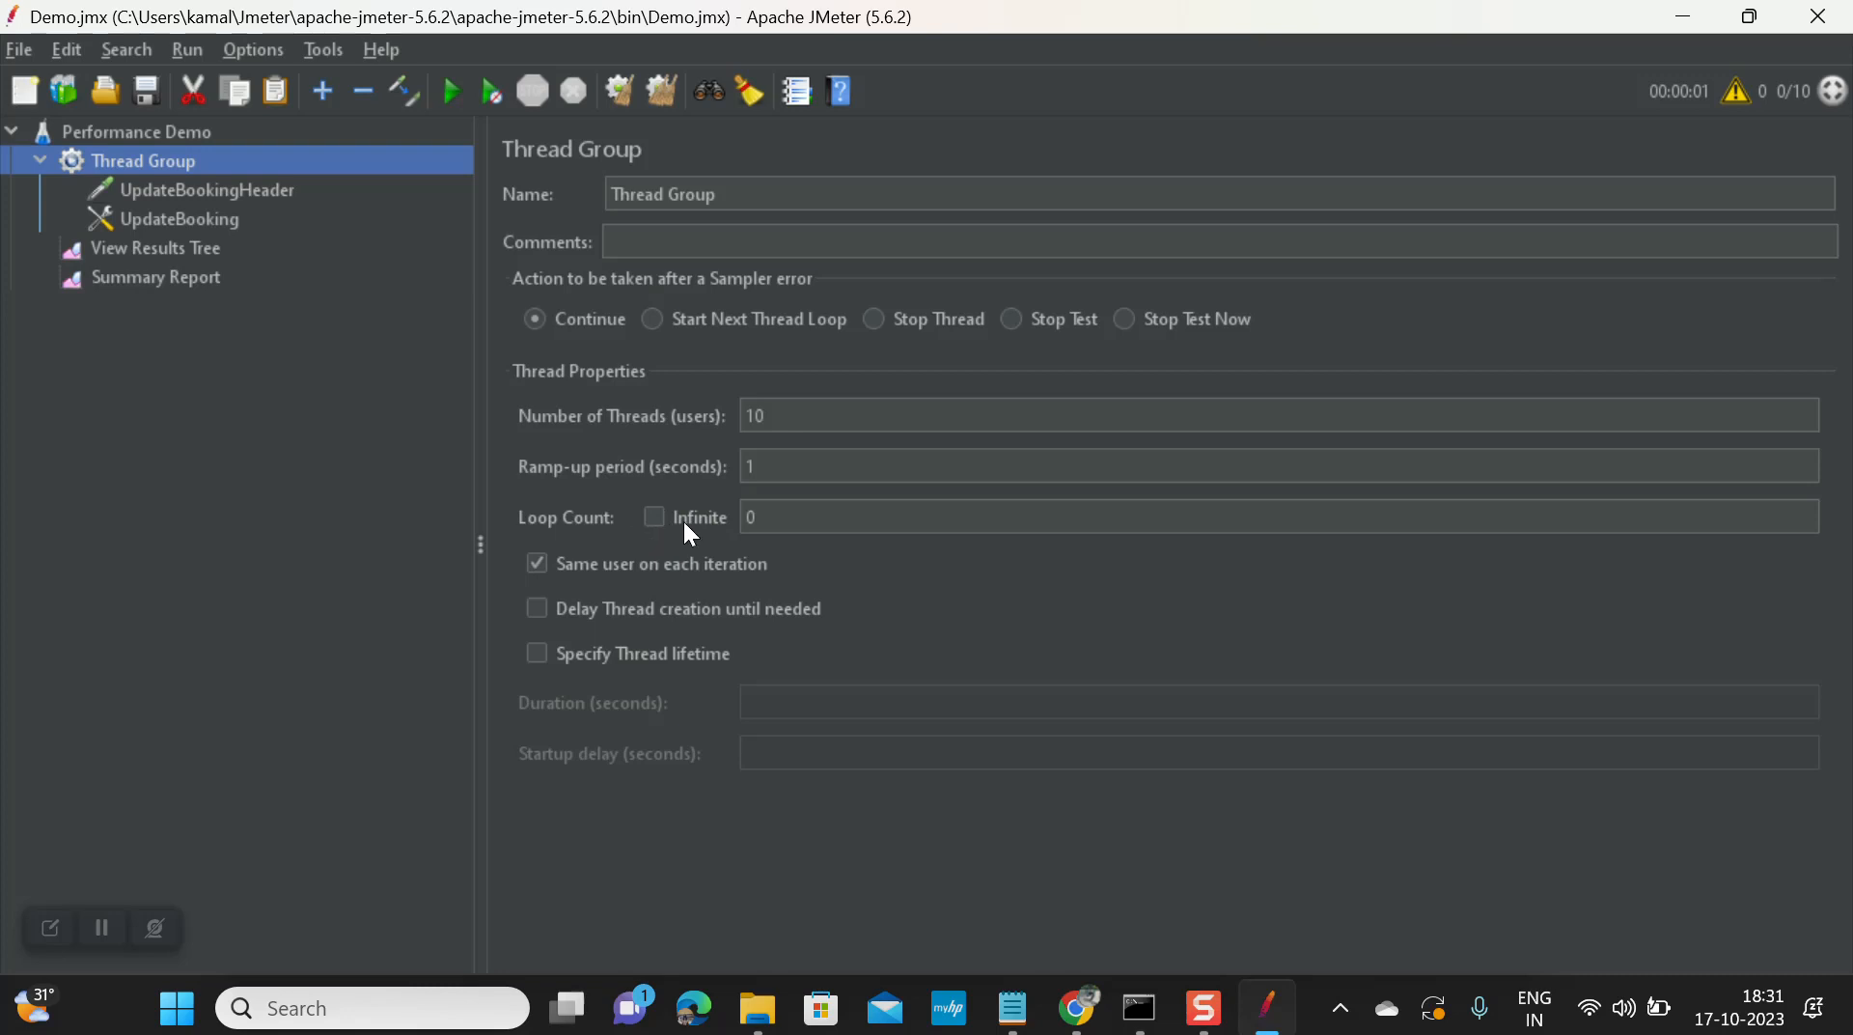
Step: Set the Thread Group to 100 threads and start the test
{"action": "left_click", "coordinate": [802, 515]}
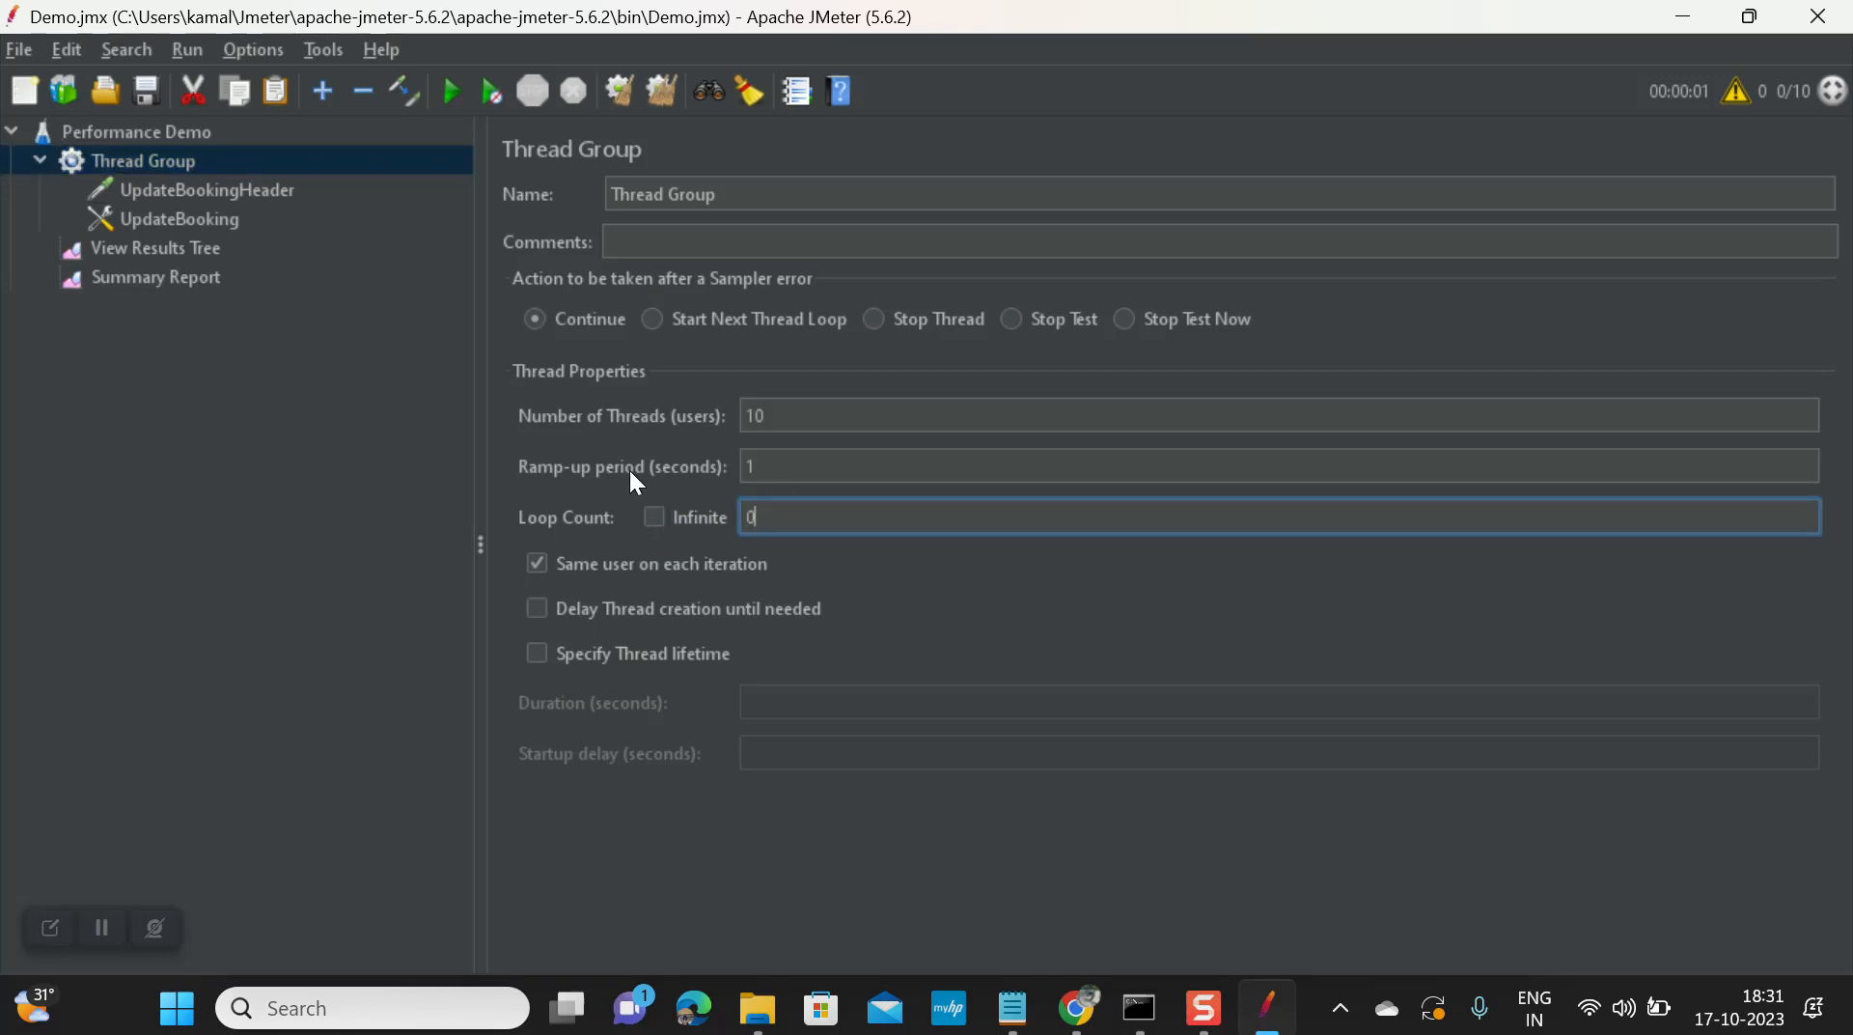
{"action": "left_click", "coordinate": [793, 463]}
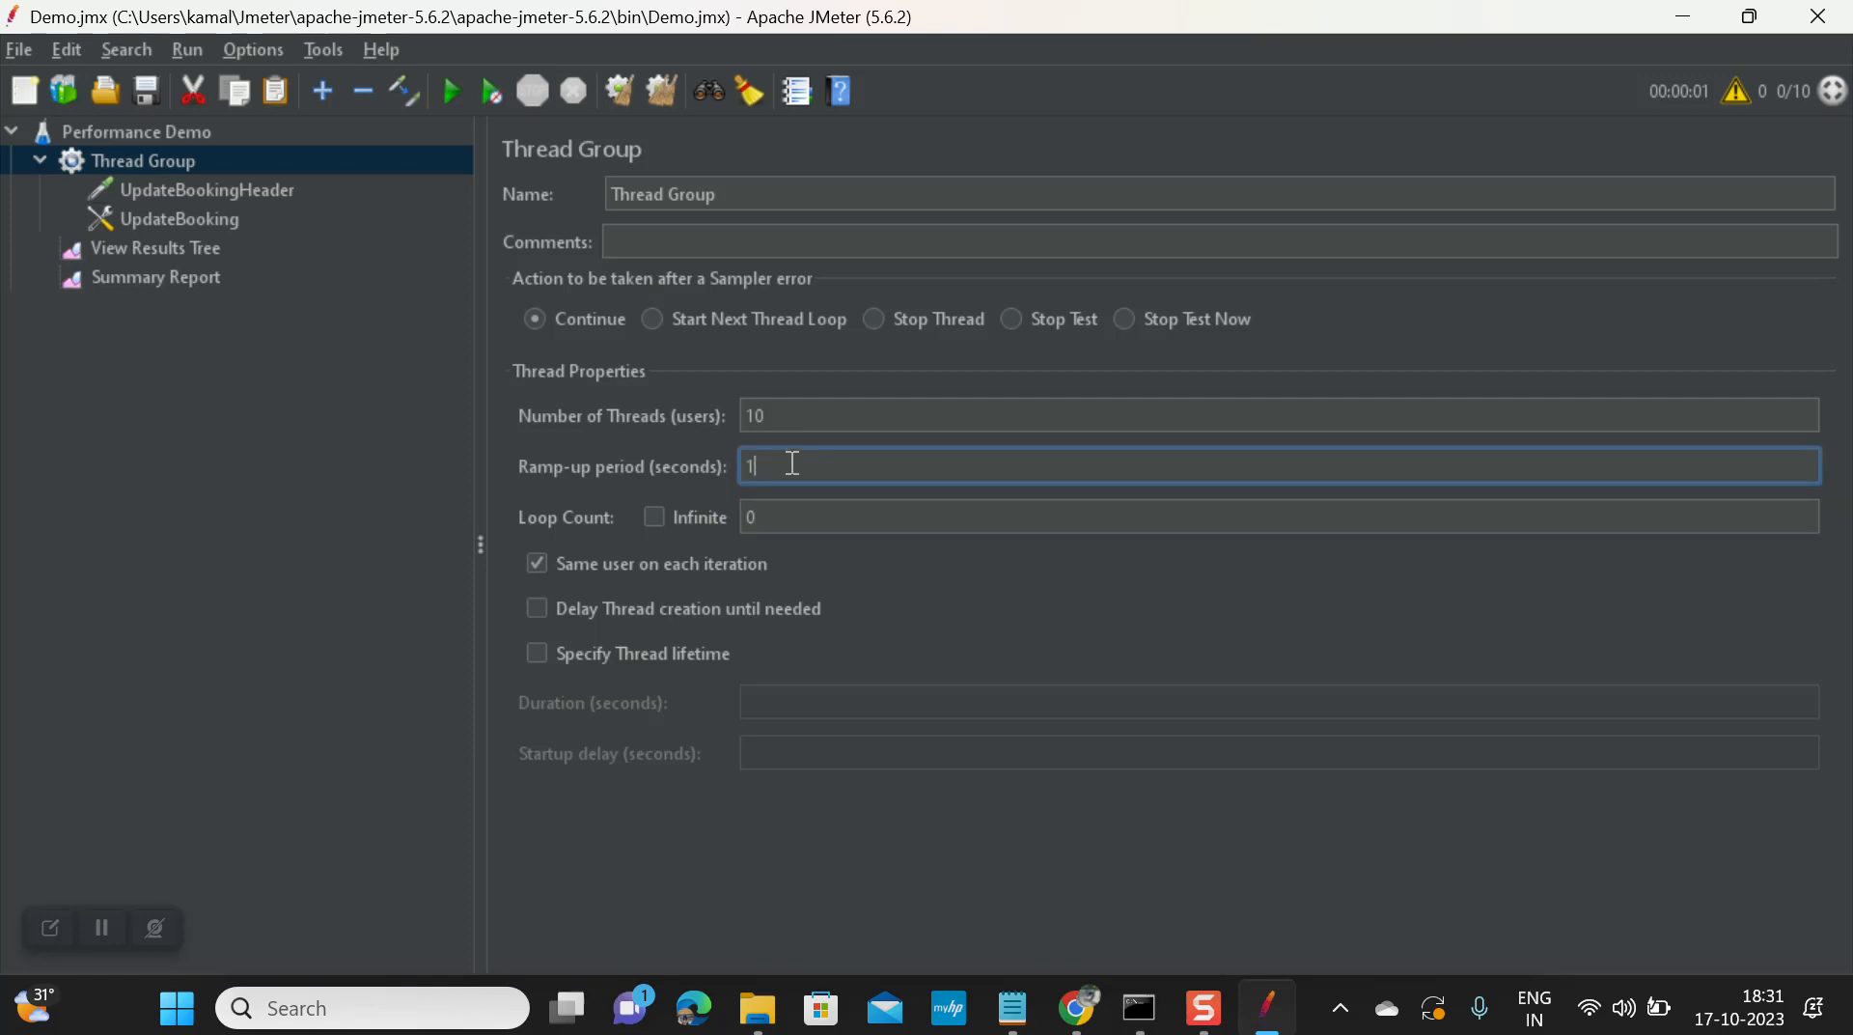
{"action": "left_click", "coordinate": [786, 417]}
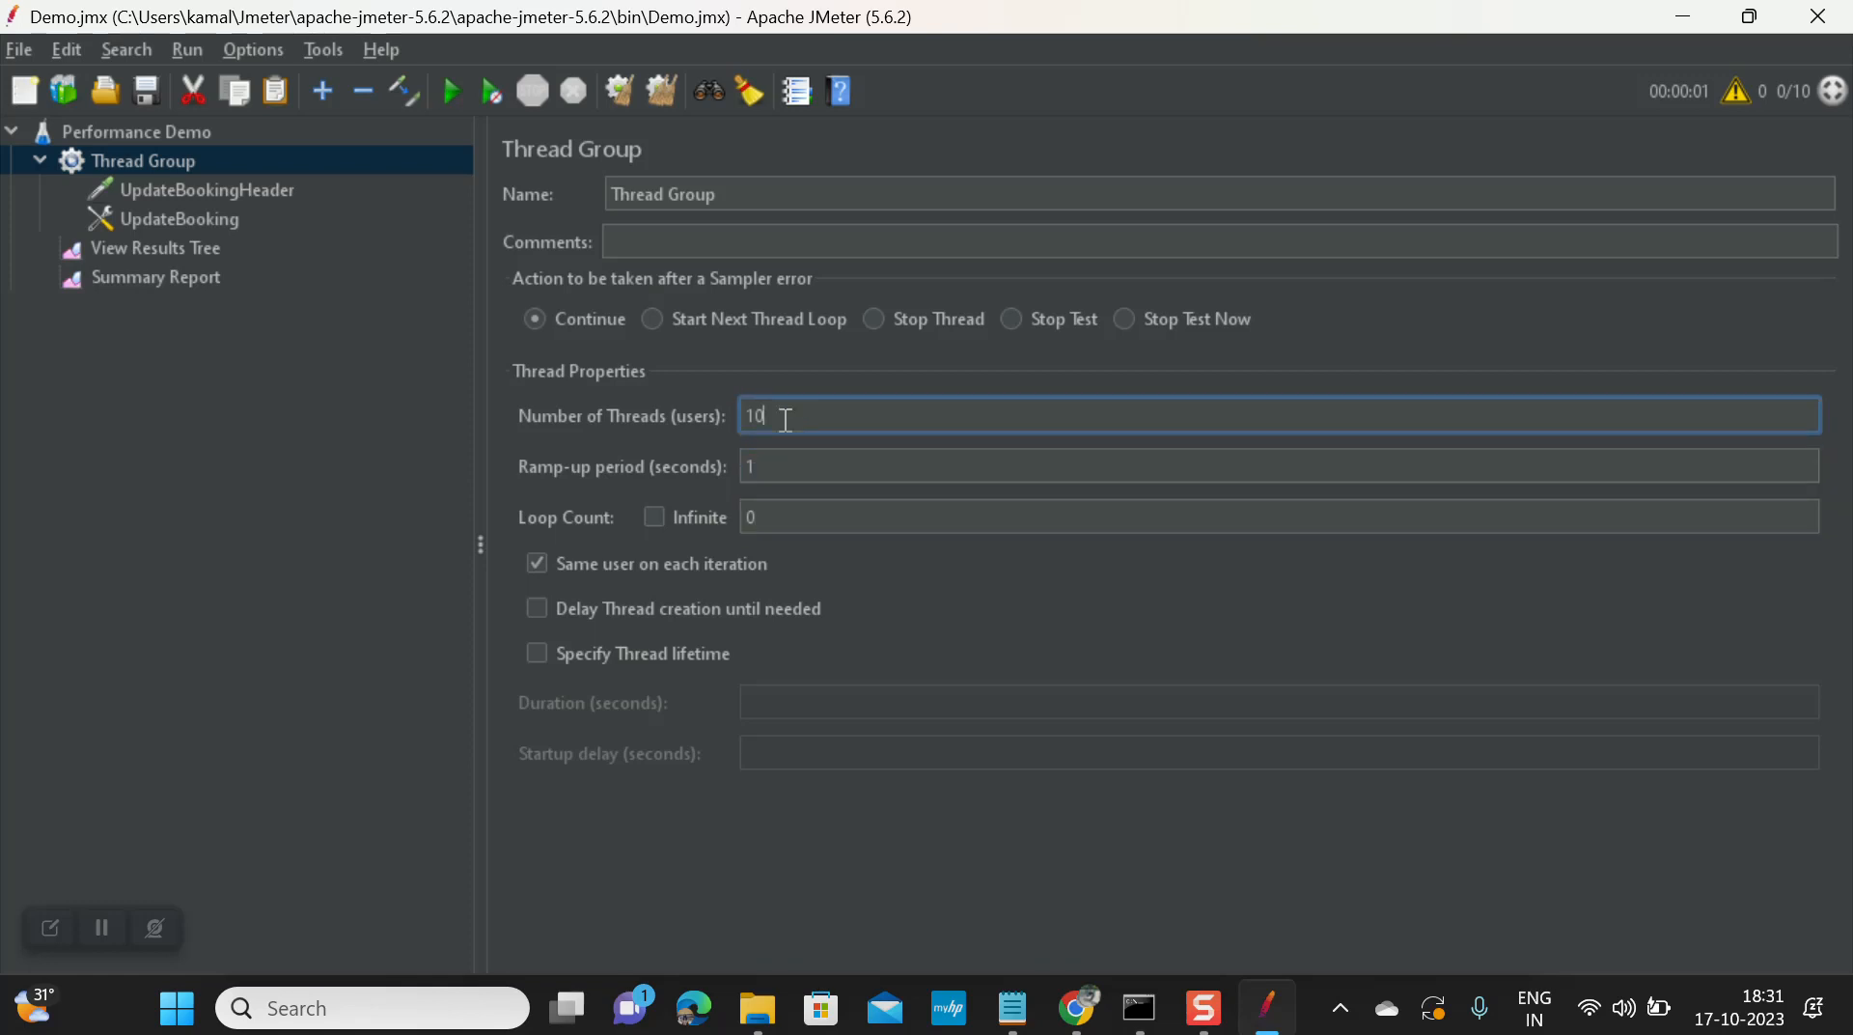
{"action": "type", "text": "0"}
{"action": "left_click", "coordinate": [779, 467]}
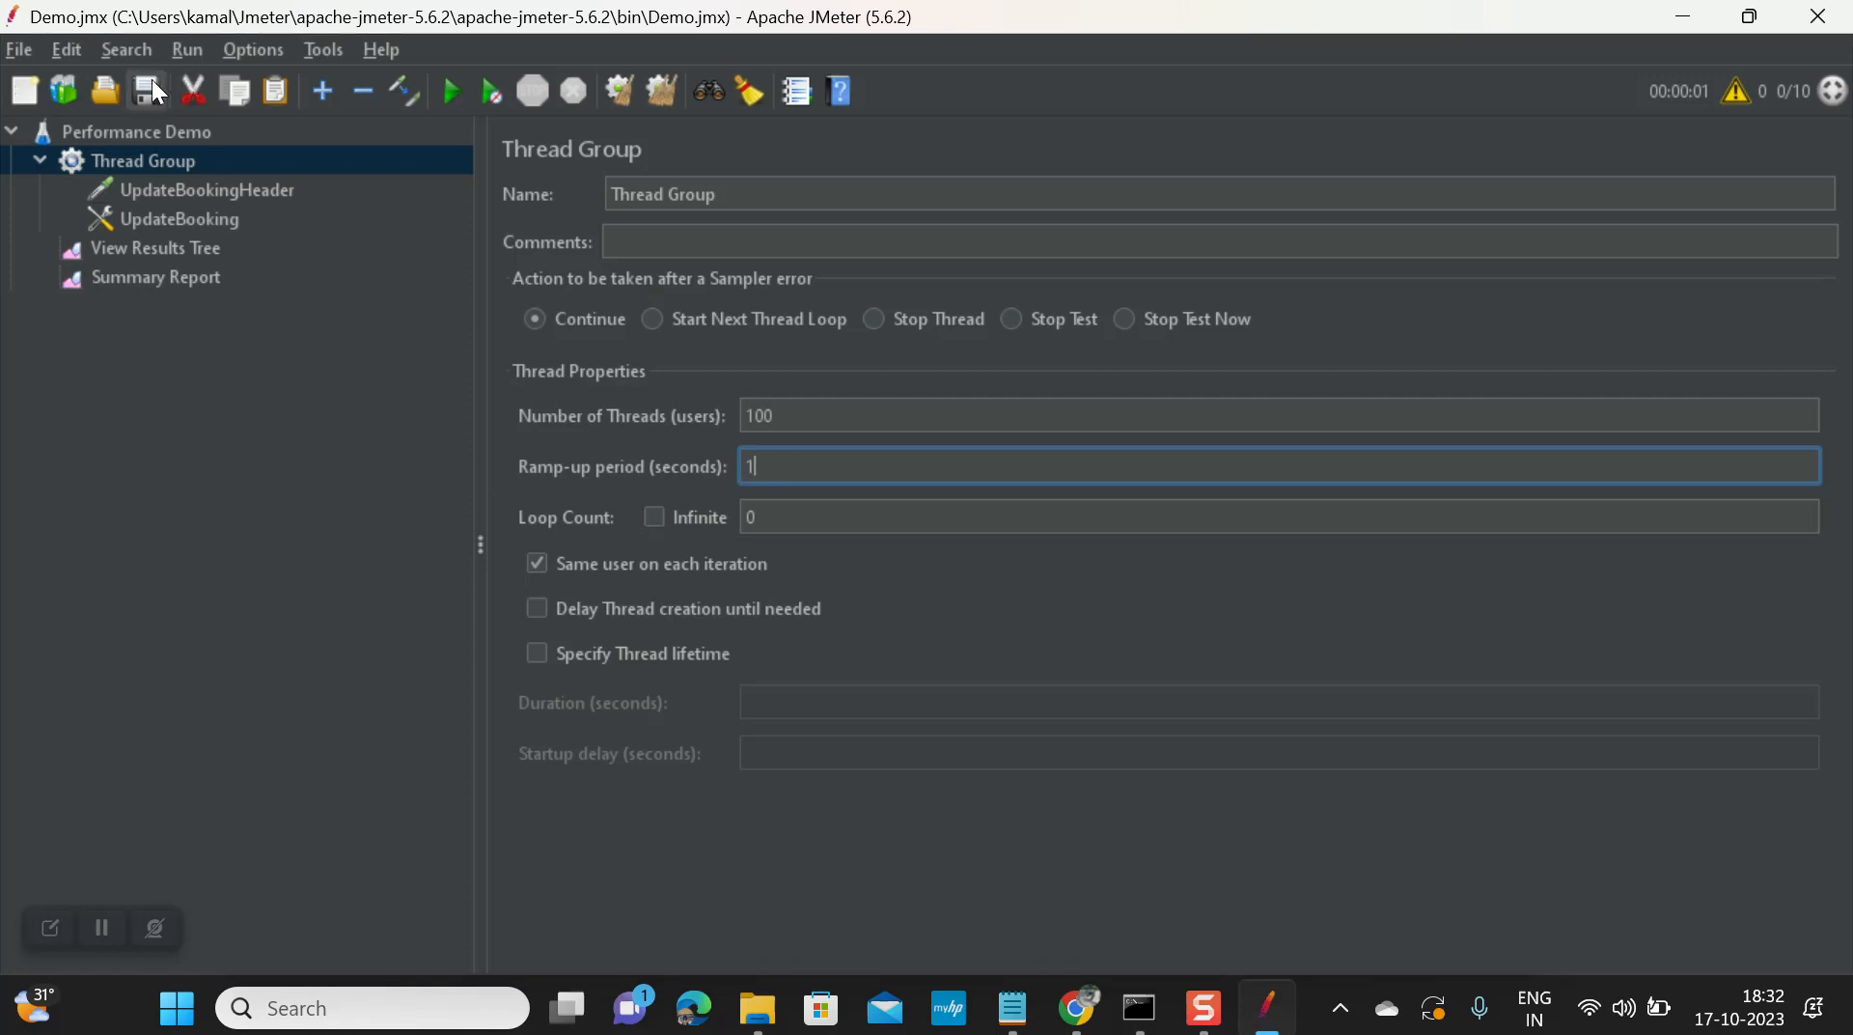
{"action": "left_click", "coordinate": [449, 94]}
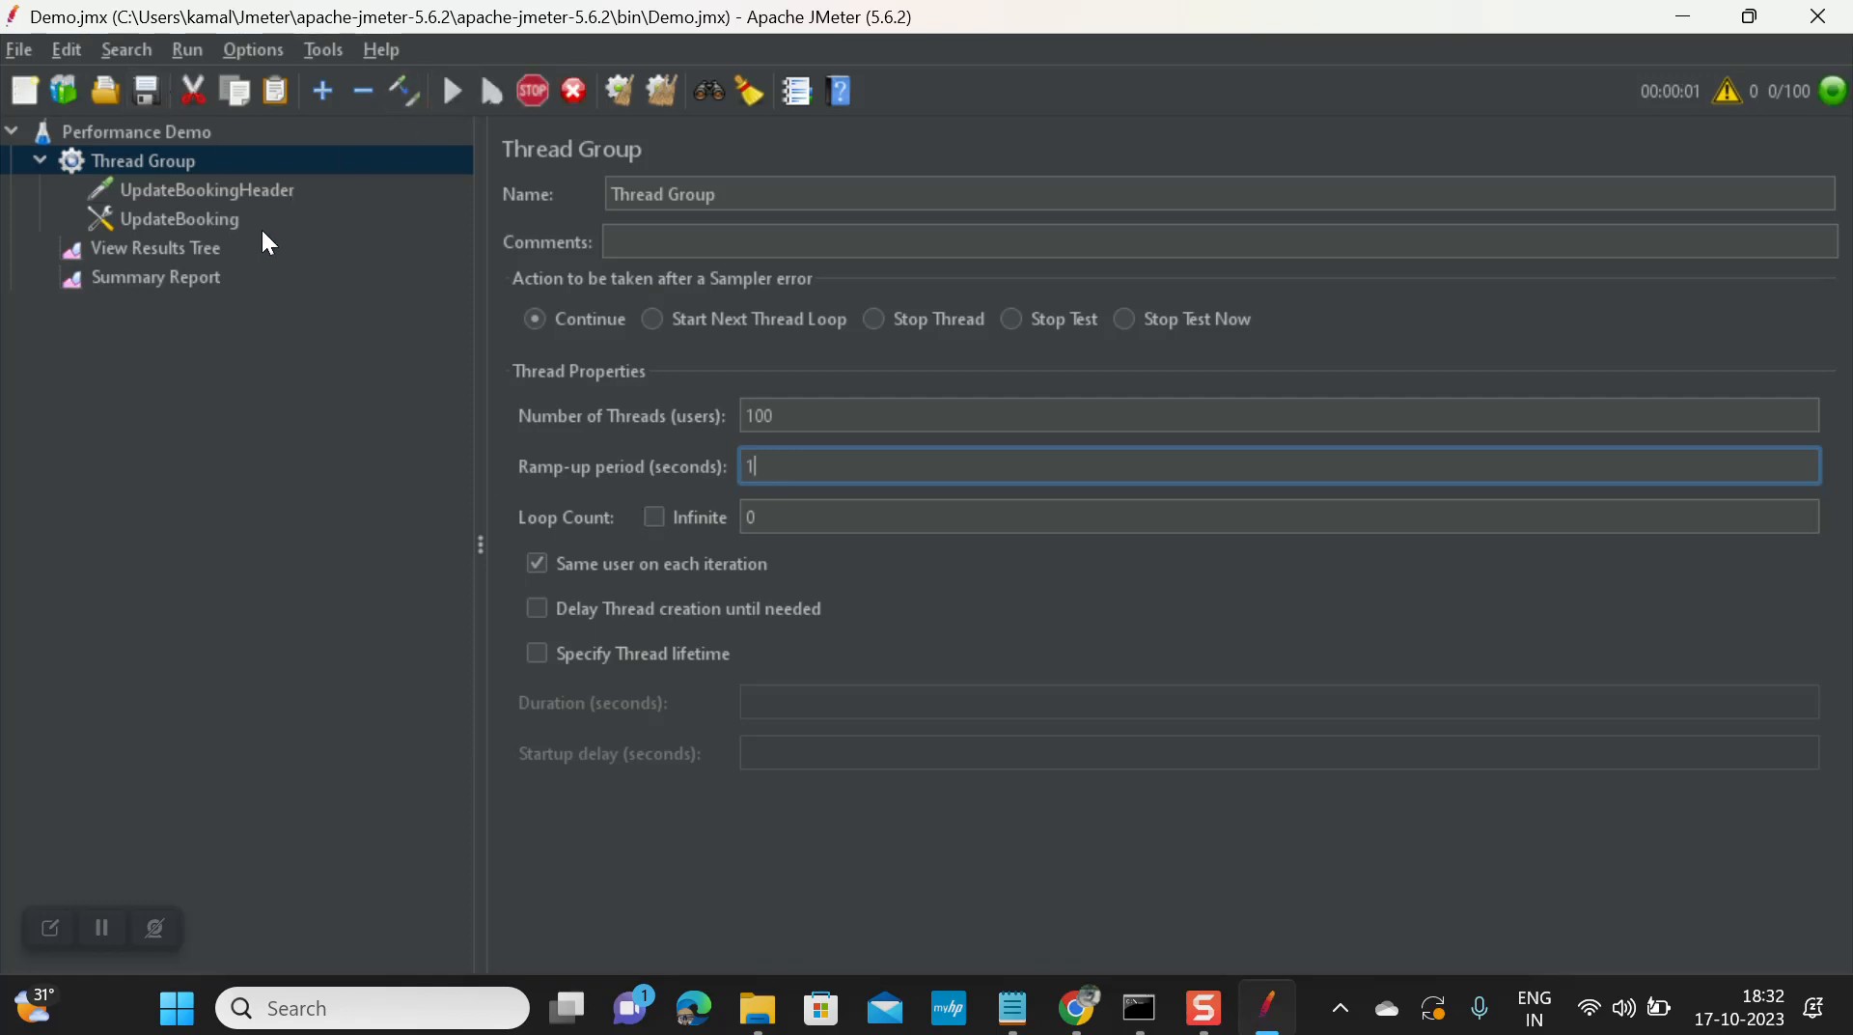
Step: Check the run's results and summary, plus the UpdateBookingHeader request and header settings
{"action": "left_click", "coordinate": [178, 247]}
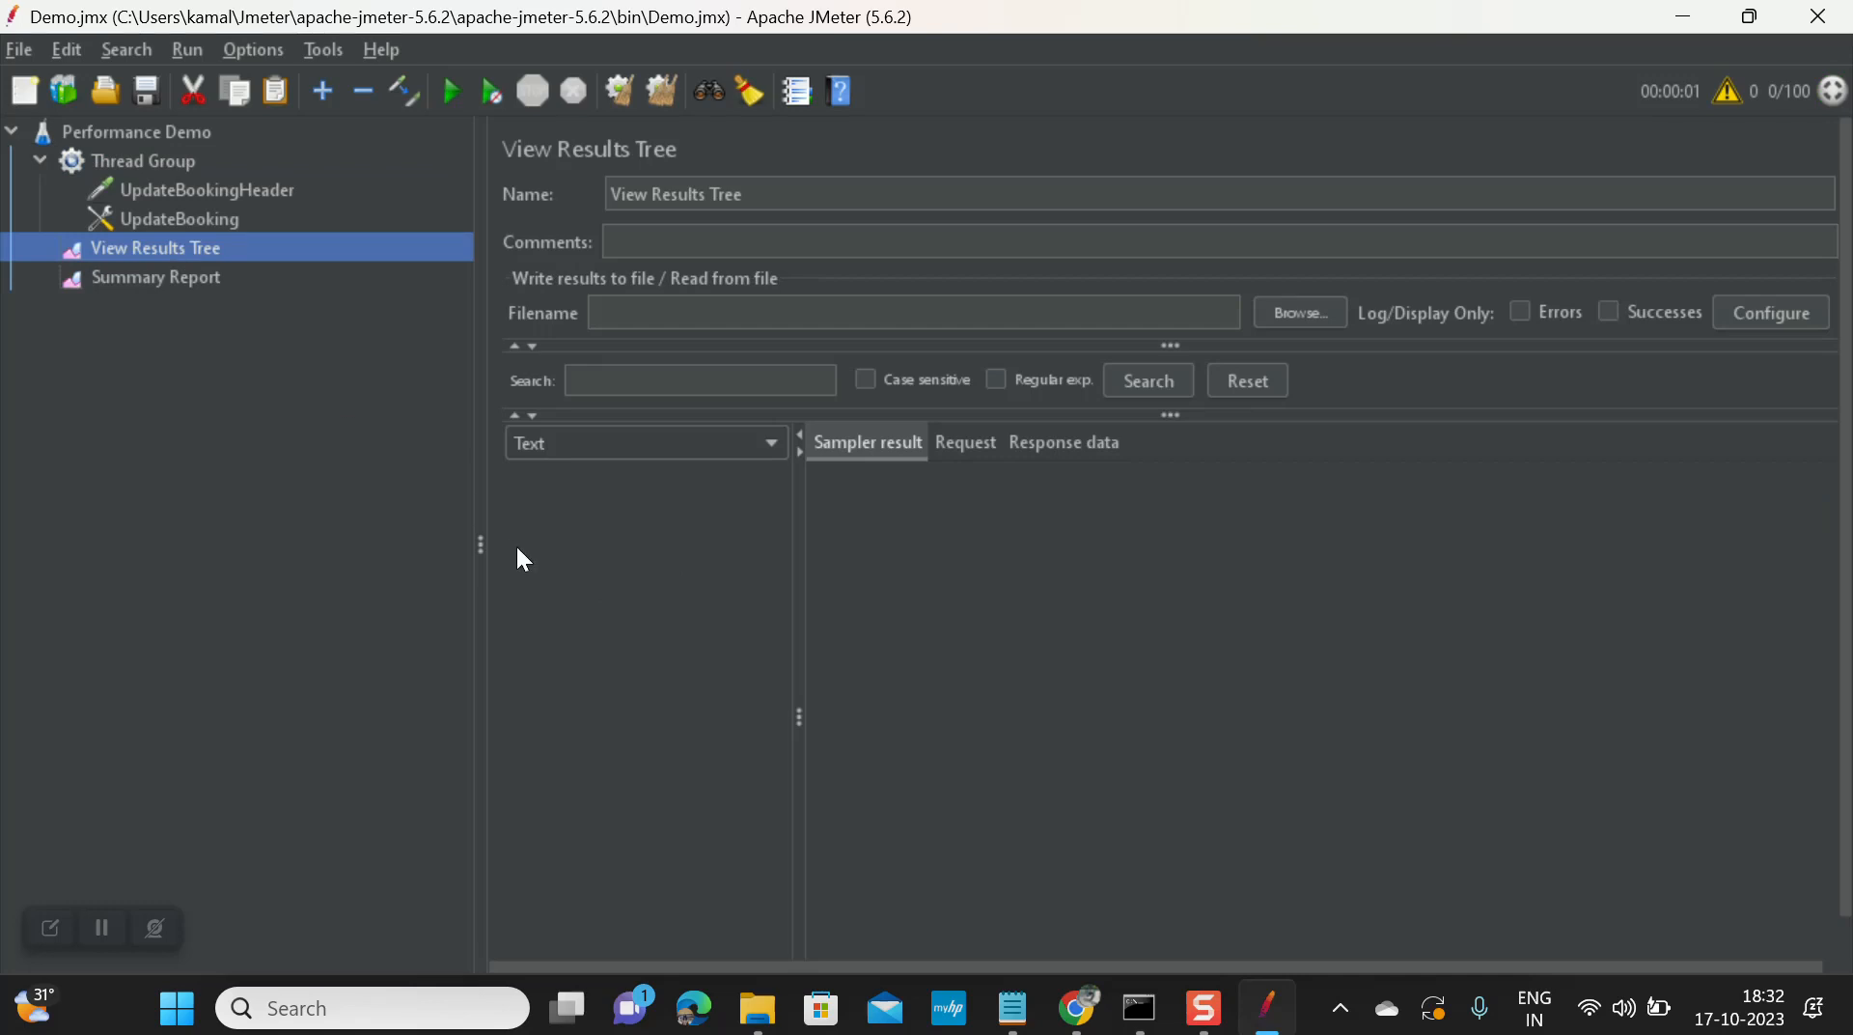
{"action": "left_click", "coordinate": [151, 282]}
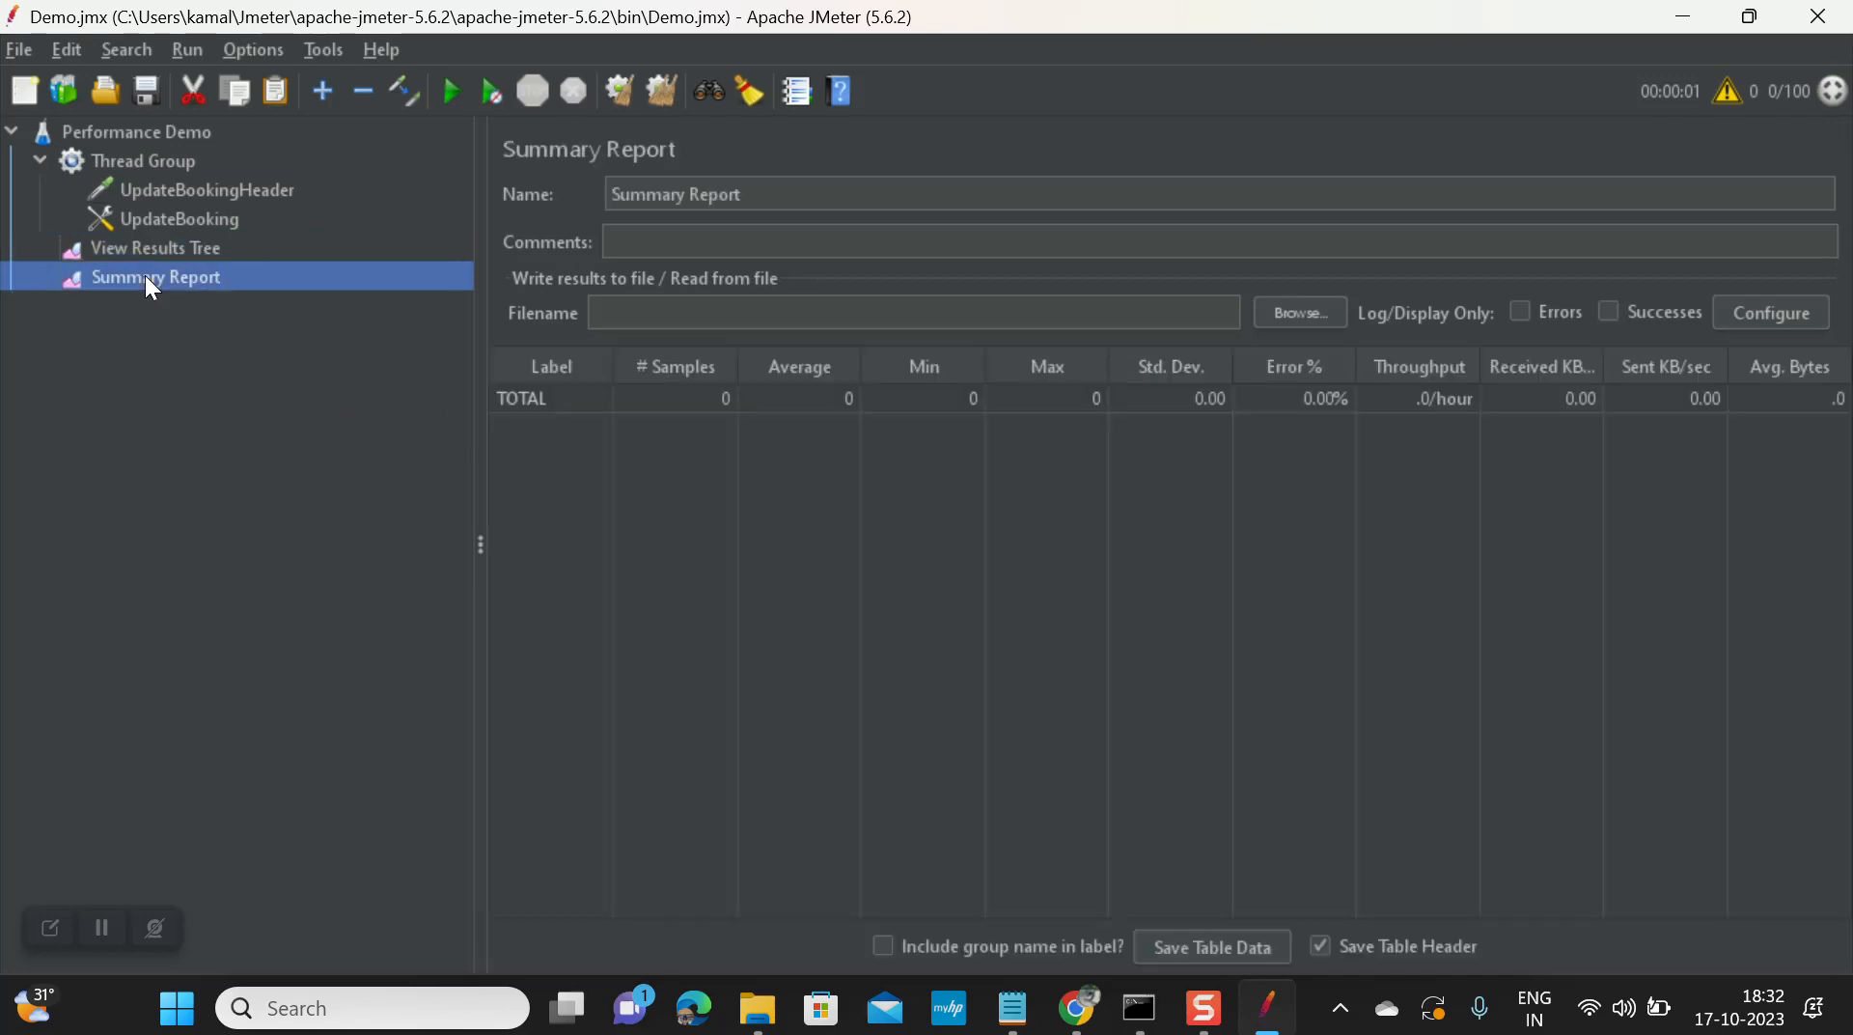
{"action": "left_click", "coordinate": [205, 188]}
{"action": "left_click", "coordinate": [198, 219]}
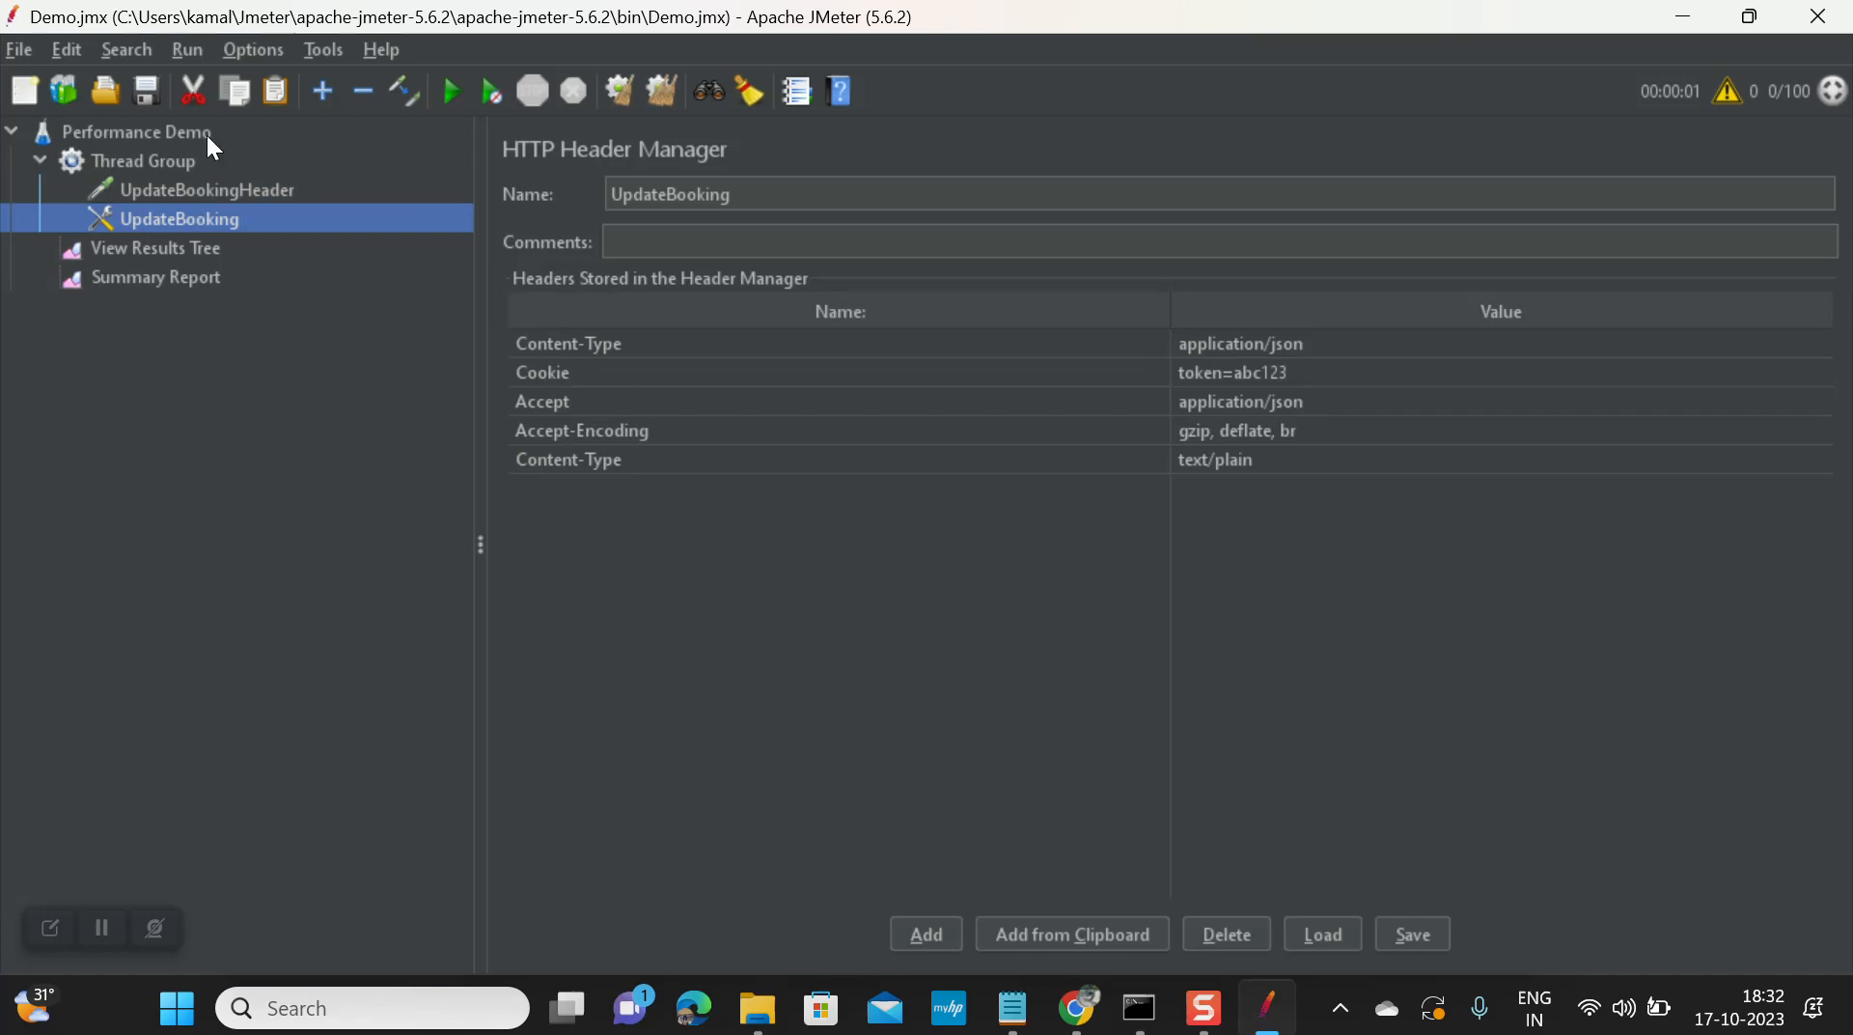
{"action": "left_click", "coordinate": [175, 164]}
{"action": "left_click", "coordinate": [180, 191]}
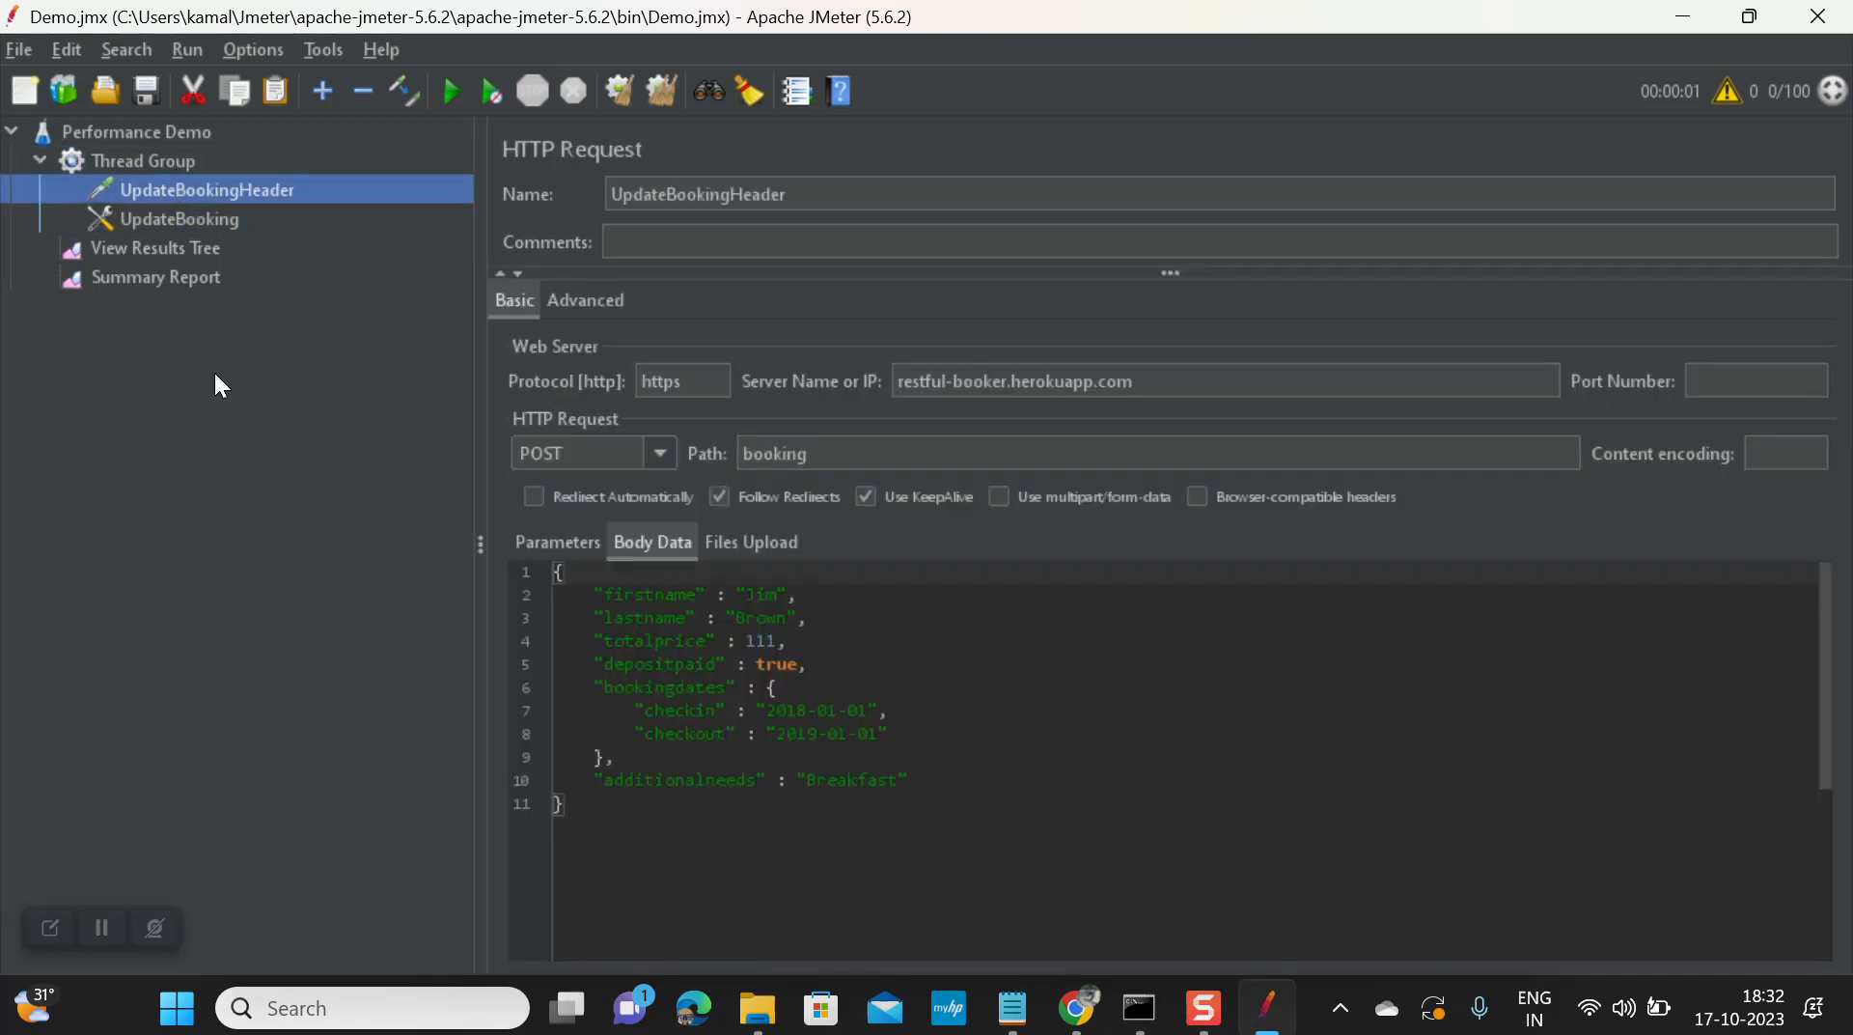
{"action": "left_click", "coordinate": [158, 165]}
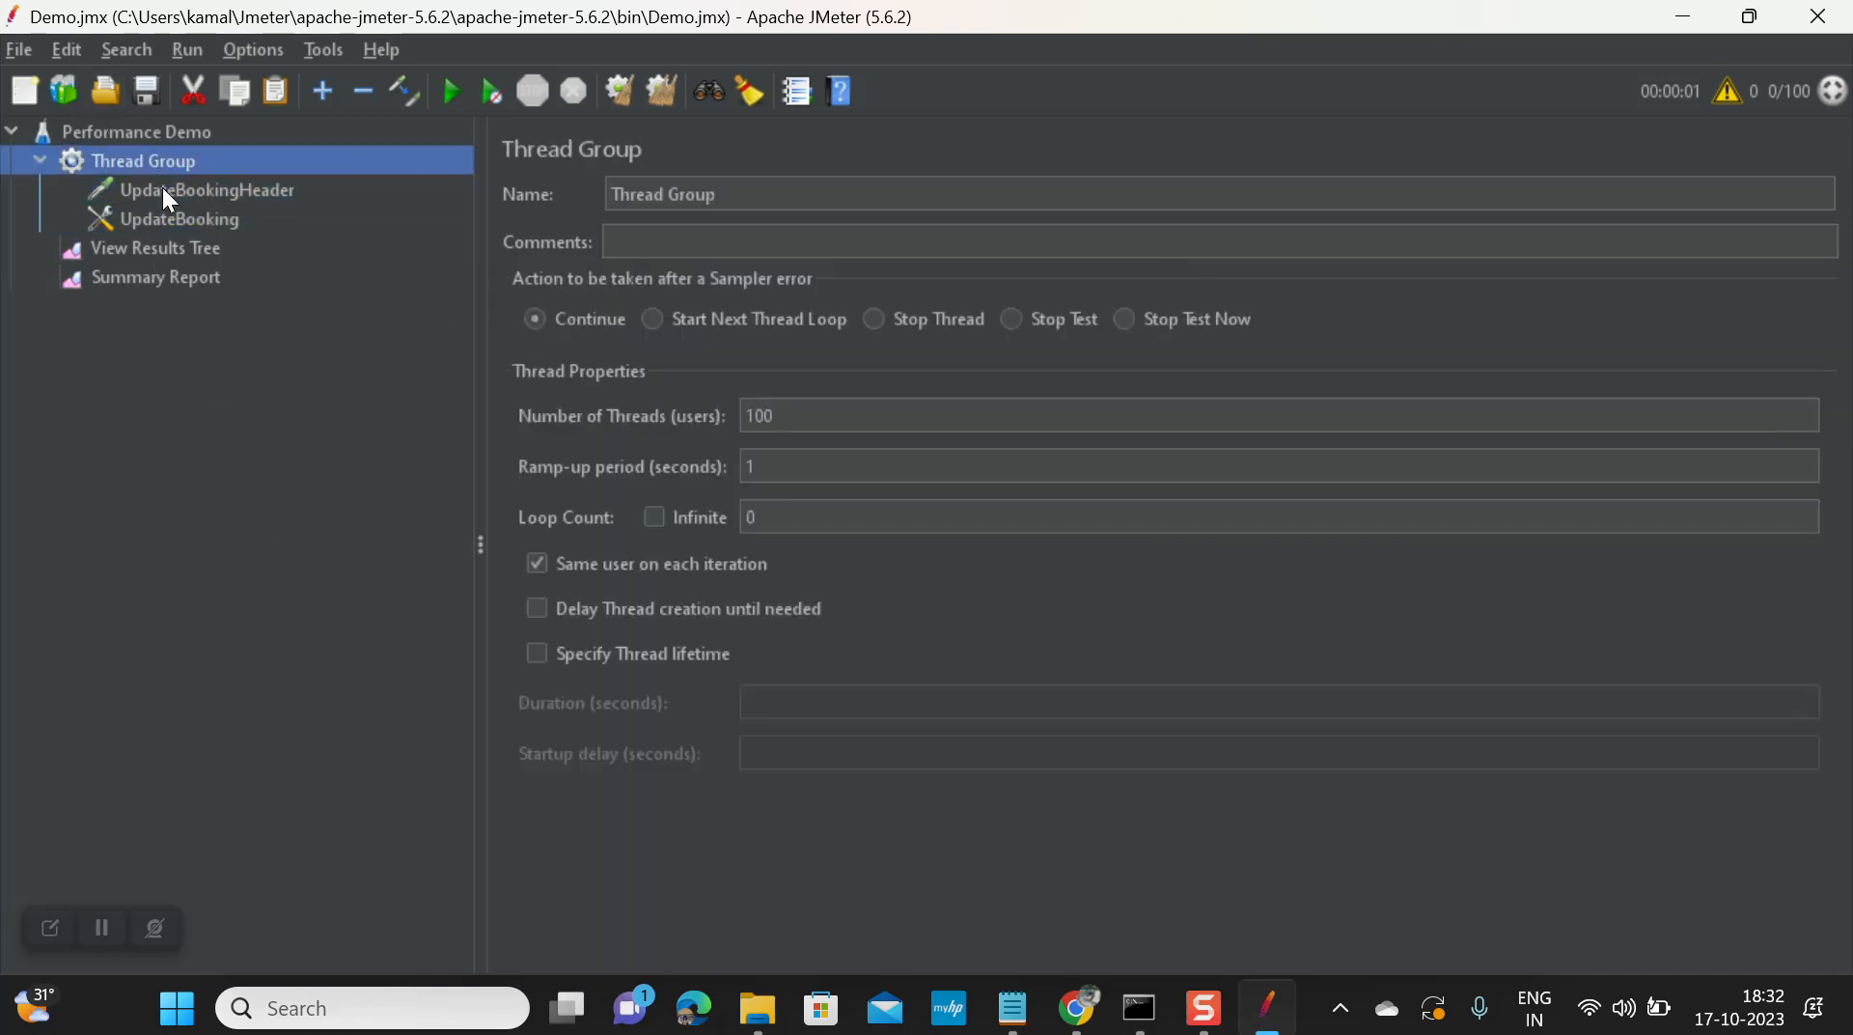
Step: Set loop count back to 1 and rerun the 100-thread load test, watching results arrive
{"action": "double_click", "coordinate": [778, 512]}
{"action": "type", "text": "1"}
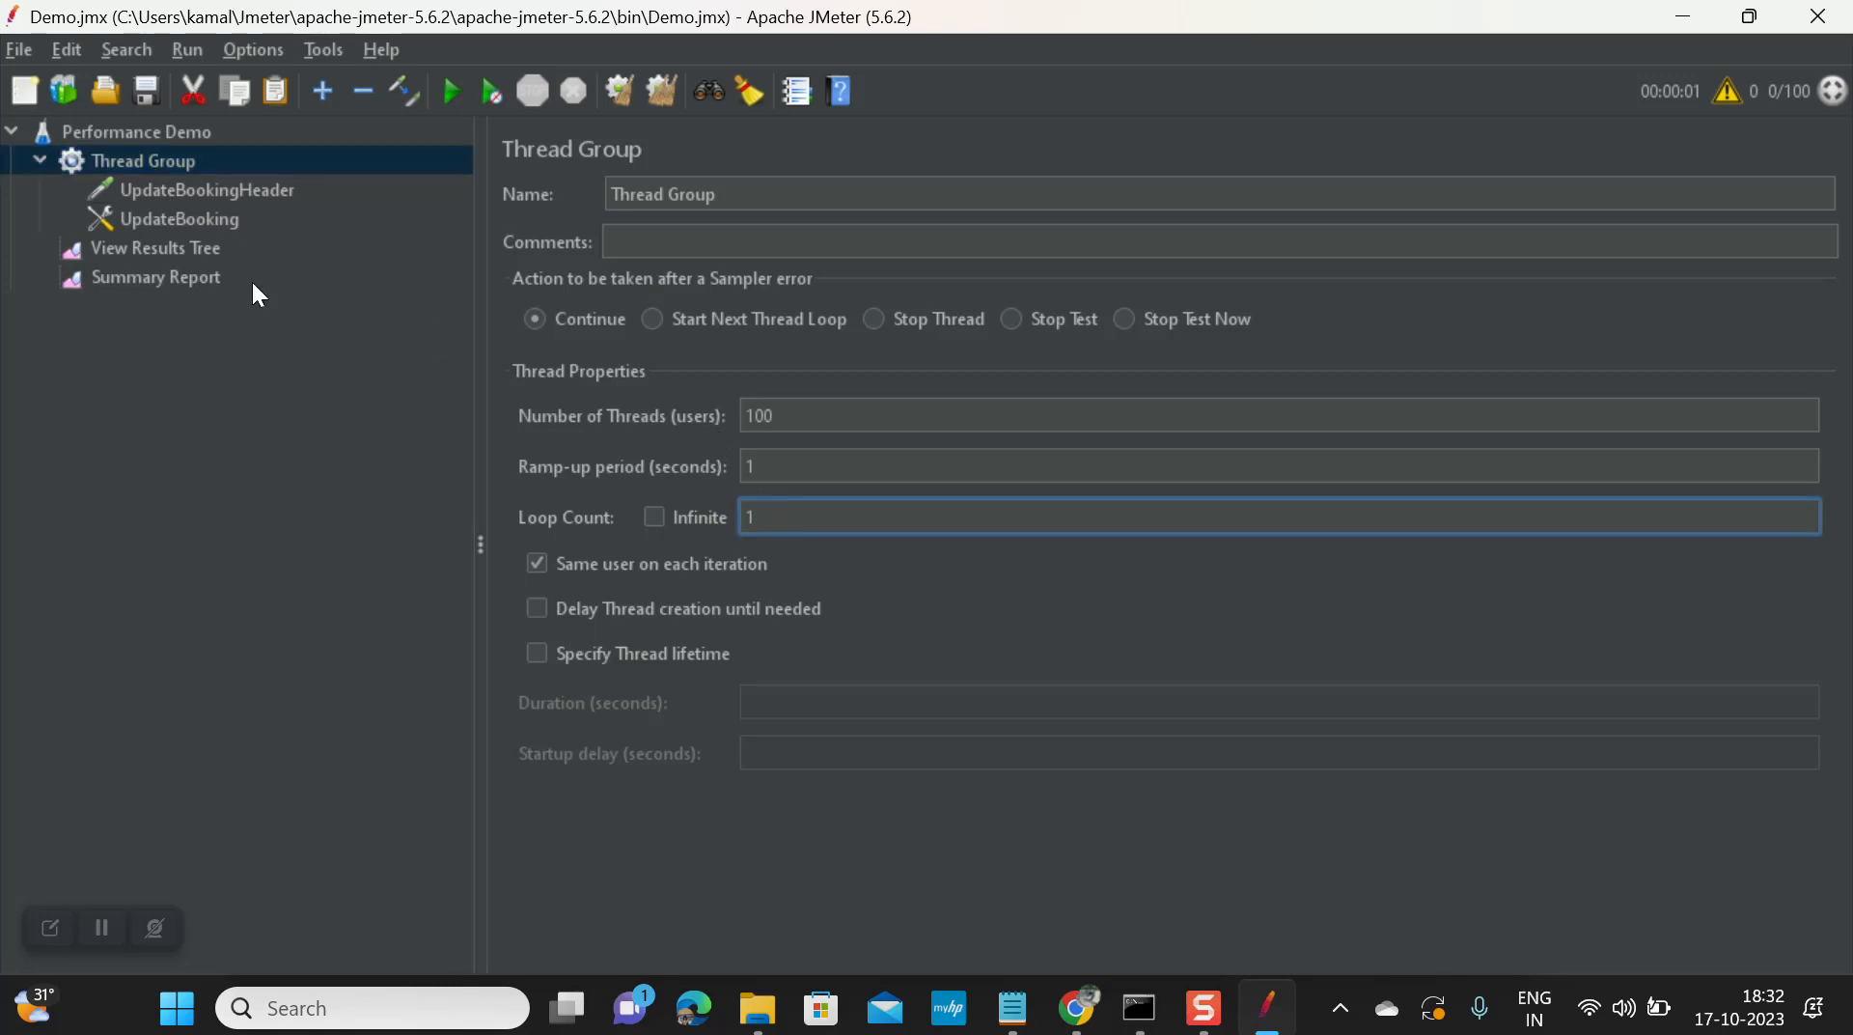
{"action": "left_click", "coordinate": [444, 92]}
{"action": "left_click", "coordinate": [183, 247]}
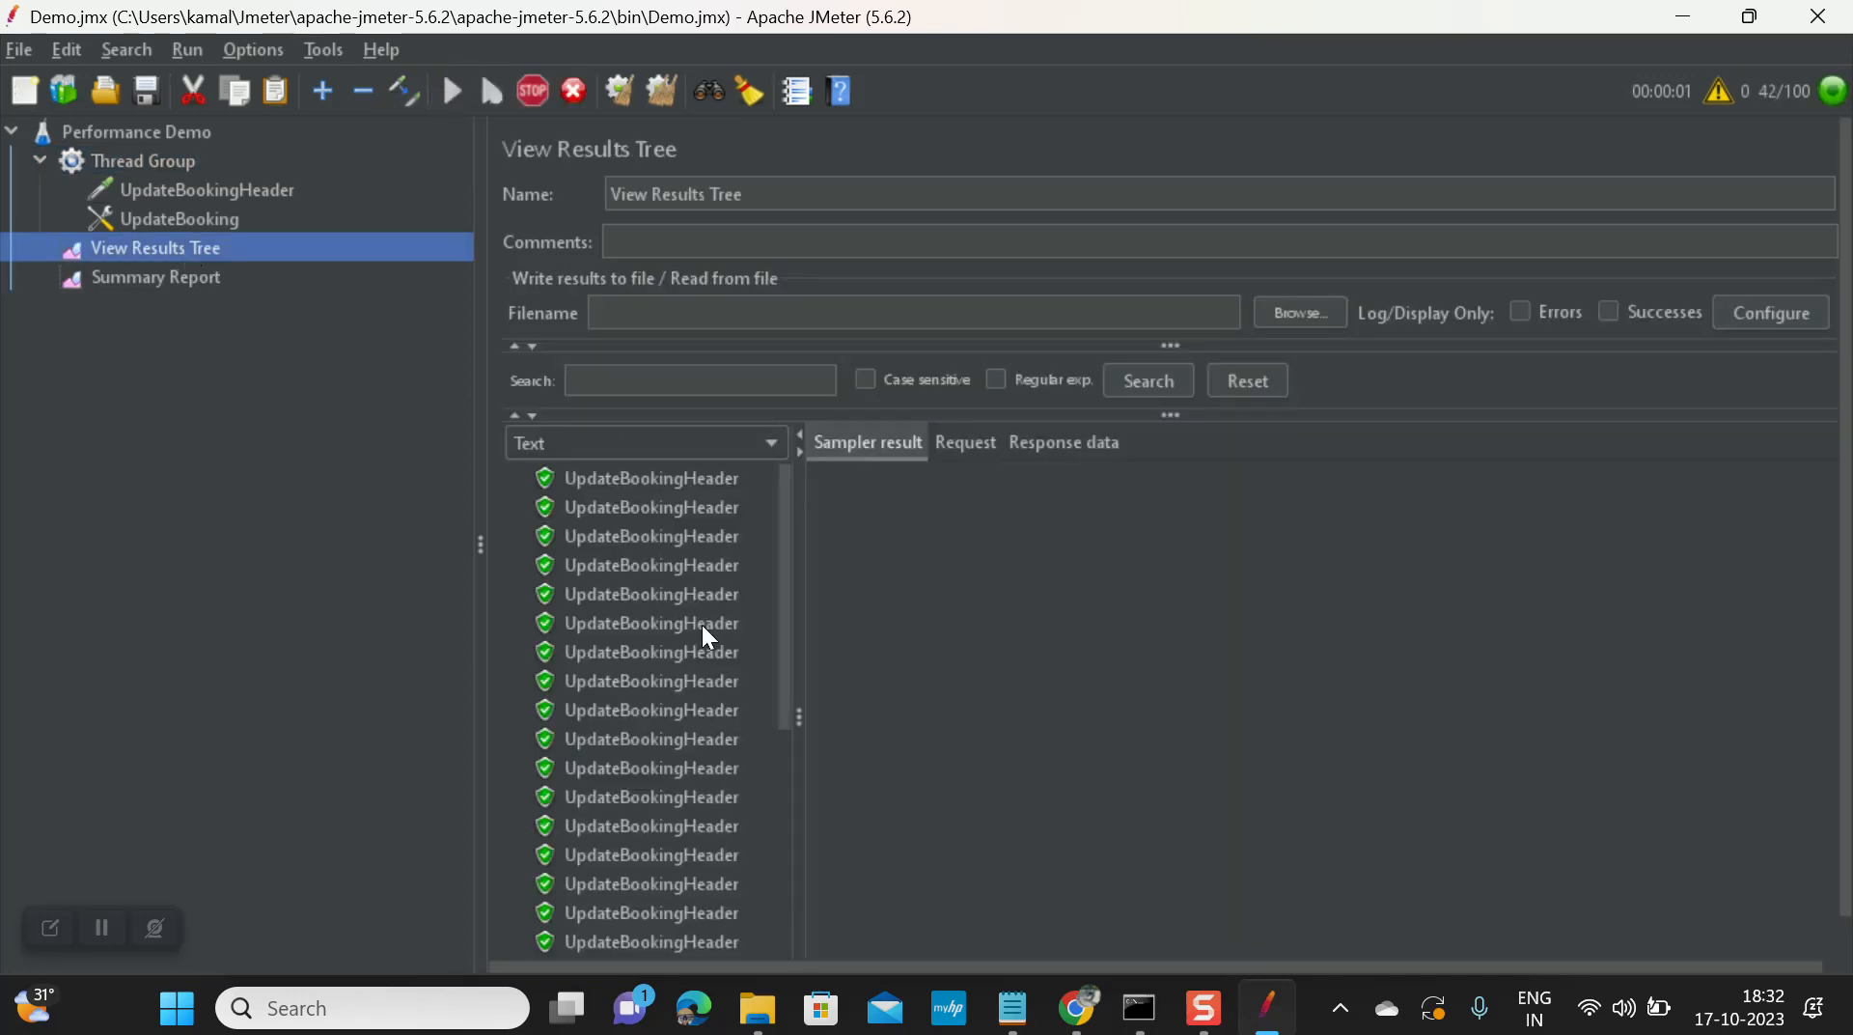
Step: Review the results: Summary Report shows 100 samples, 996 ms average, 0.00% errors, 50.7/sec; return to the results tree's Filename field
{"action": "scroll", "coordinate": [702, 624], "scroll_direction": "down", "scroll_amount": 15}
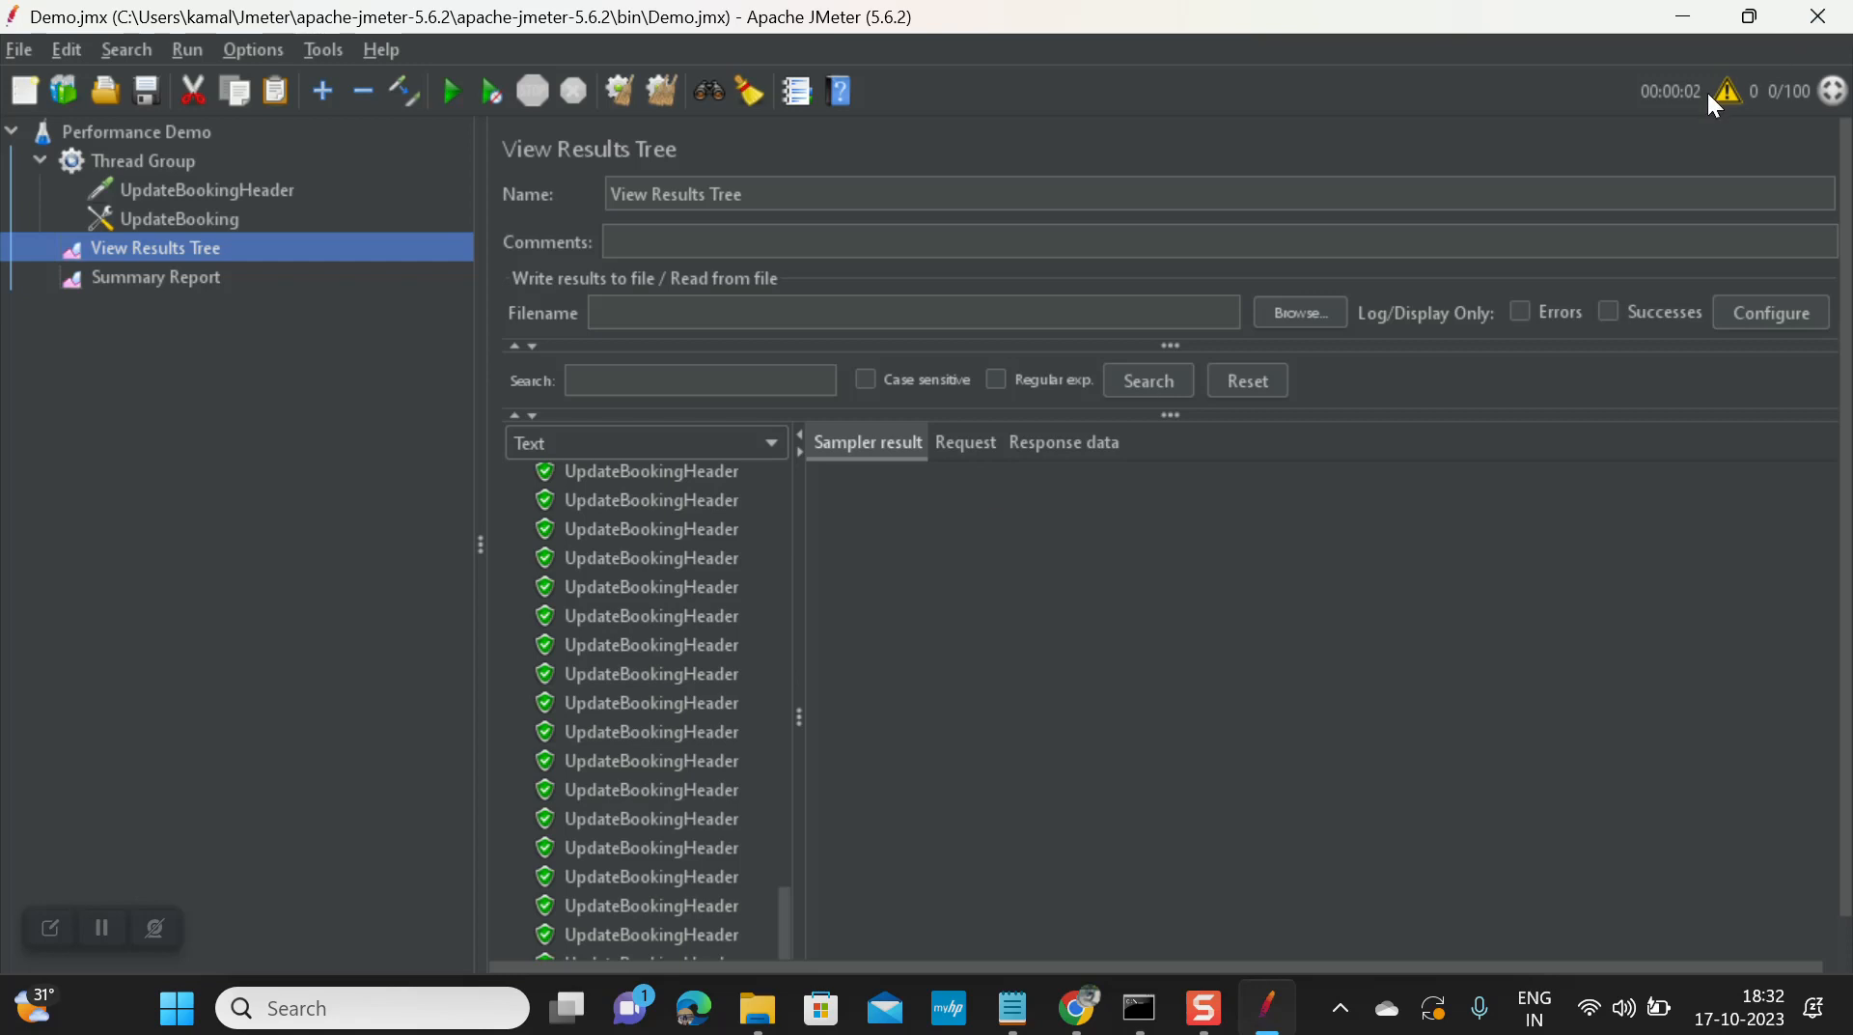
{"action": "scroll", "coordinate": [673, 716], "scroll_direction": "up", "scroll_amount": 5}
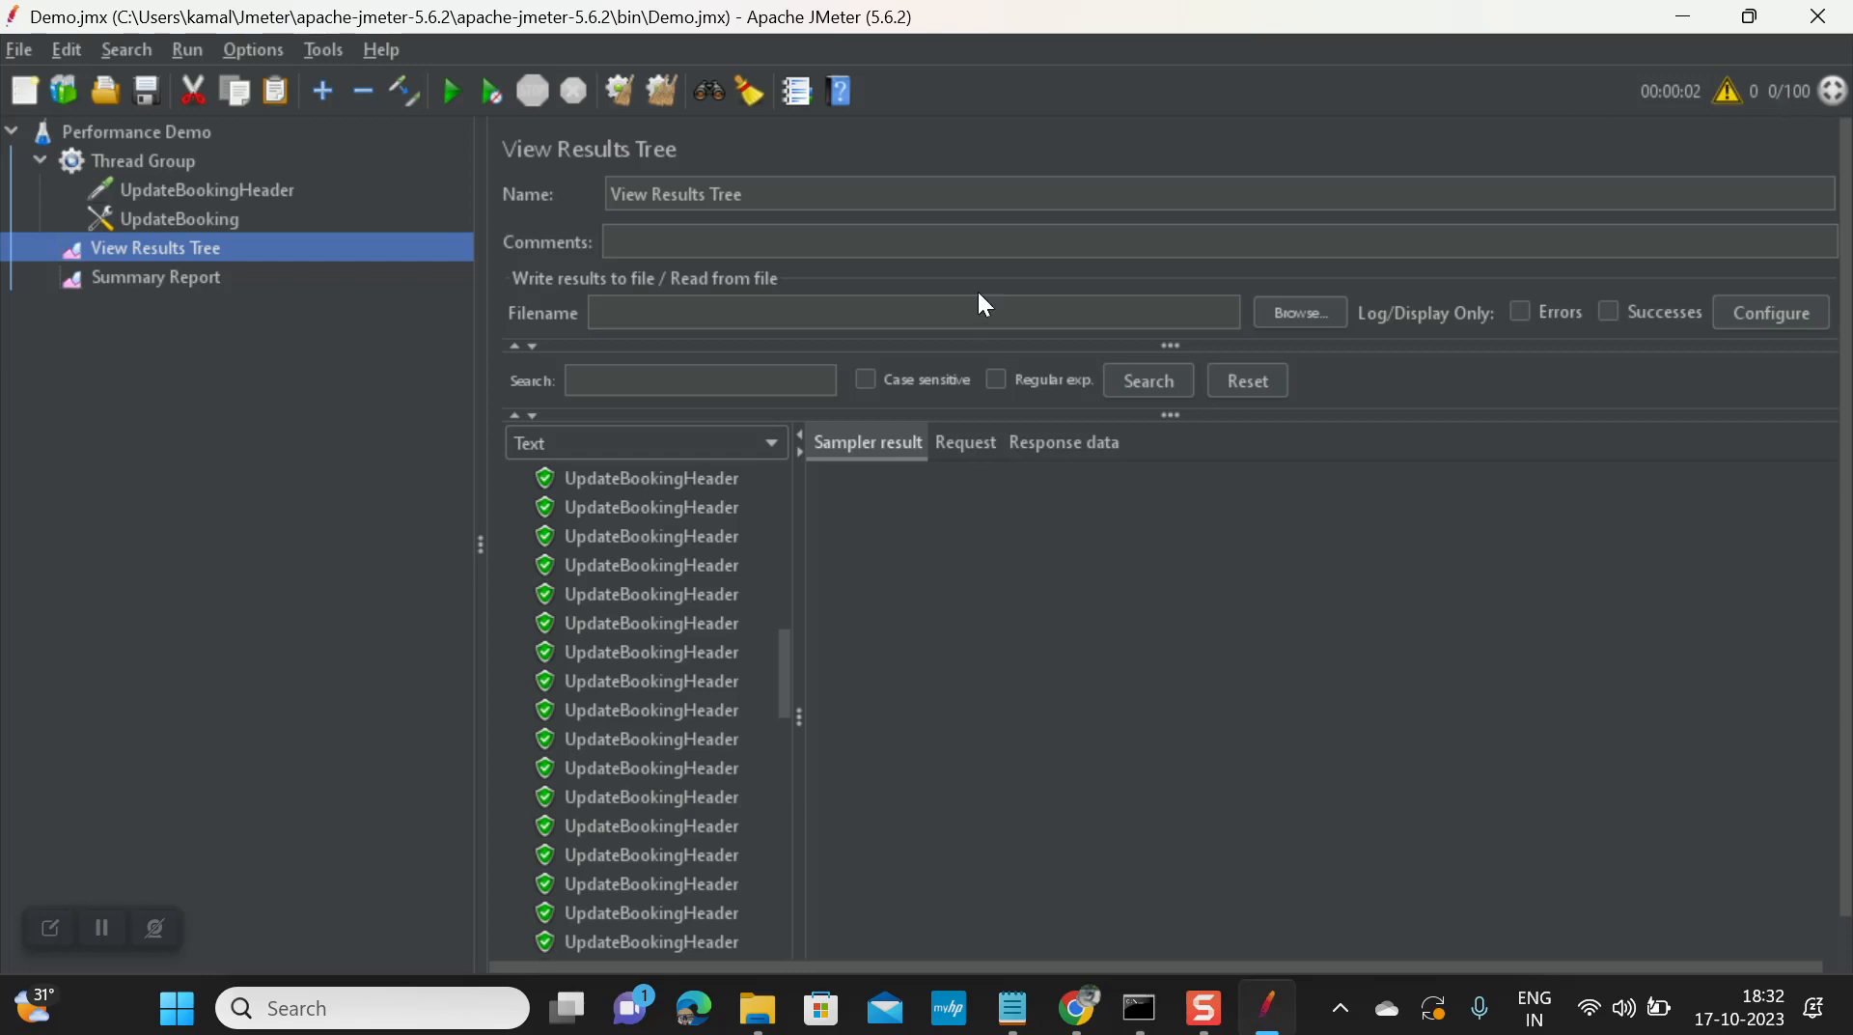
{"action": "left_click", "coordinate": [191, 288]}
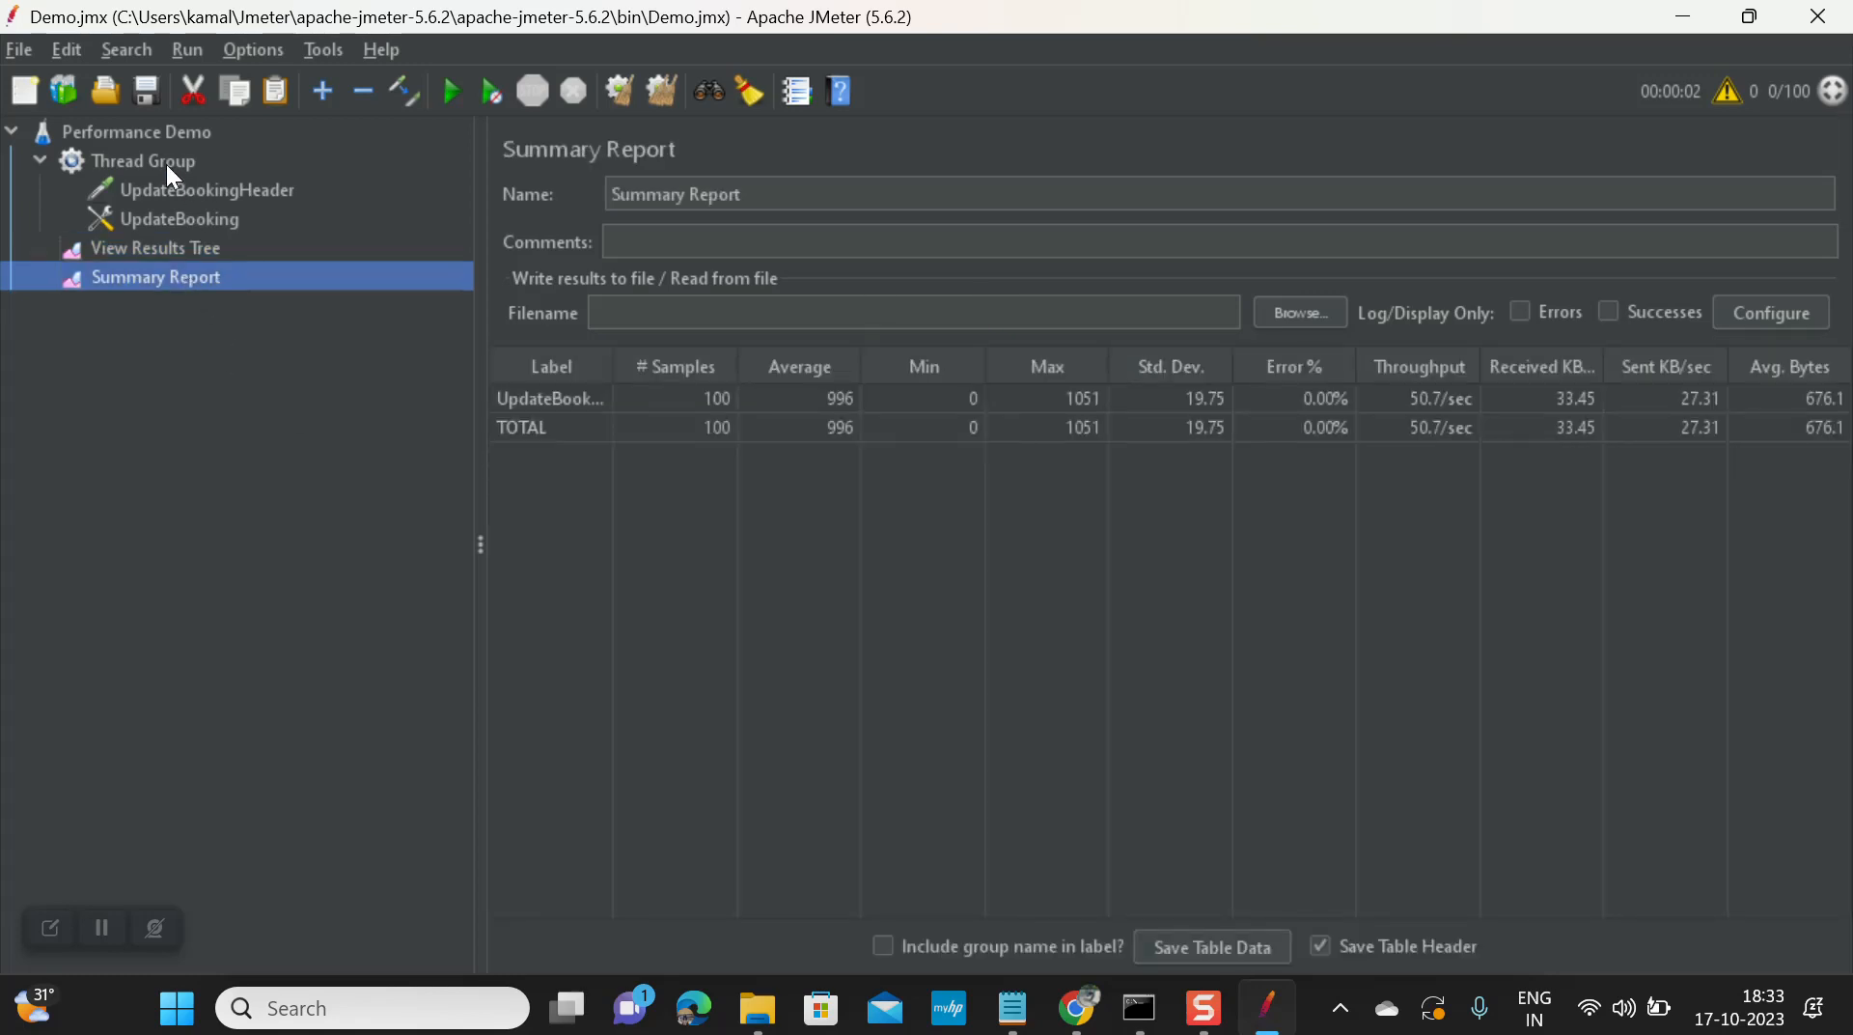
{"action": "left_click", "coordinate": [177, 253]}
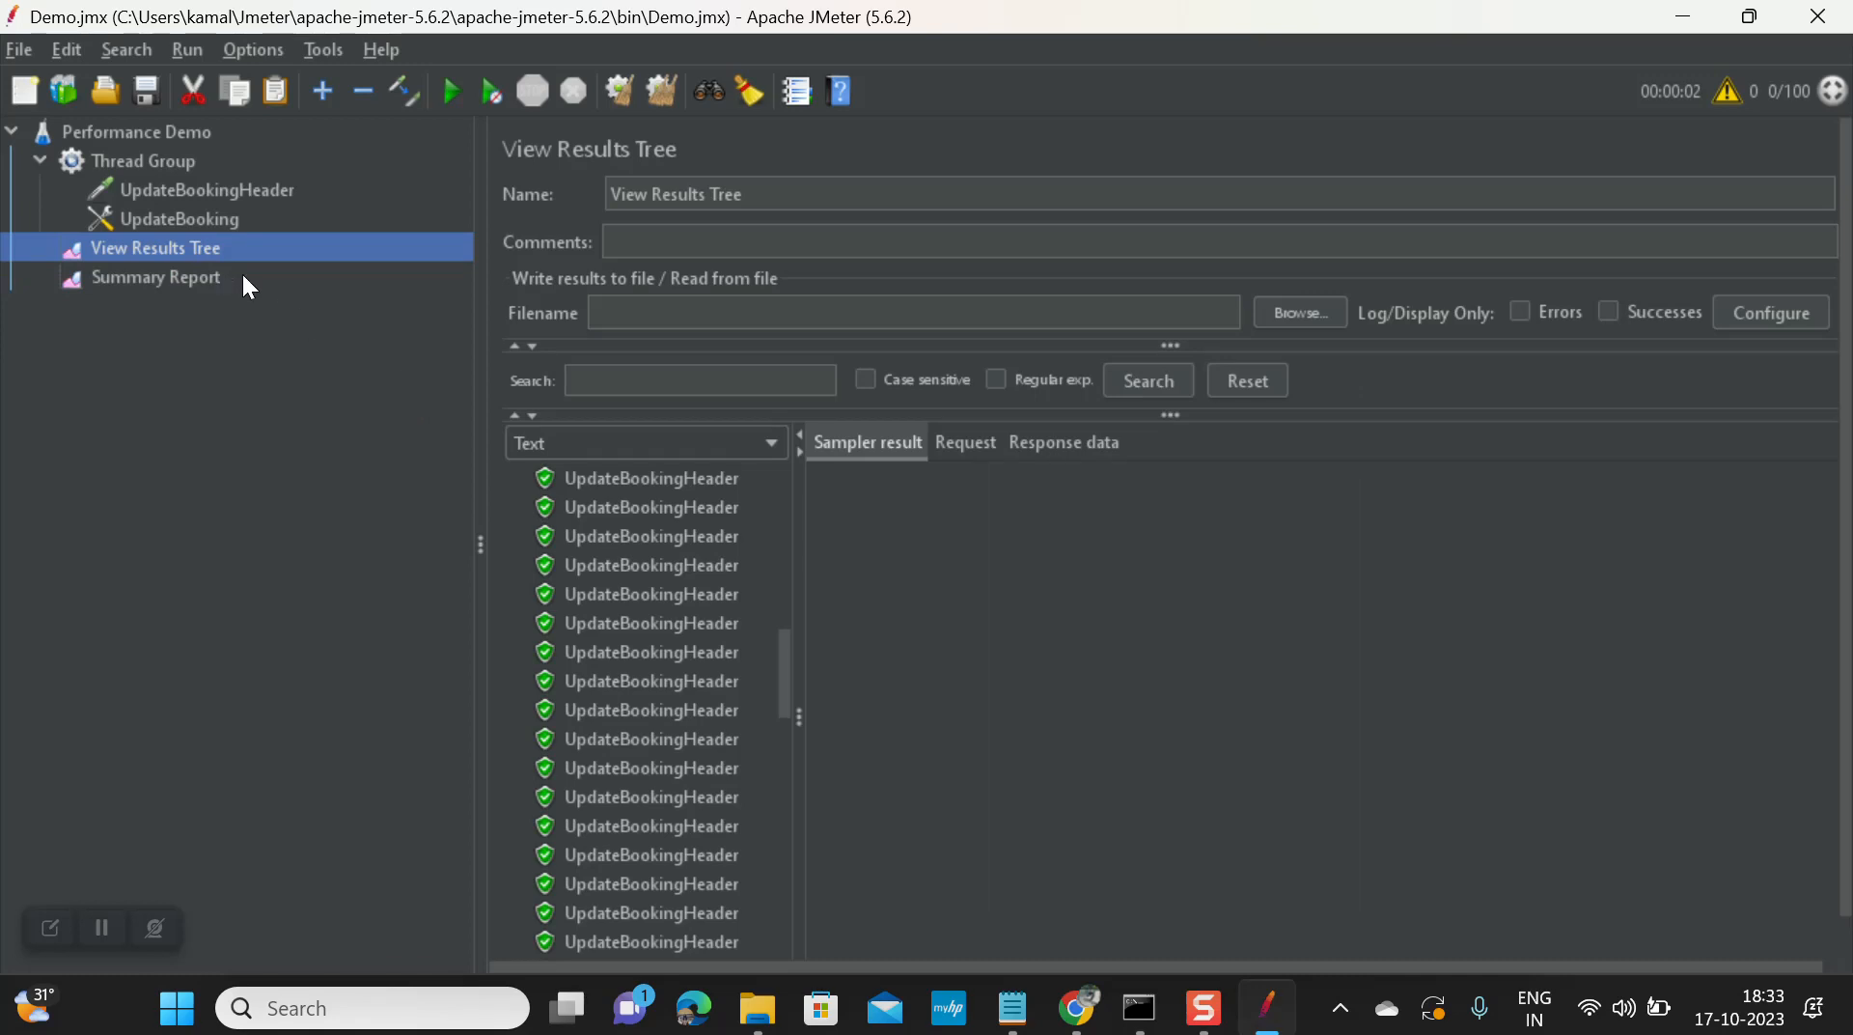
{"action": "left_click", "coordinate": [1064, 318]}
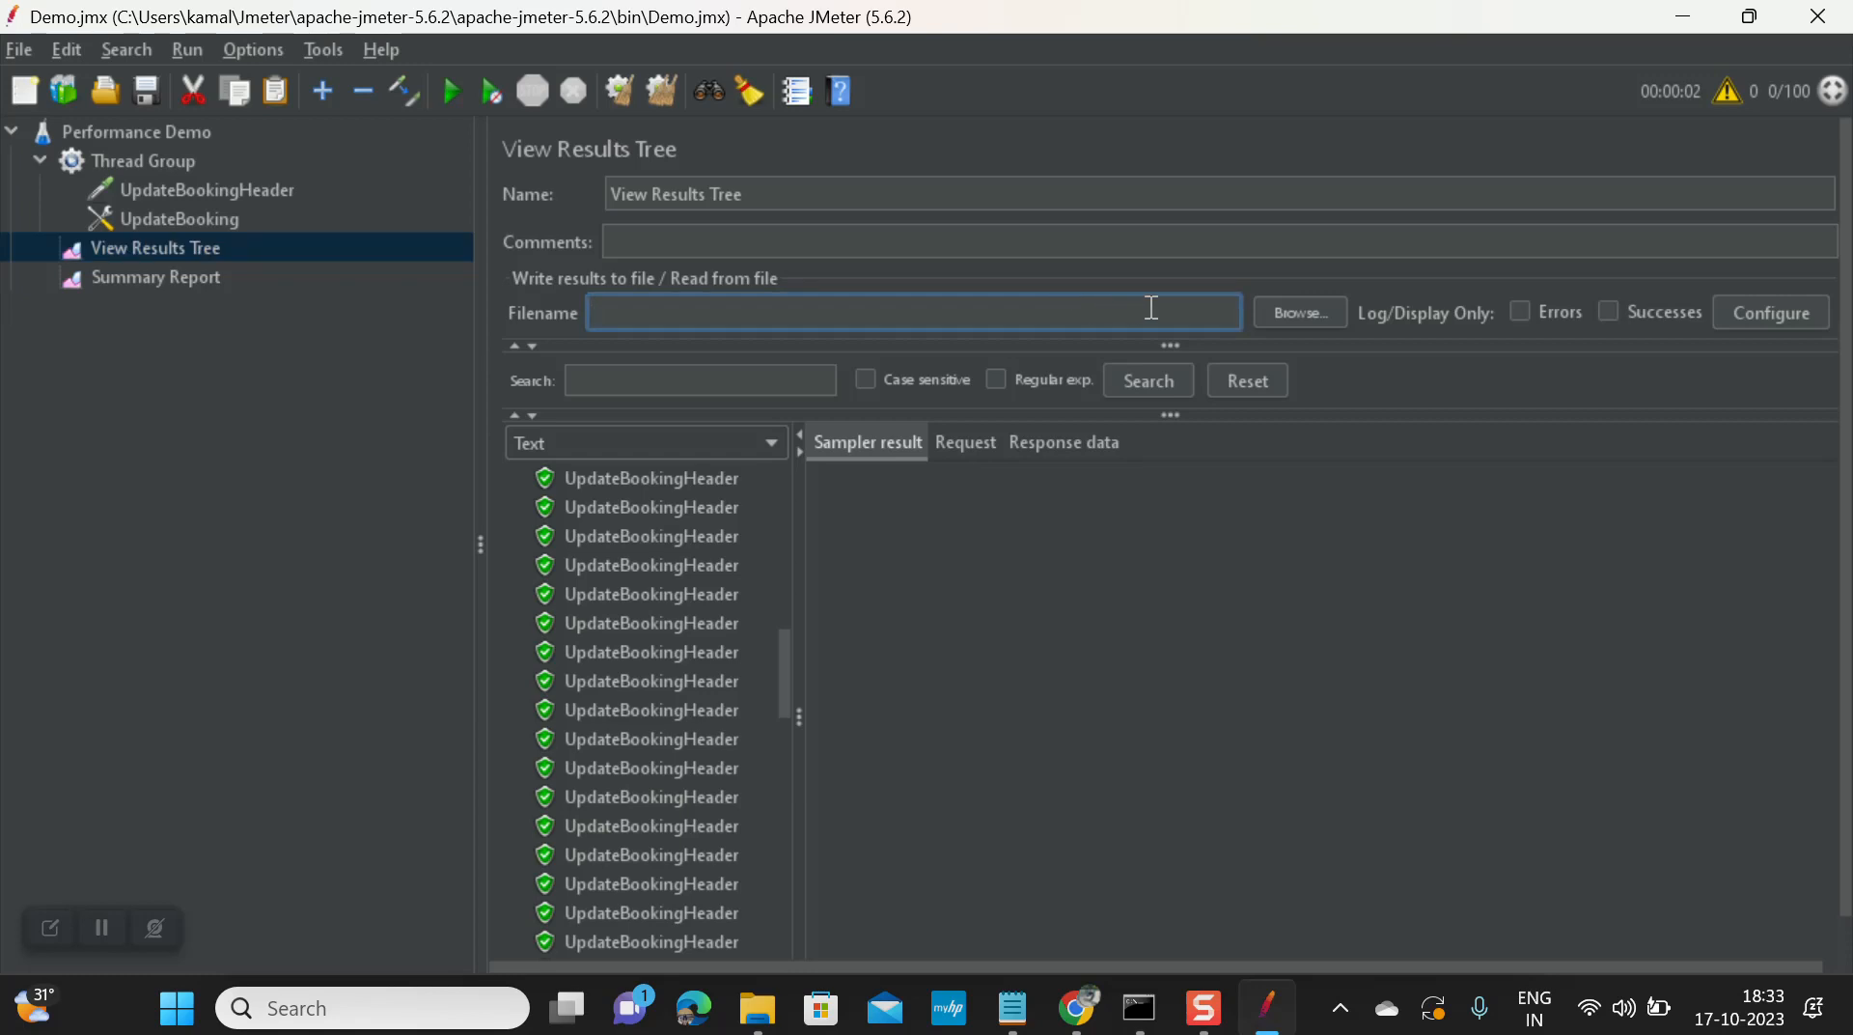
Step: Toggle the Save As XML option in the results tree's save configuration and confirm it
{"action": "left_click", "coordinate": [1763, 323]}
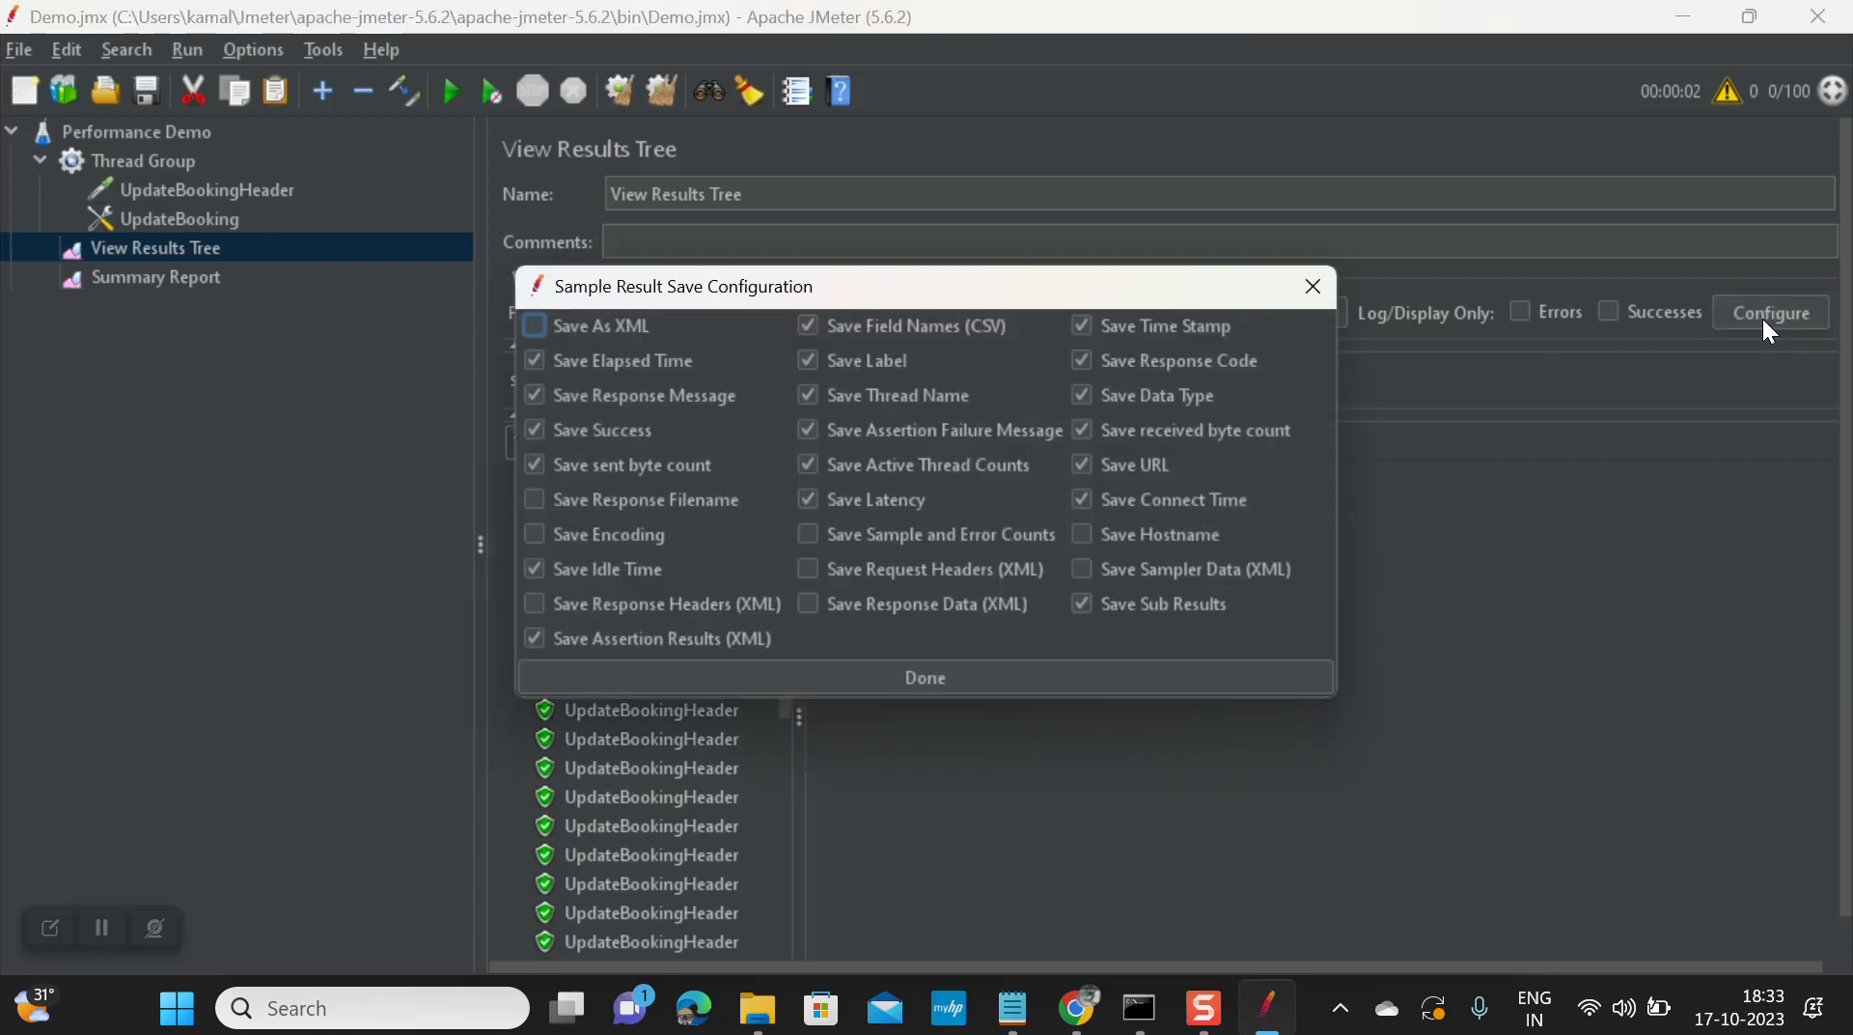
{"action": "left_click", "coordinate": [606, 340]}
{"action": "left_click", "coordinate": [894, 677]}
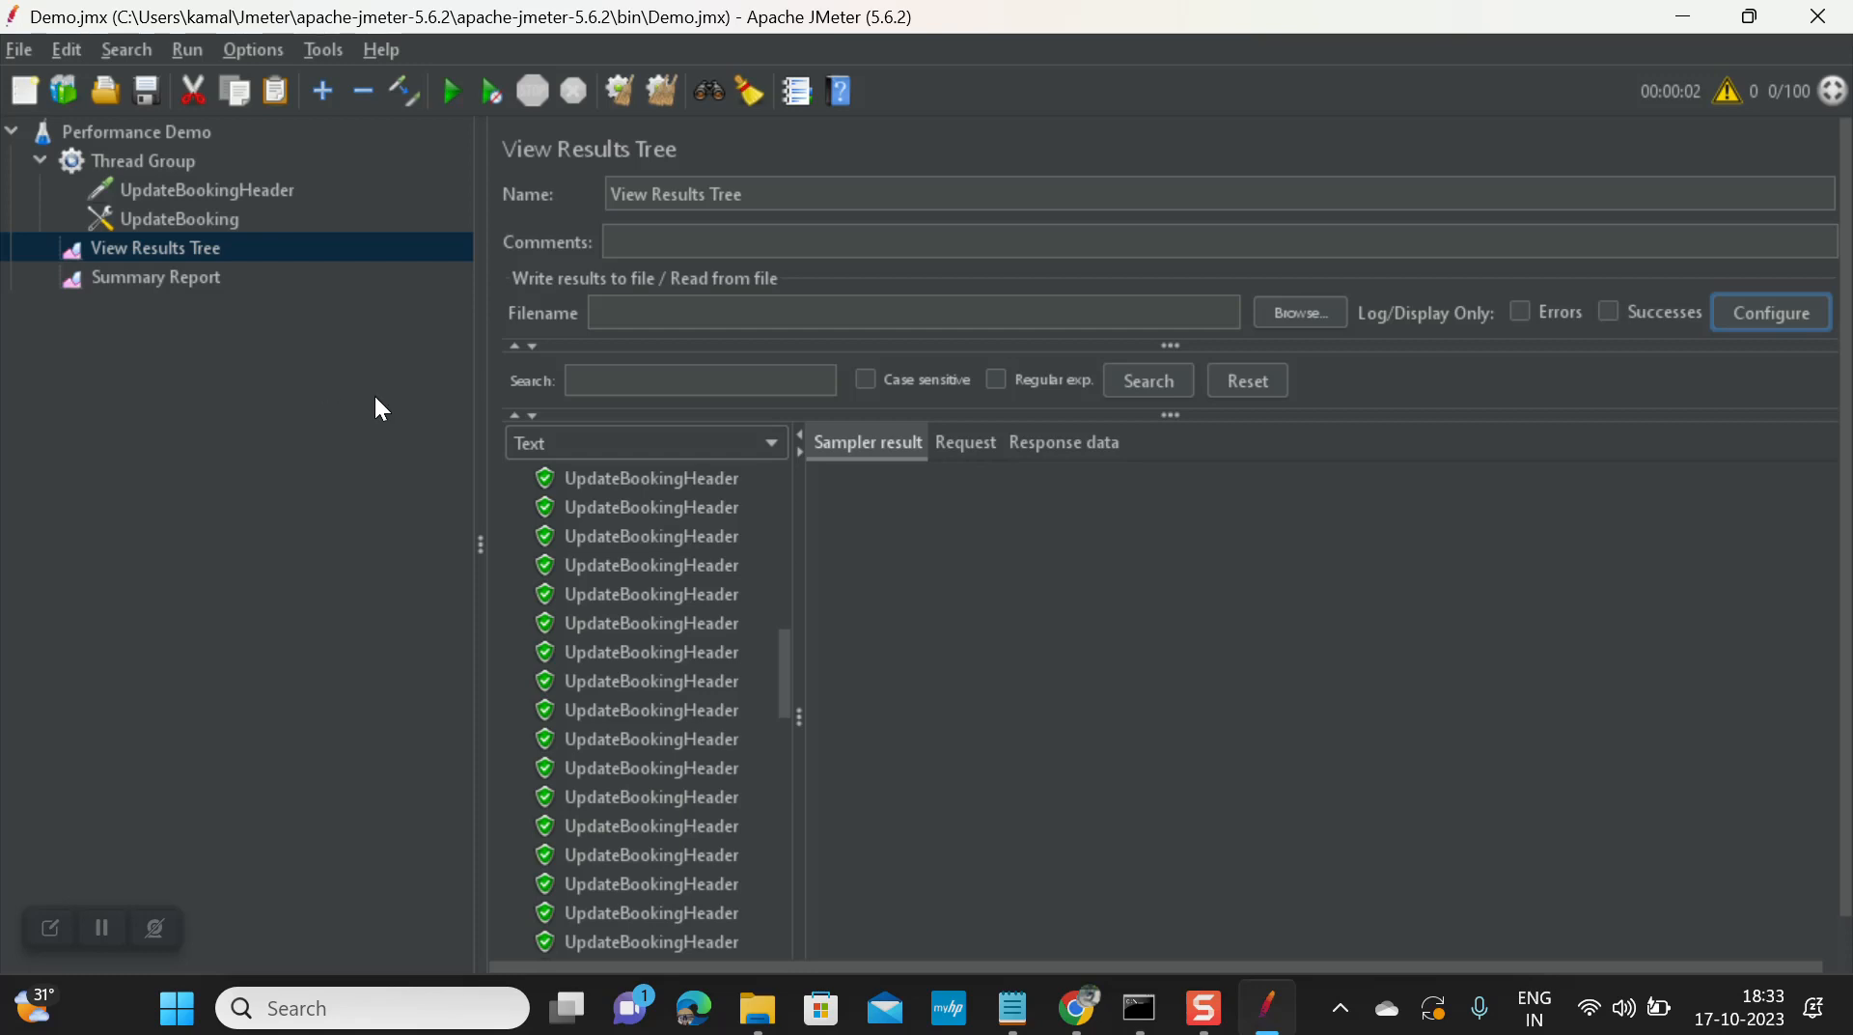
Step: Bring up the Thread Group settings showing 100 threads, 1-second ramp-up and loop count 1
{"action": "left_click", "coordinate": [161, 170]}
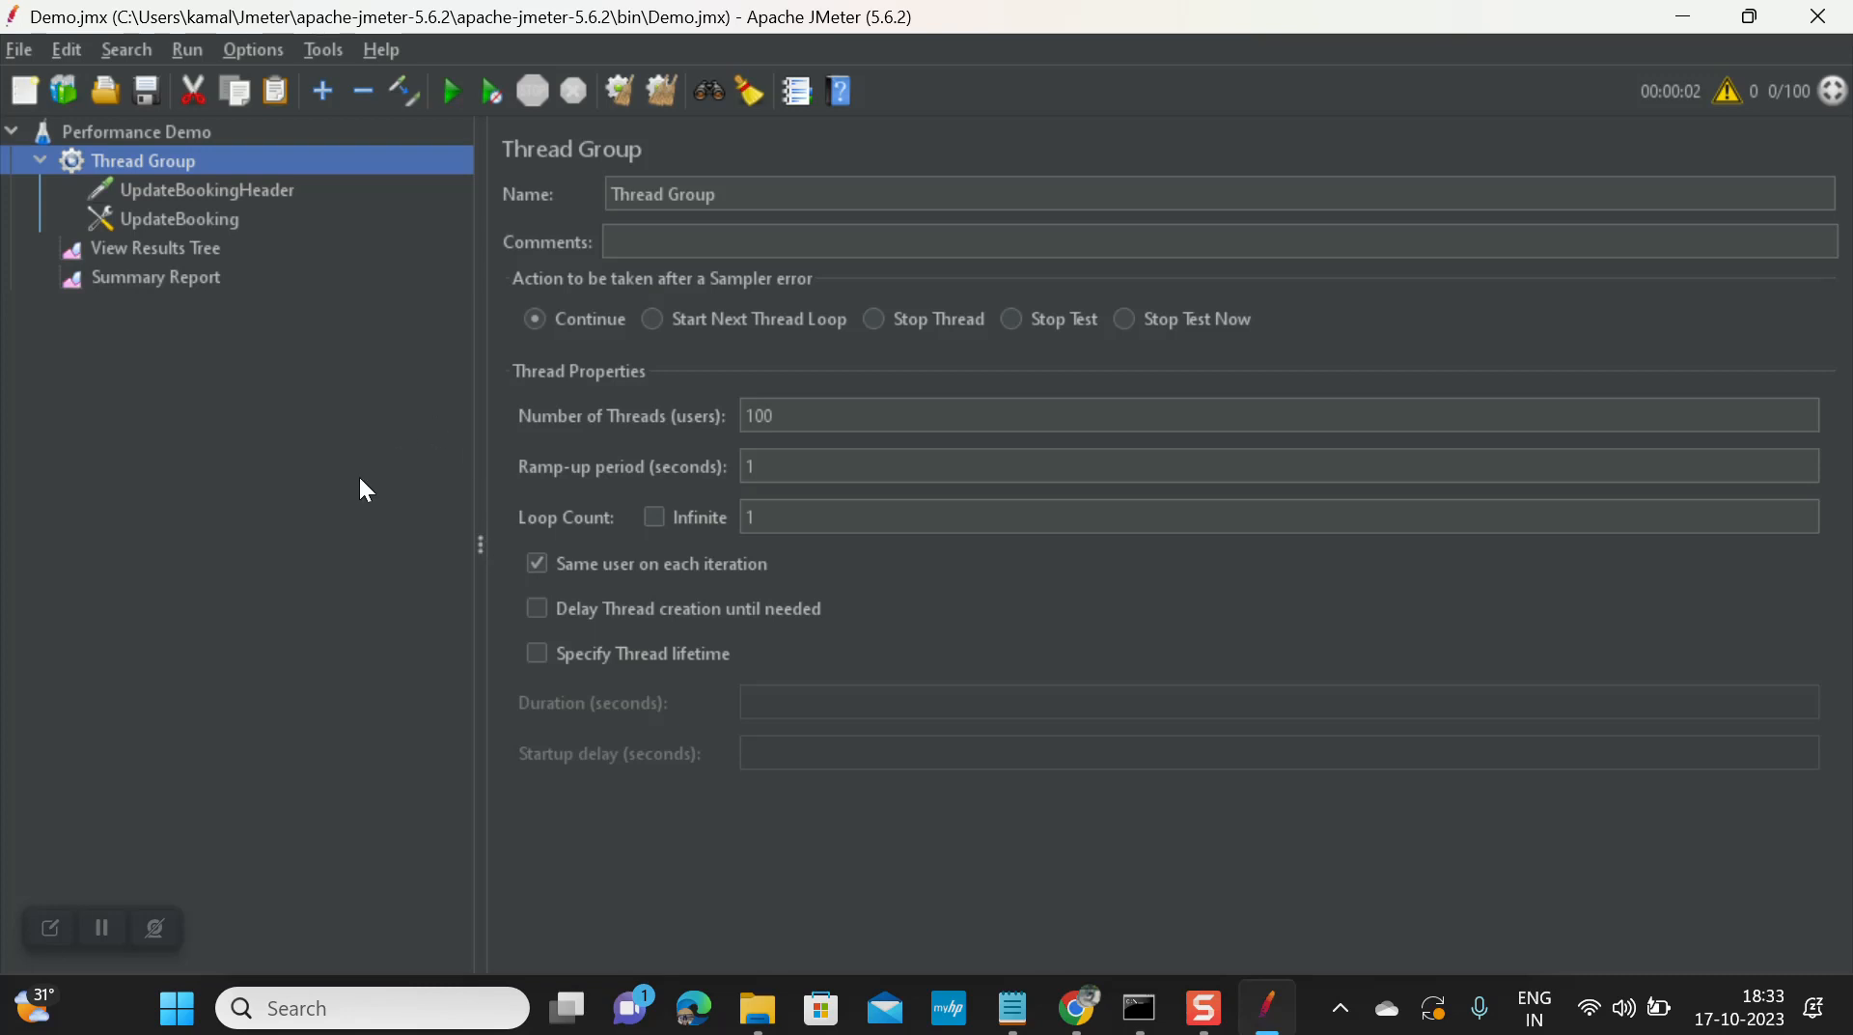